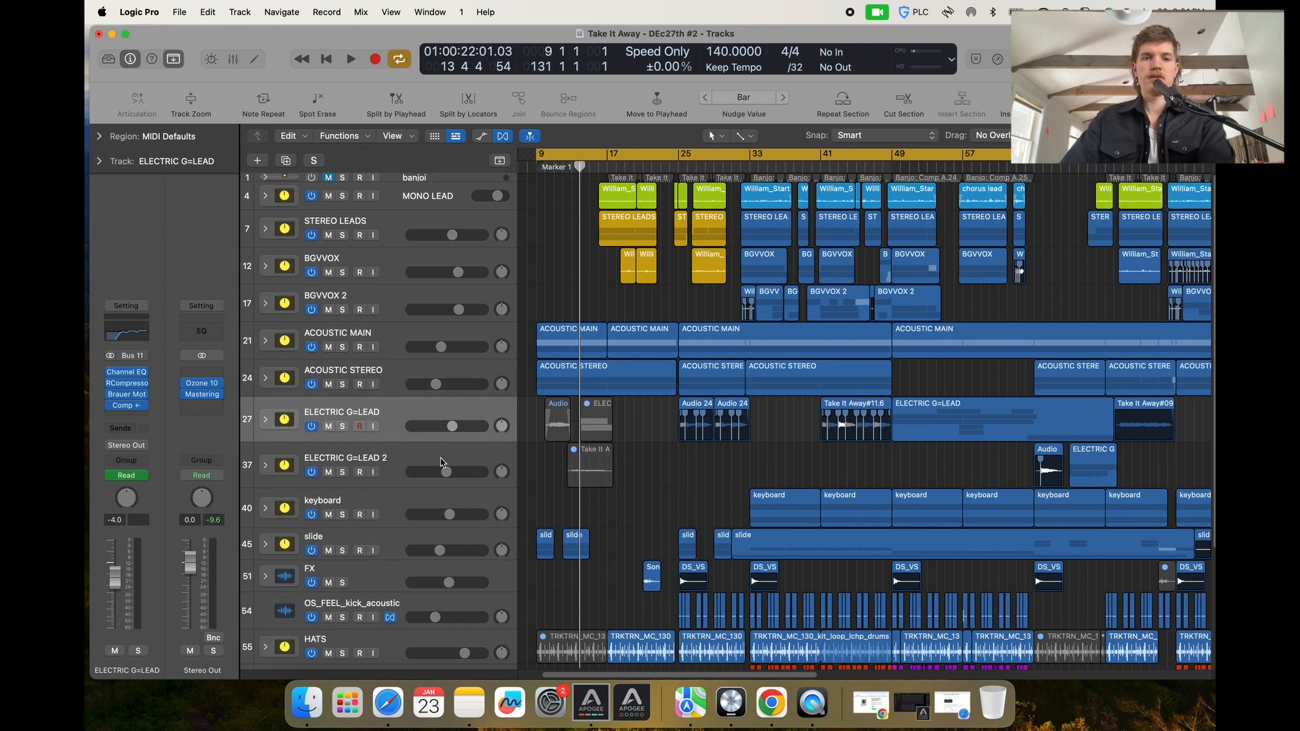
# Solo the ACOUSTIC MAIN track and expand its track stack to show its subtracks.
pyautogui.click(342, 347)
pyautogui.click(264, 341)
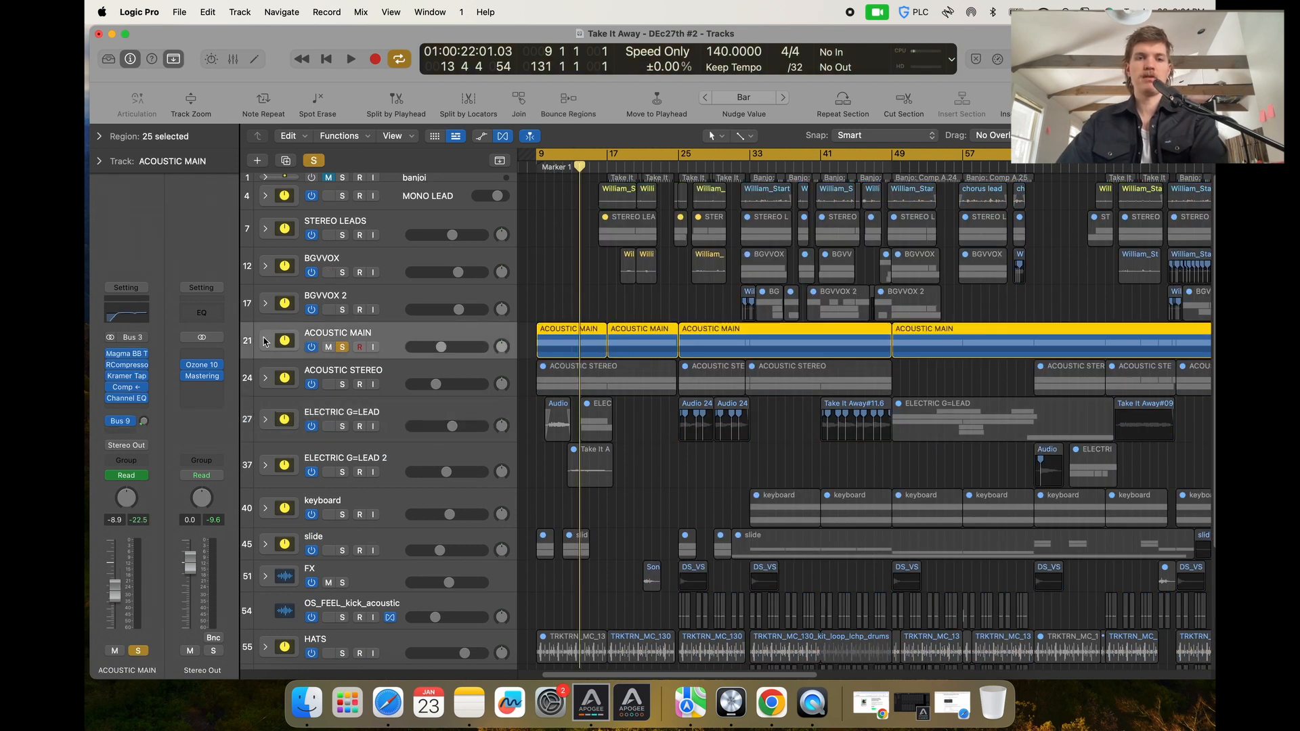
pyautogui.click(265, 341)
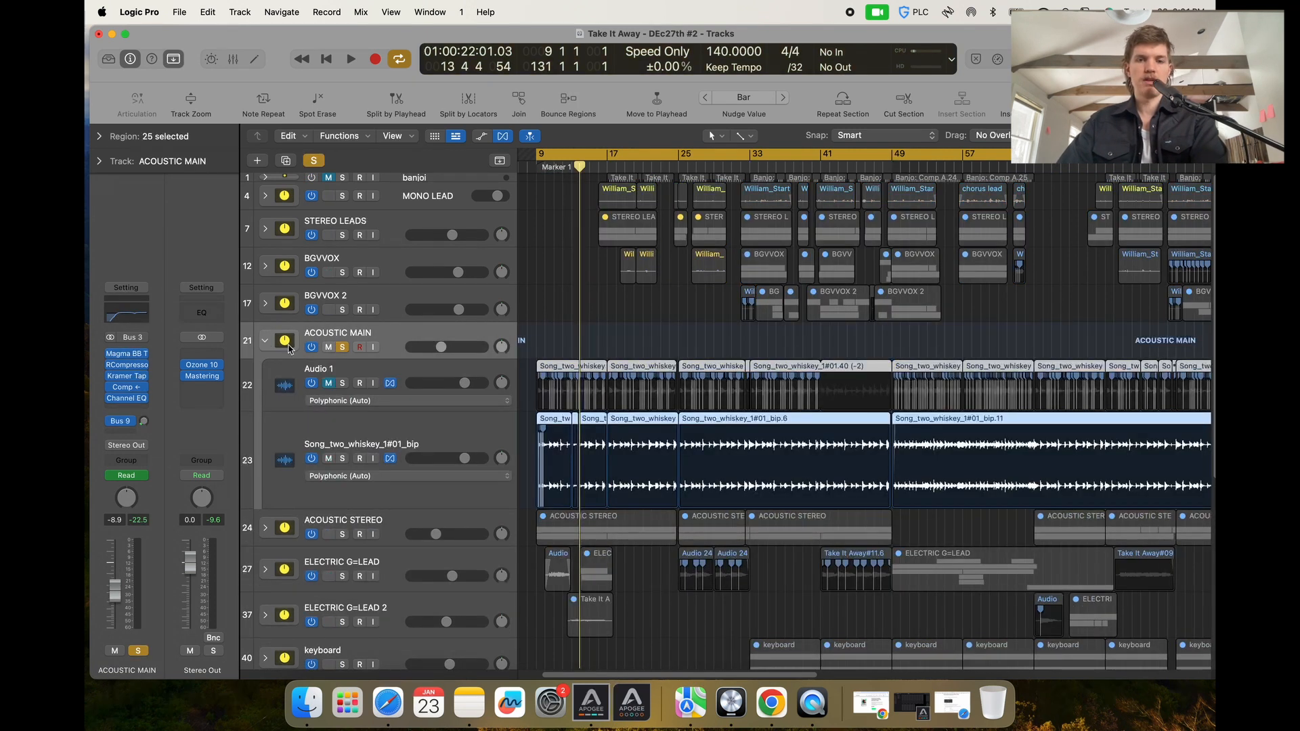
# Select the Song_two_whiskey_1#01_bip subtrack and start playback of the soloed acoustic part.
pyautogui.scroll(5, 526, 410)
pyautogui.hscroll(-4, 532, 419)
pyautogui.scroll(3, 572, 420)
pyautogui.scroll(5, 573, 420)
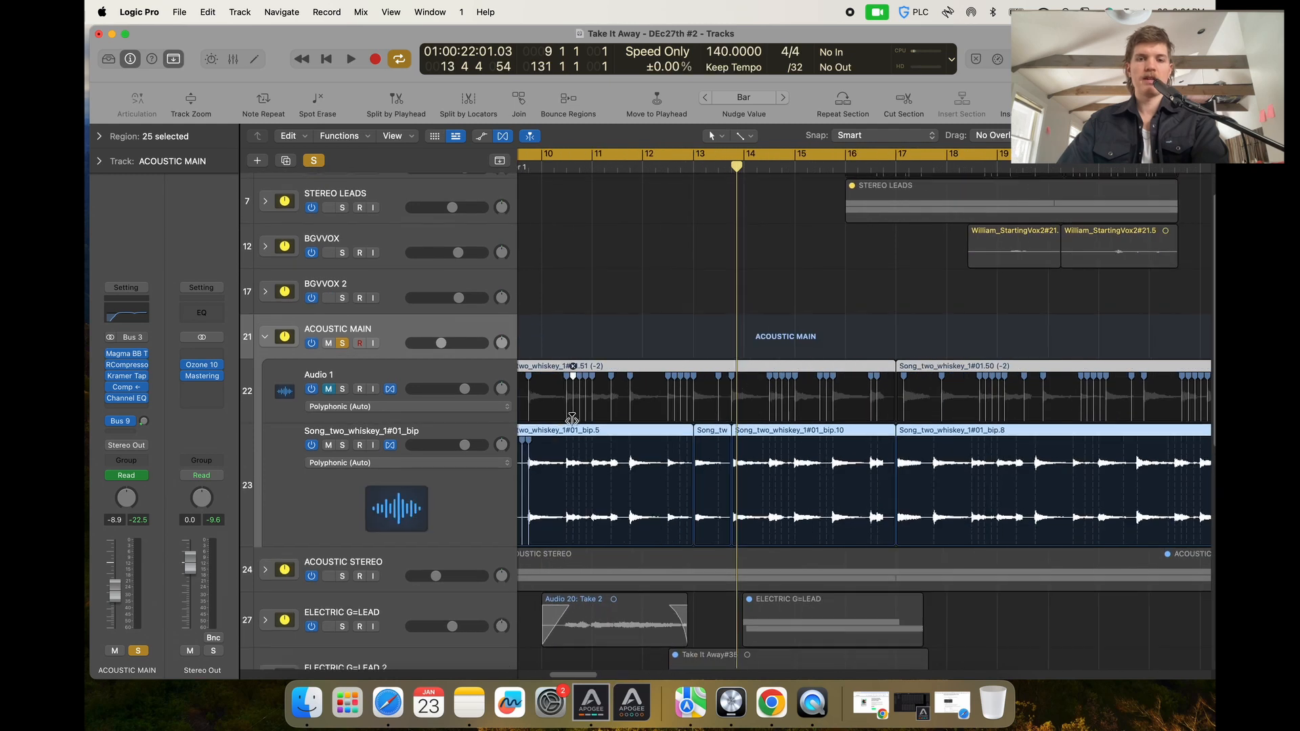
pyautogui.scroll(-1, 573, 406)
pyautogui.hscroll(-2, 573, 406)
pyautogui.click(455, 433)
pyautogui.scroll(-2, 573, 463)
pyautogui.scroll(-2, 579, 463)
pyautogui.hscroll(-4, 579, 463)
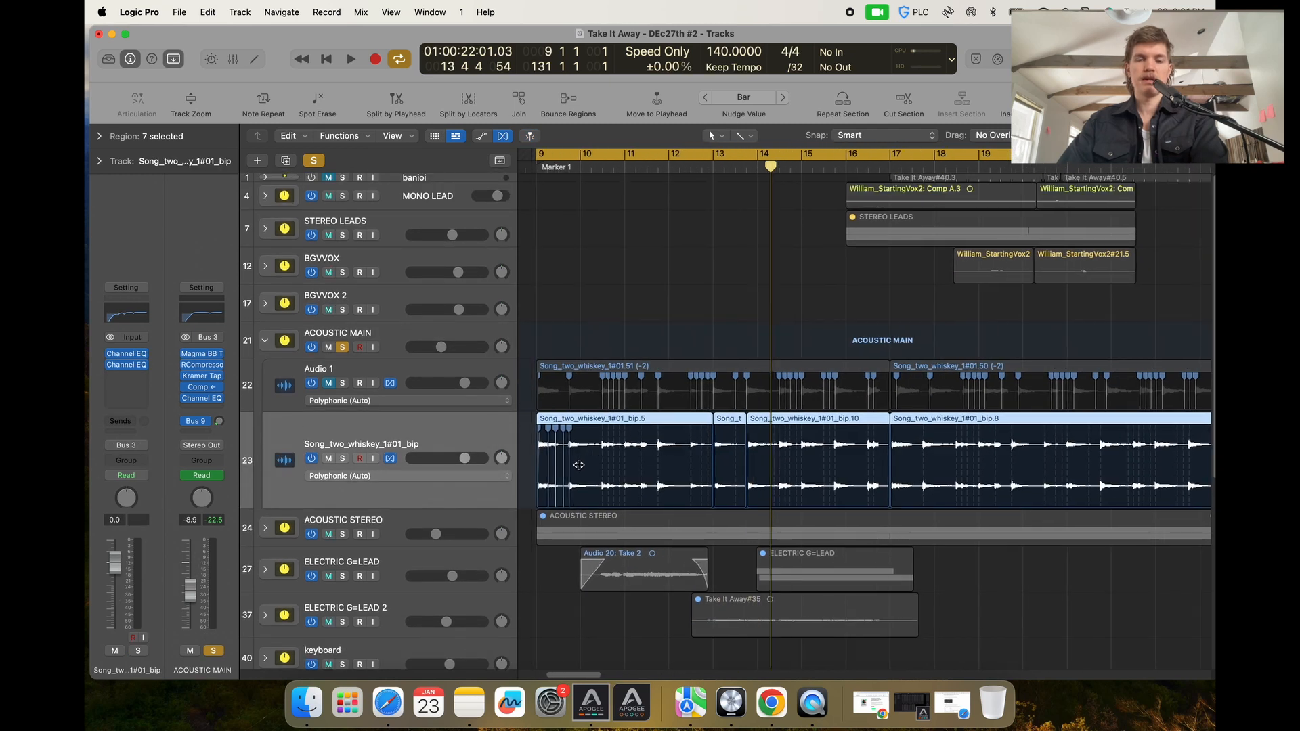
pyautogui.press('space')
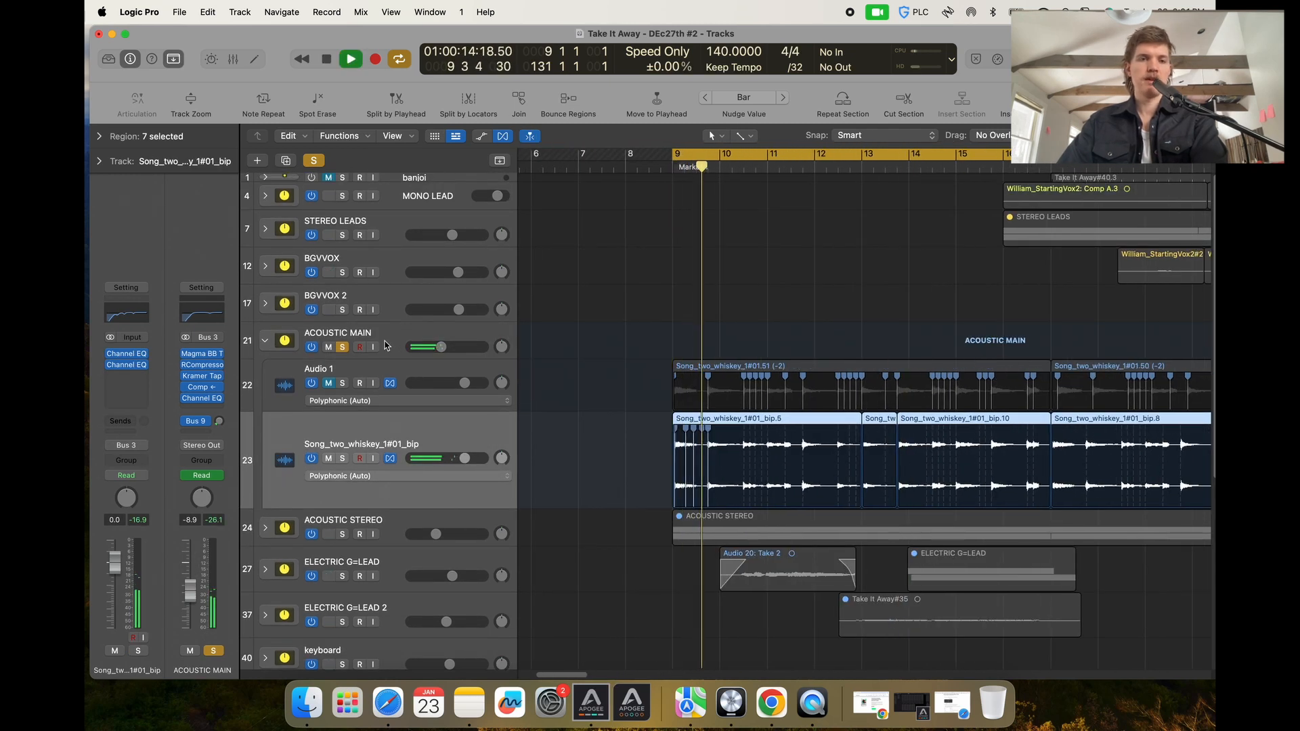
# Open the Channel EQ on the Song_two_whiskey_1#01_bip subtrack to inspect its curve, then close it.
pyautogui.click(406, 359)
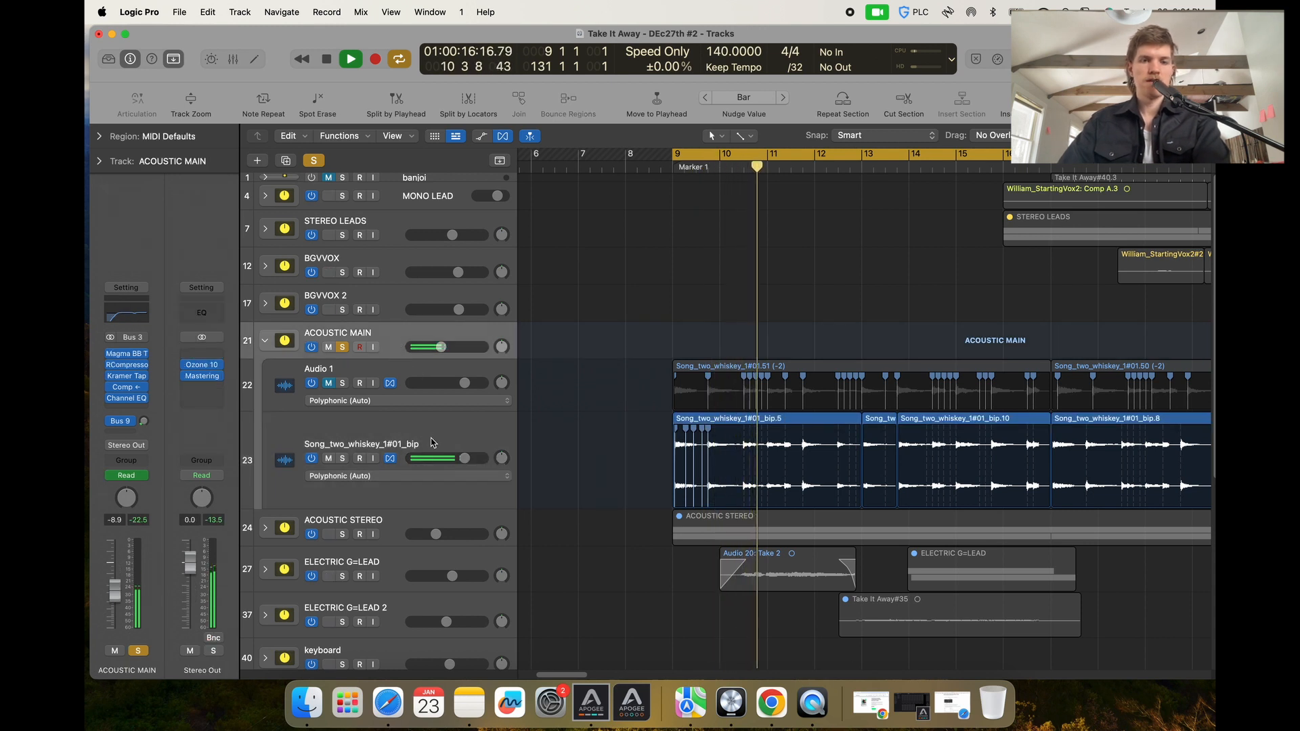
pyautogui.click(406, 434)
pyautogui.click(127, 314)
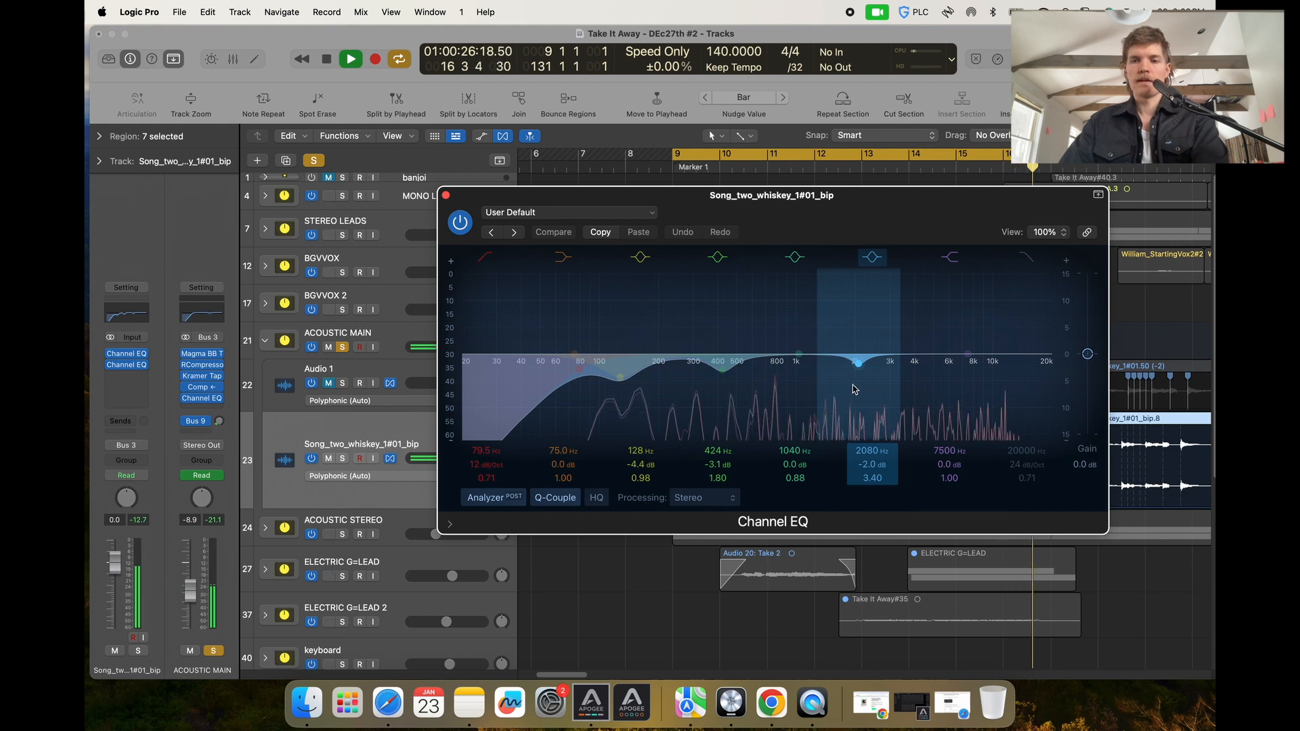
pyautogui.click(447, 196)
# Listen back to the soloed ACOUSTIC MAIN stack from the start of the section.
pyautogui.press('super+Left')
pyautogui.press('super+Left')
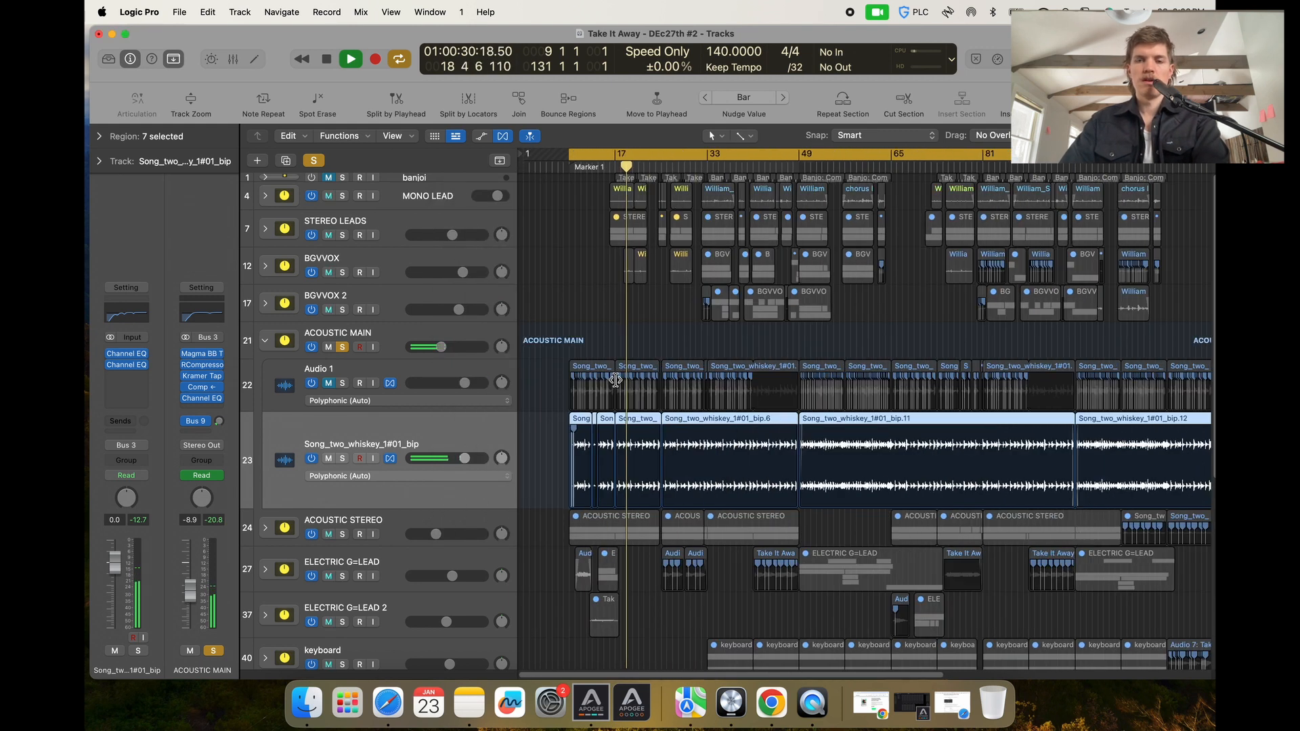
pyautogui.press('space')
pyautogui.click(403, 346)
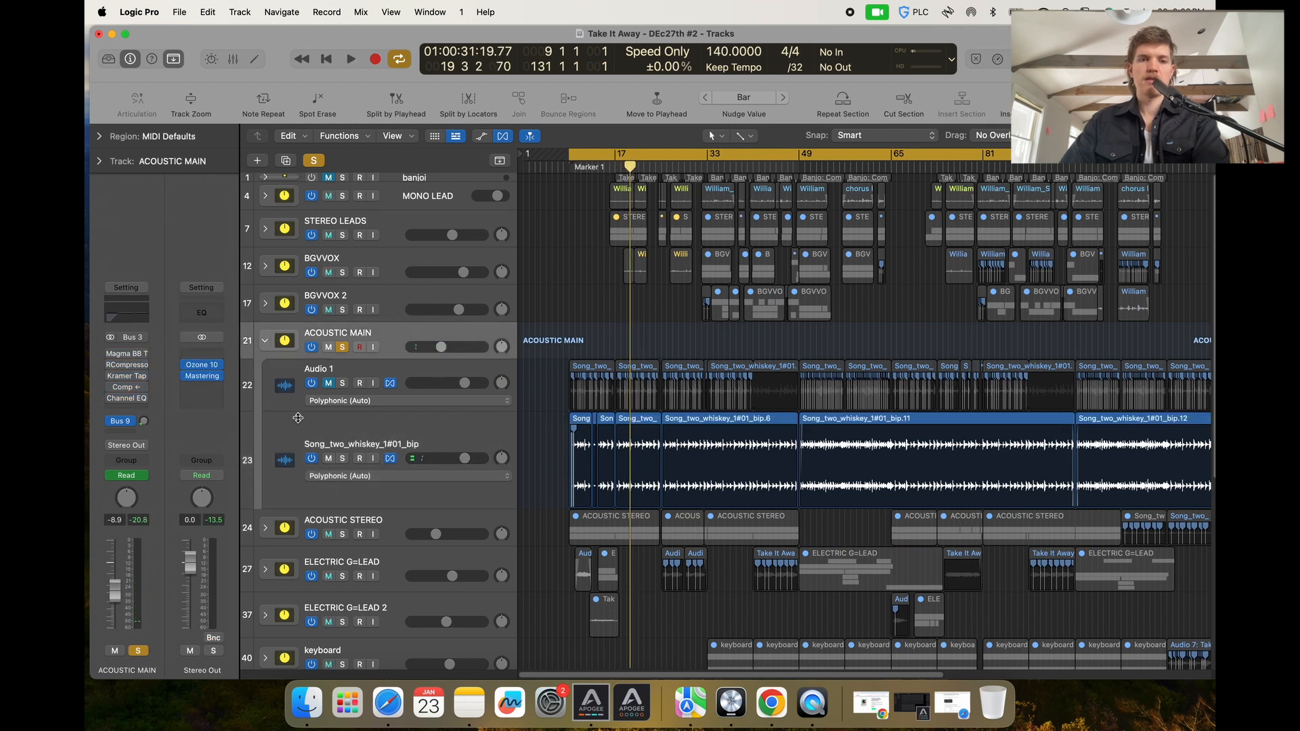
pyautogui.click(294, 425)
pyautogui.press('space')
pyautogui.press('super+Right')
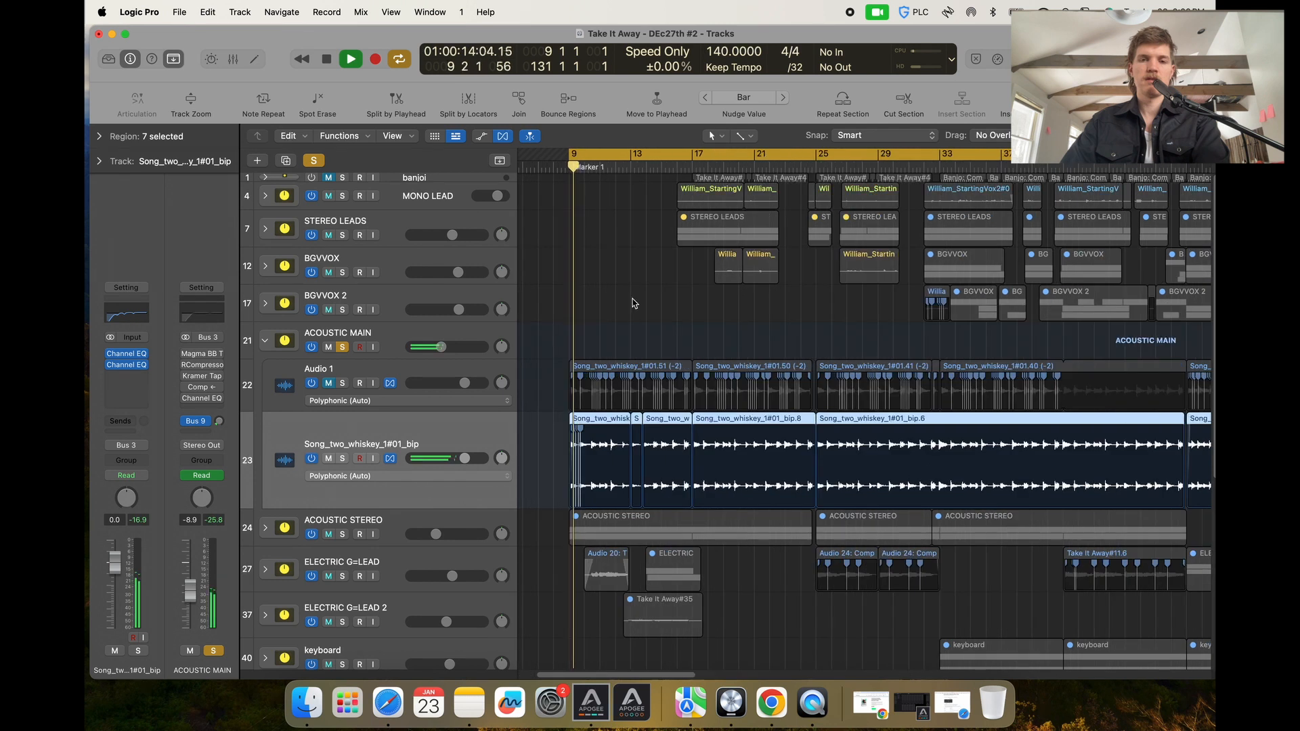
pyautogui.press('super+Right')
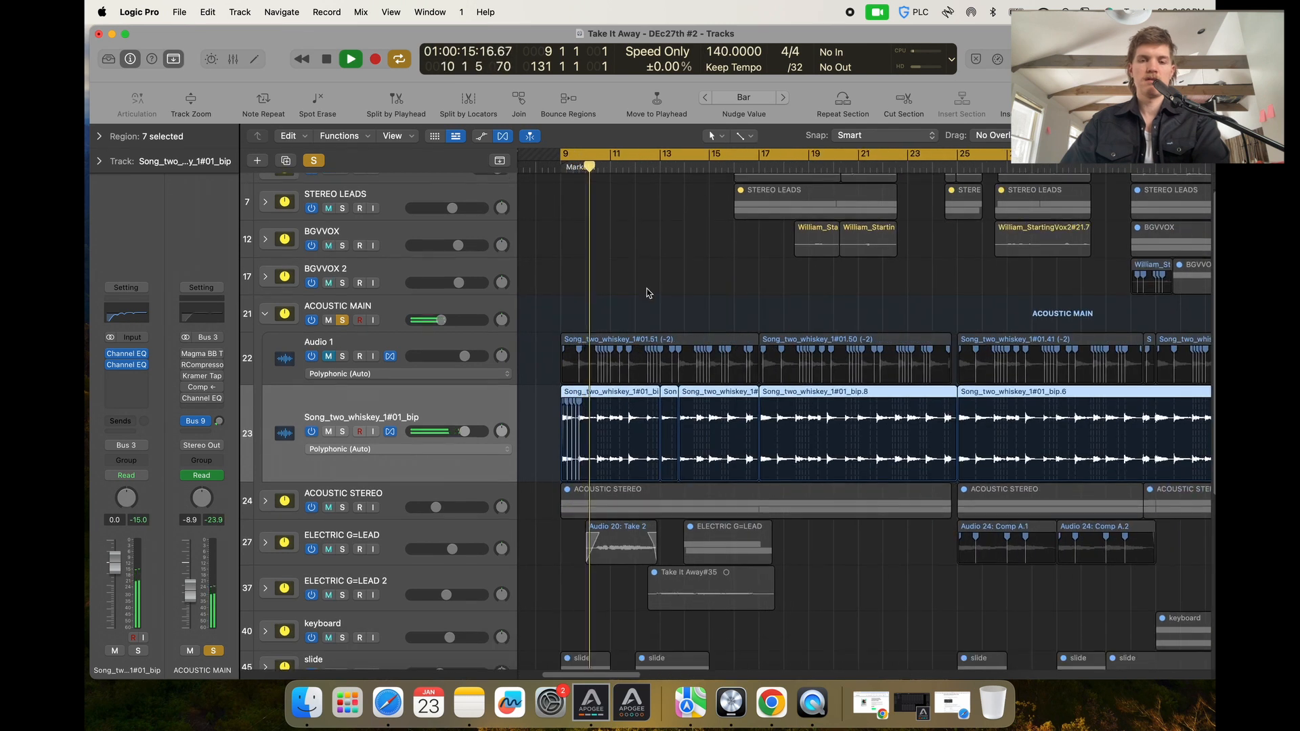
# Collapse the ACOUSTIC MAIN track stack and stop playback.
pyautogui.click(398, 319)
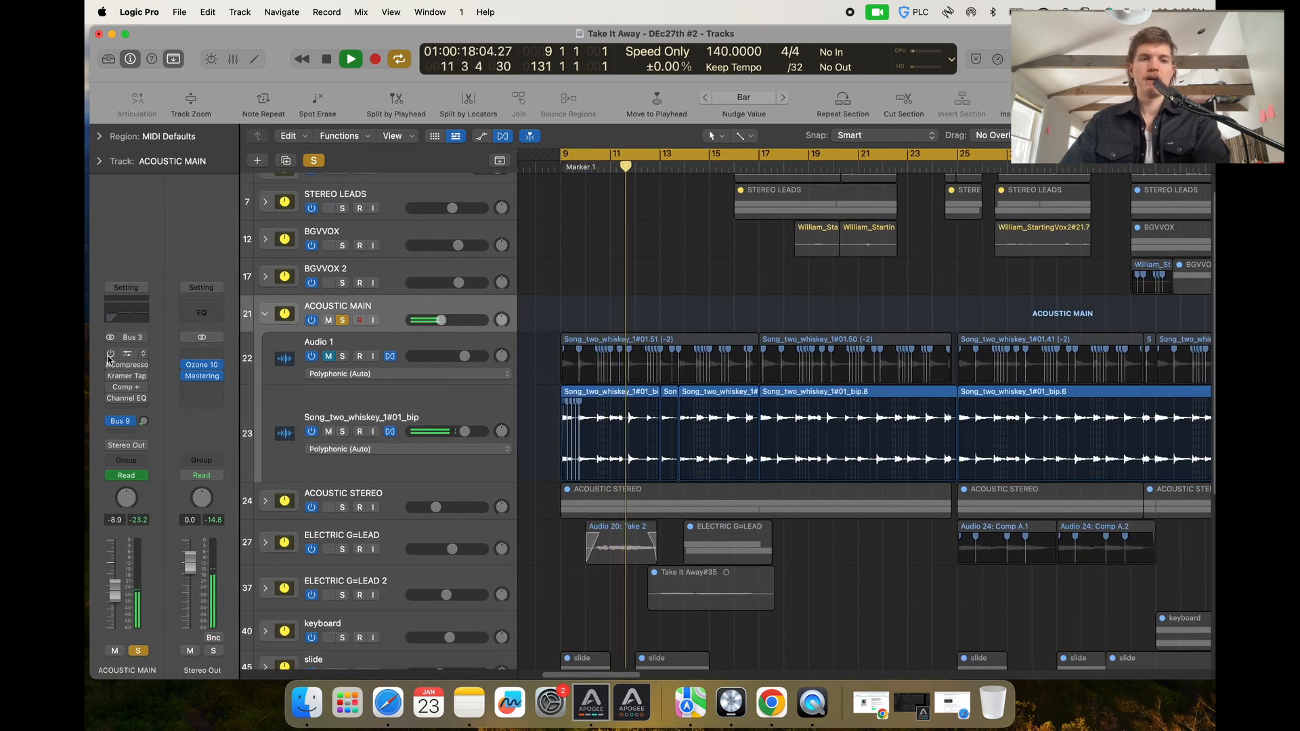
pyautogui.click(265, 313)
pyautogui.press('space')
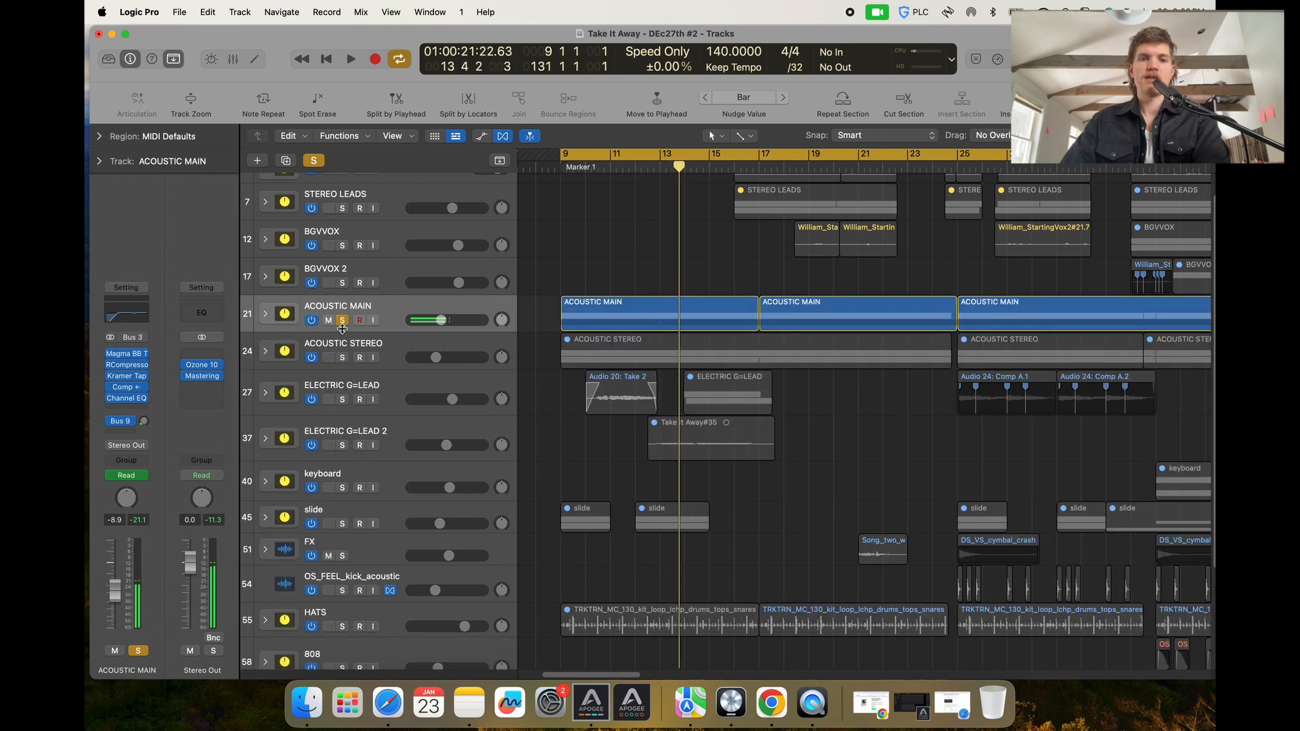
# Move the solo from ACOUSTIC MAIN to ACOUSTIC STEREO and start playback.
pyautogui.click(343, 320)
pyautogui.click(343, 357)
pyautogui.press('space')
# Expand the ACOUSTIC STEREO track stack and select its first Audio 24 subtrack.
pyautogui.press('super+Down')
pyautogui.press('super+Down')
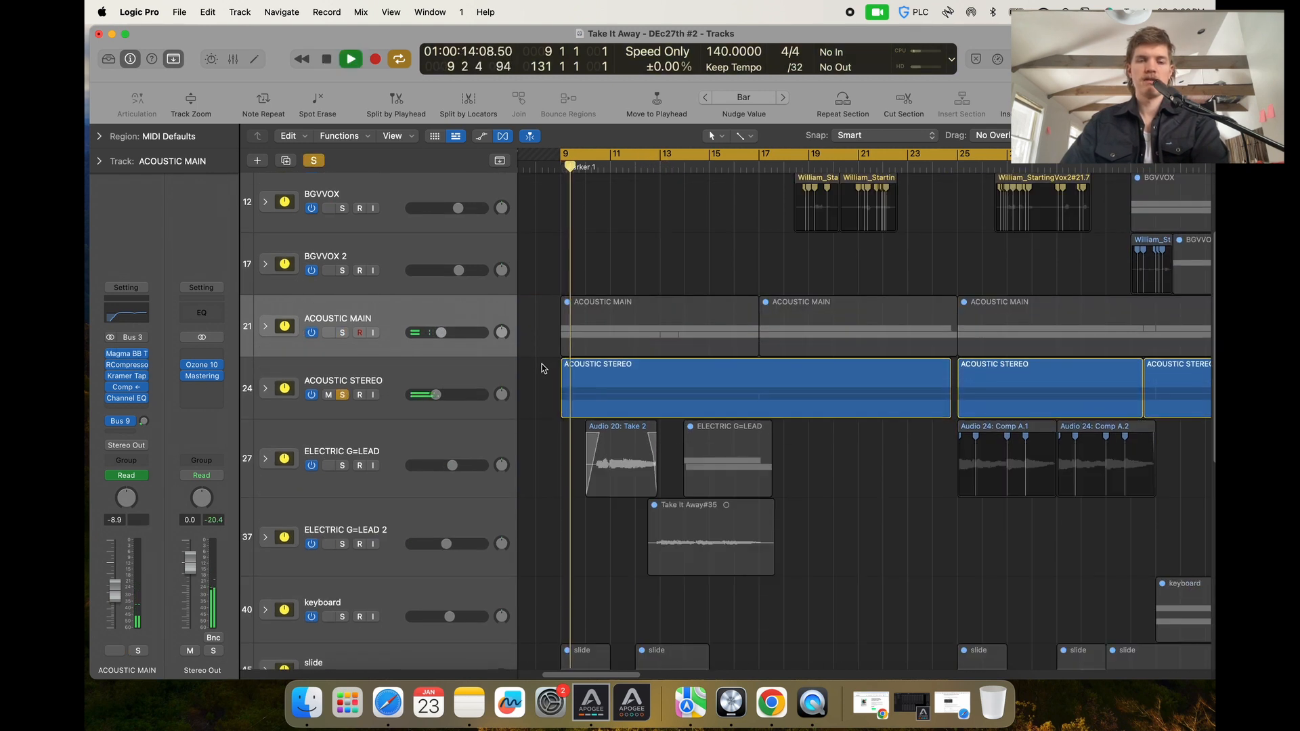
pyautogui.press('super+Up')
pyautogui.click(478, 363)
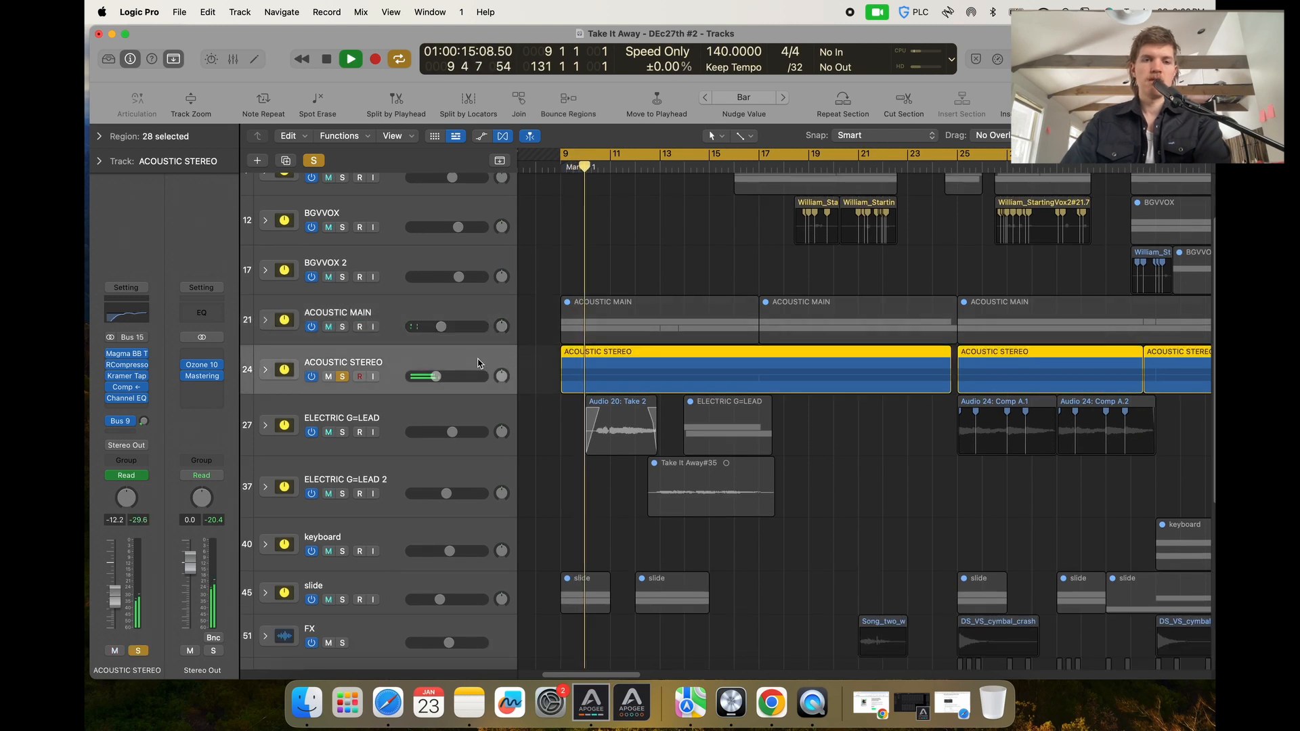
pyautogui.click(265, 369)
pyautogui.click(394, 410)
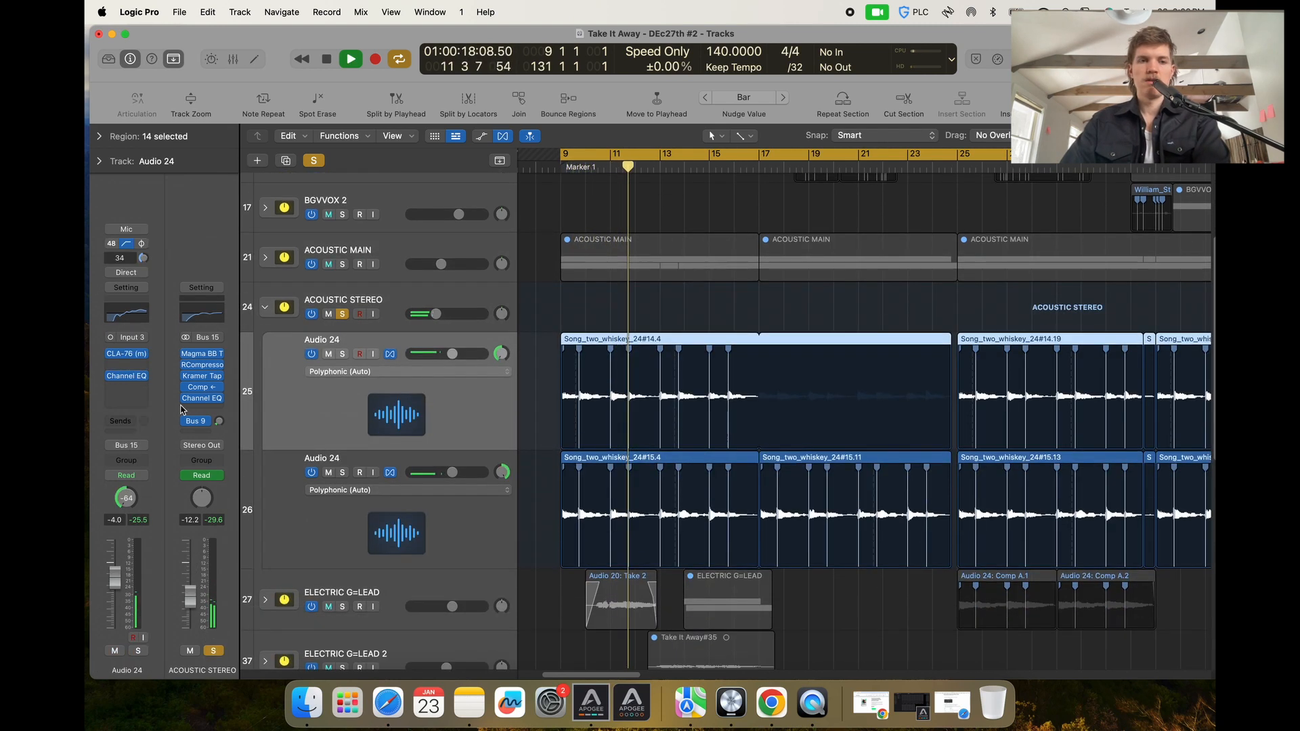
# Open the Channel EQ on the Audio 24 subtrack to inspect its Acoustic Guitar Bright curve, then close it.
pyautogui.scroll(-2, 395, 409)
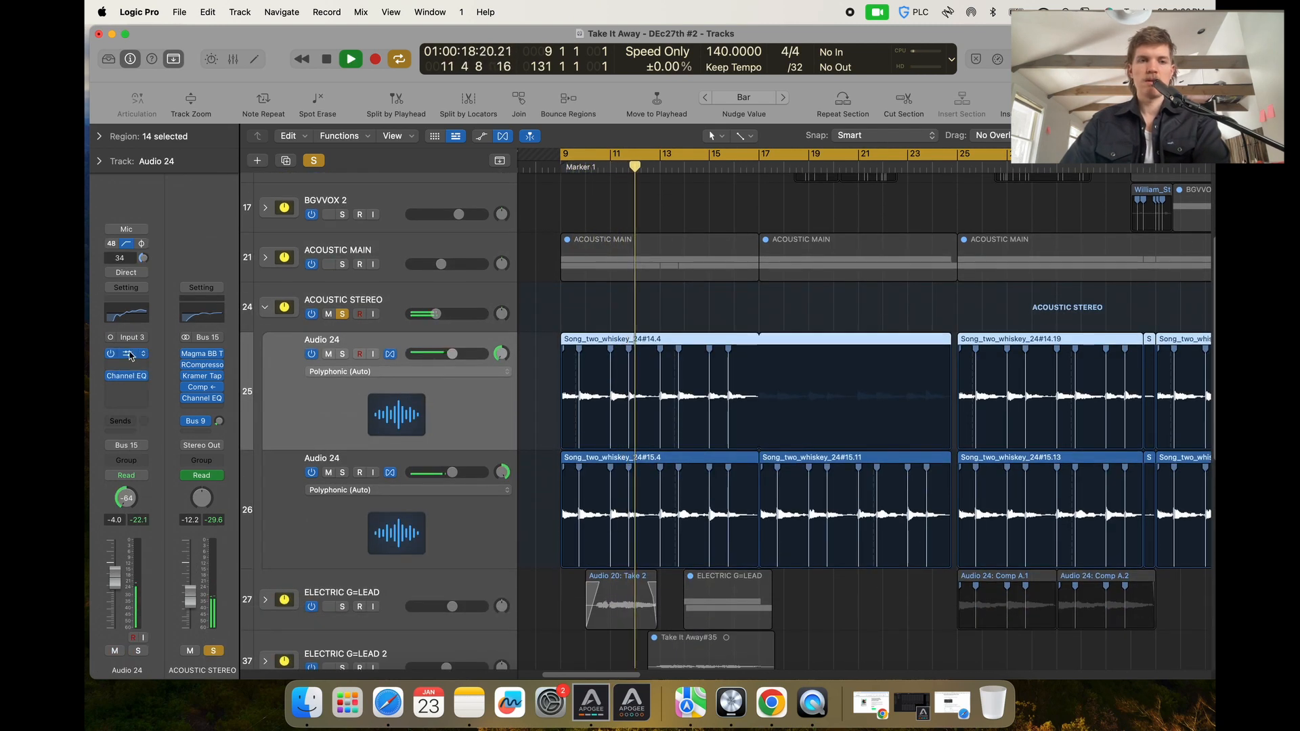
pyautogui.click(136, 316)
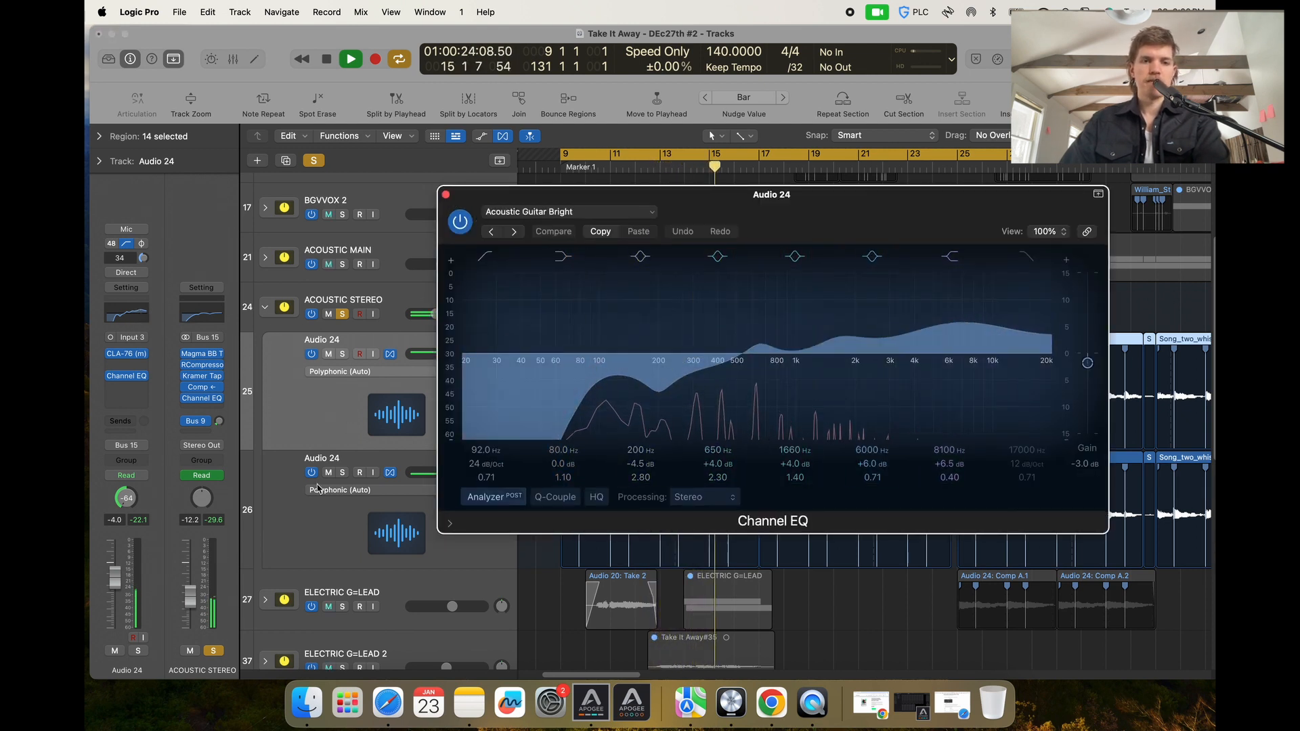
pyautogui.click(312, 514)
pyautogui.click(445, 195)
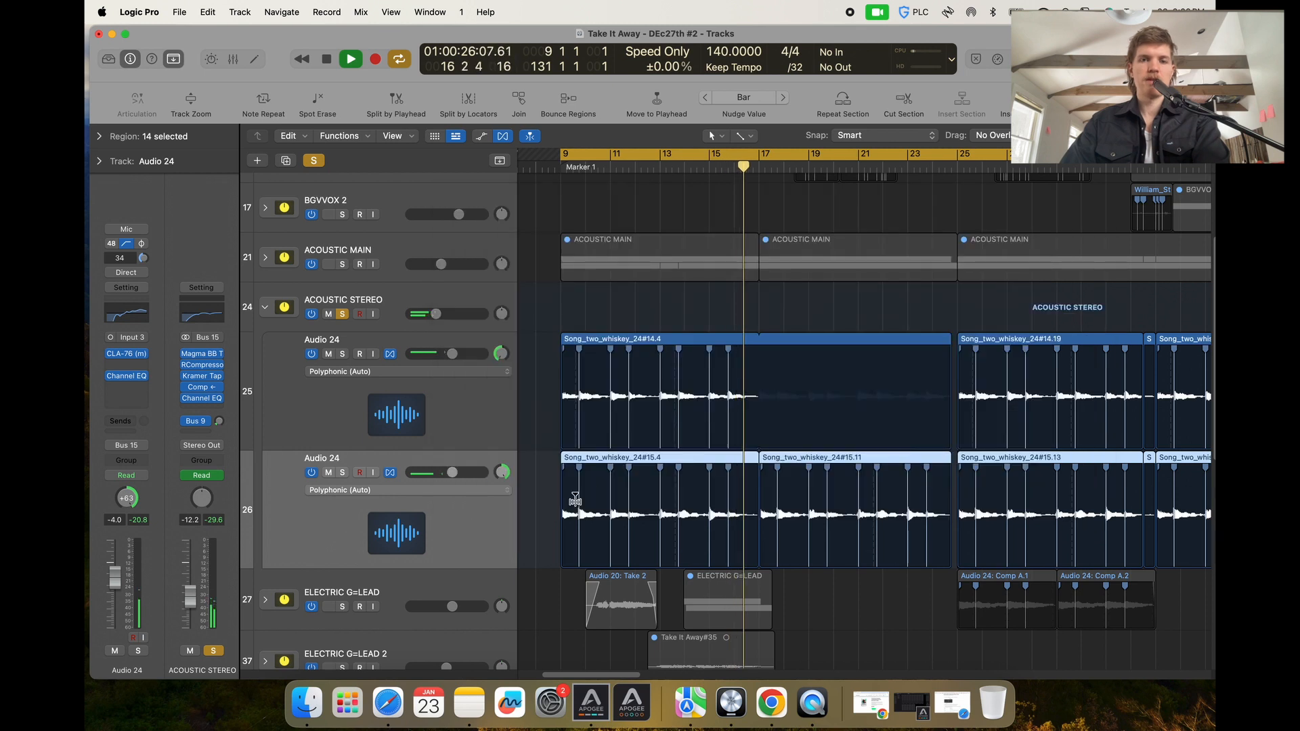
# Collapse the ACOUSTIC STEREO track stack and solo ACOUSTIC MAIN alongside it.
pyautogui.scroll(5, 720, 497)
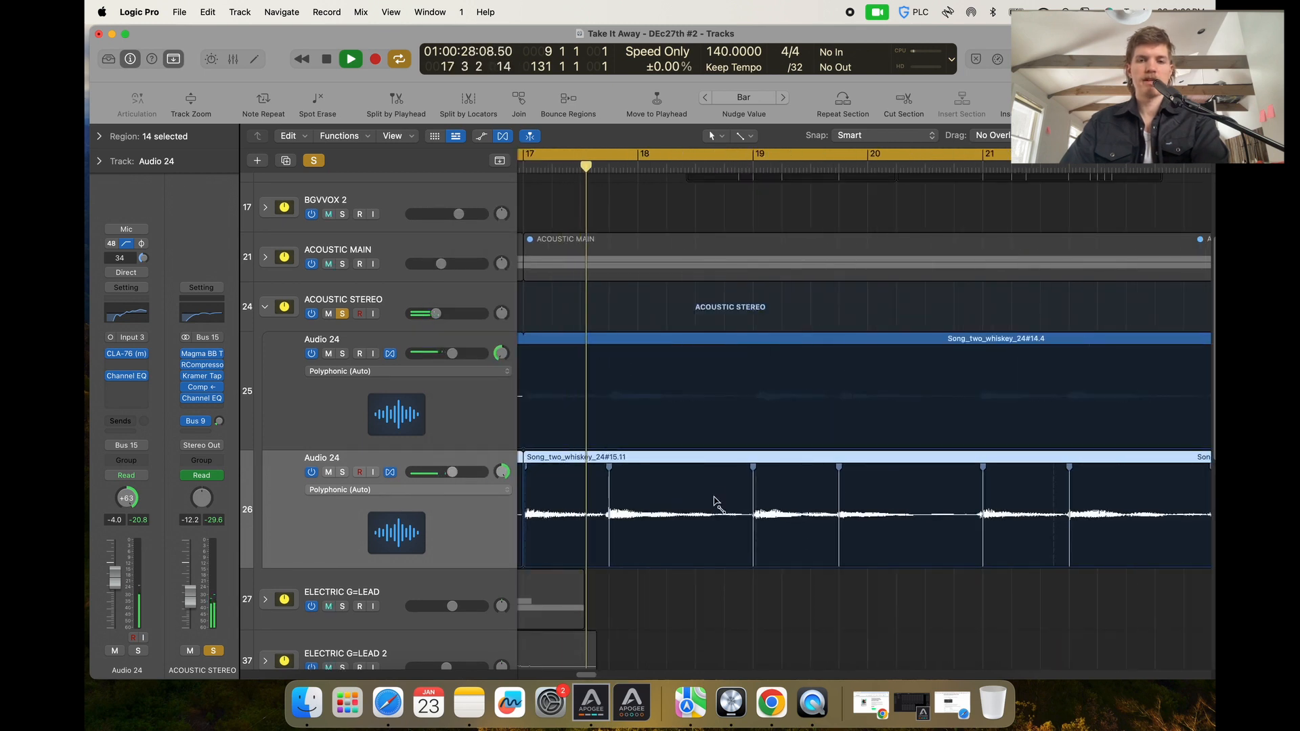
pyautogui.hscroll(-3, 718, 500)
pyautogui.scroll(3, 717, 498)
pyautogui.scroll(3, 713, 503)
pyautogui.scroll(-5, 712, 503)
pyautogui.scroll(-3, 697, 499)
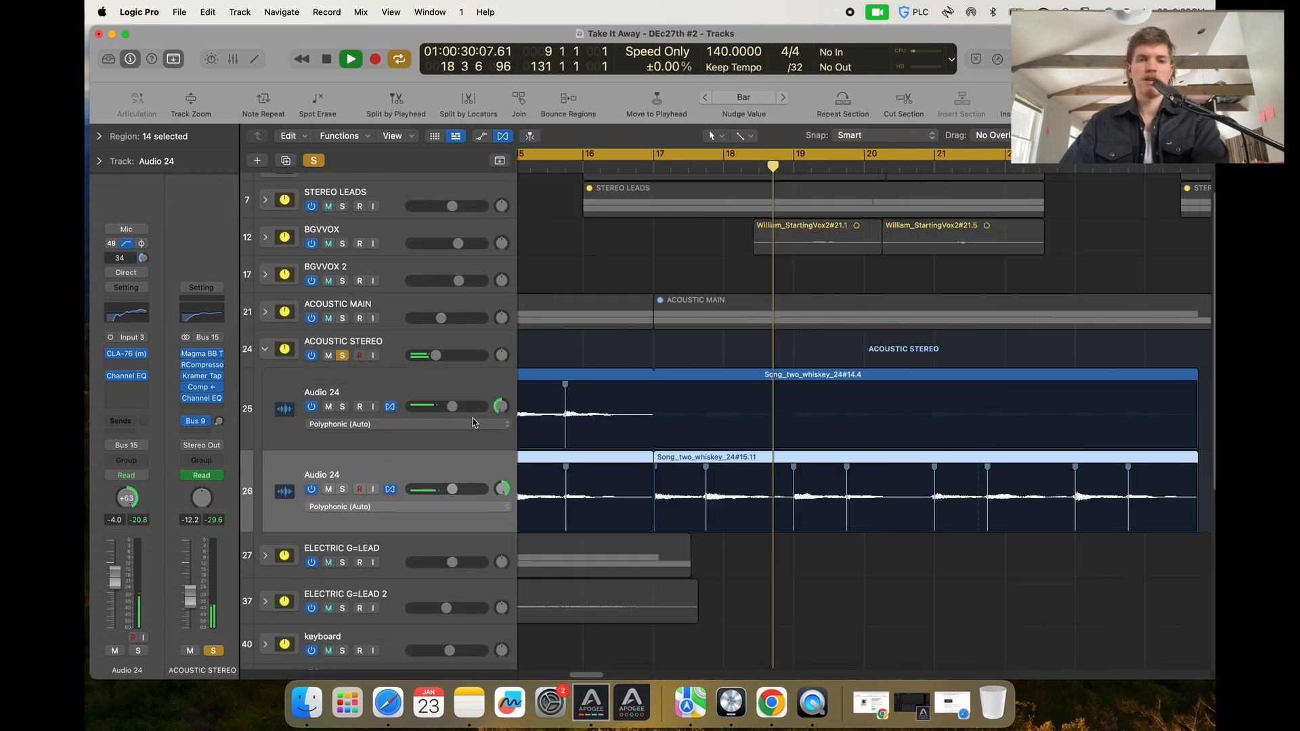
pyautogui.click(283, 319)
pyautogui.click(264, 348)
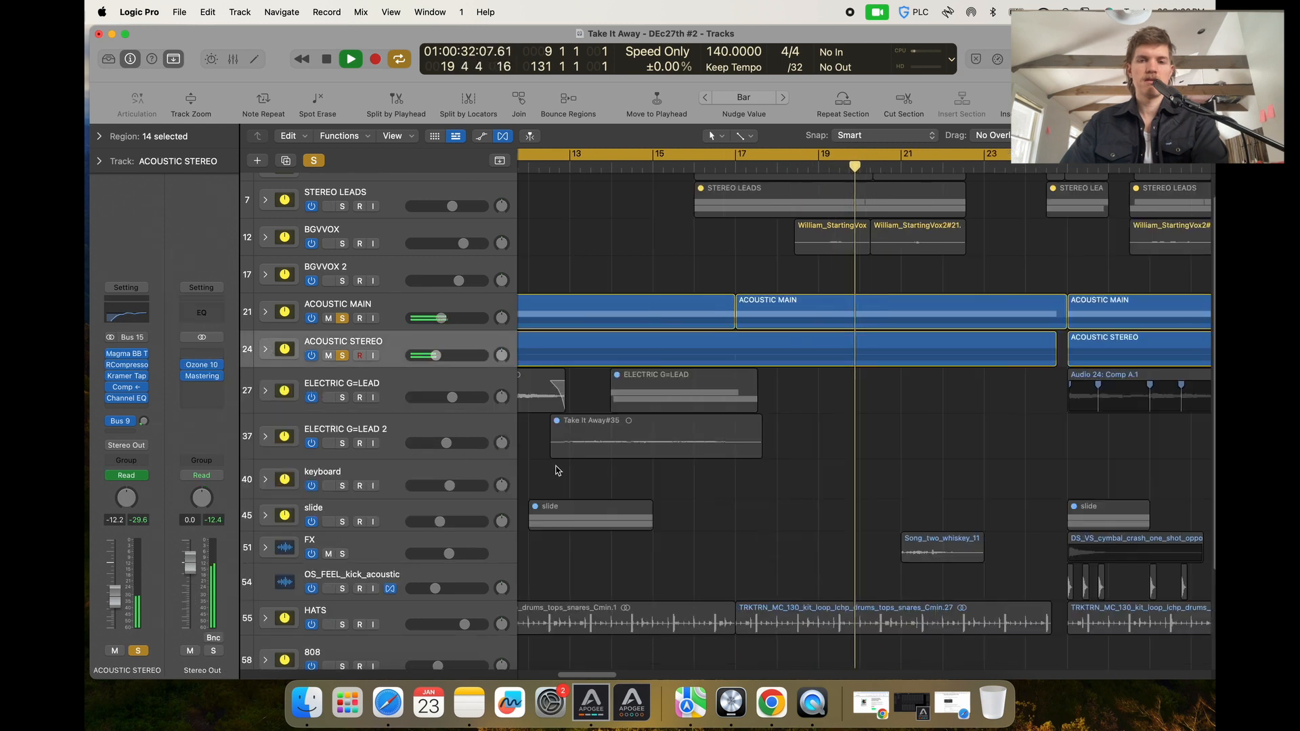
# Solo the HATS track and move it up directly below ACOUSTIC STEREO.
pyautogui.scroll(-10, 568, 464)
pyautogui.scroll(-5, 568, 465)
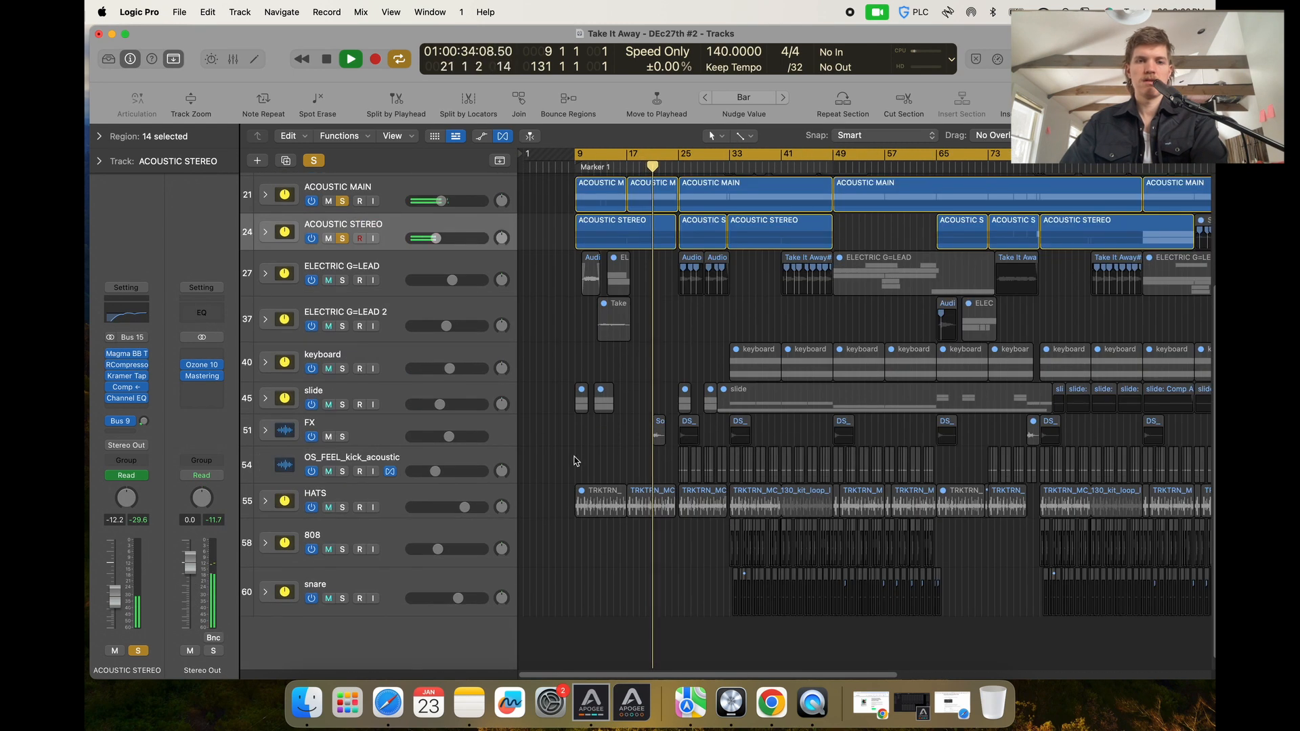
pyautogui.click(344, 507)
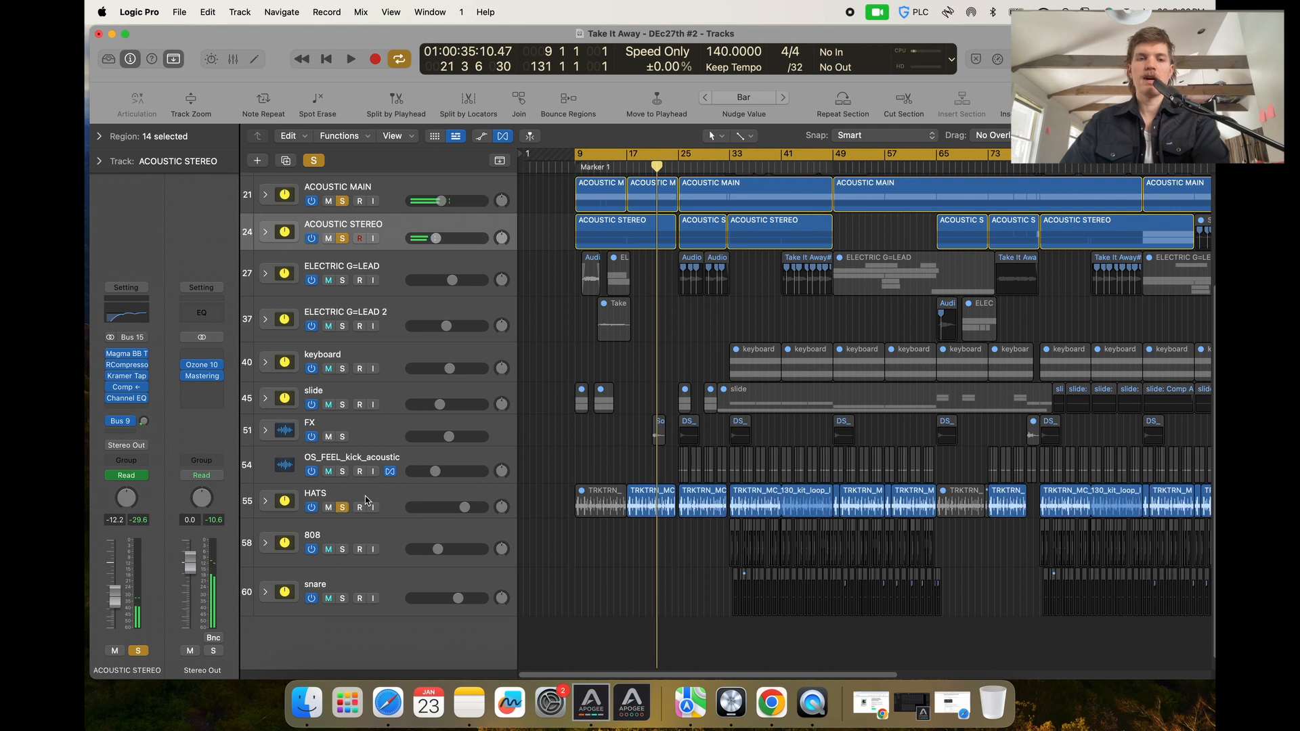
pyautogui.moveTo(365, 495); pyautogui.dragTo(386, 247)
# Start playback and unsolo the ACOUSTIC MAIN and ACOUSTIC STEREO tracks to hear HATS alone.
pyautogui.scroll(3, 616, 437)
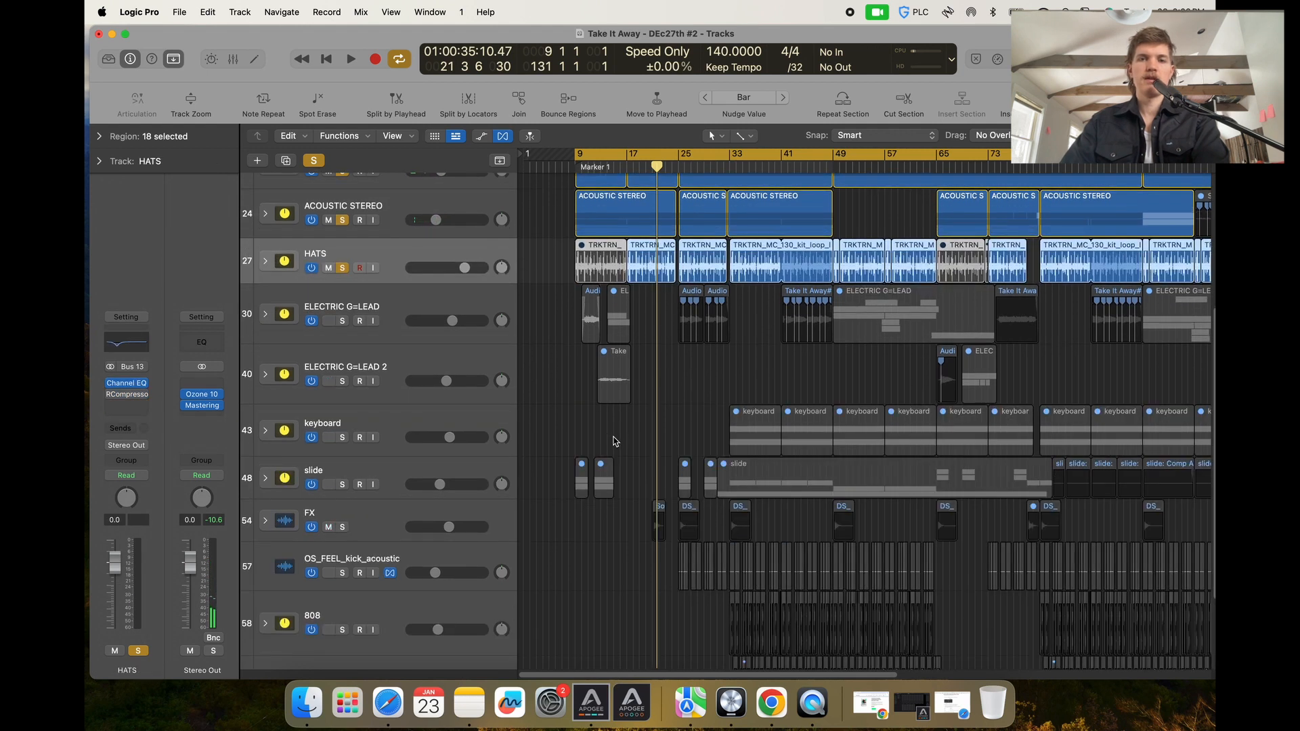
pyautogui.press('space')
pyautogui.scroll(-4, 611, 465)
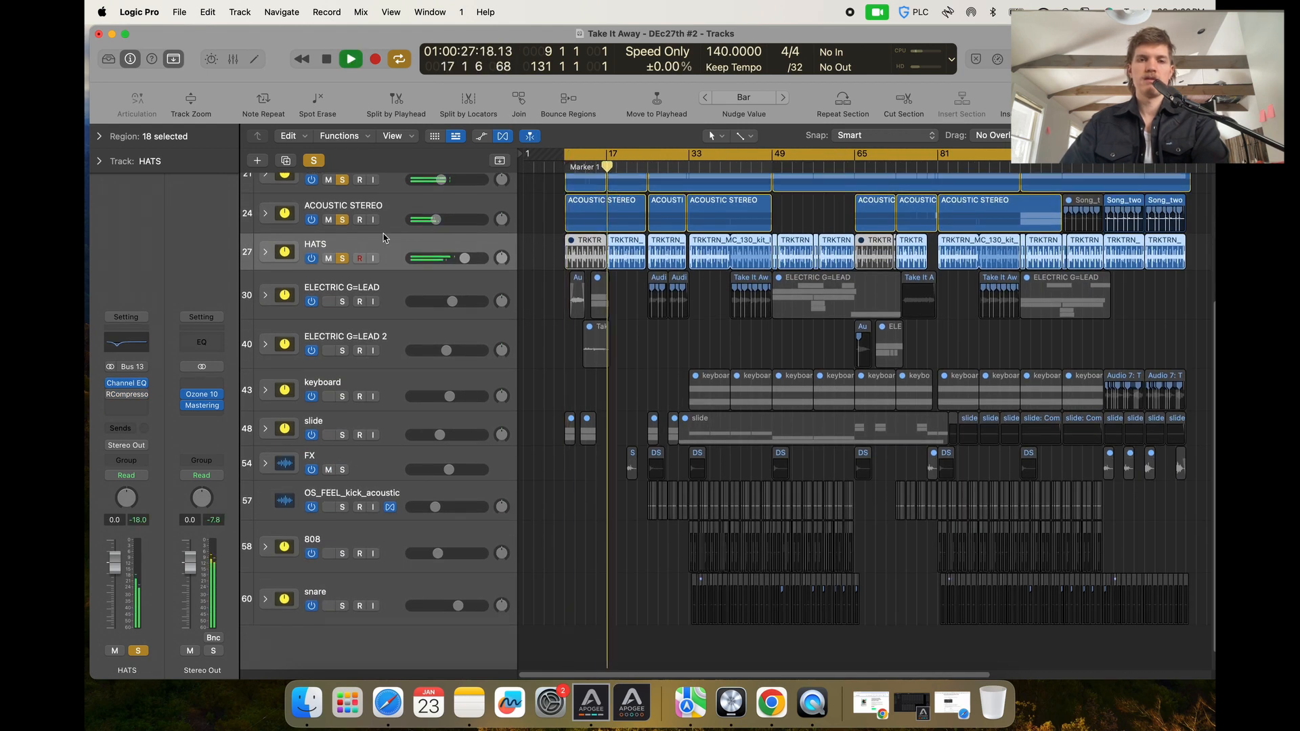
pyautogui.scroll(2, 337, 219)
pyautogui.moveTo(346, 256); pyautogui.dragTo(345, 295)
pyautogui.scroll(4, 526, 320)
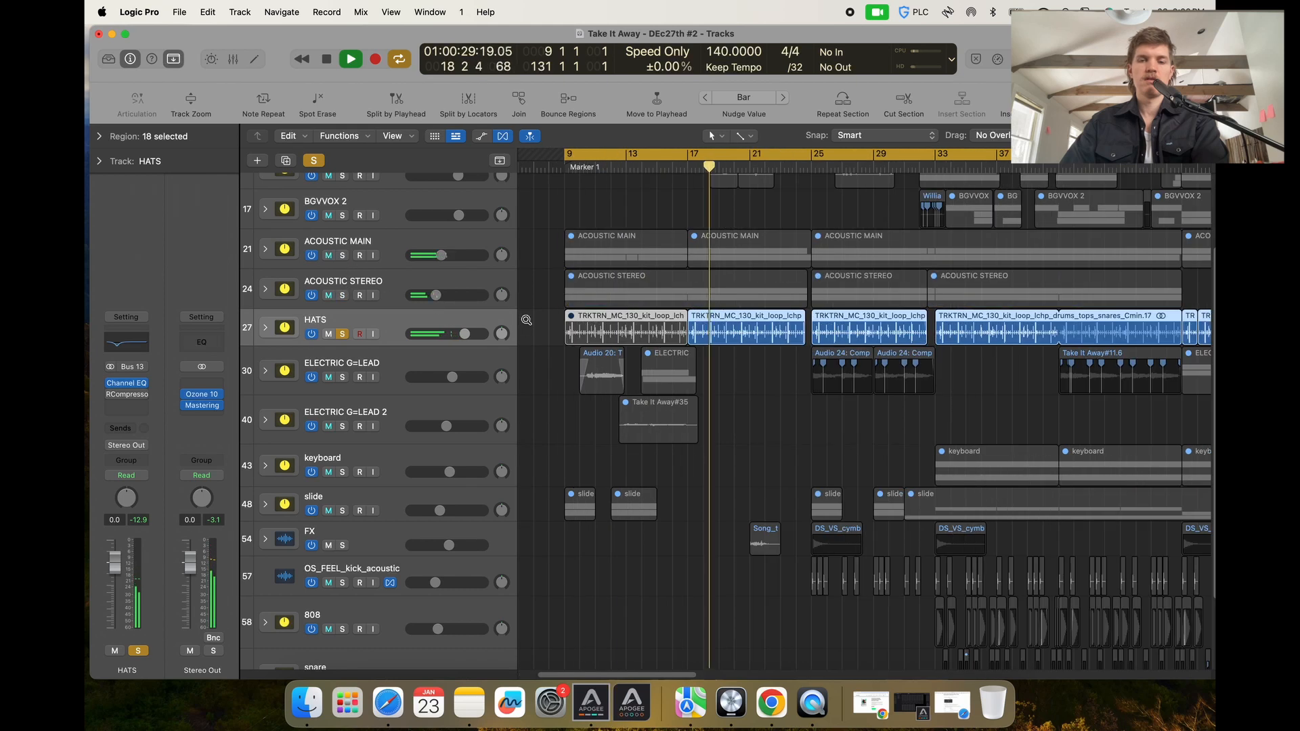
pyautogui.click(541, 284)
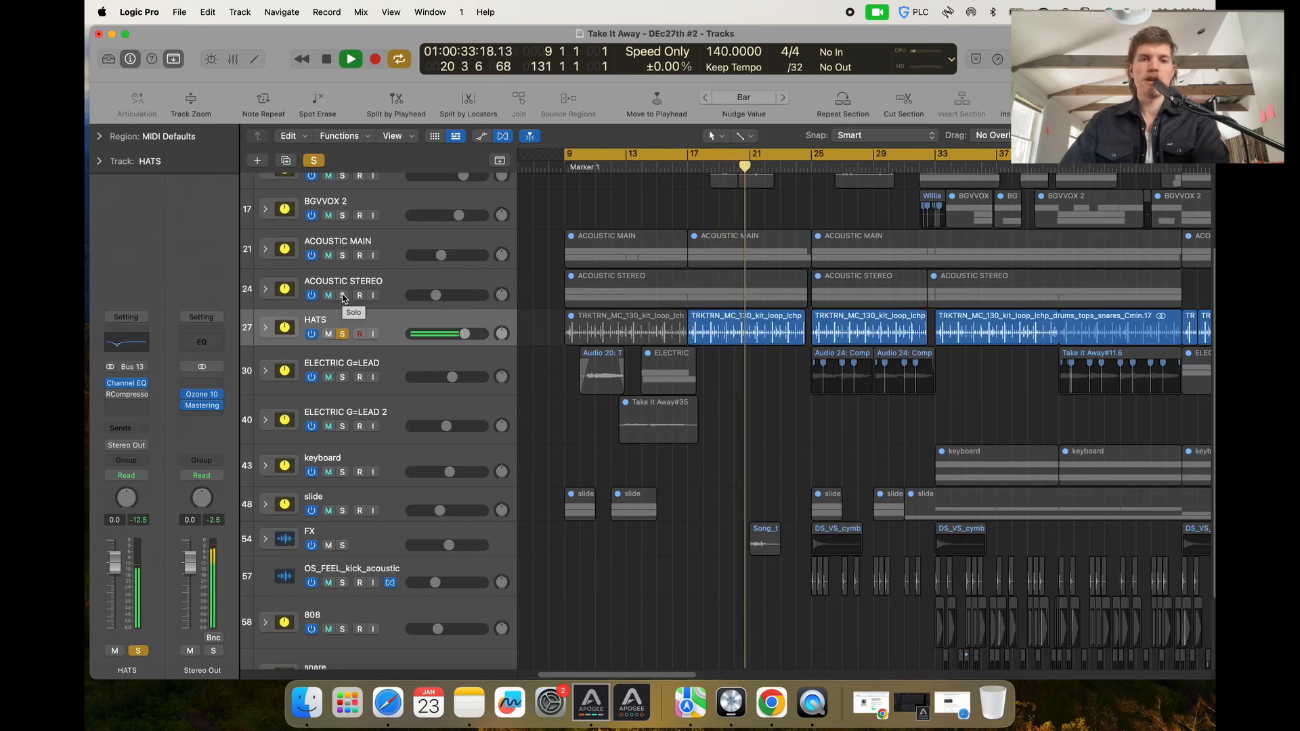
# Solo the ACOUSTIC MAIN and ACOUSTIC STEREO tracks again together with HATS.
pyautogui.moveTo(344, 298); pyautogui.dragTo(352, 255)
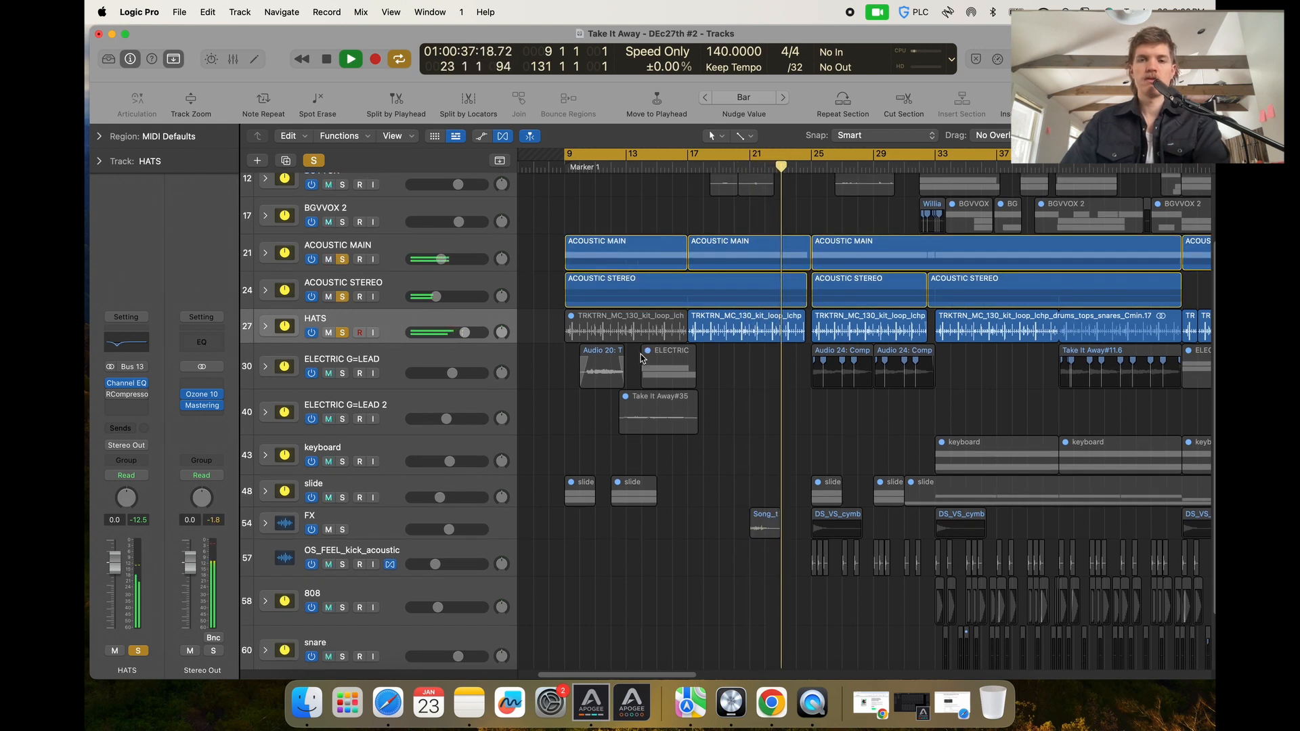
pyautogui.scroll(2, 538, 376)
pyautogui.scroll(-3, 528, 379)
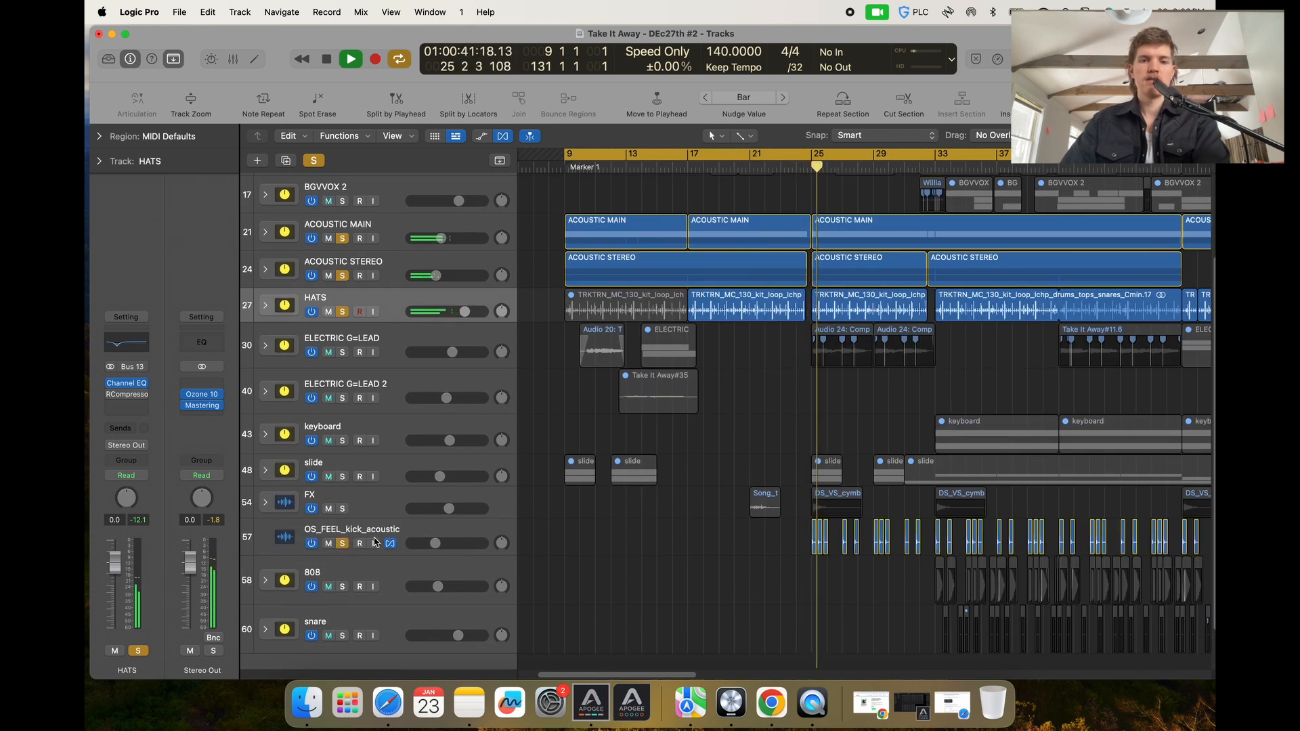
# Move the OS_FEEL_kick_acoustic track up directly below HATS.
pyautogui.moveTo(347, 534); pyautogui.dragTo(412, 332)
pyautogui.scroll(3, 568, 352)
pyautogui.hscroll(5, 596, 355)
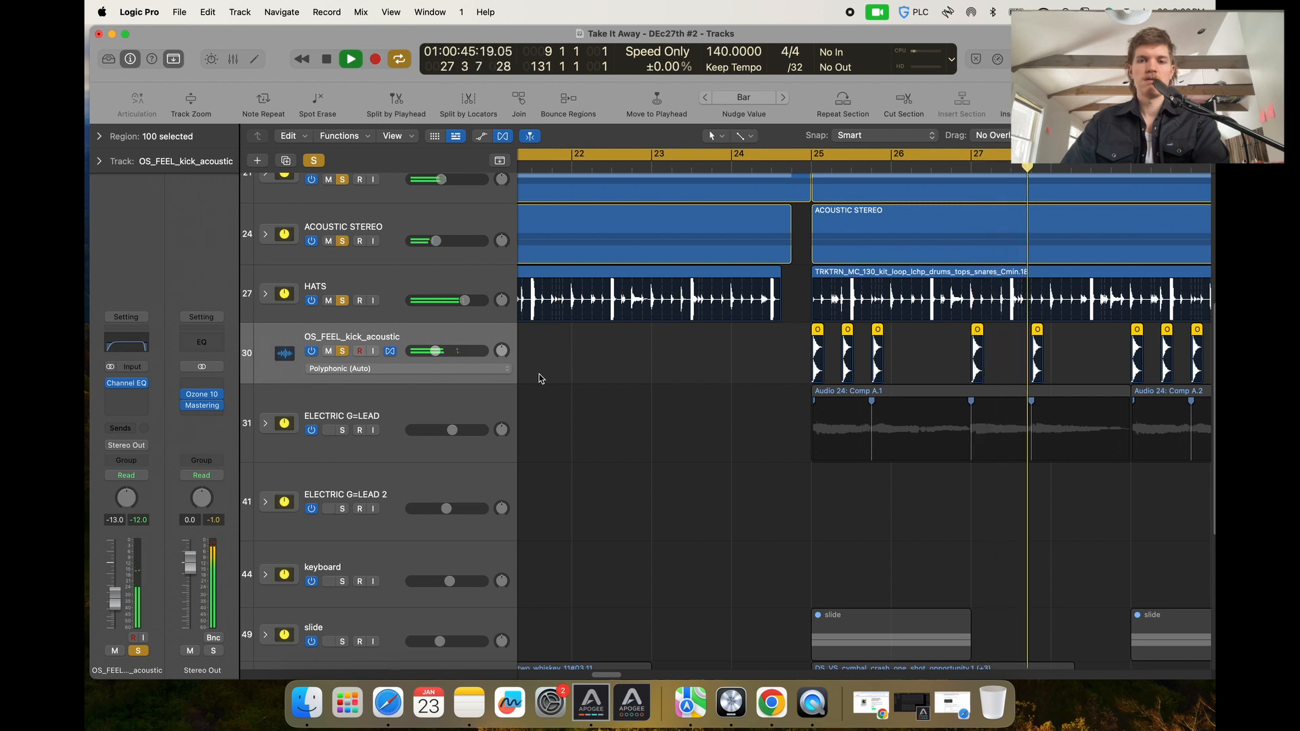
pyautogui.press('super+Up')
pyautogui.press('super+Left')
pyautogui.press('super+Up')
pyautogui.press('super+Up')
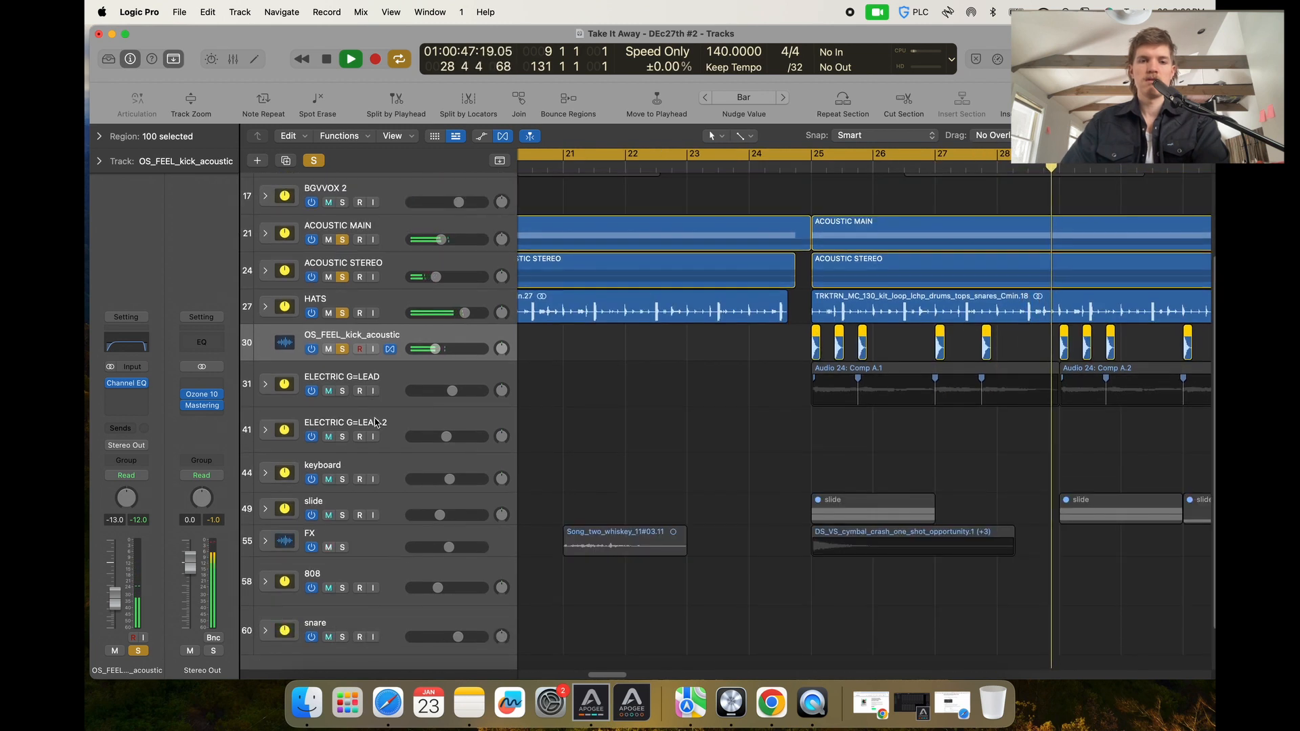
# Move the FX track up below OS_FEEL_kick_acoustic and stop playback.
pyautogui.moveTo(376, 541); pyautogui.dragTo(370, 379)
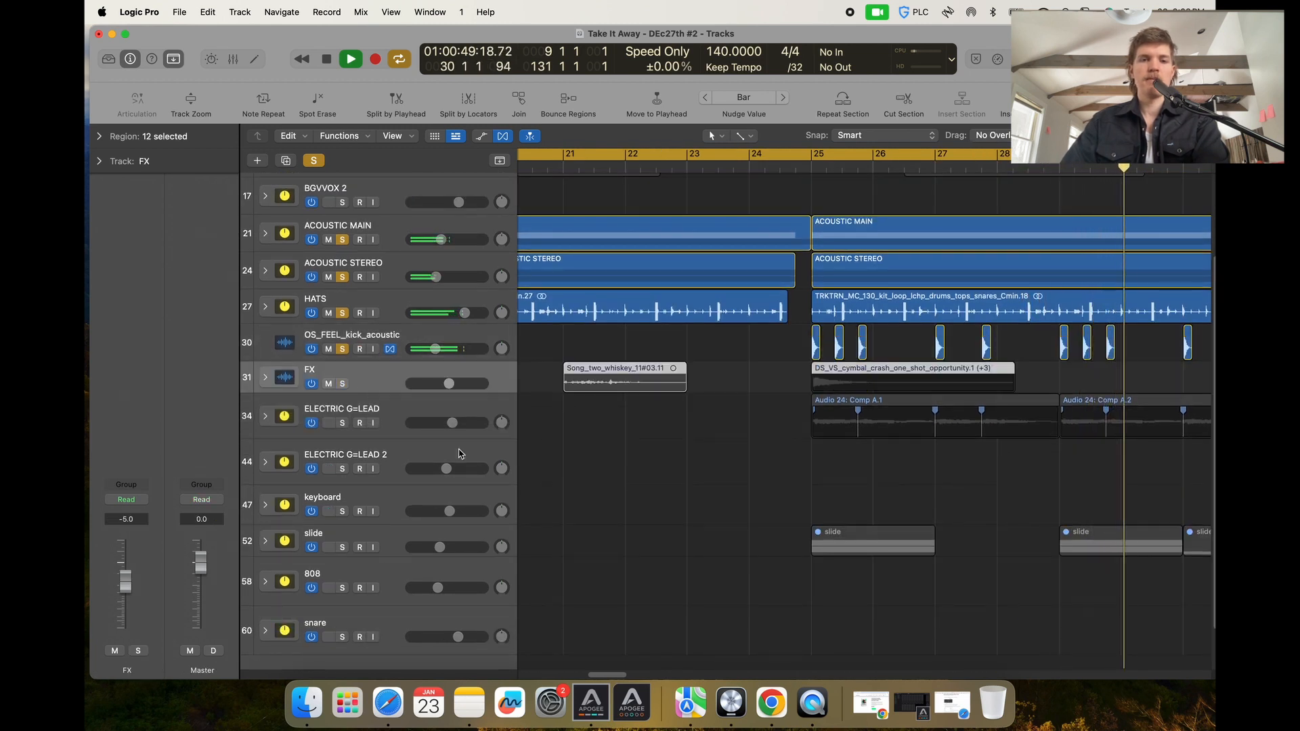
pyautogui.press('space')
# Move the slide track up between OS_FEEL_kick_acoustic and FX.
pyautogui.scroll(-3, 629, 513)
pyautogui.scroll(-5, 585, 516)
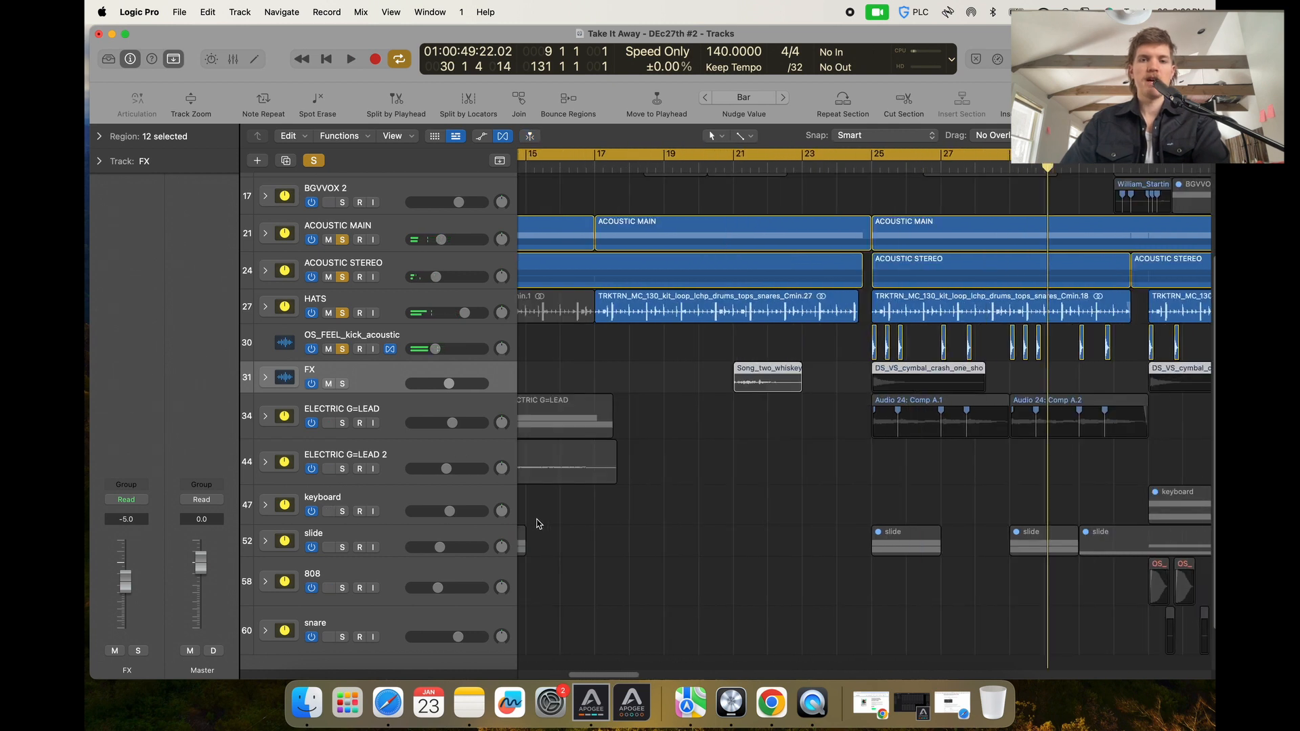
pyautogui.moveTo(419, 541); pyautogui.dragTo(342, 384)
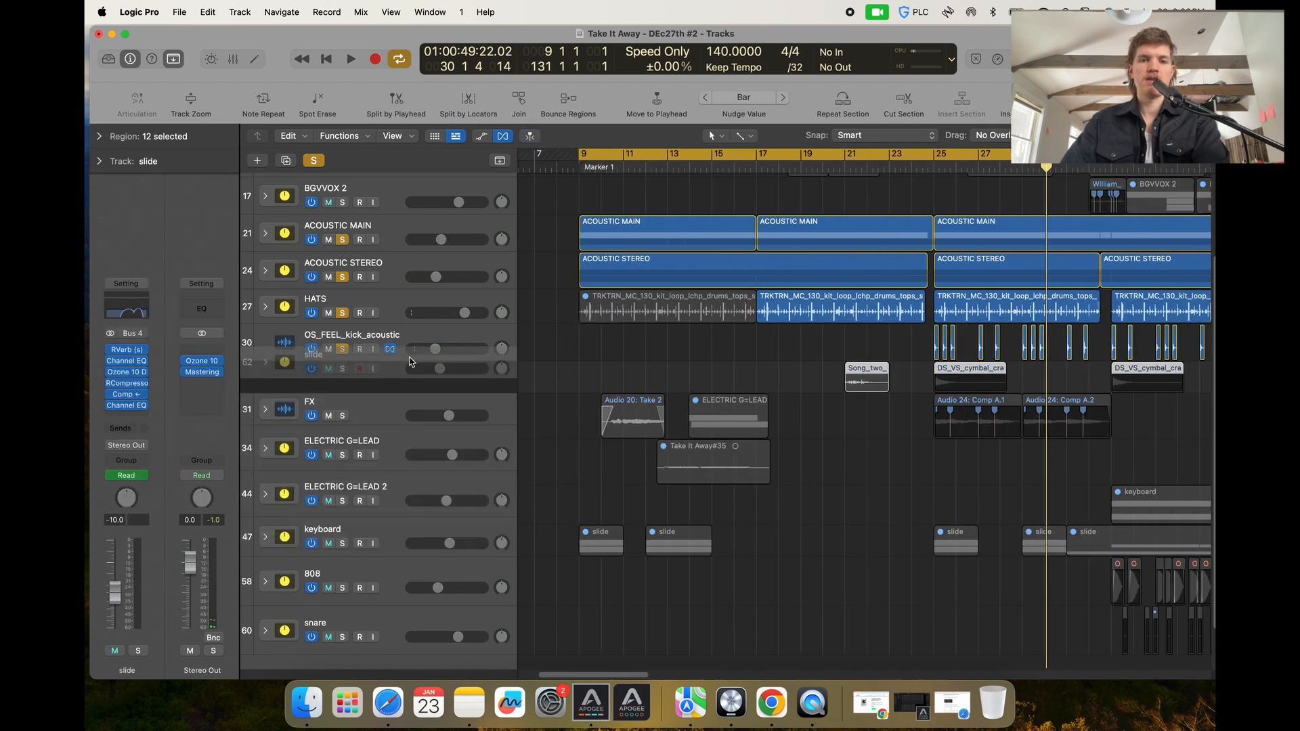
# Solo the slide track and play it back briefly.
pyautogui.click(342, 383)
pyautogui.press('space')
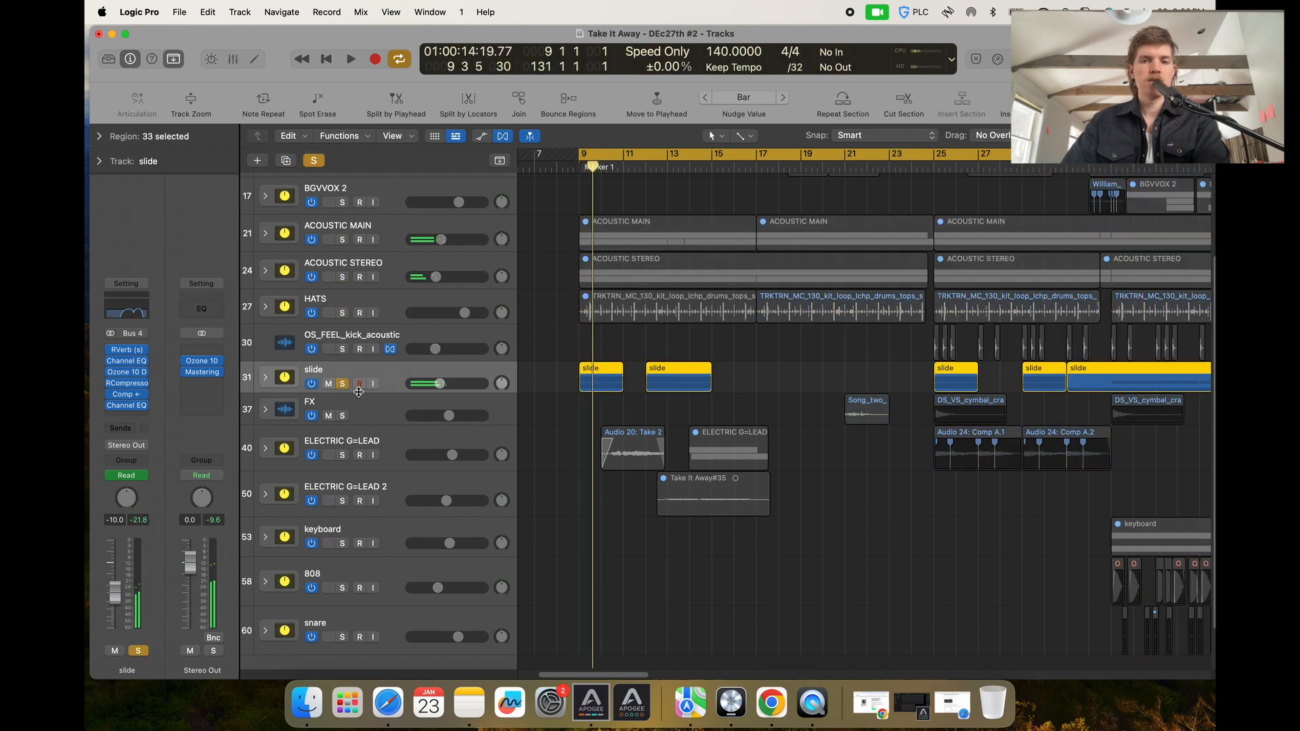
pyautogui.press('space')
# Expand the slide track stack to show its subtracks and zoom the arrangement around them.
pyautogui.press('super+Down')
pyautogui.press('super+Right')
pyautogui.press('super+Right')
pyautogui.click(265, 380)
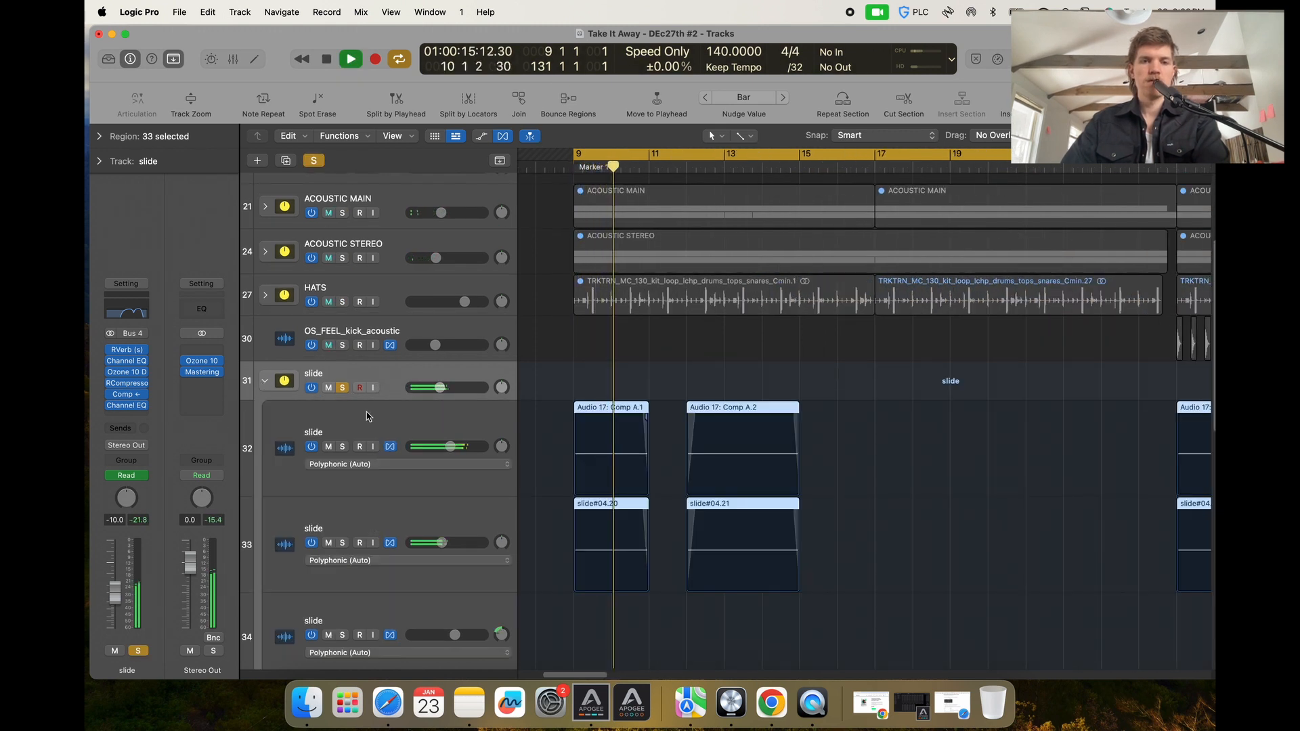
pyautogui.click(367, 412)
pyautogui.press('super+Up')
pyautogui.press('super+Left')
pyautogui.press('super+Left')
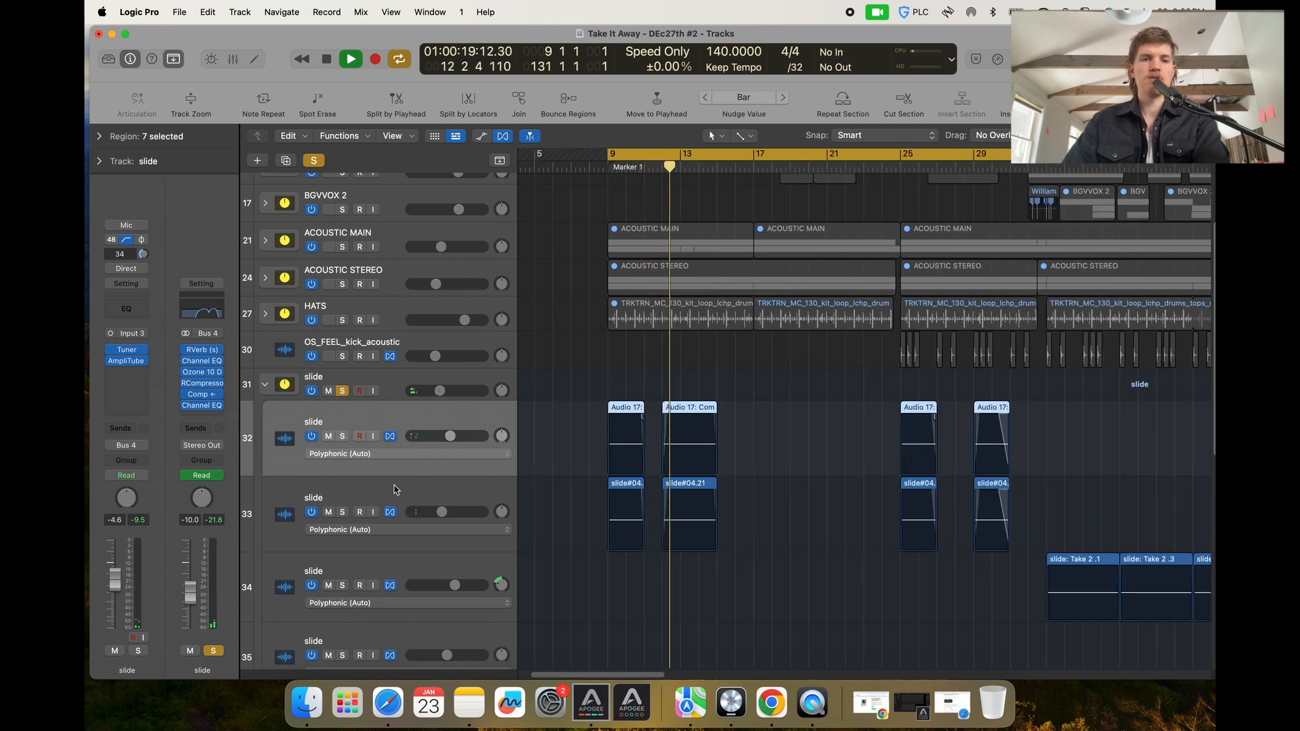
# Open the first slide subtrack's AmpliTube 4 plug-in, switch it to Editor view, and close it.
pyautogui.click(126, 361)
pyautogui.click(670, 232)
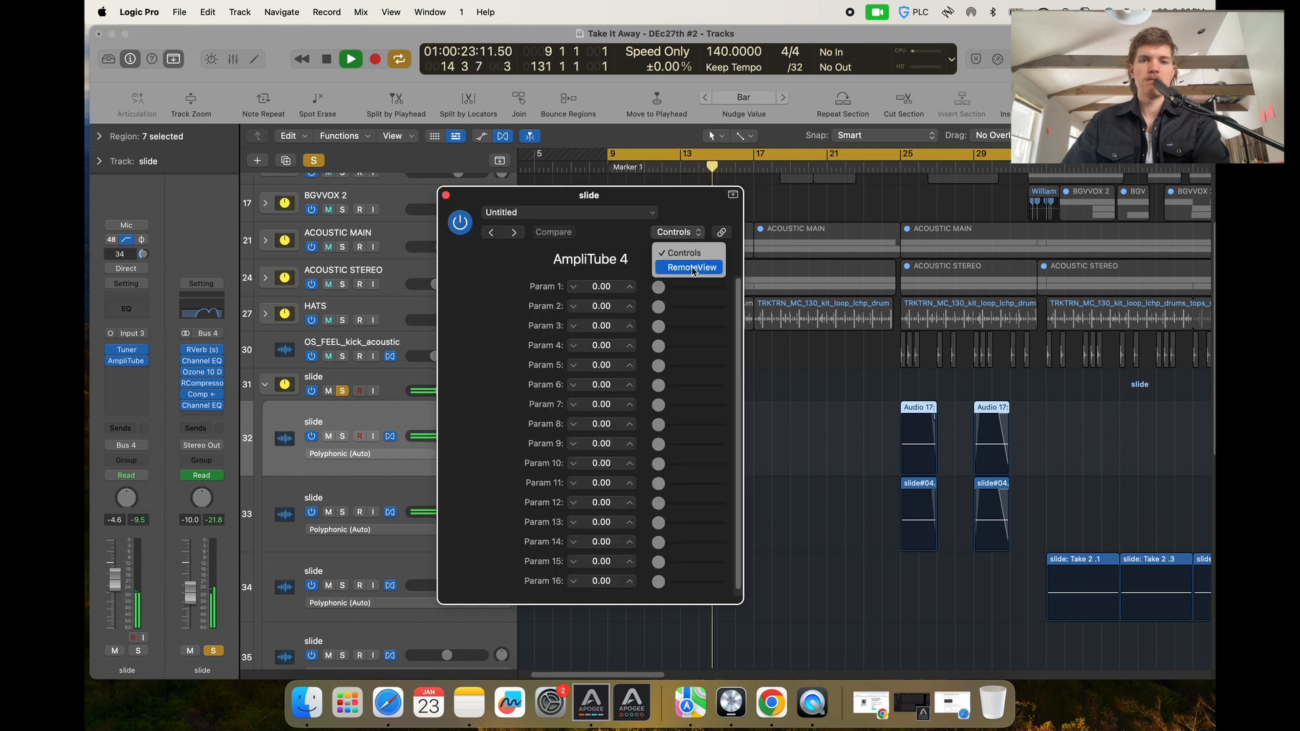
pyautogui.click(691, 268)
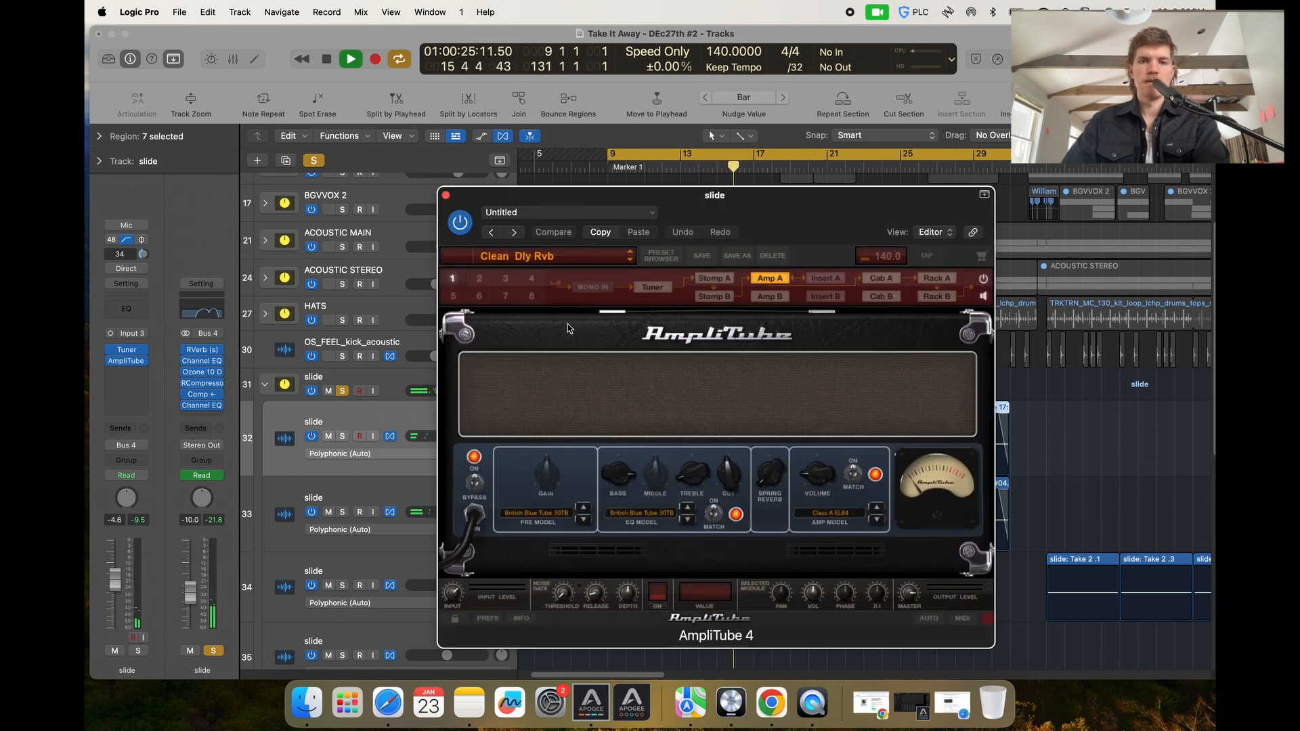
pyautogui.click(446, 195)
# Select the slide stack's main track and inspect its RVerb and Channel EQ plug-ins.
pyautogui.click(390, 381)
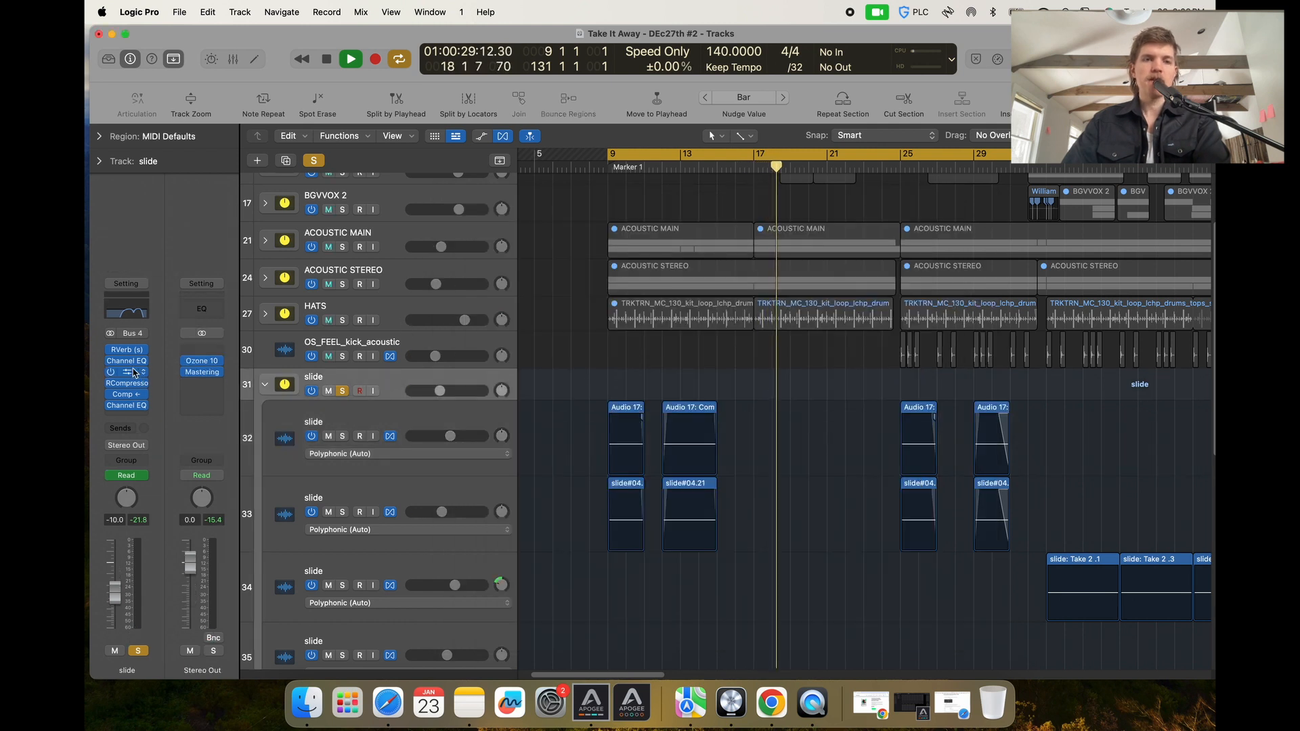
pyautogui.click(126, 349)
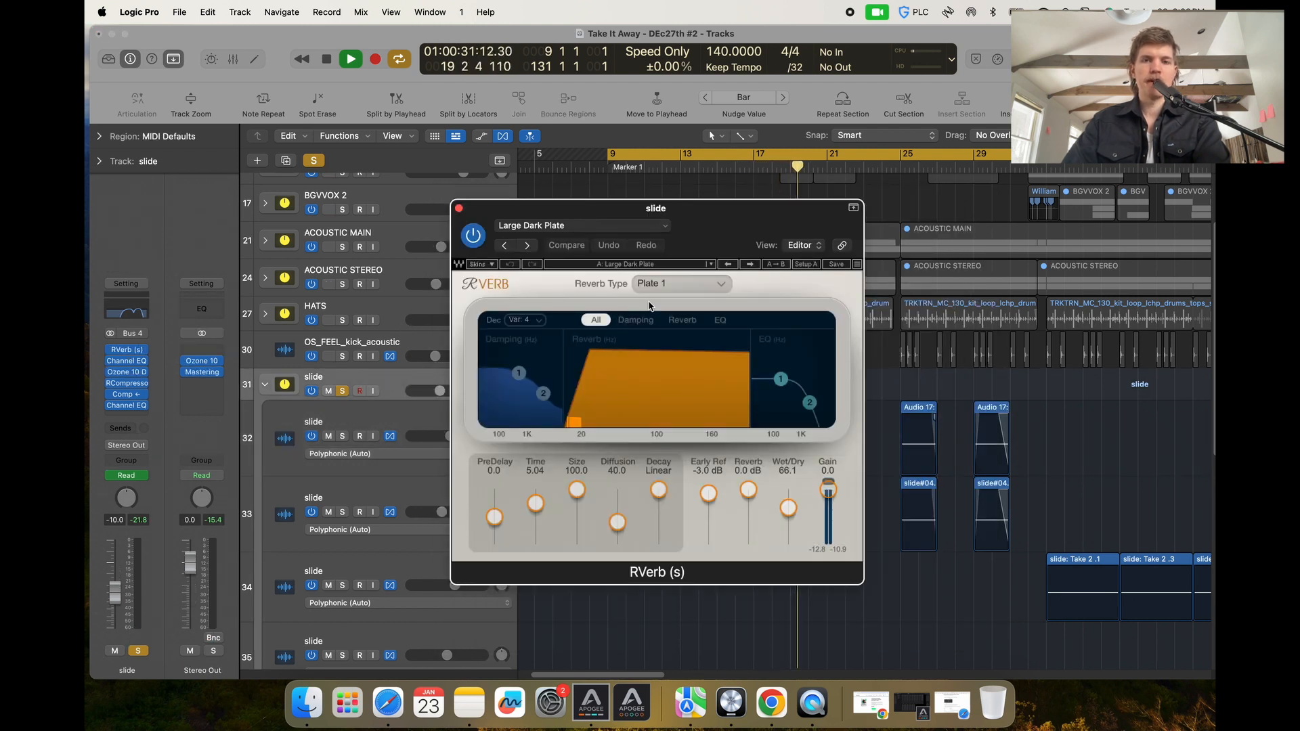
pyautogui.click(142, 309)
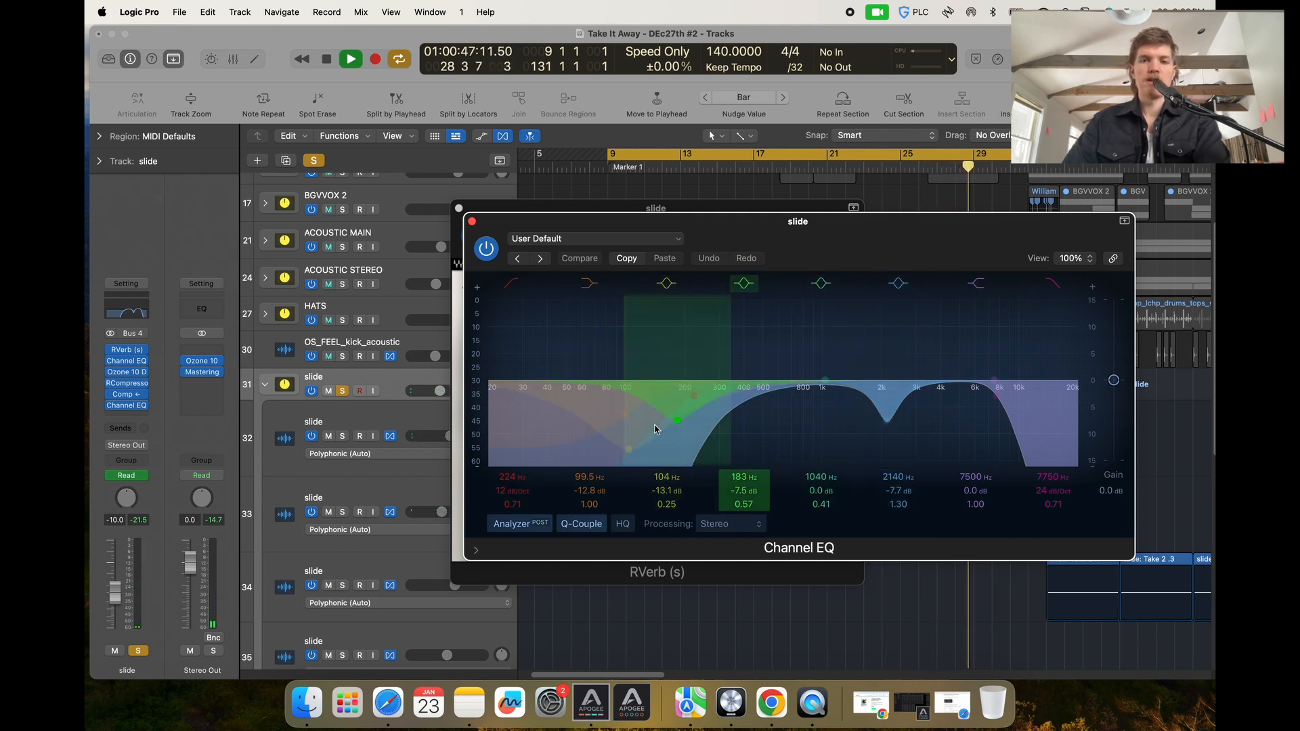
pyautogui.click(471, 222)
pyautogui.click(458, 208)
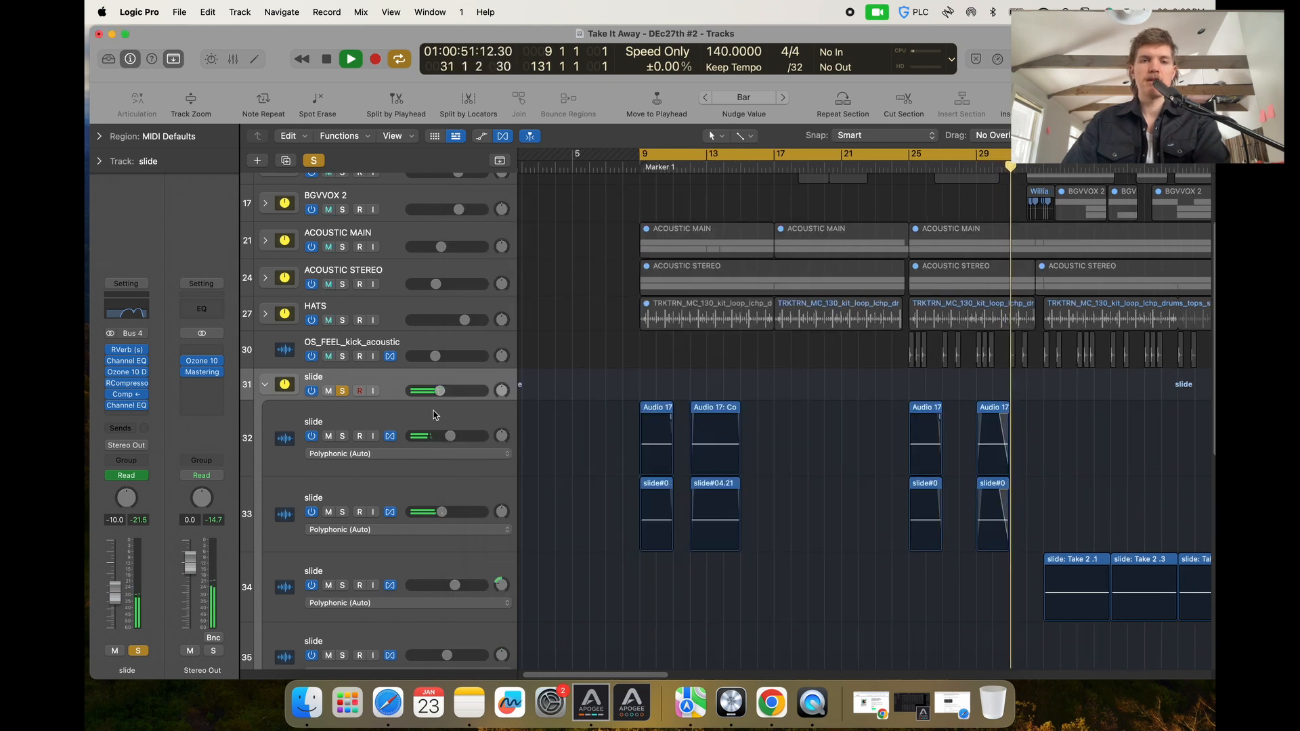
# Unsolo the slide track, play briefly, and collapse the slide track stack.
pyautogui.click(343, 390)
pyautogui.press('space')
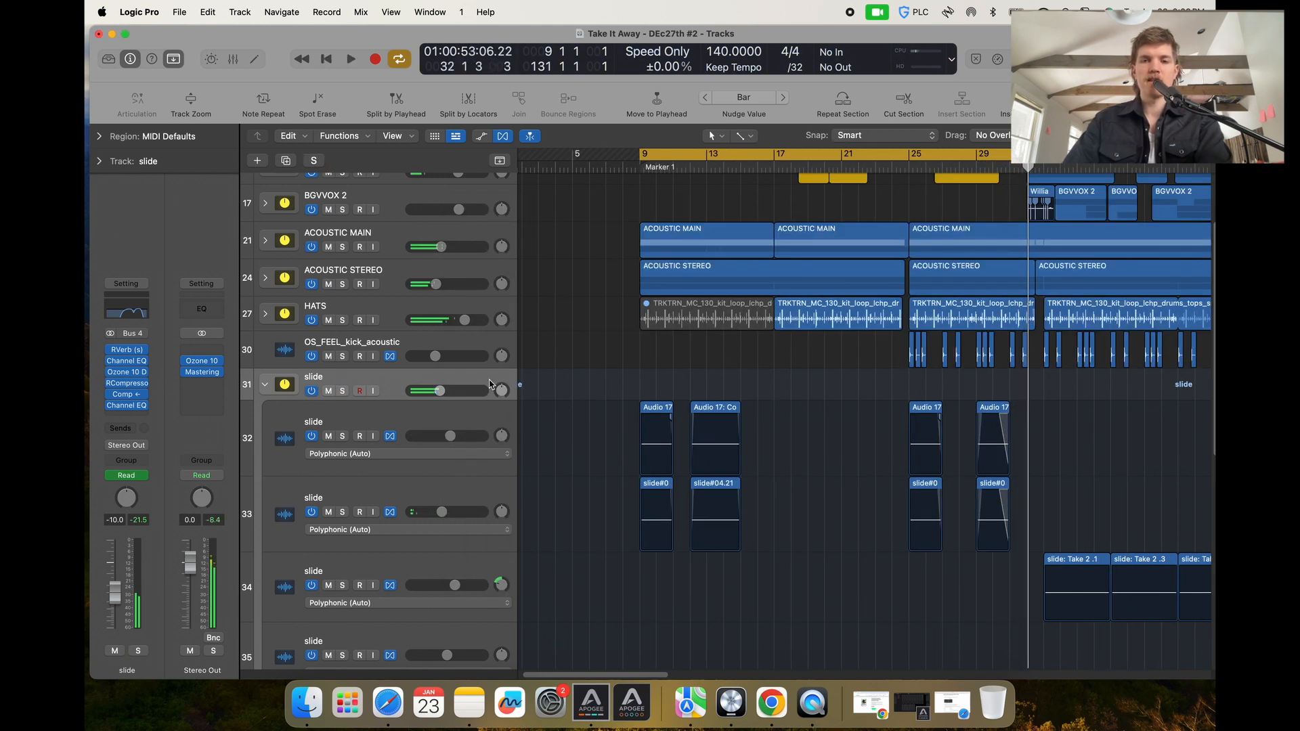
pyautogui.press('space')
pyautogui.scroll(5, 636, 374)
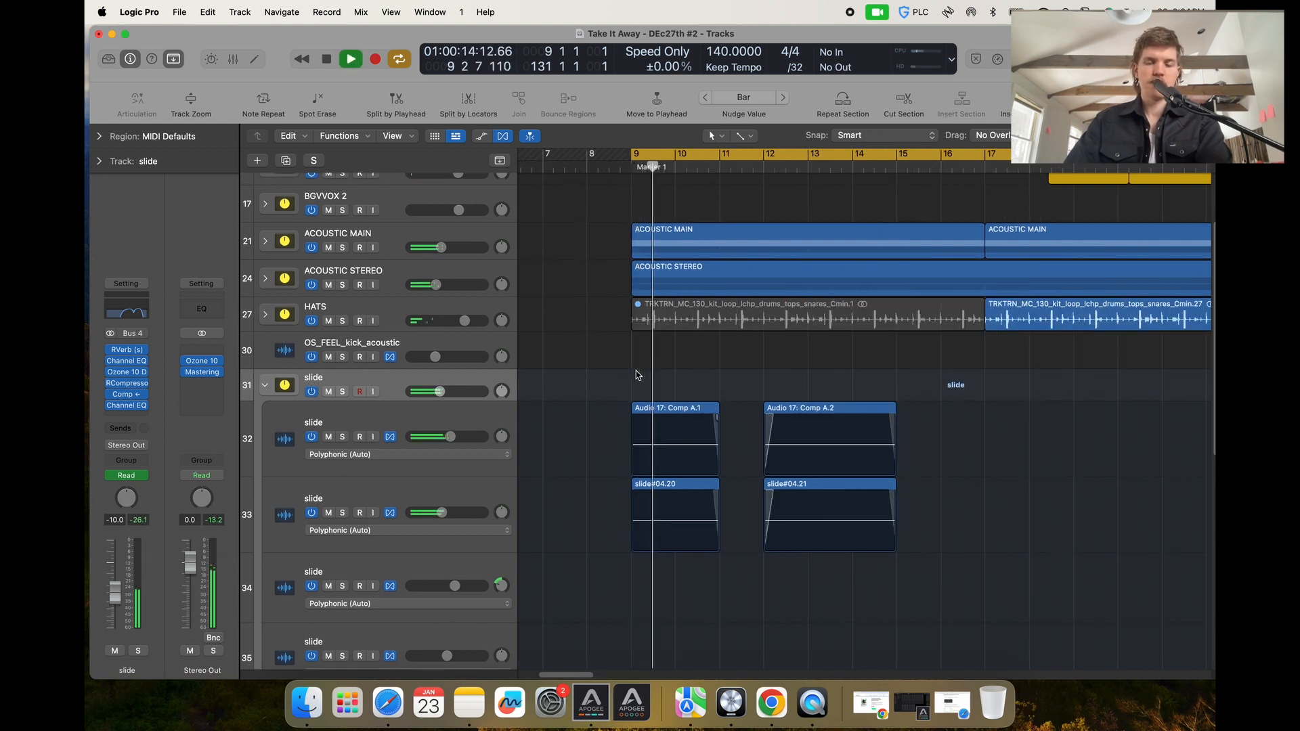
pyautogui.scroll(-5, 637, 375)
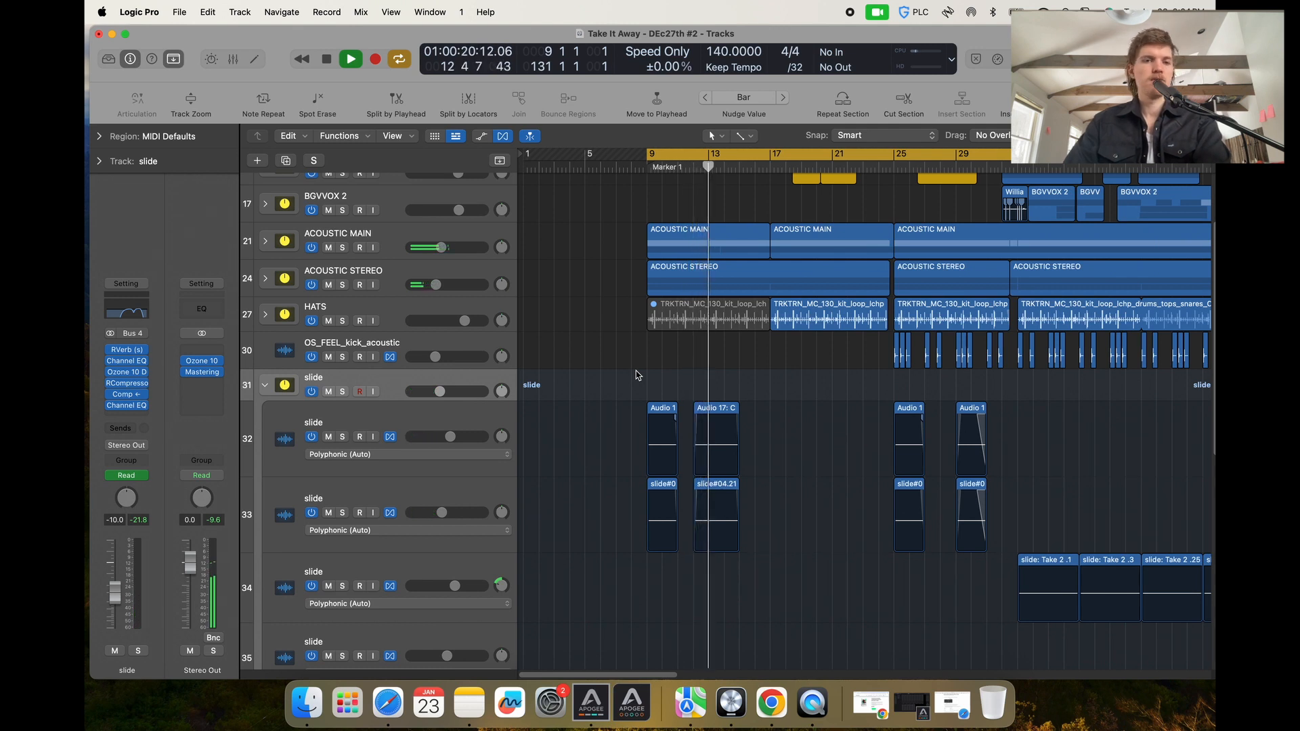
pyautogui.click(265, 386)
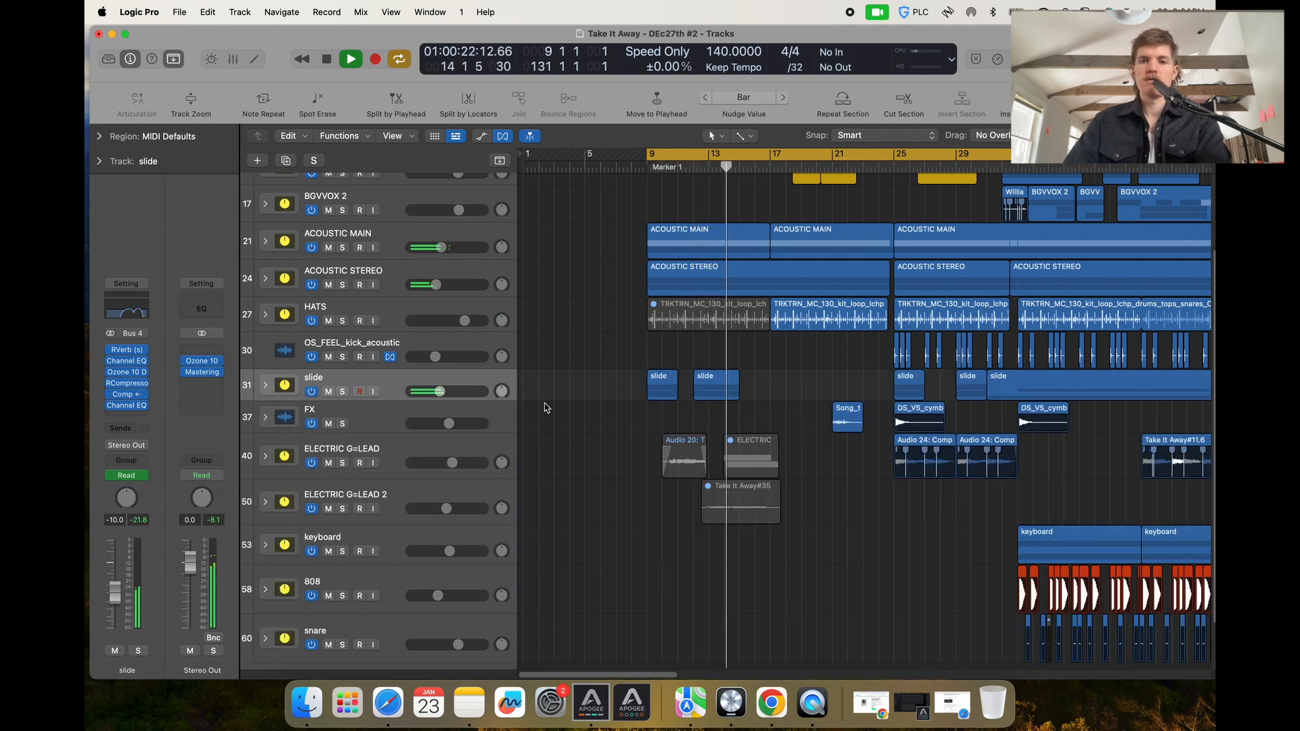
# Solo the MONO LEAD track and start playback.
pyautogui.scroll(5, 546, 408)
pyautogui.scroll(-1, 545, 407)
pyautogui.scroll(-3, 546, 405)
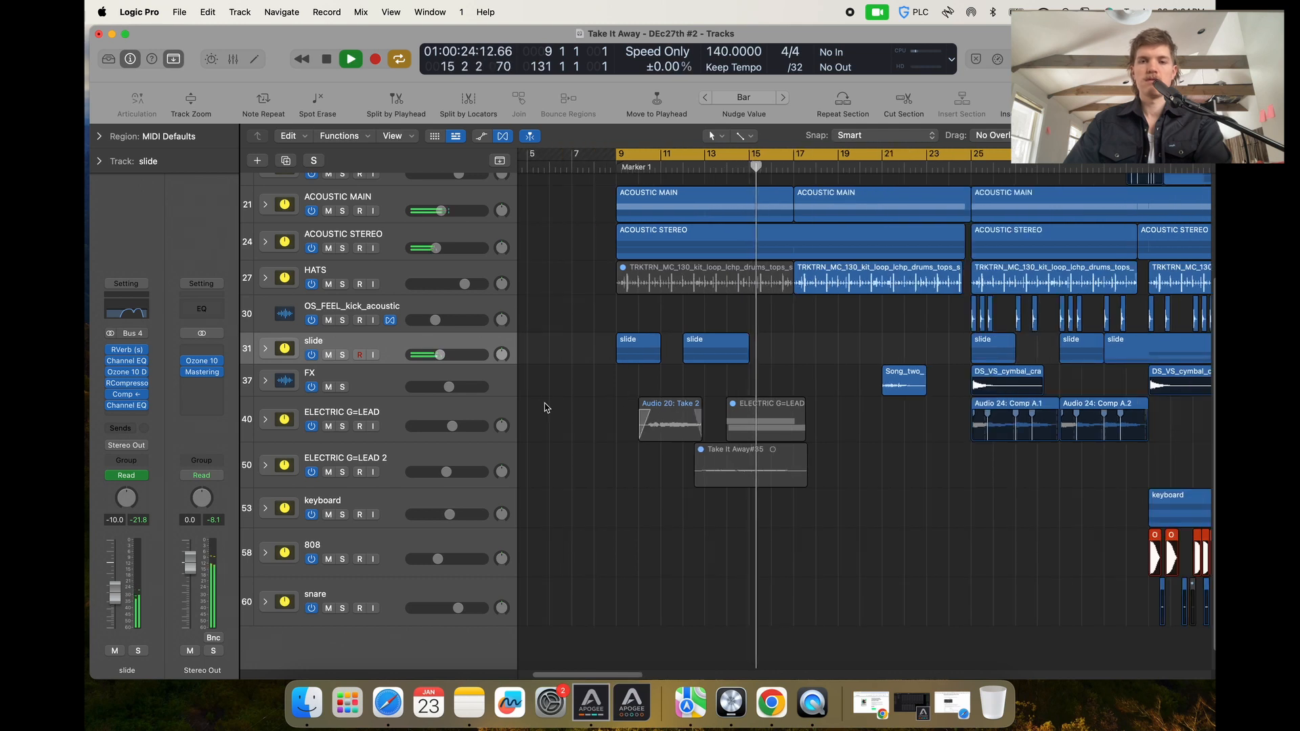
pyautogui.scroll(-2, 546, 404)
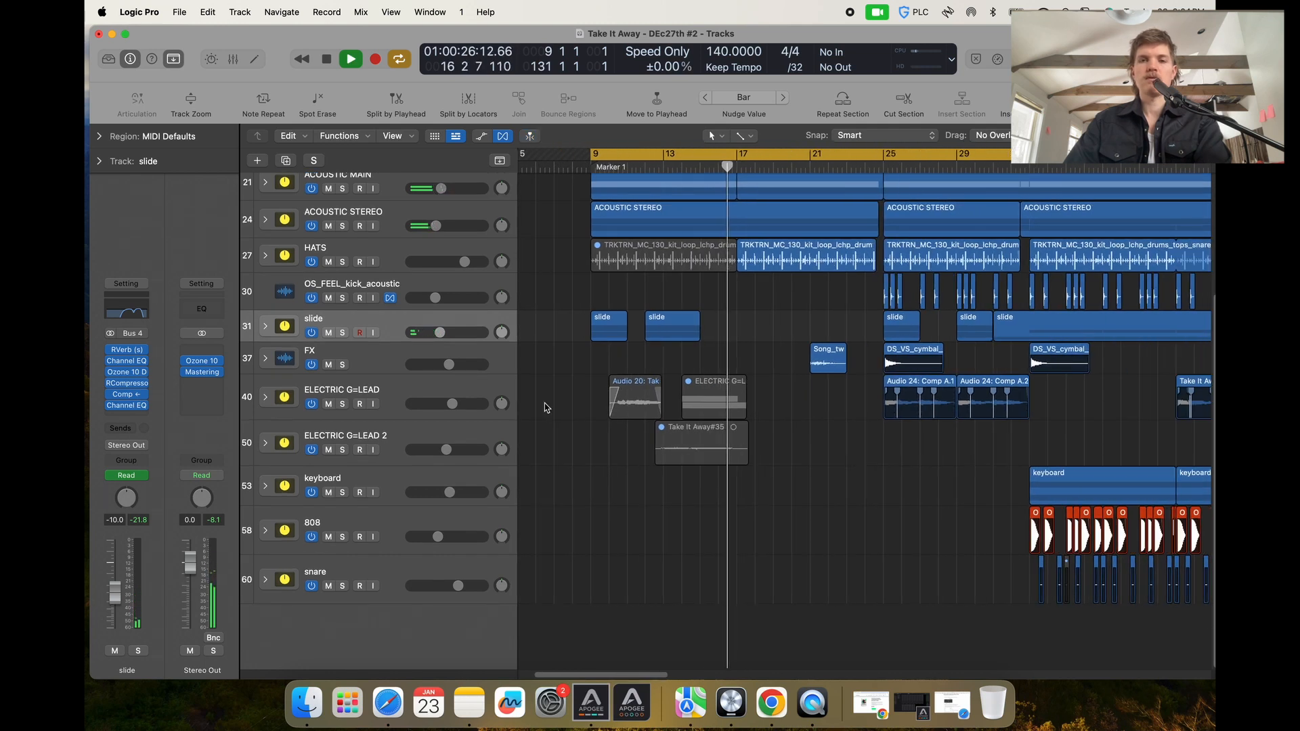
pyautogui.scroll(4, 566, 368)
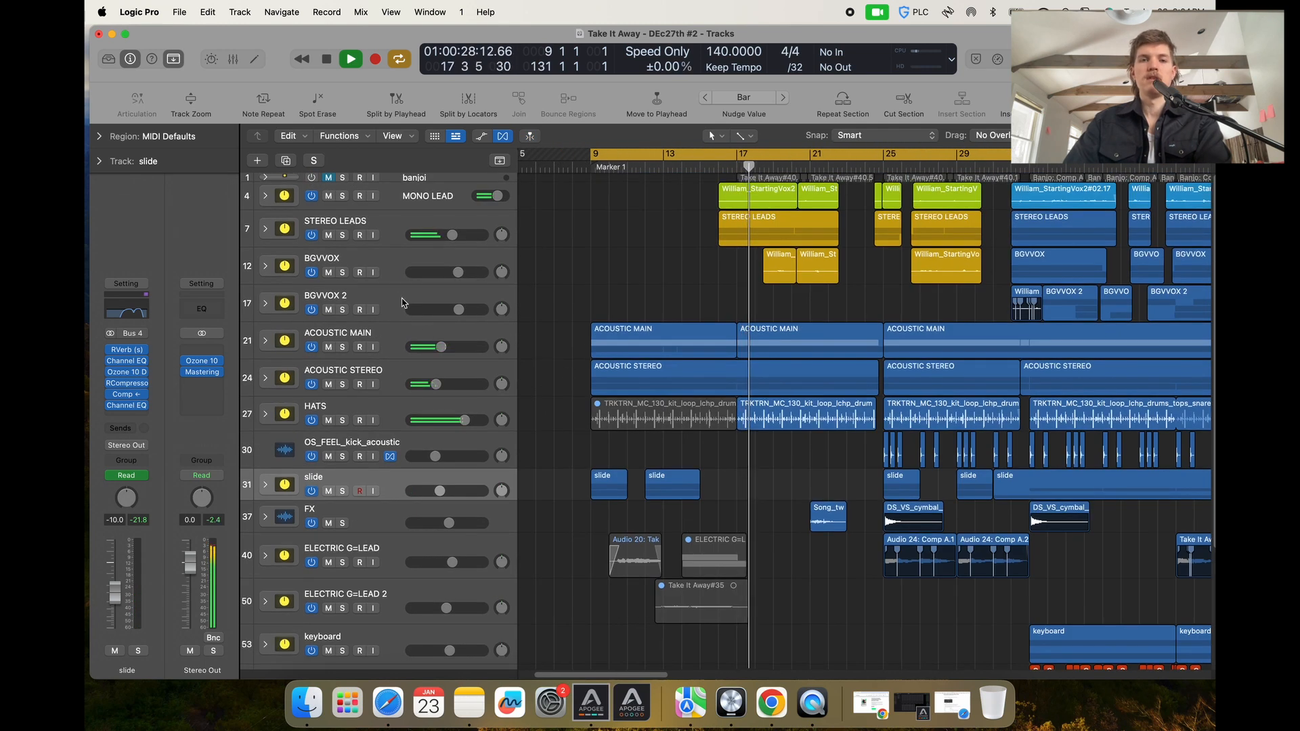
pyautogui.click(342, 197)
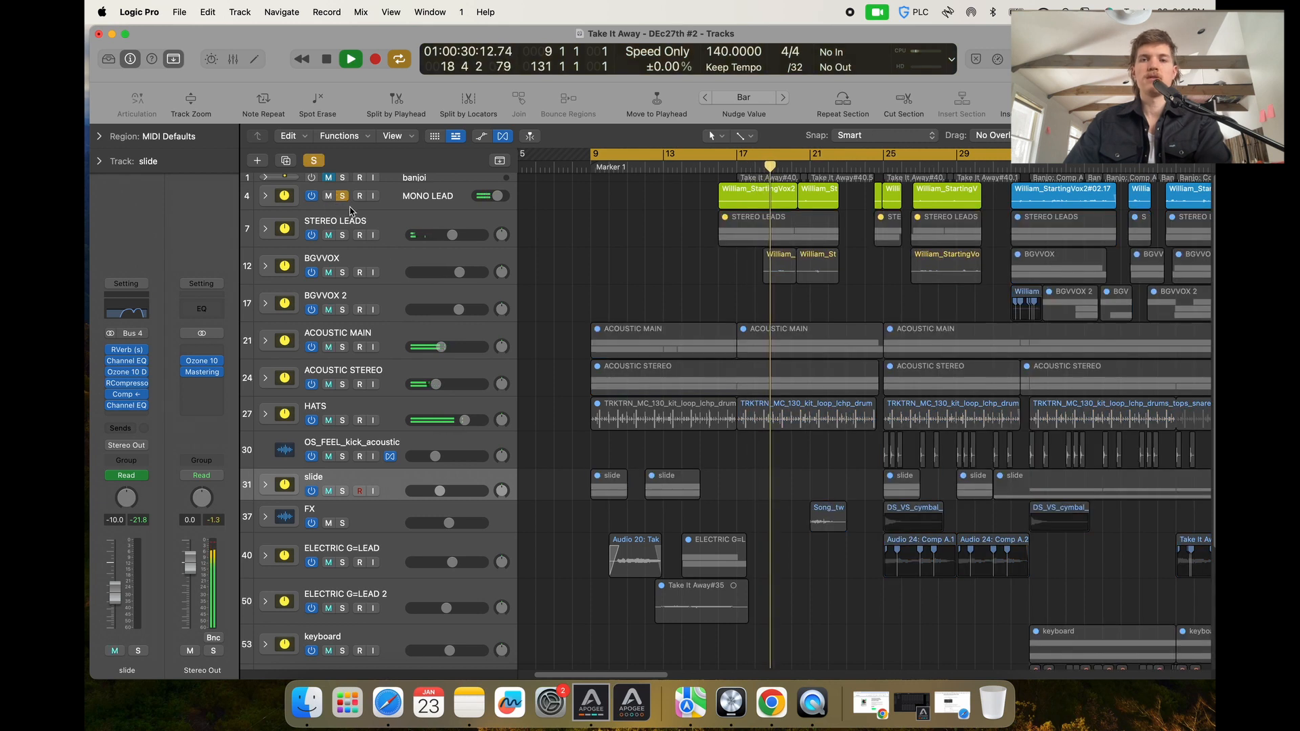
pyautogui.scroll(3, 541, 271)
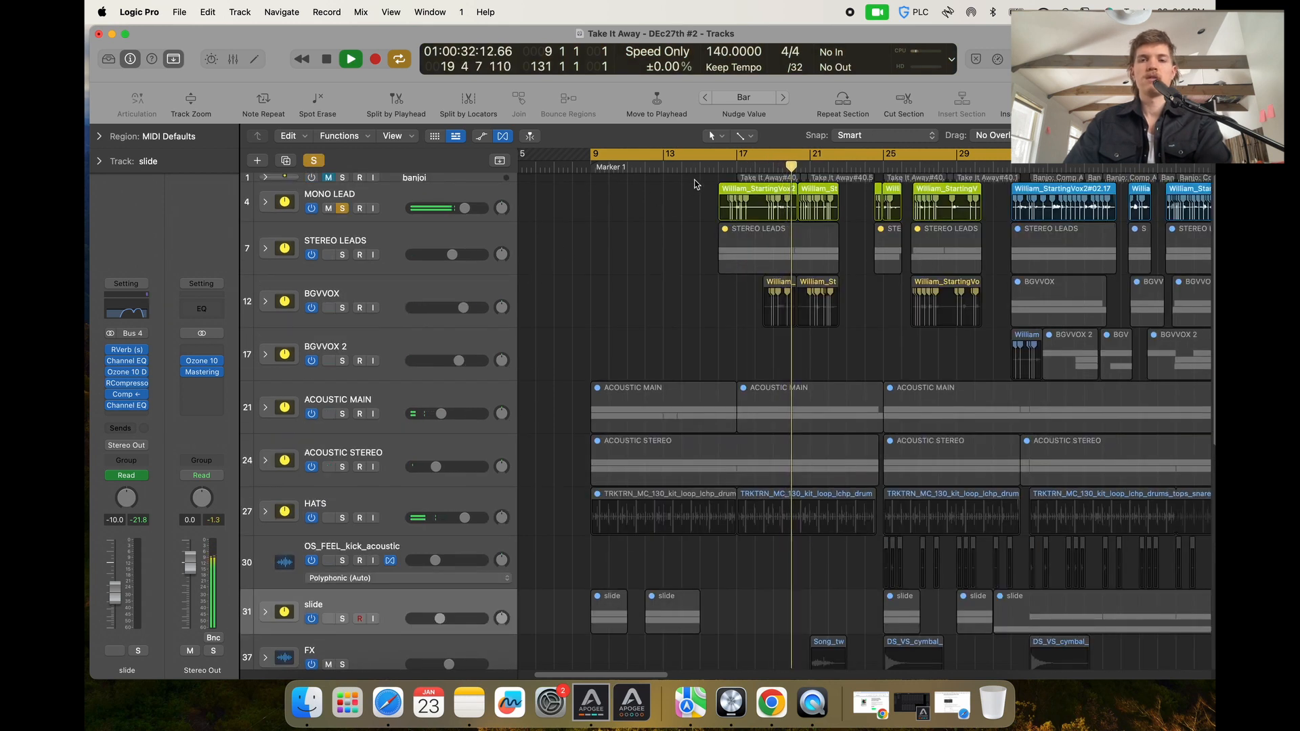
pyautogui.press('space')
# Expand the MONO LEAD stack and audition the verse main track's REQ 6 and DeEsser plug-ins.
pyautogui.click(266, 202)
pyautogui.click(372, 252)
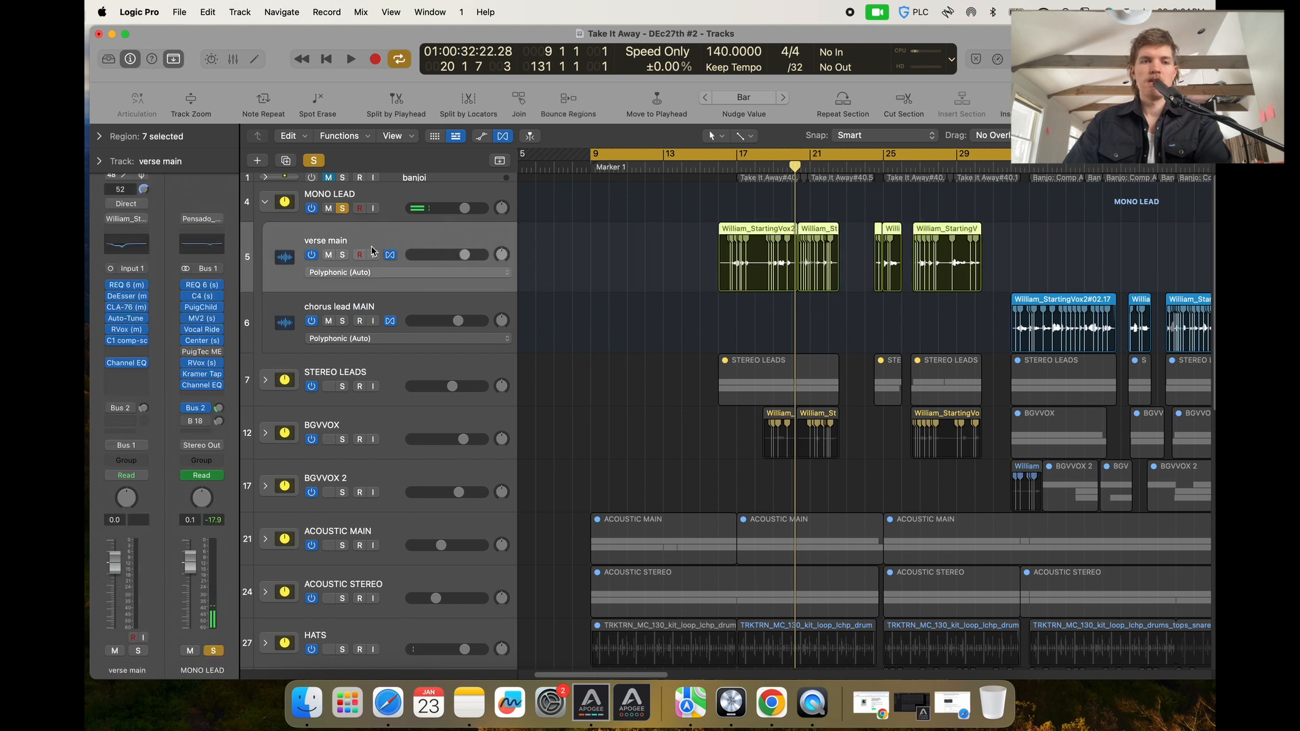
pyautogui.click(129, 285)
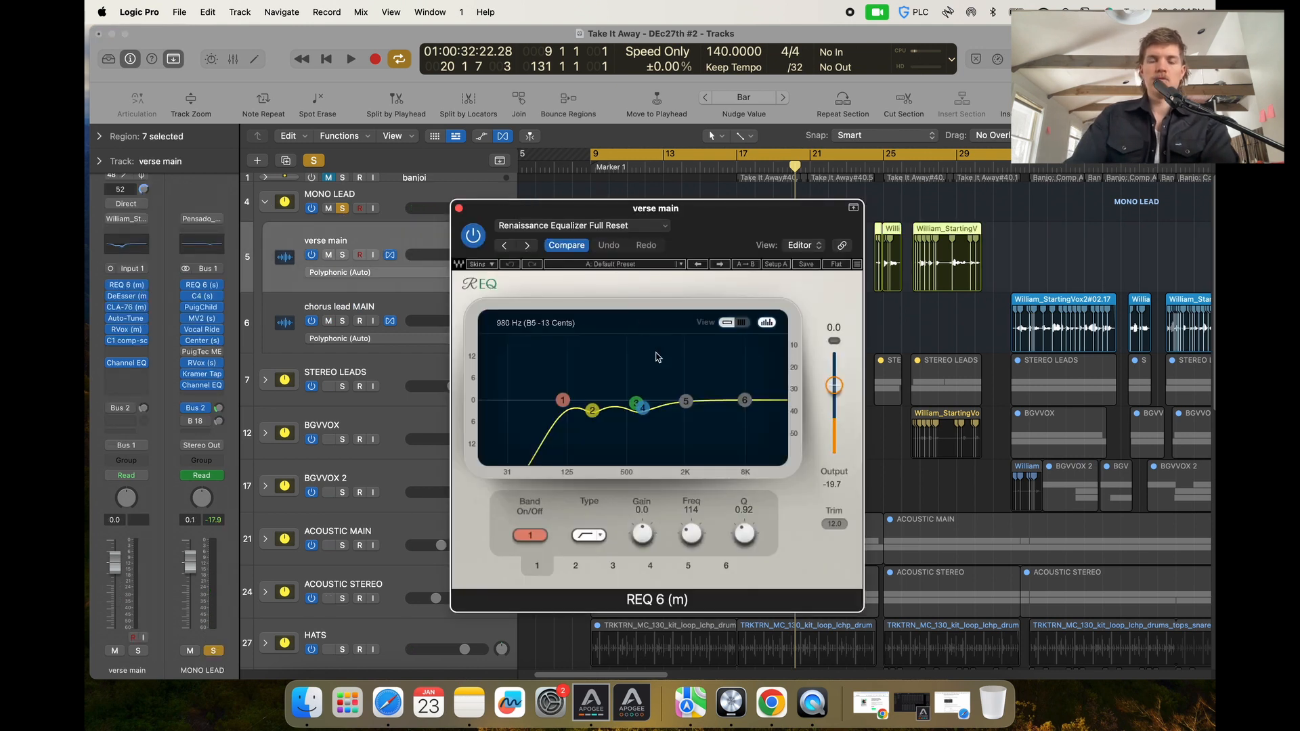
pyautogui.click(125, 298)
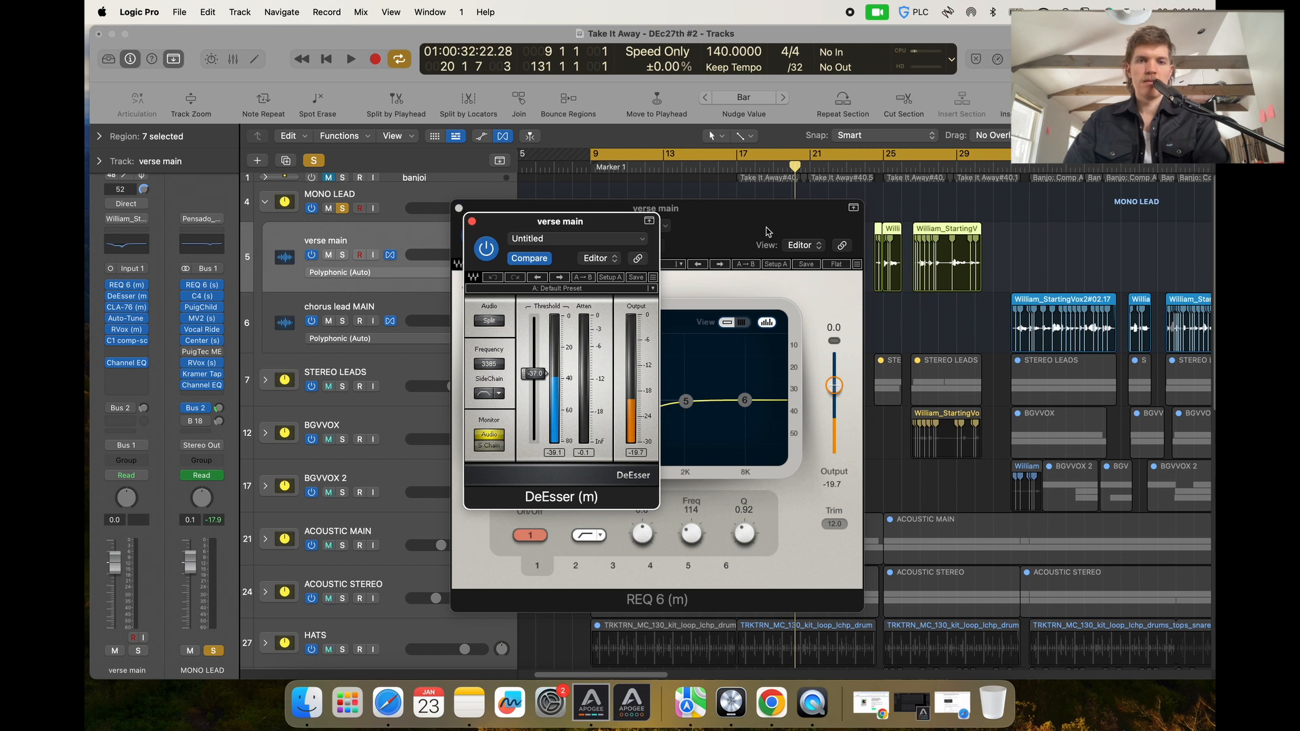
pyautogui.click(750, 178)
pyautogui.click(750, 170)
pyautogui.press('space')
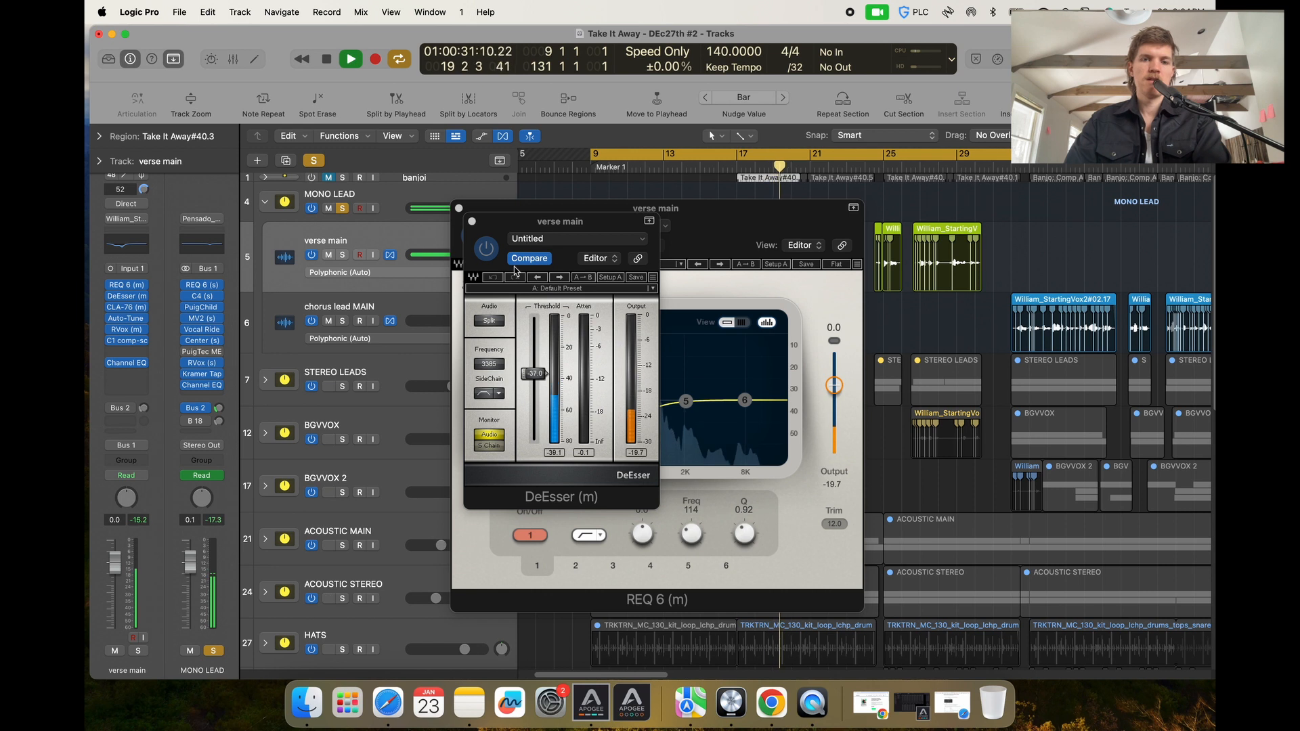
pyautogui.click(473, 222)
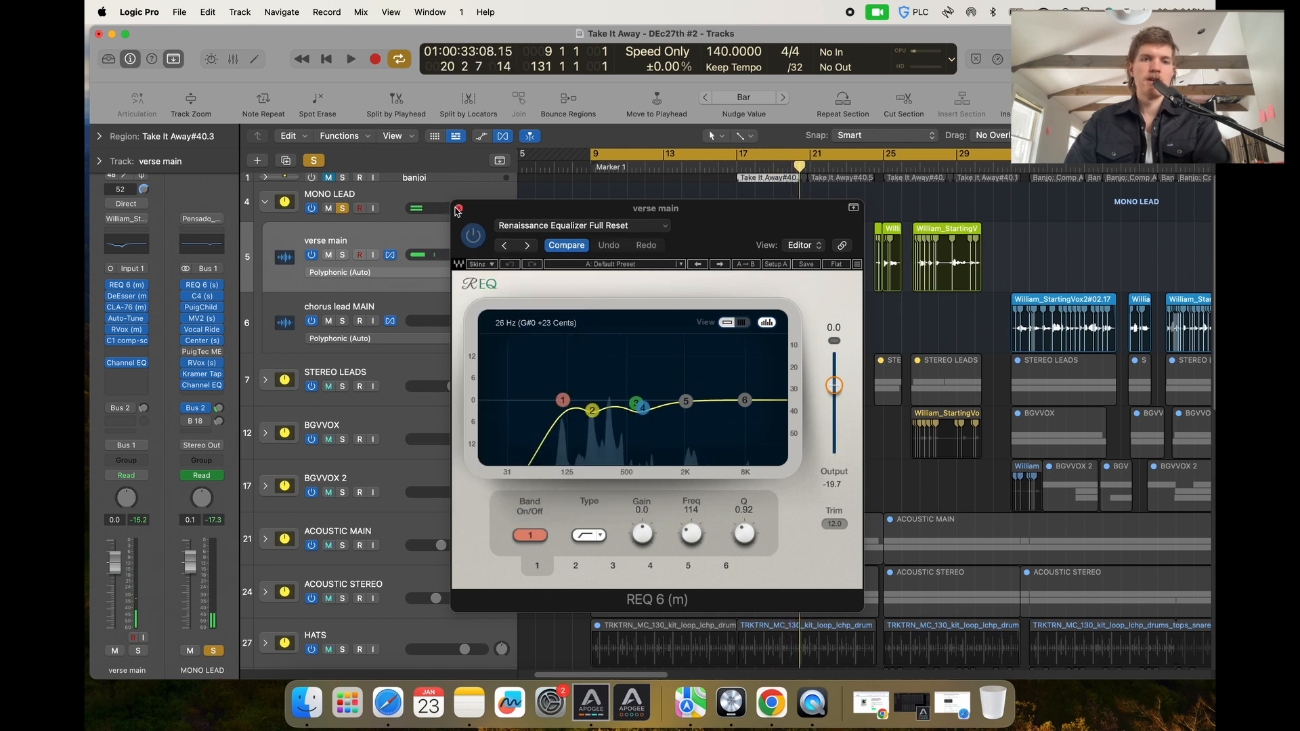
# Inspect the verse main track's CLA-76 compressor beside its REQ equalizer and close both plug-in windows.
pyautogui.click(133, 308)
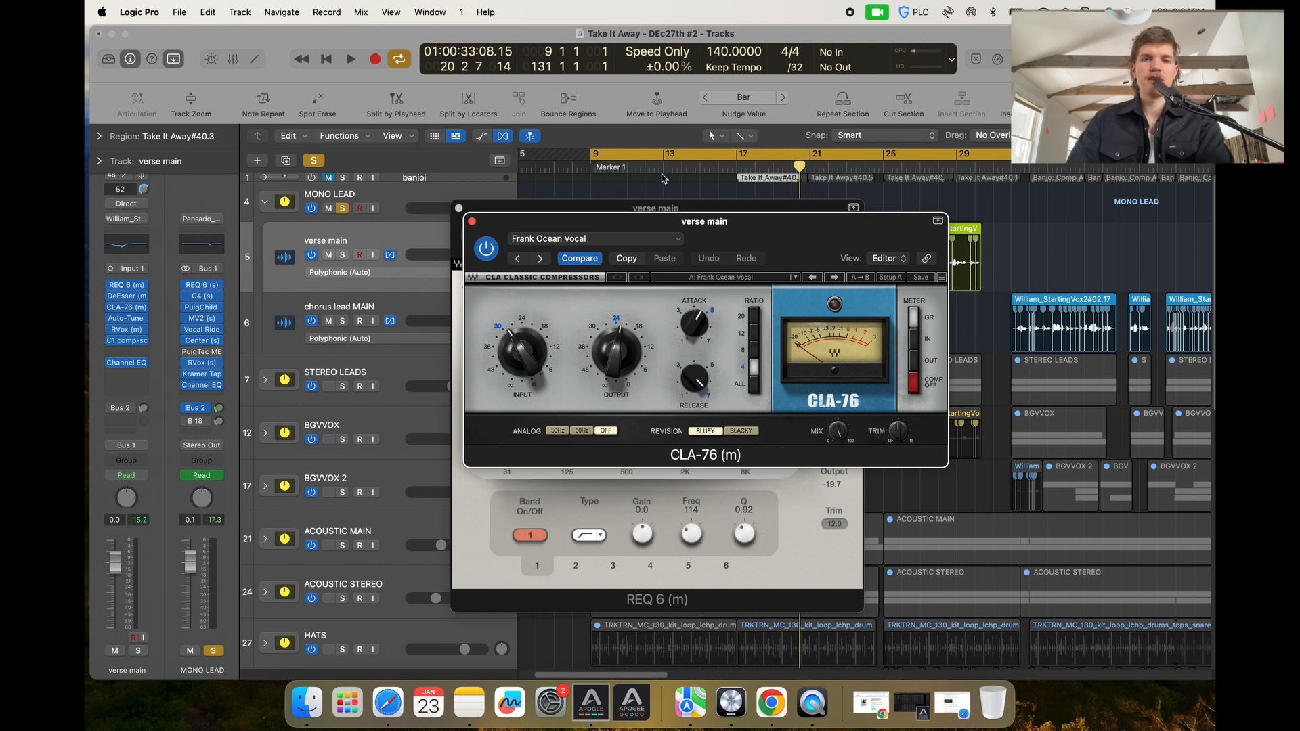
pyautogui.doubleClick(700, 165)
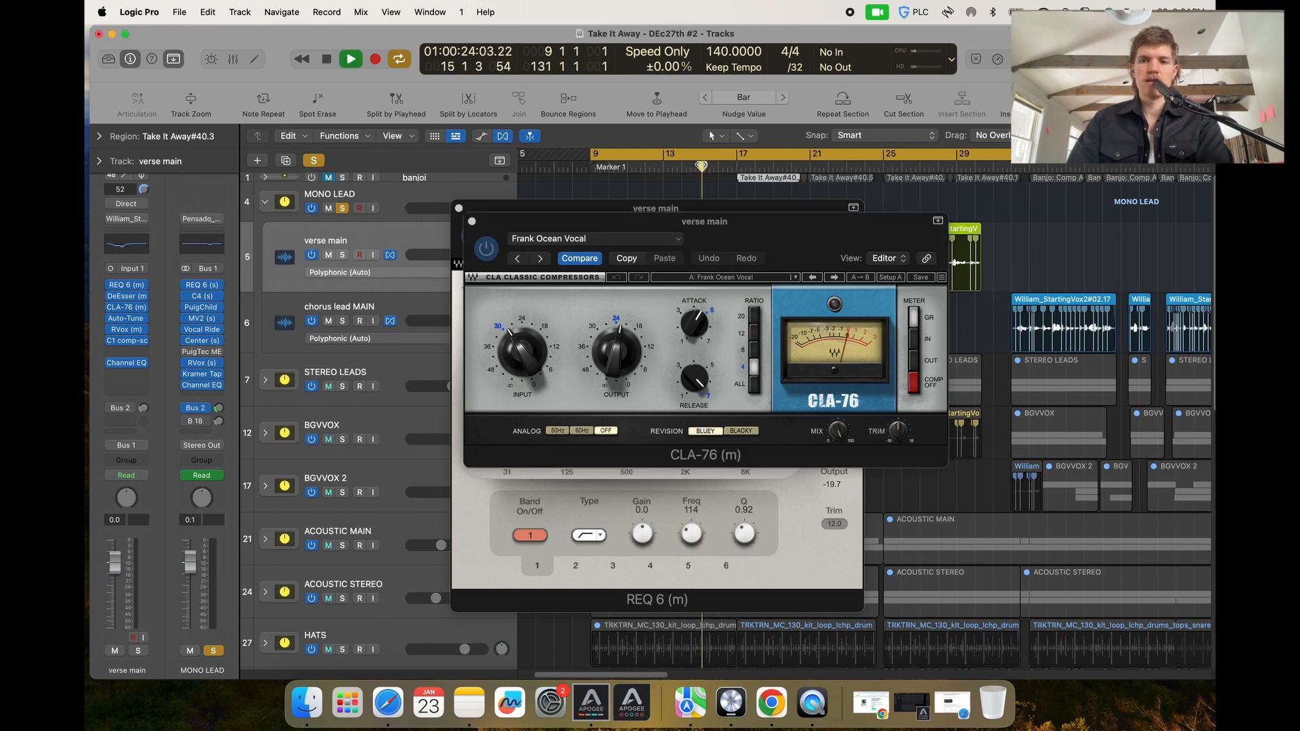
pyautogui.click(705, 224)
pyautogui.moveTo(701, 209); pyautogui.dragTo(355, 203)
pyautogui.click(796, 246)
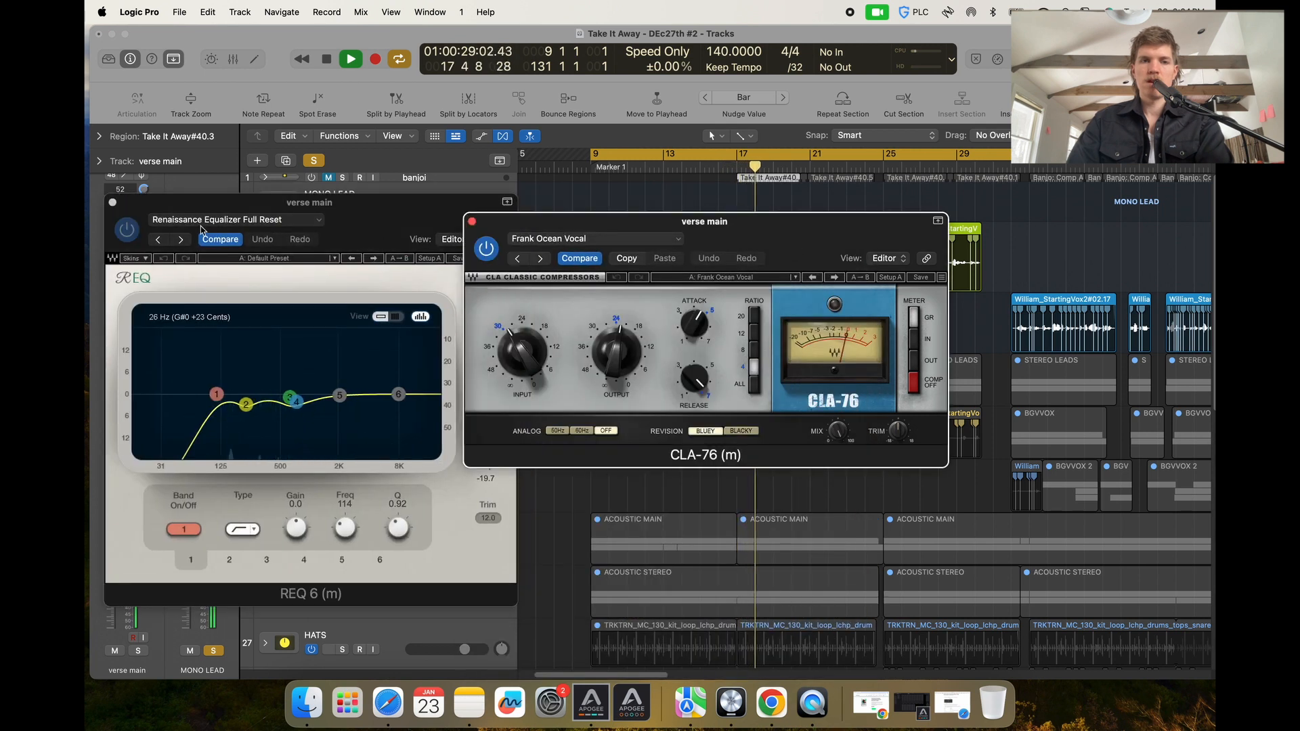
pyautogui.click(113, 202)
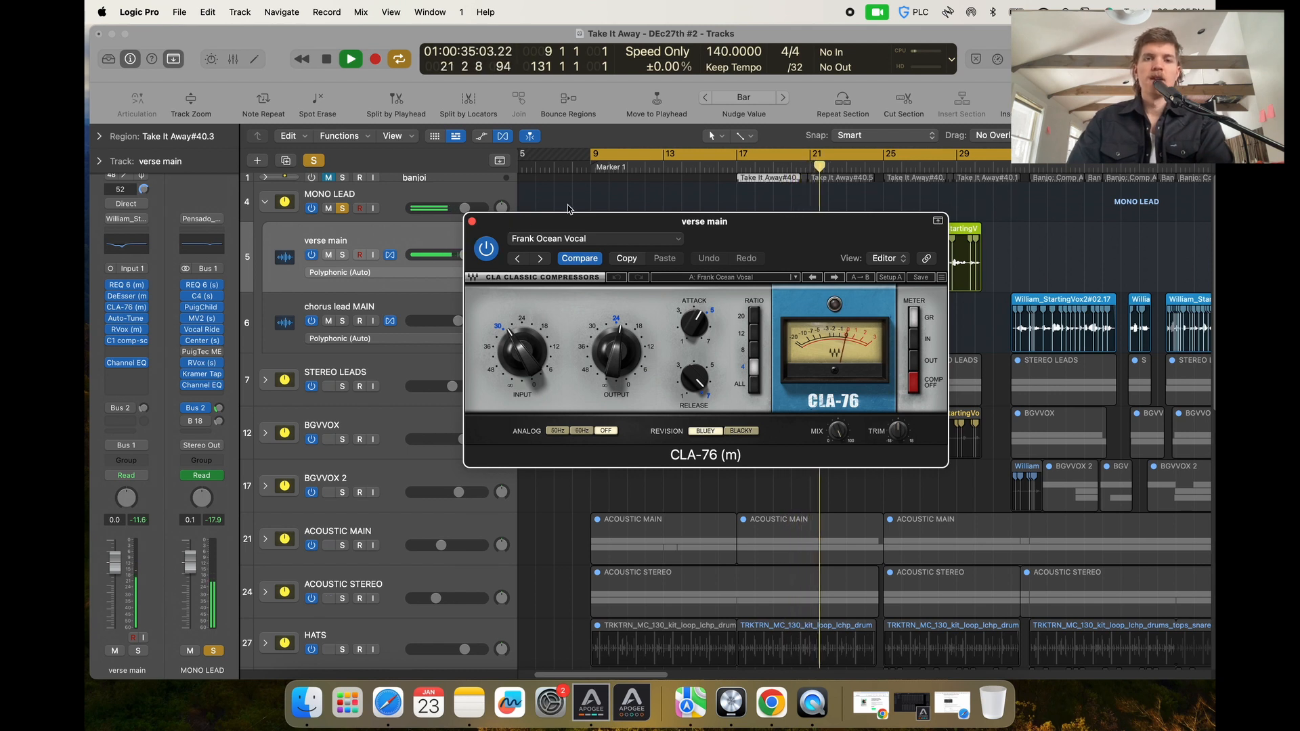
pyautogui.press('space')
pyautogui.click(472, 222)
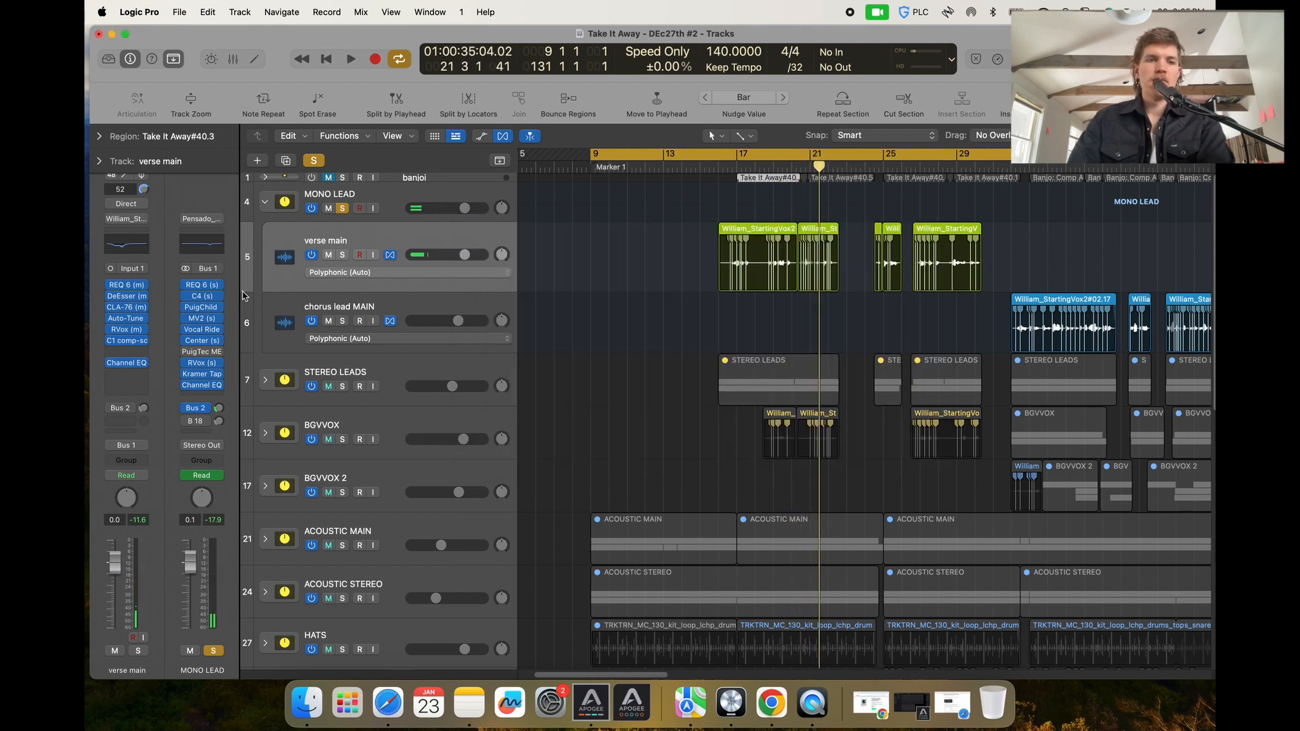
# Review the verse main track's Auto-Tune Pro and RVox plug-ins during playback.
pyautogui.click(126, 319)
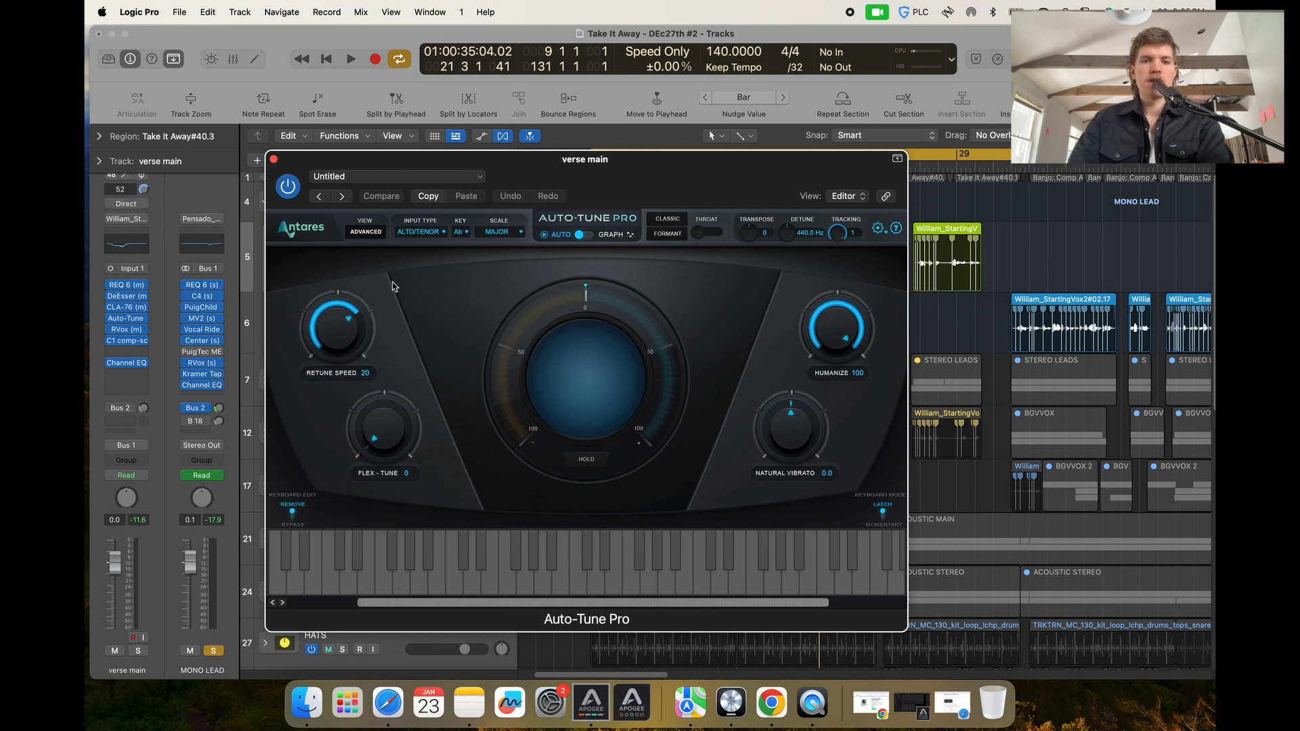
pyautogui.click(274, 159)
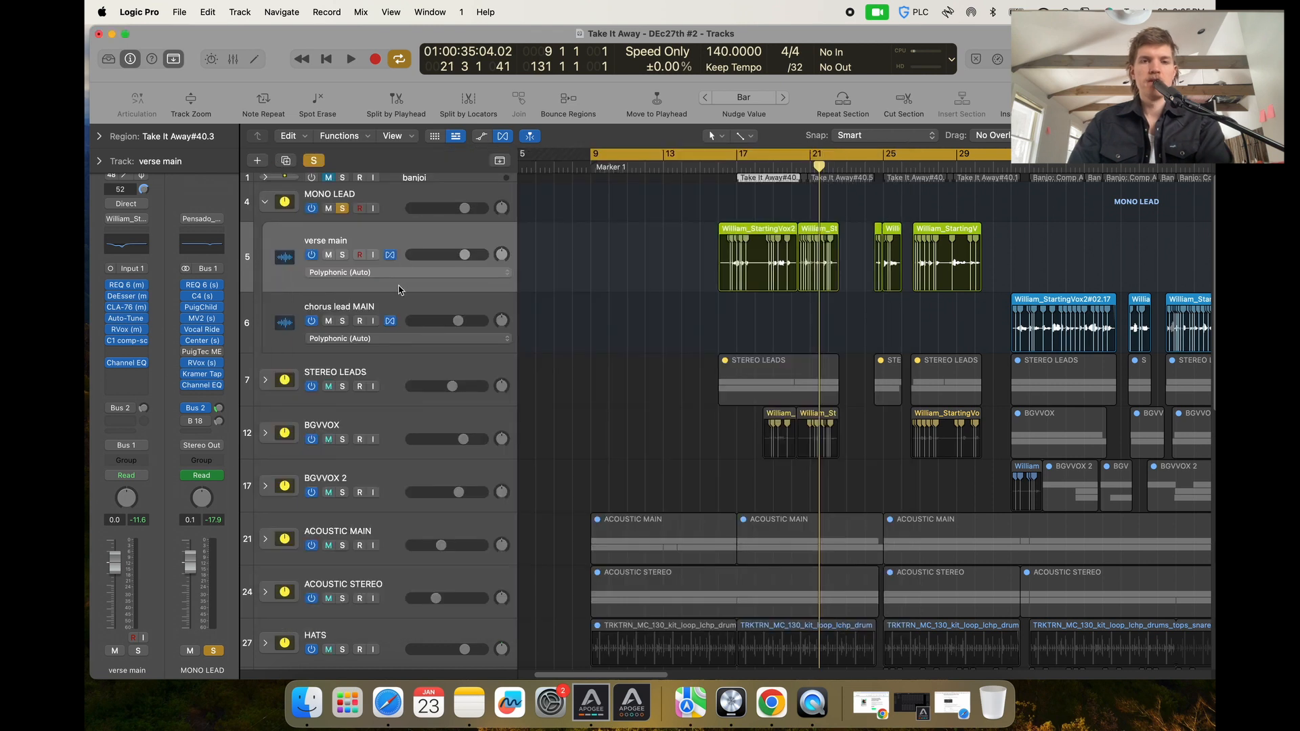
pyautogui.click(126, 329)
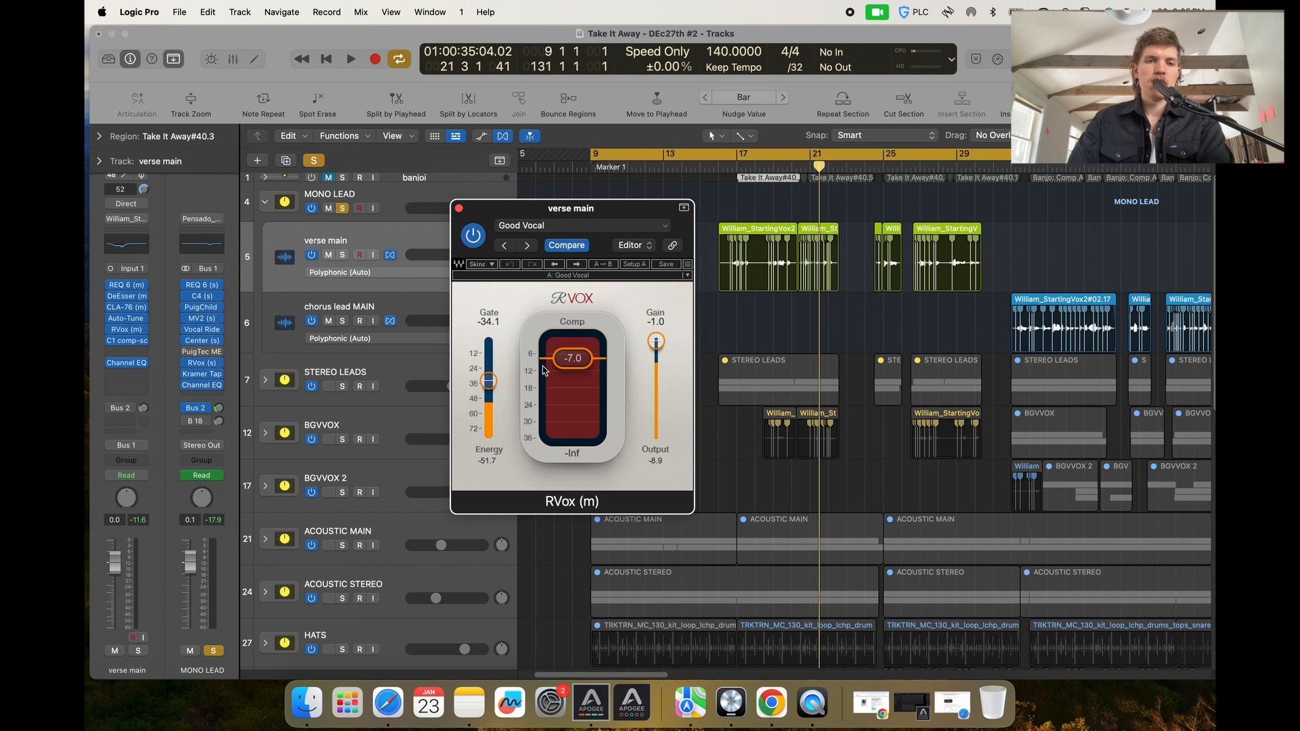
pyautogui.click(722, 170)
pyautogui.press('space')
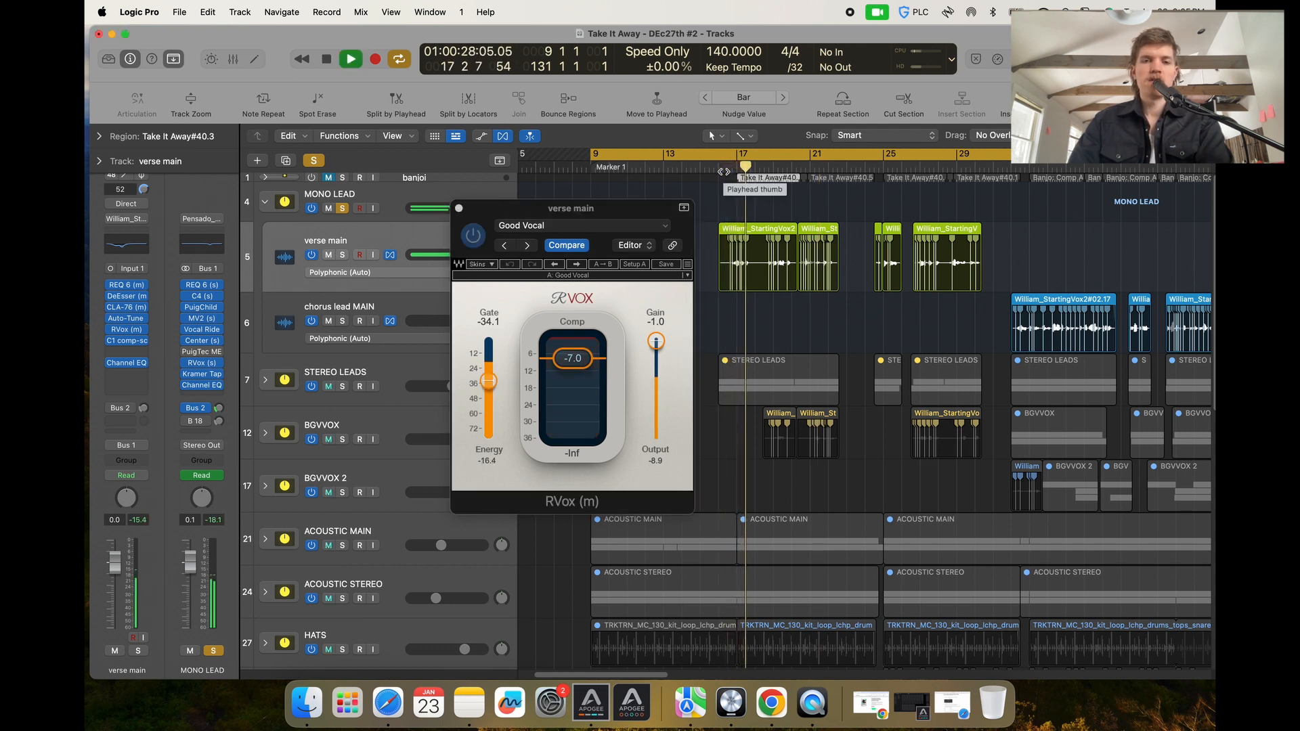
pyautogui.press('space')
pyautogui.click(459, 208)
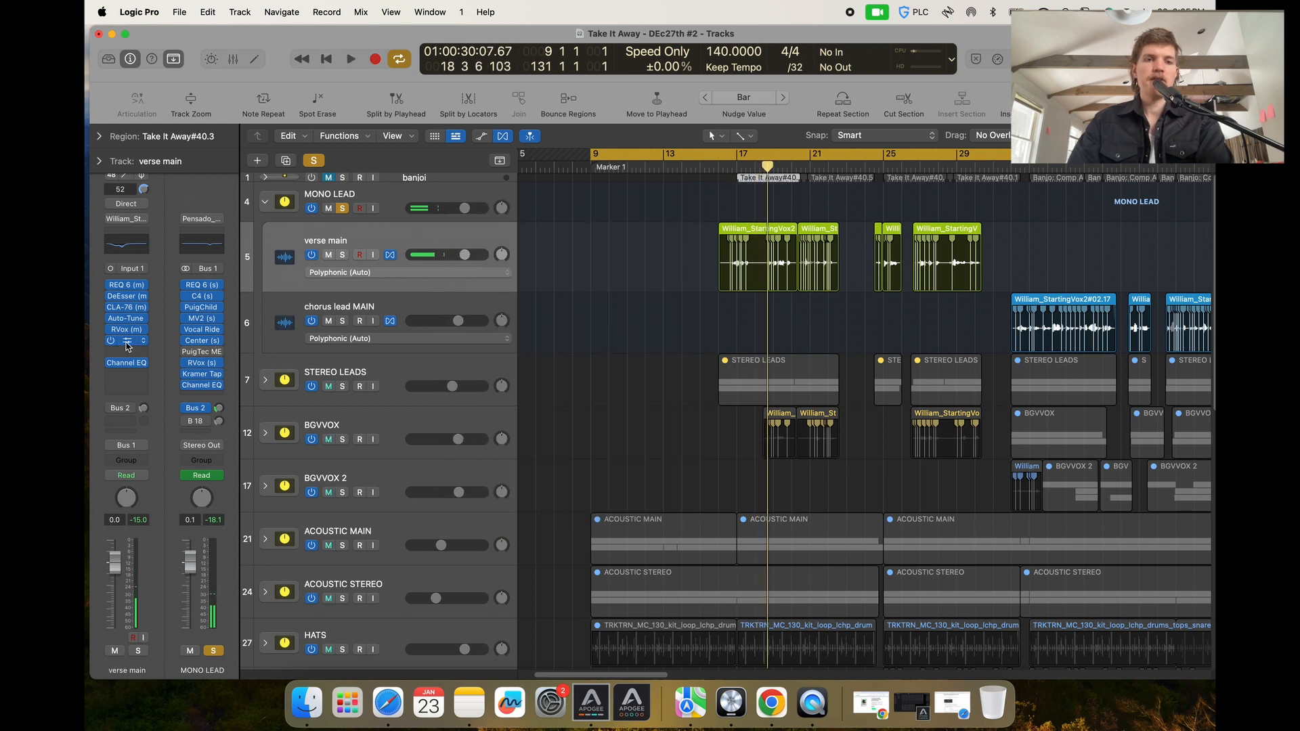
# Open the verse main track's C1 comp-sc plug-in and play the vocal from around bar 17.
pyautogui.click(126, 340)
pyautogui.moveTo(687, 225); pyautogui.dragTo(590, 230)
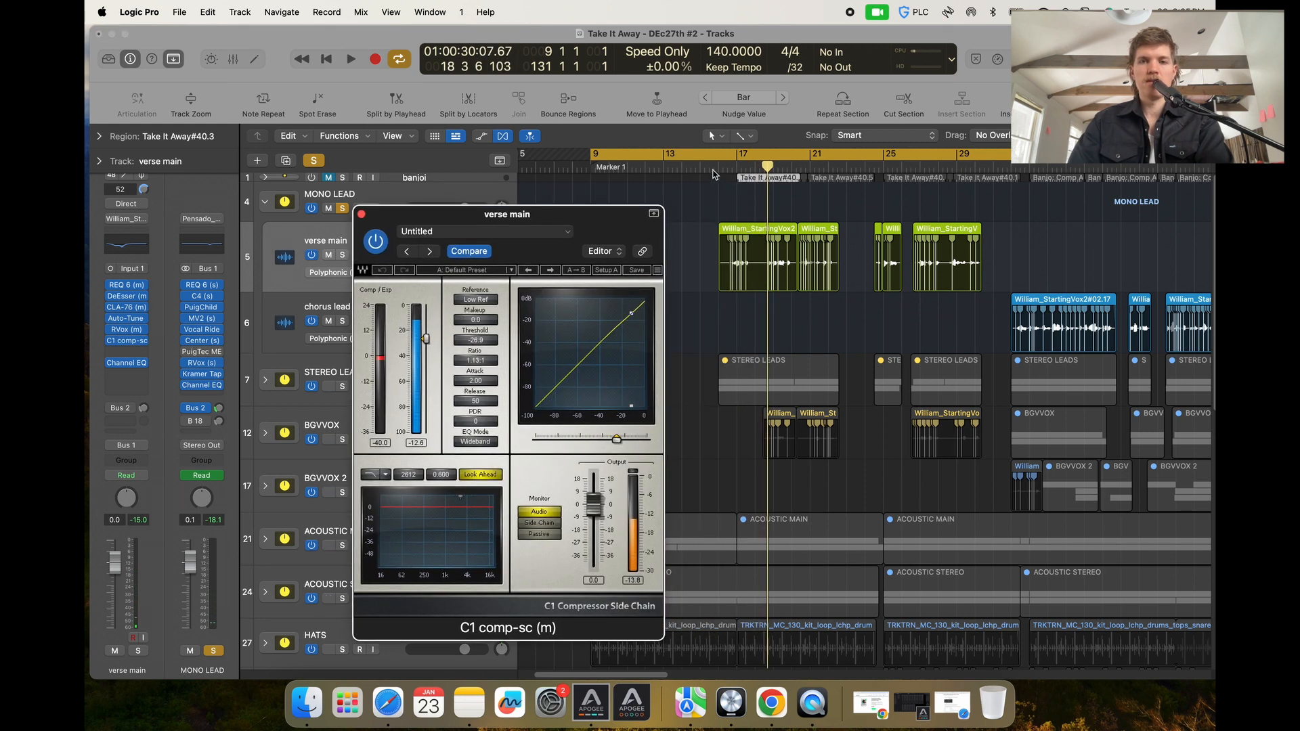
pyautogui.click(723, 169)
pyautogui.press('space')
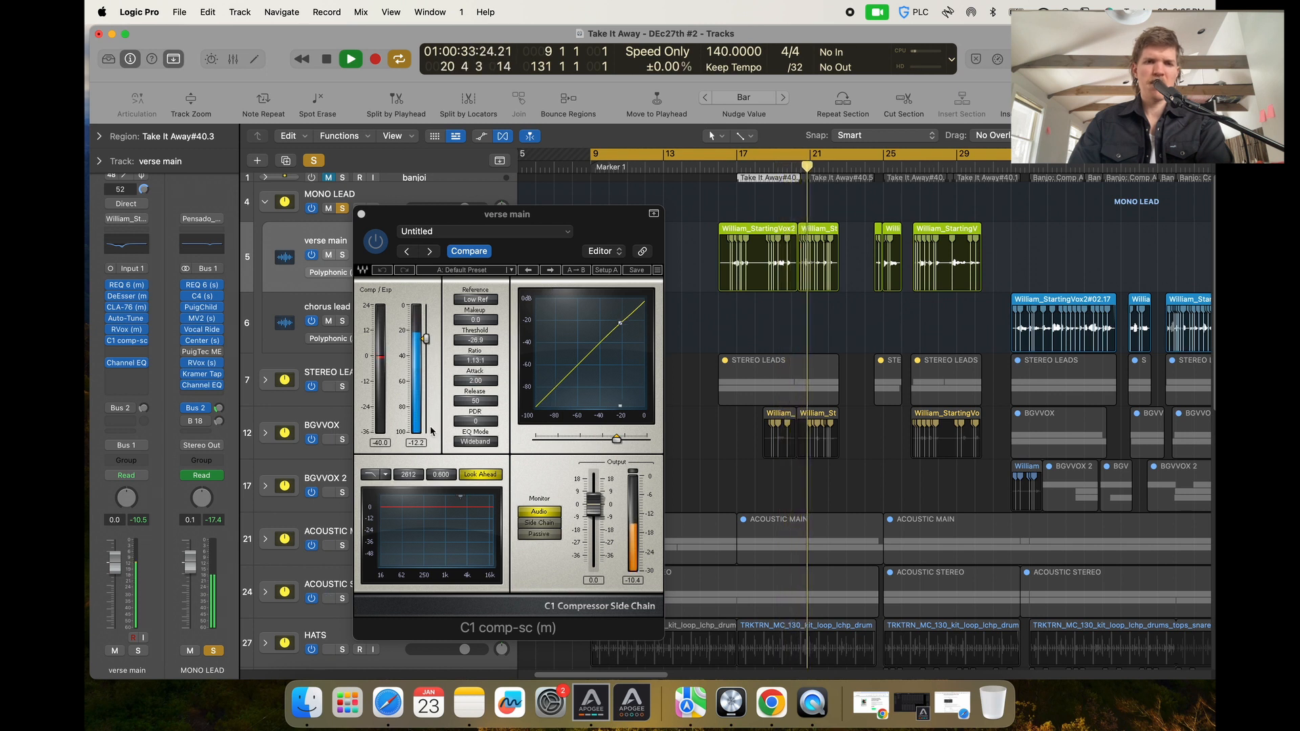
# Stop playback and close the verse main track's C1 comp-sc plug-in window.
pyautogui.press('space')
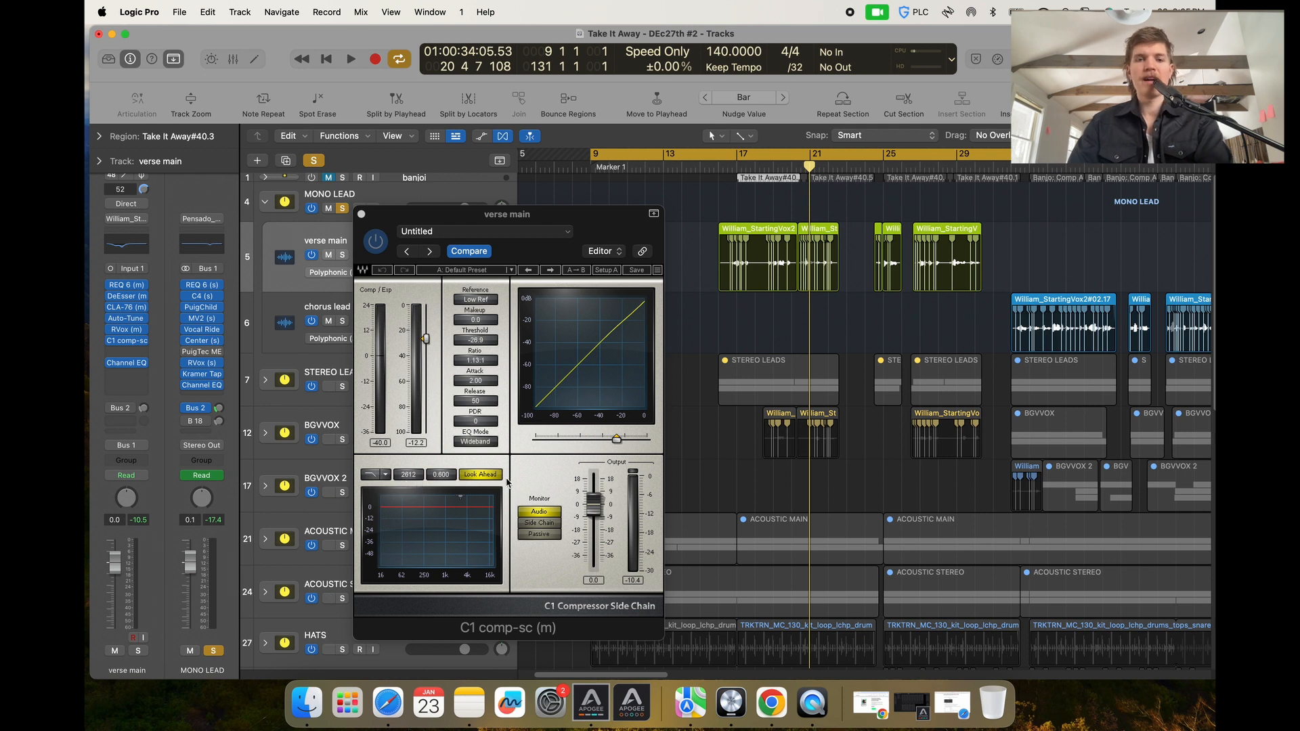
pyautogui.click(515, 232)
pyautogui.click(608, 210)
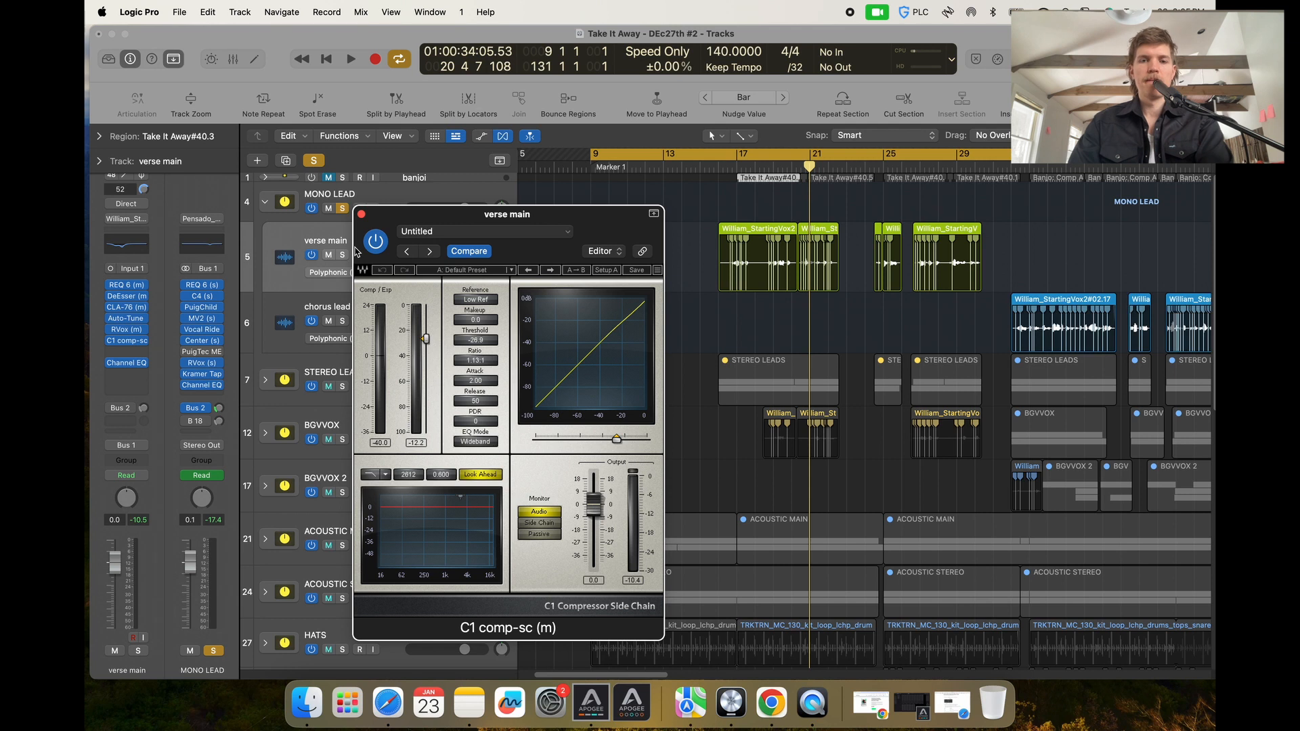
pyautogui.click(362, 215)
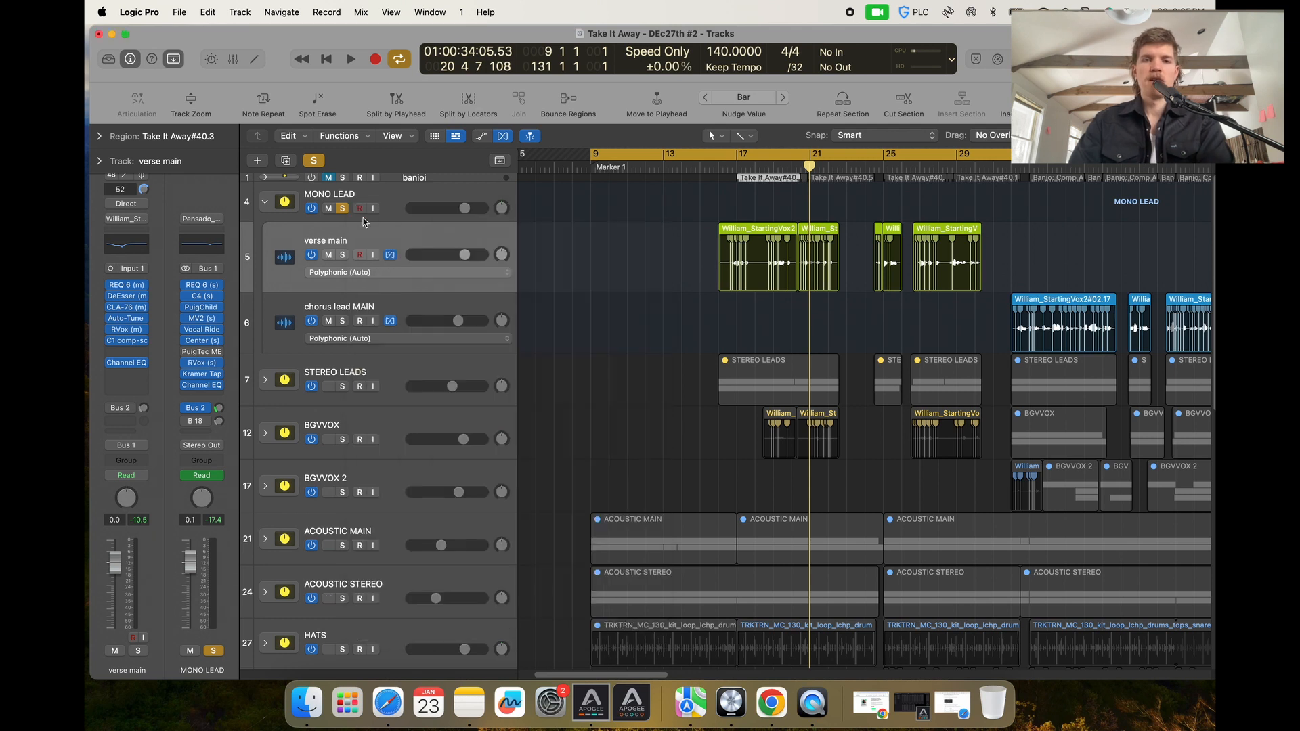
# Open the verse main track's Channel EQ to inspect its cut, then close it.
pyautogui.click(132, 367)
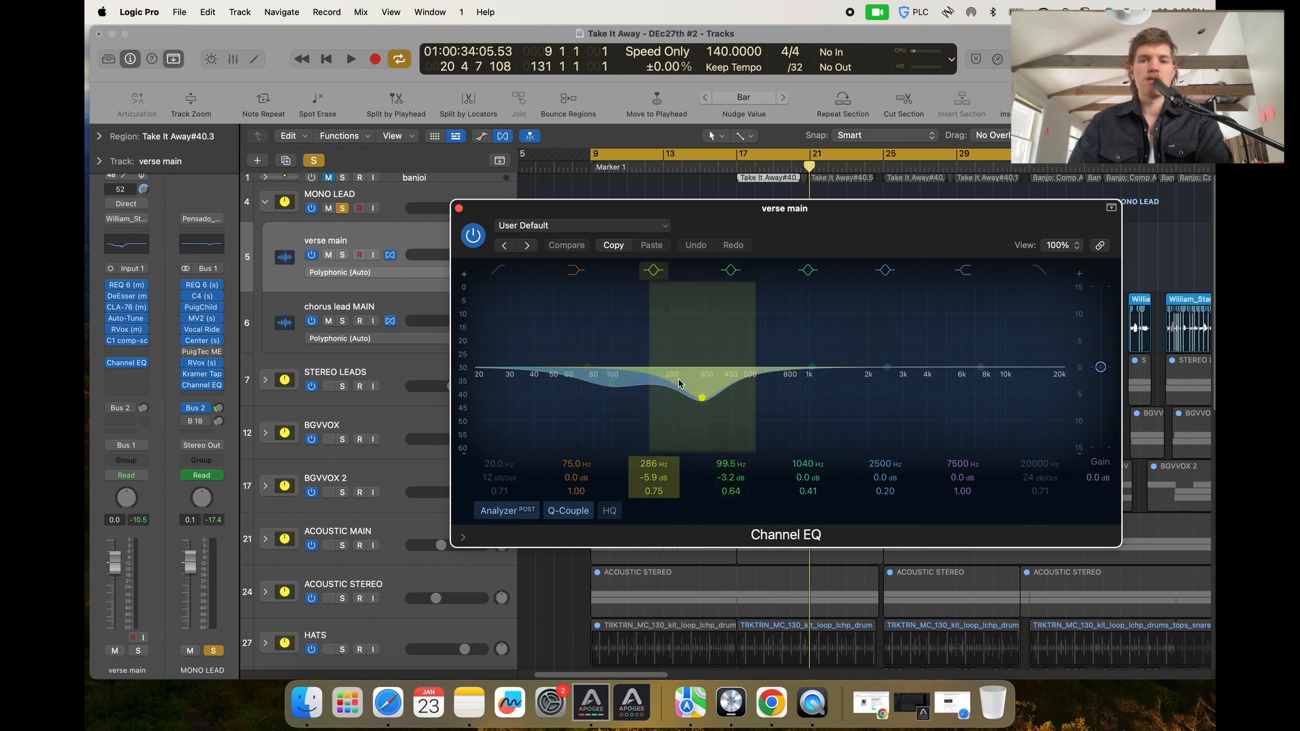
pyautogui.click(458, 208)
pyautogui.click(616, 258)
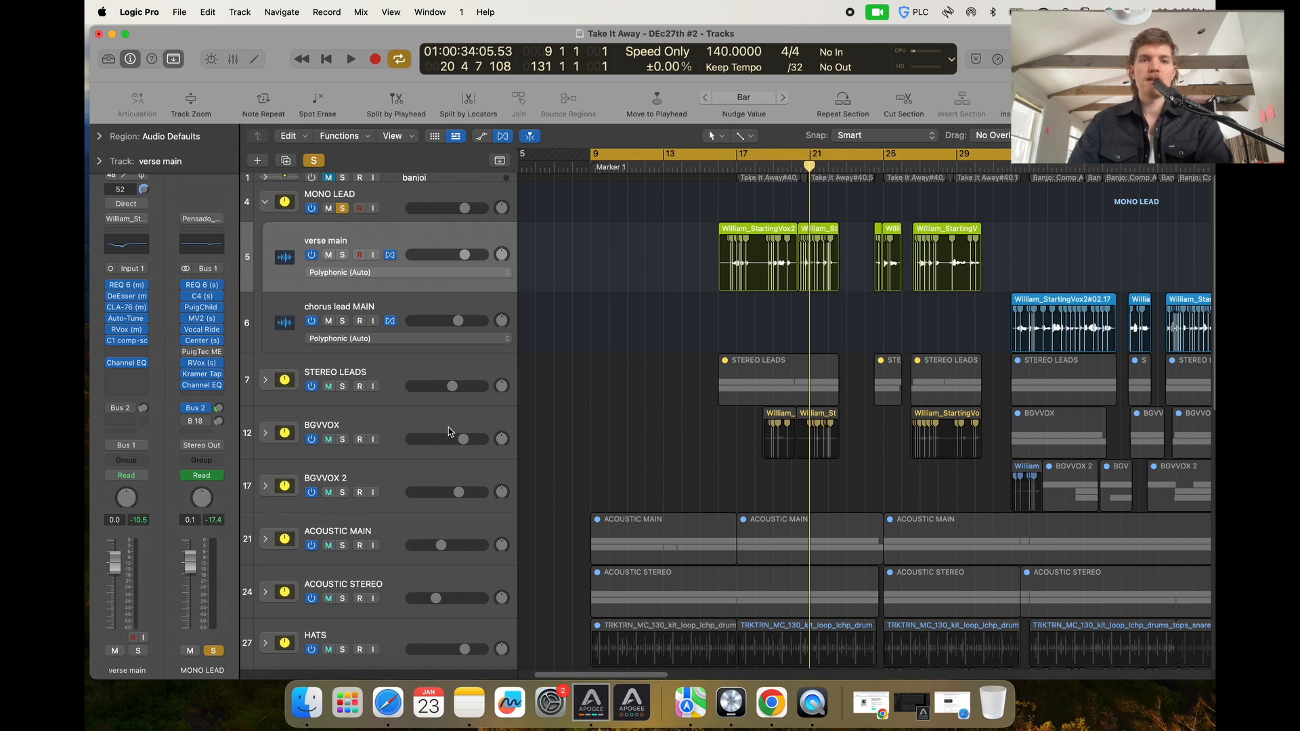
# Select the MONO LEAD track and inspect the bands of its REQ 6 equalizer before closing it.
pyautogui.click(418, 204)
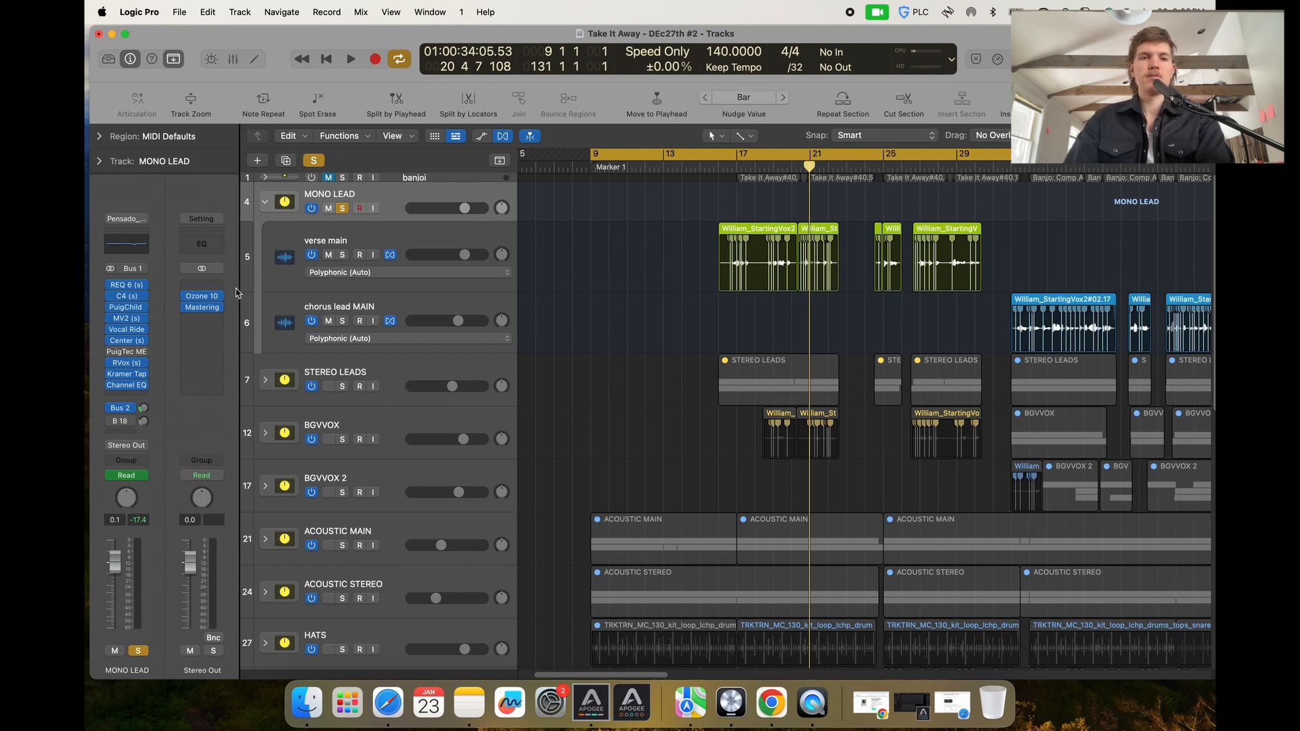
pyautogui.click(127, 284)
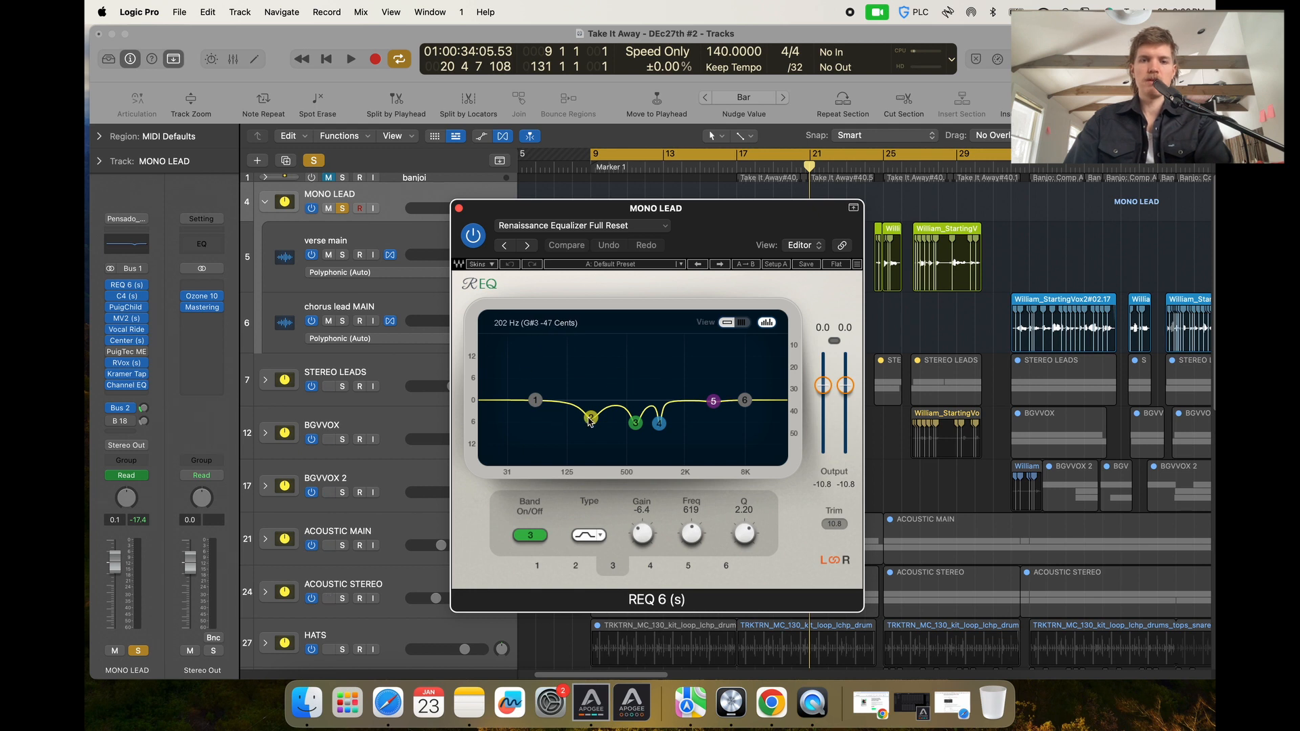
pyautogui.click(591, 417)
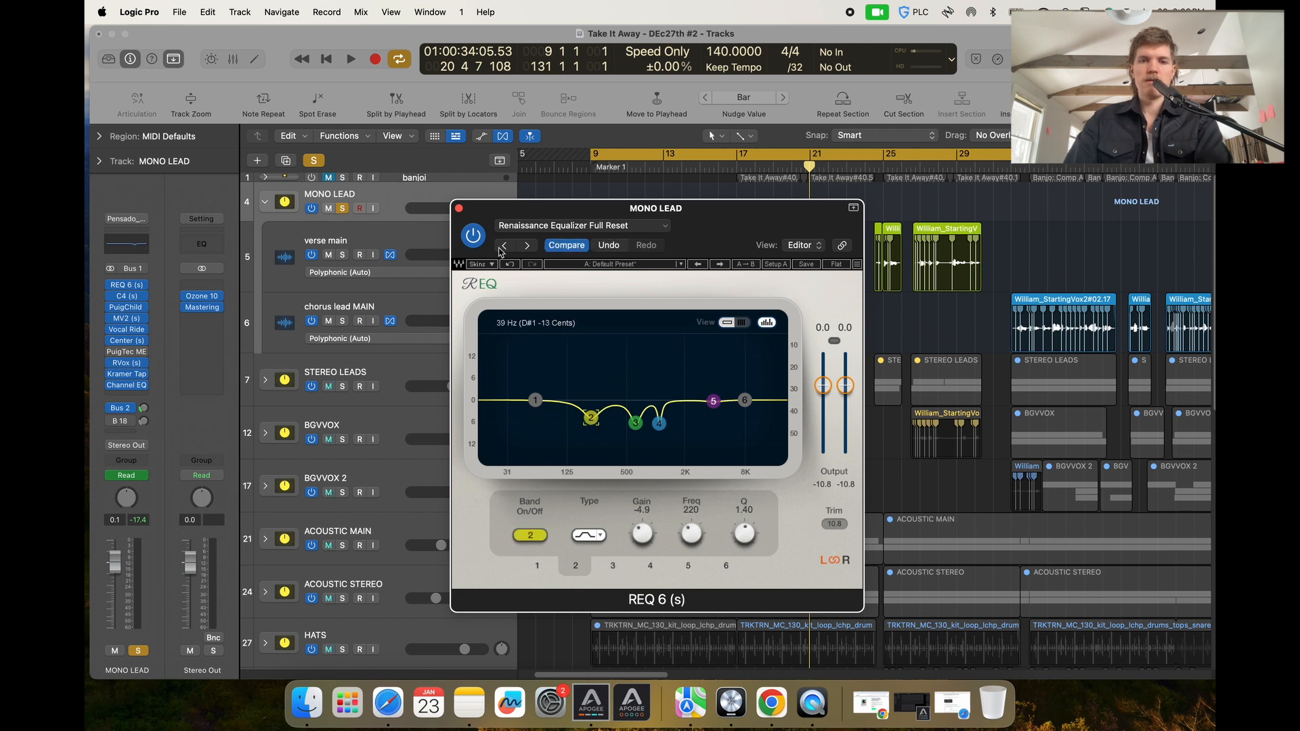
pyautogui.click(459, 209)
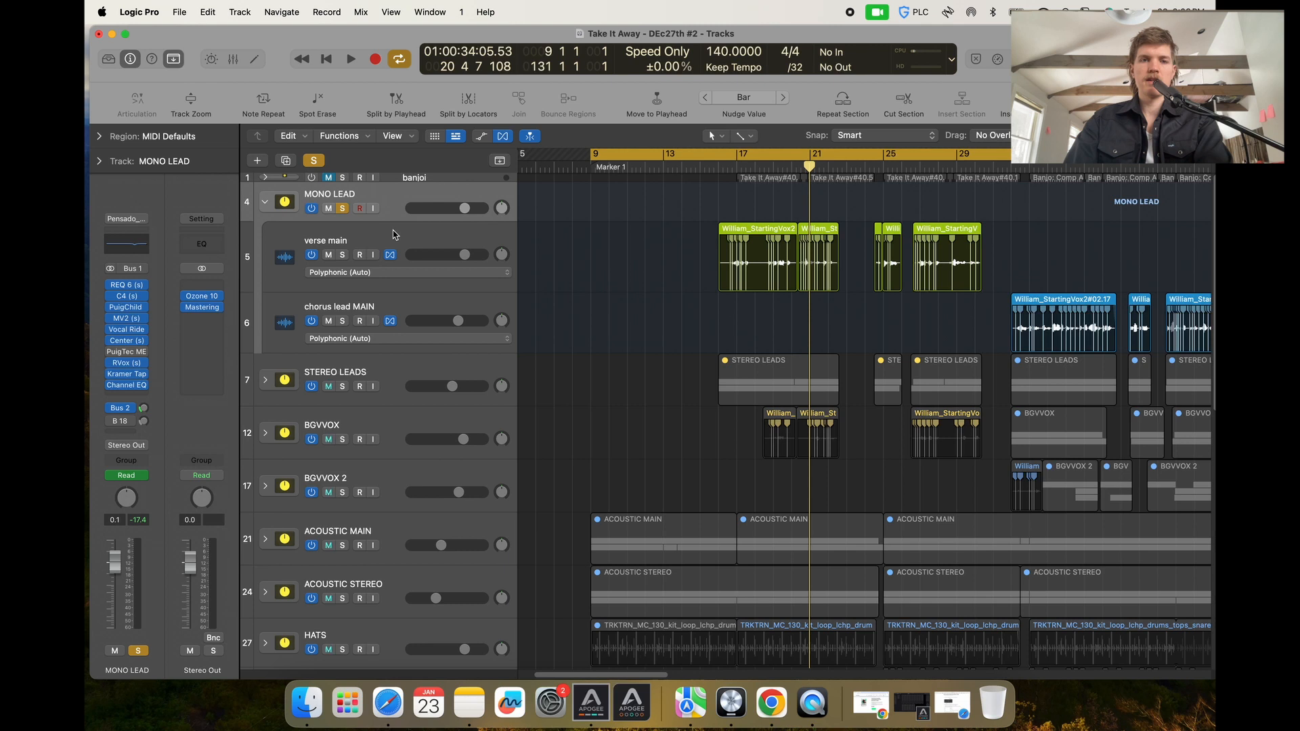
# Open the MONO LEAD C4 multiband compressor, browse its preset list, and close the window.
pyautogui.click(126, 296)
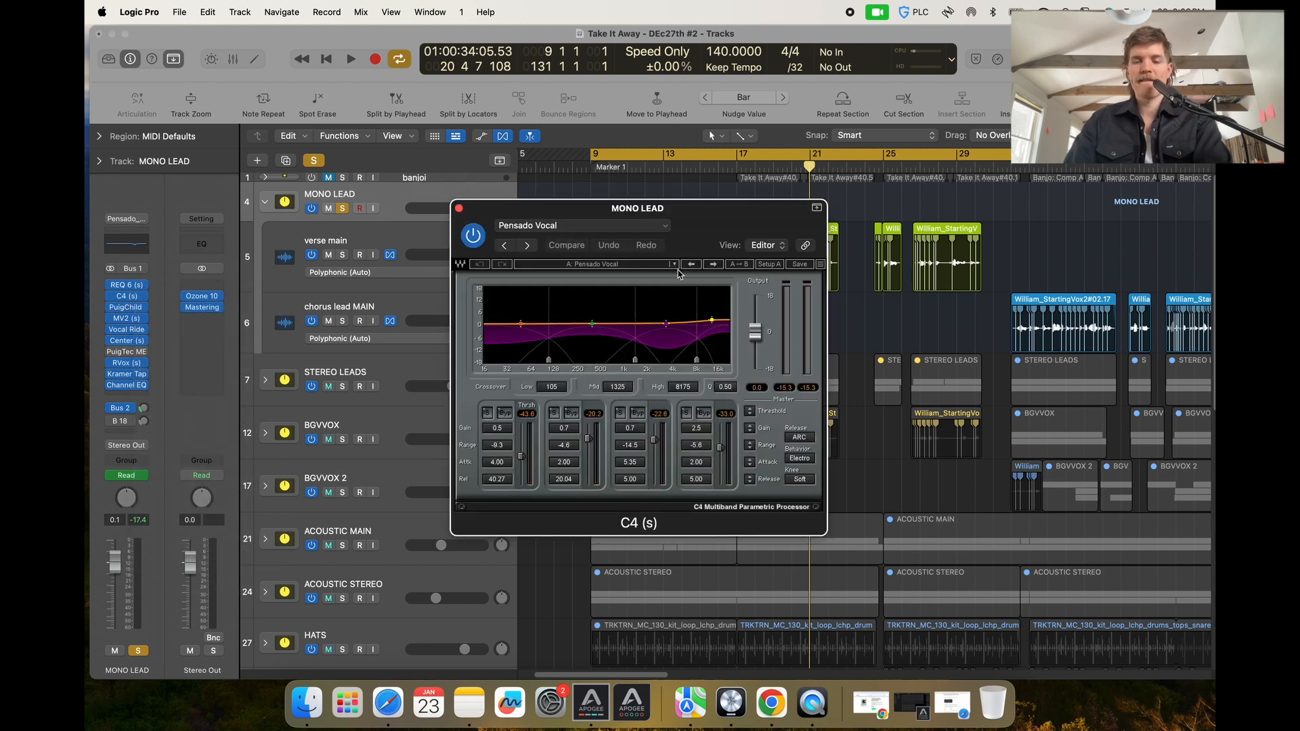
pyautogui.click(671, 266)
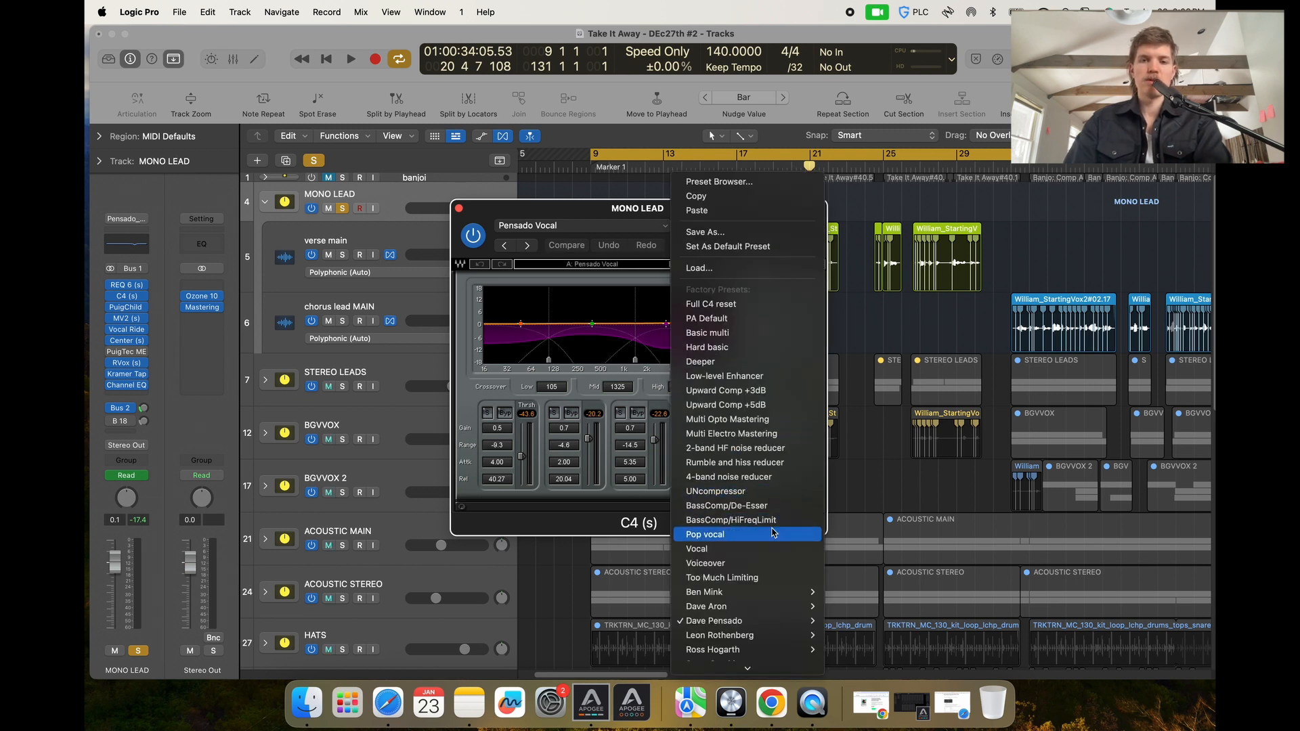
pyautogui.press('Escape')
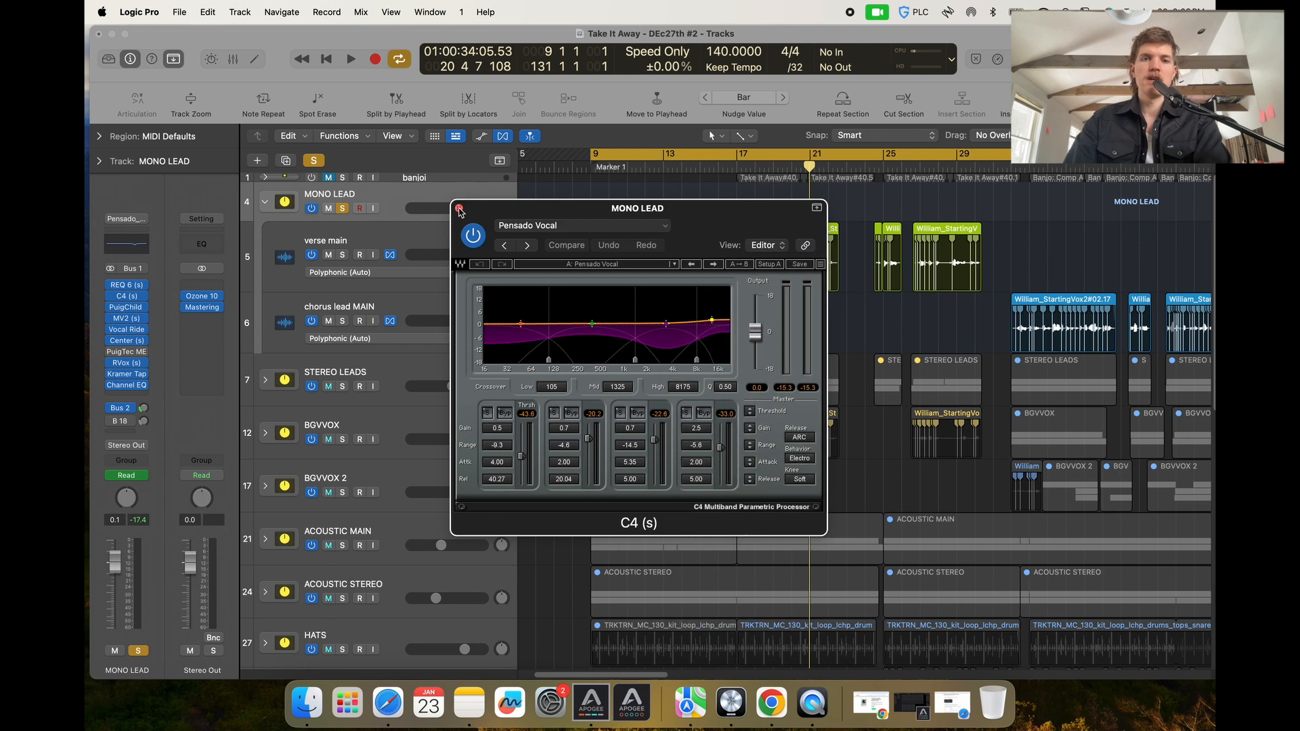
pyautogui.click(459, 209)
# Open the MONO LEAD PuigChild 670, move its window, play from around bar 16, then close it.
pyautogui.click(126, 307)
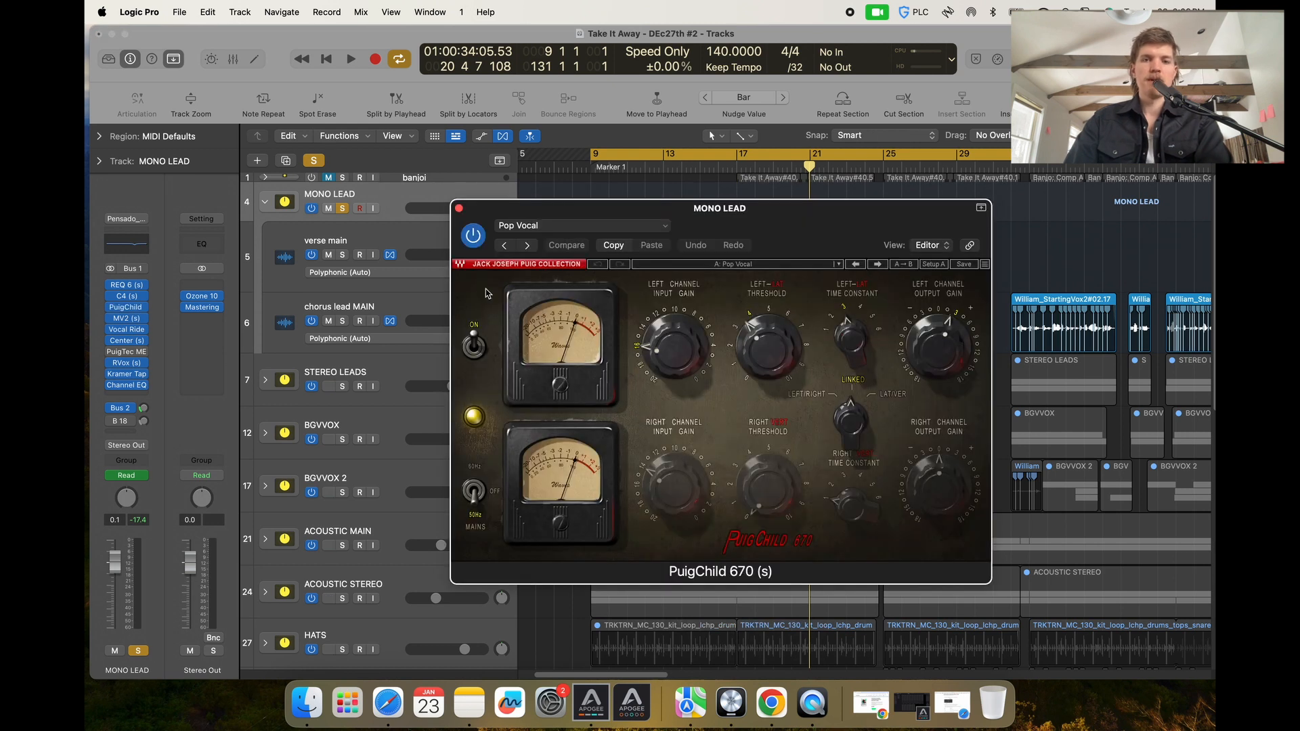
pyautogui.moveTo(646, 208); pyautogui.dragTo(662, 285)
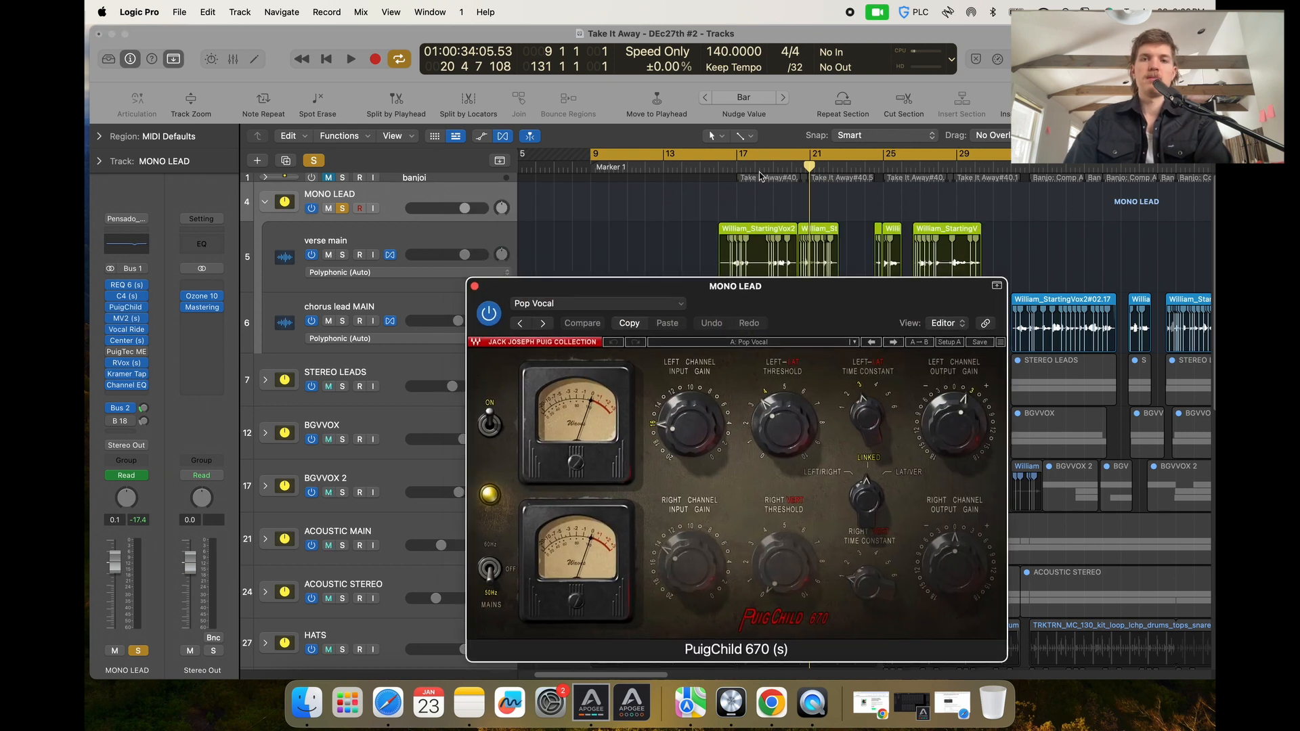
pyautogui.click(737, 164)
pyautogui.press('space')
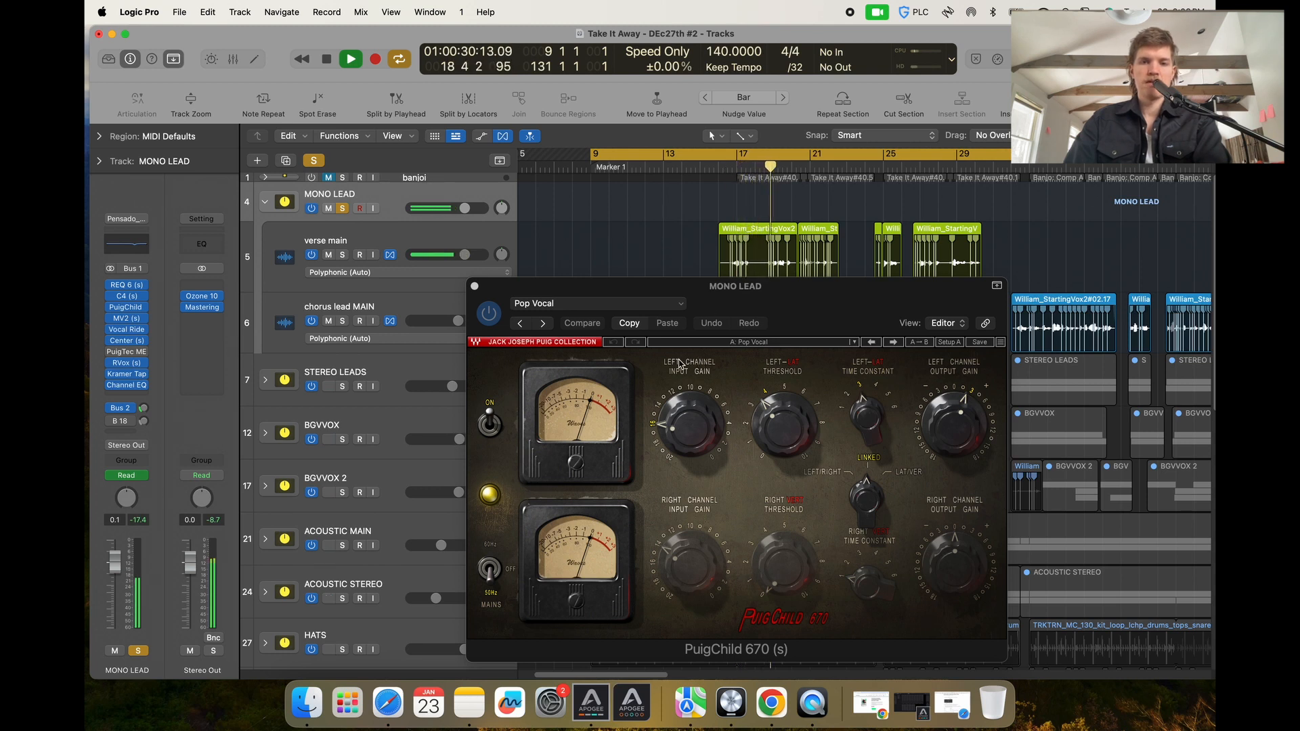
pyautogui.press('space')
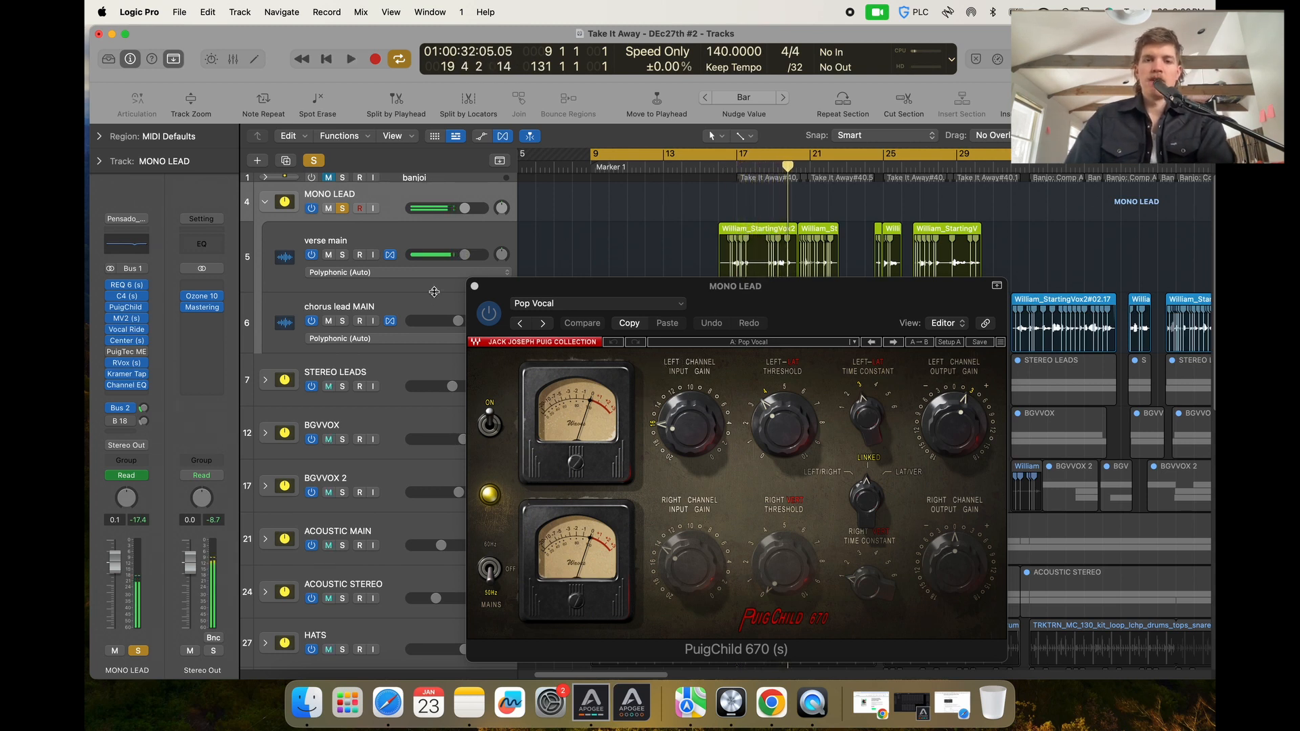
pyautogui.click(475, 286)
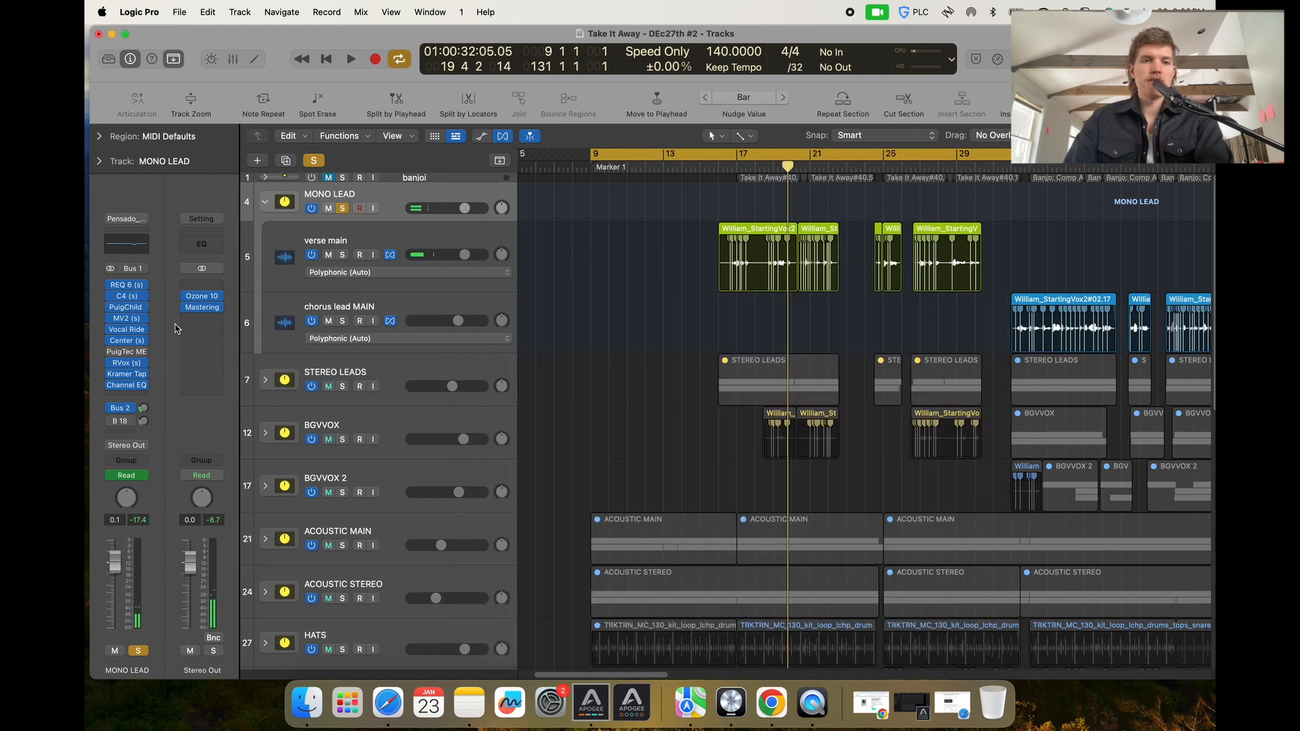
# Inspect the MONO LEAD MV2 and Center plug-ins, closing each window afterward.
pyautogui.click(126, 319)
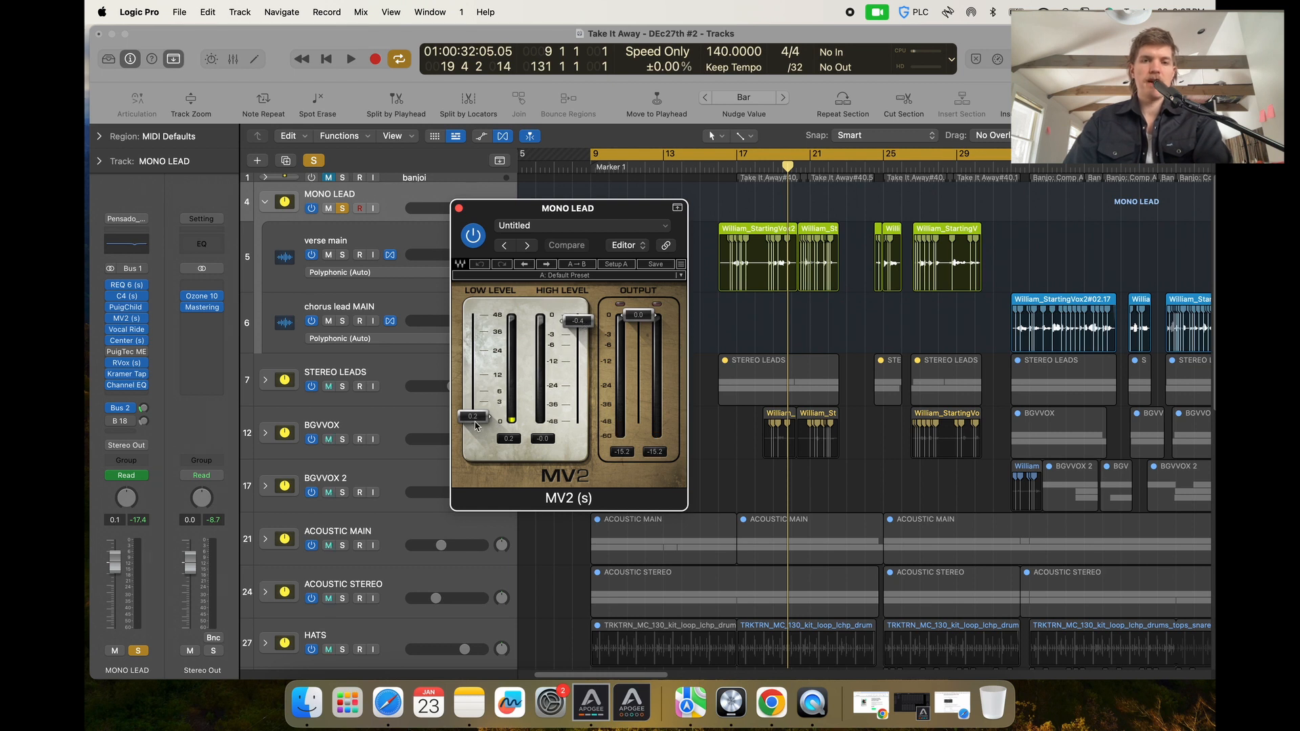
pyautogui.click(458, 208)
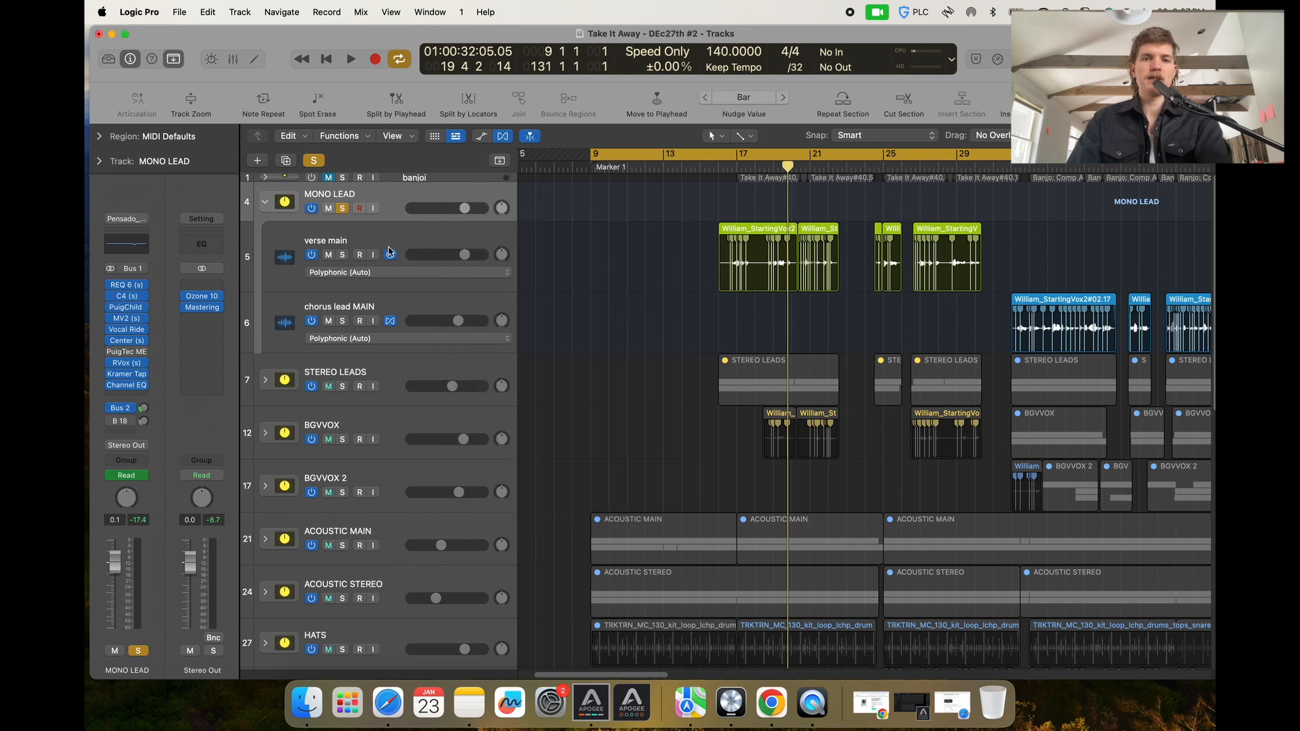
pyautogui.click(126, 341)
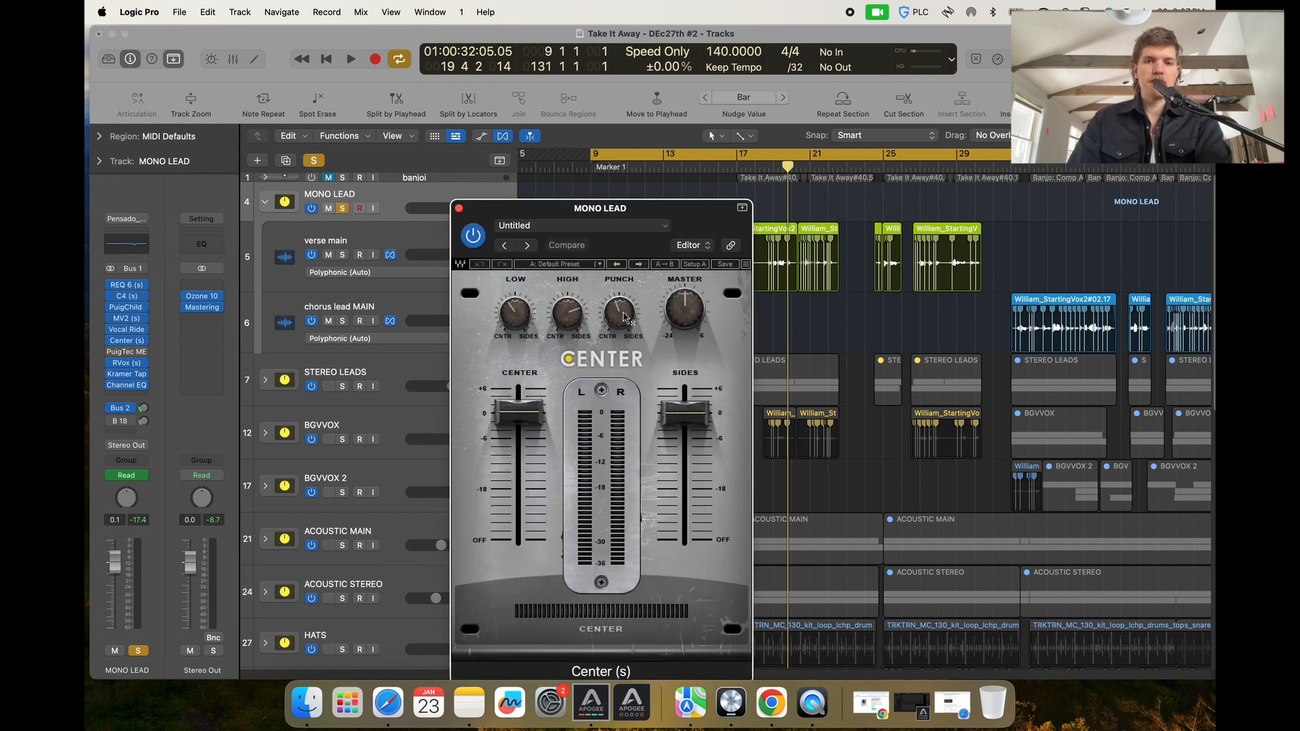
pyautogui.moveTo(618, 315)
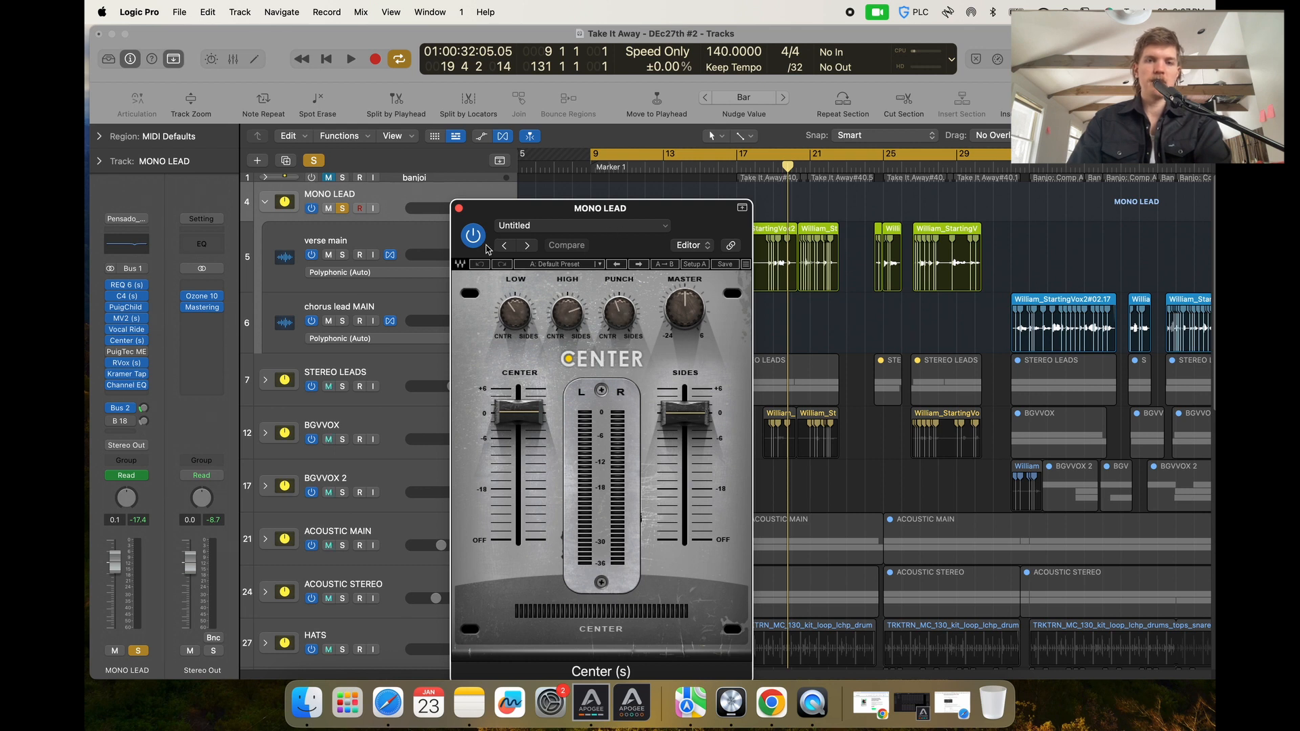
pyautogui.click(459, 210)
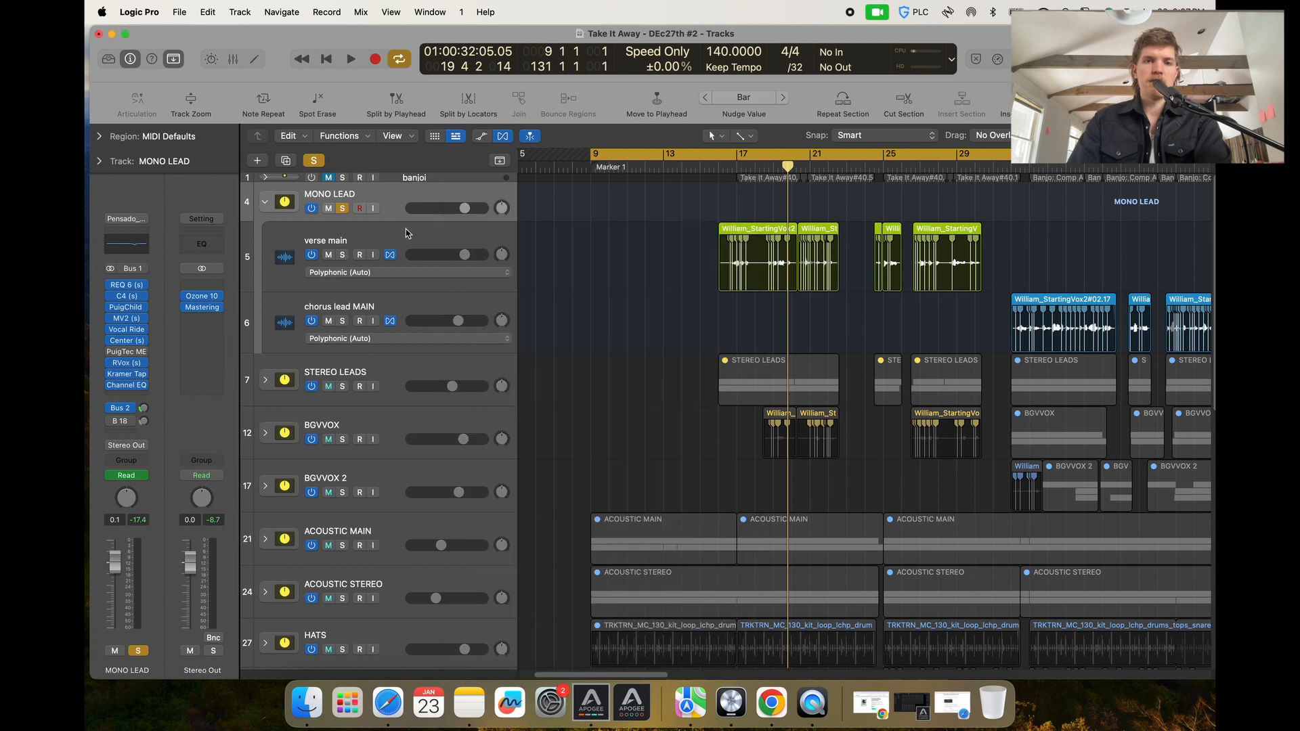
# Open the MONO LEAD RVox plug-in and audition the vocal from around bar 16.
pyautogui.click(126, 366)
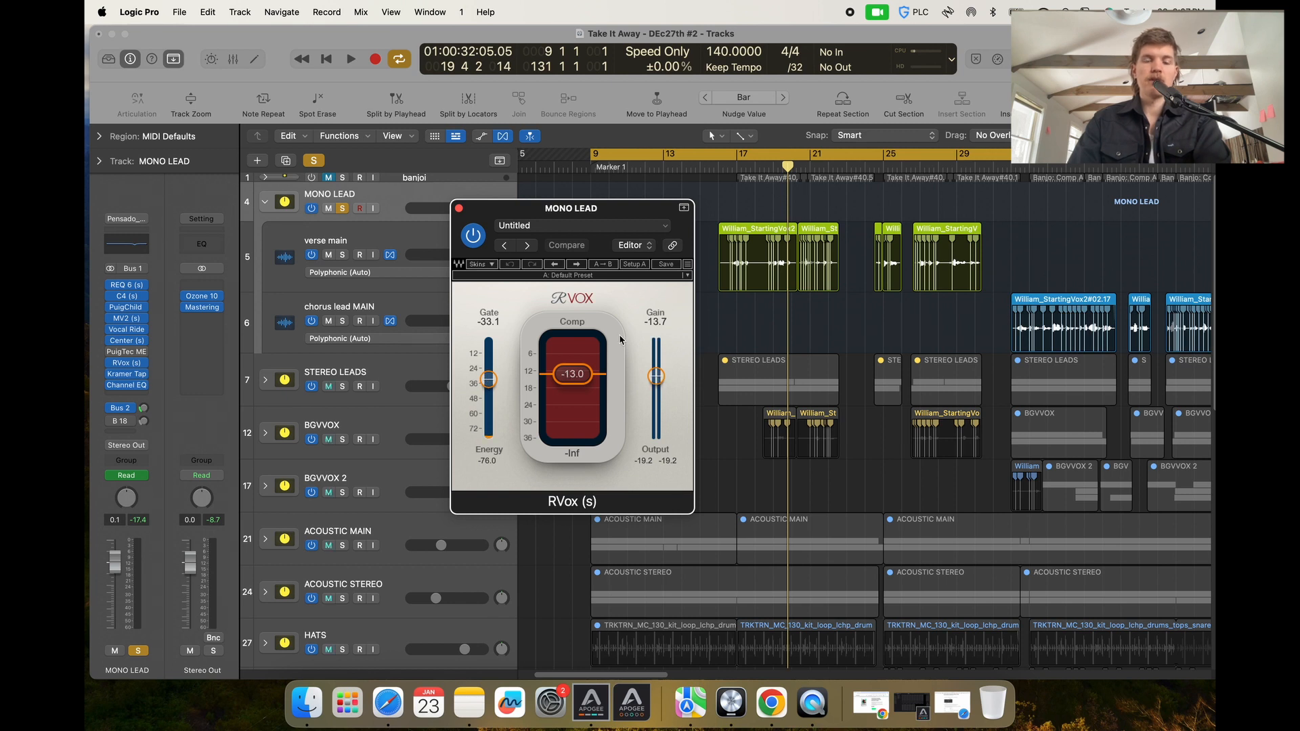
pyautogui.click(731, 166)
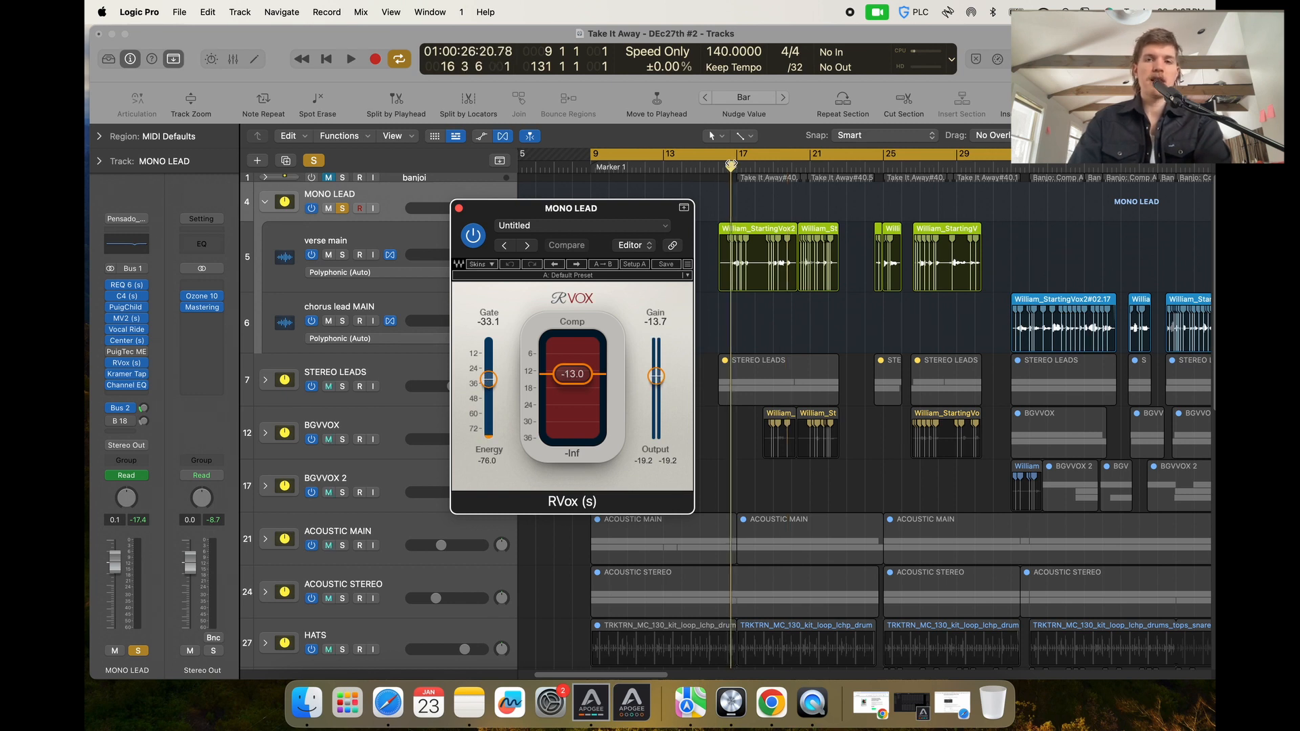
pyautogui.click(732, 156)
pyautogui.press('space')
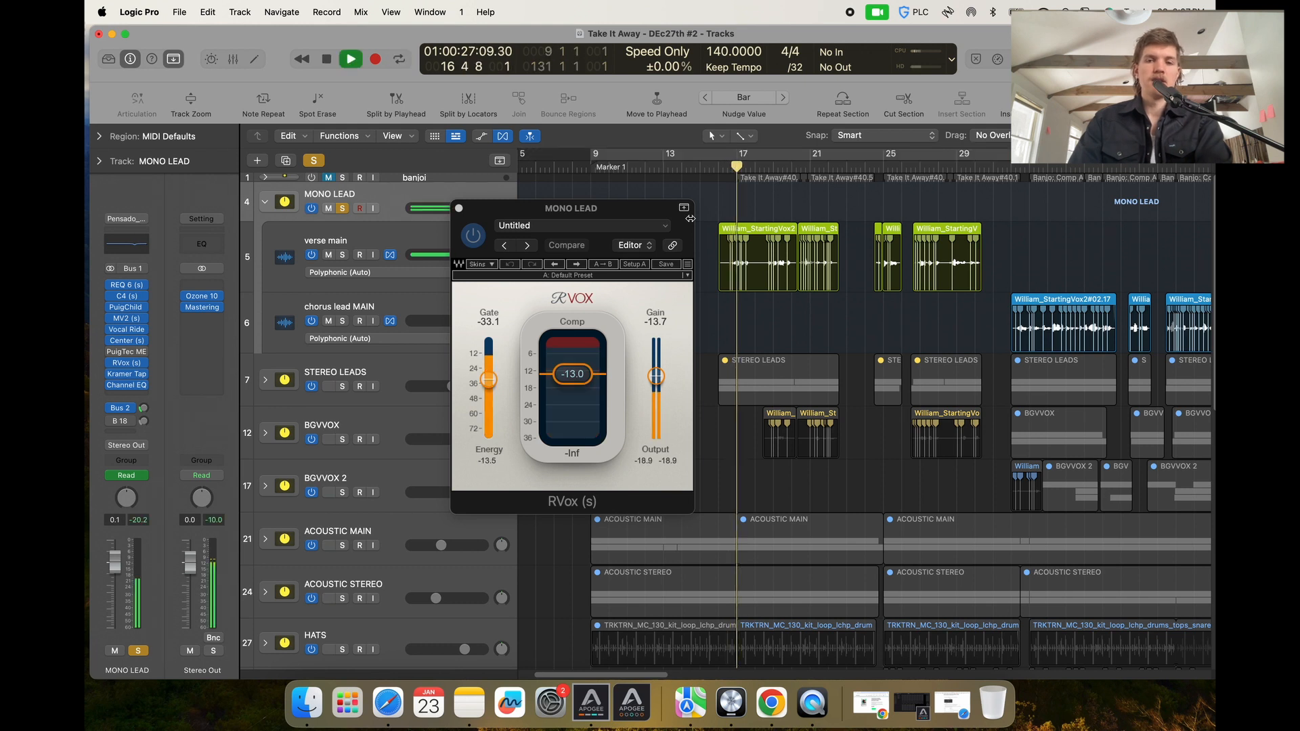
pyautogui.press('space')
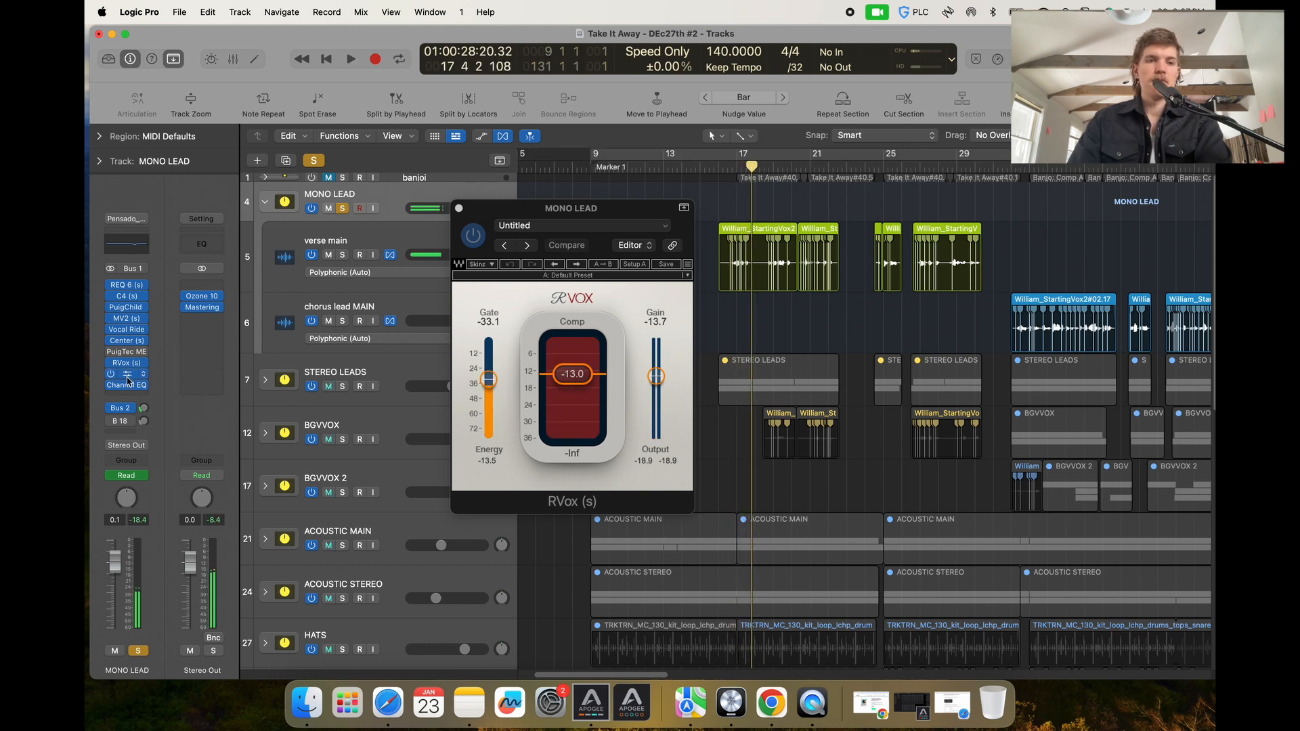
# Check the MONO LEAD Kramer Tape and Channel EQ plug-ins and close all open plug-in windows.
pyautogui.click(127, 374)
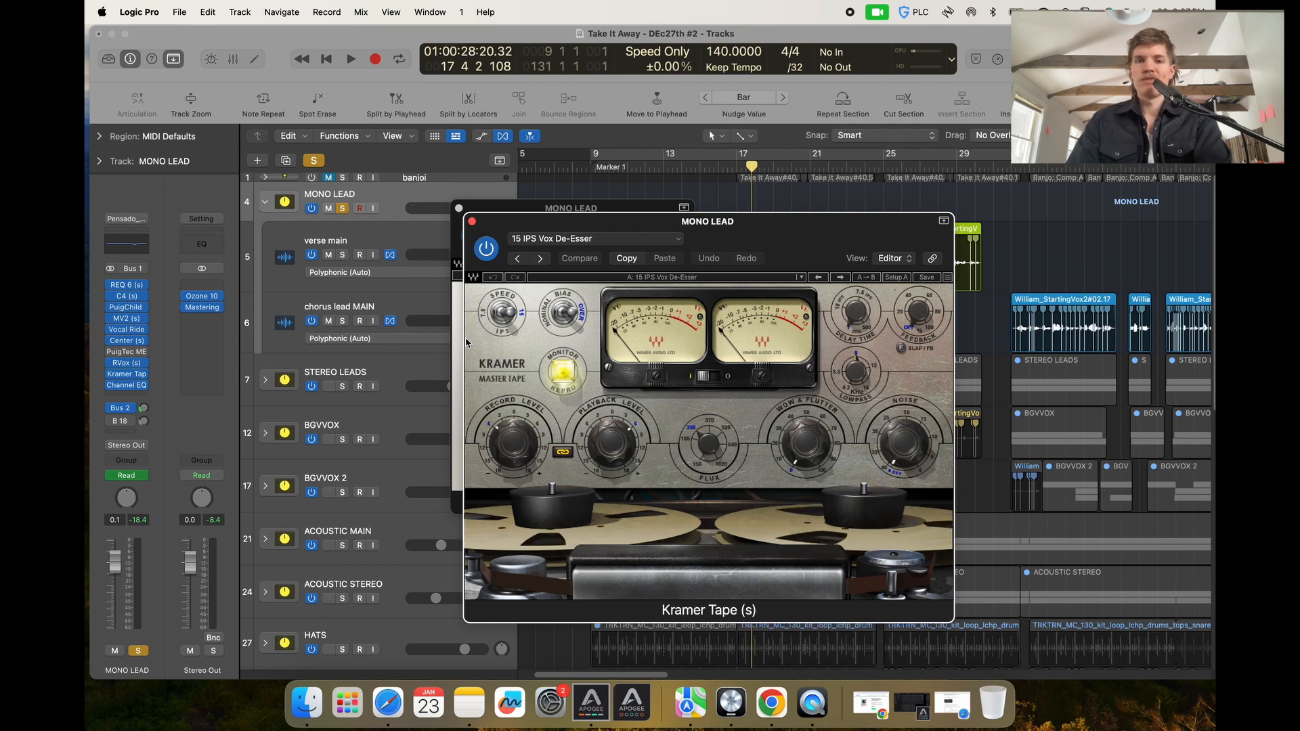
pyautogui.click(471, 221)
pyautogui.click(459, 209)
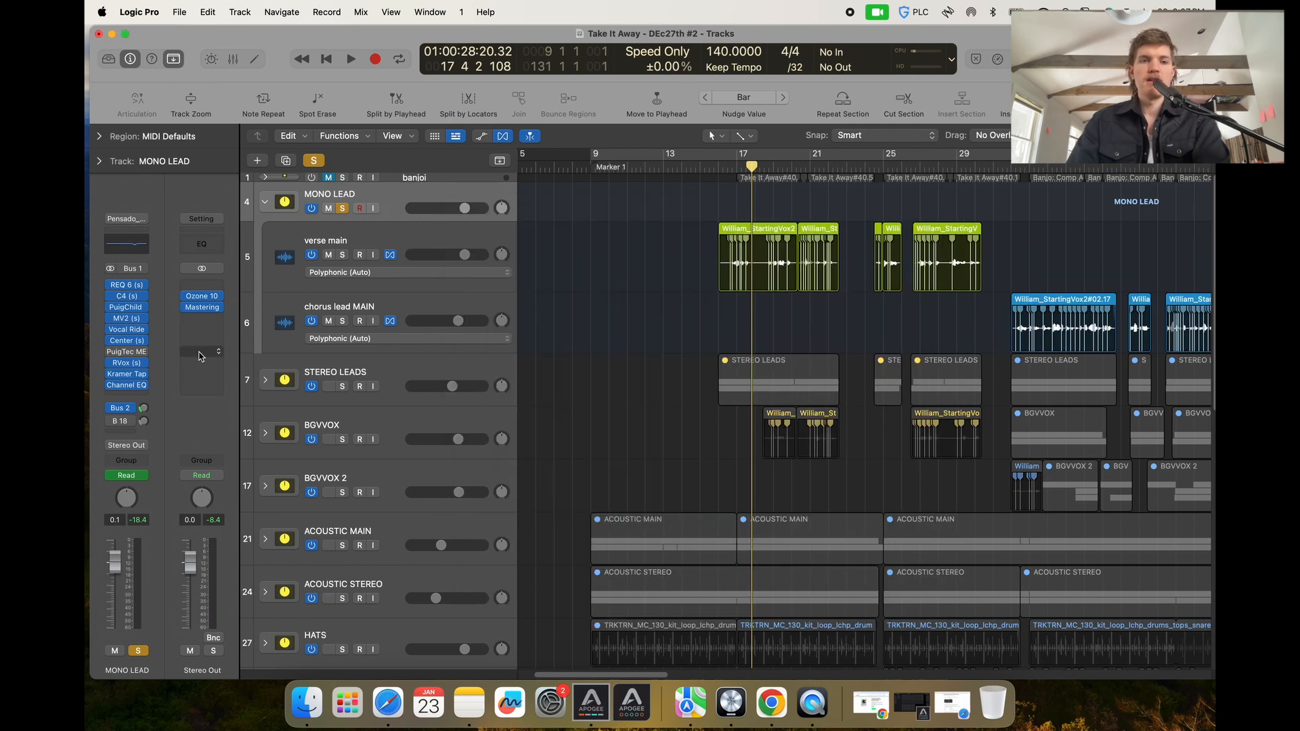
pyautogui.click(139, 384)
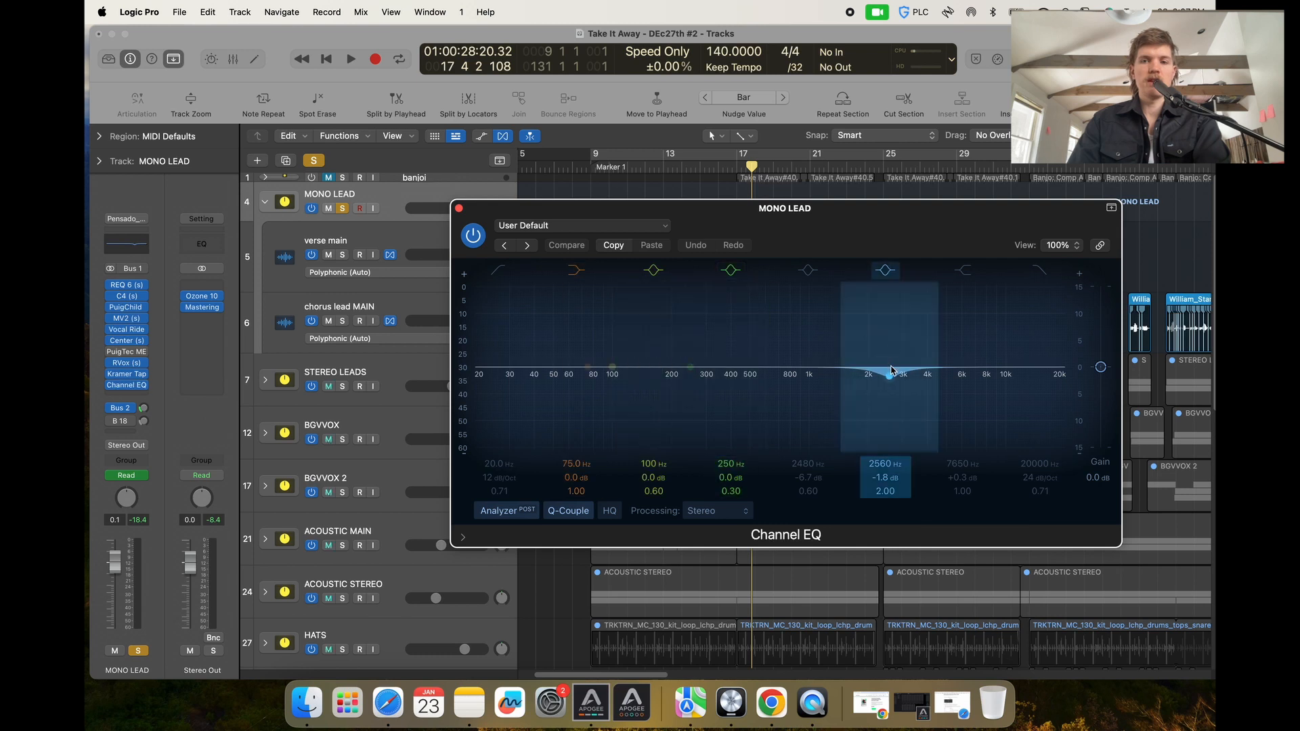
pyautogui.click(460, 212)
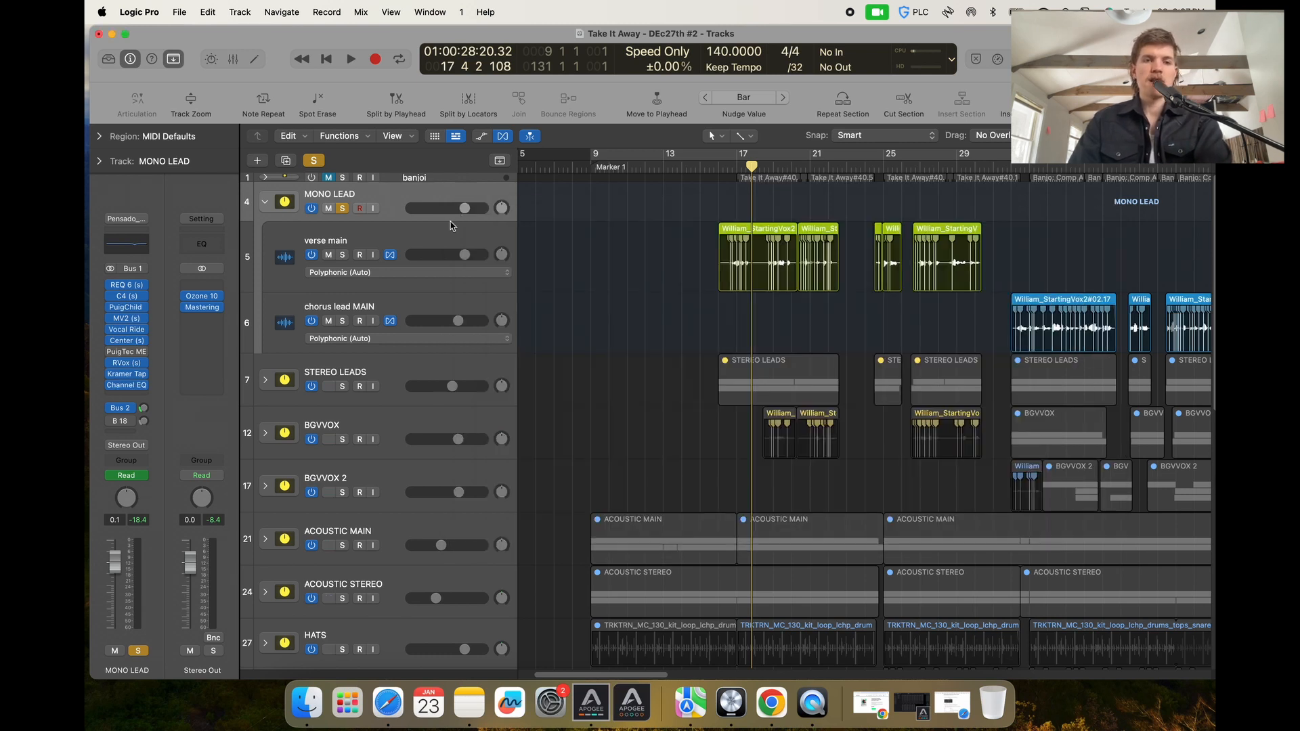
# Show the Bus 2 verb delay channel and review its RVerb and Channel EQ plug-ins, closing both.
pyautogui.click(143, 409)
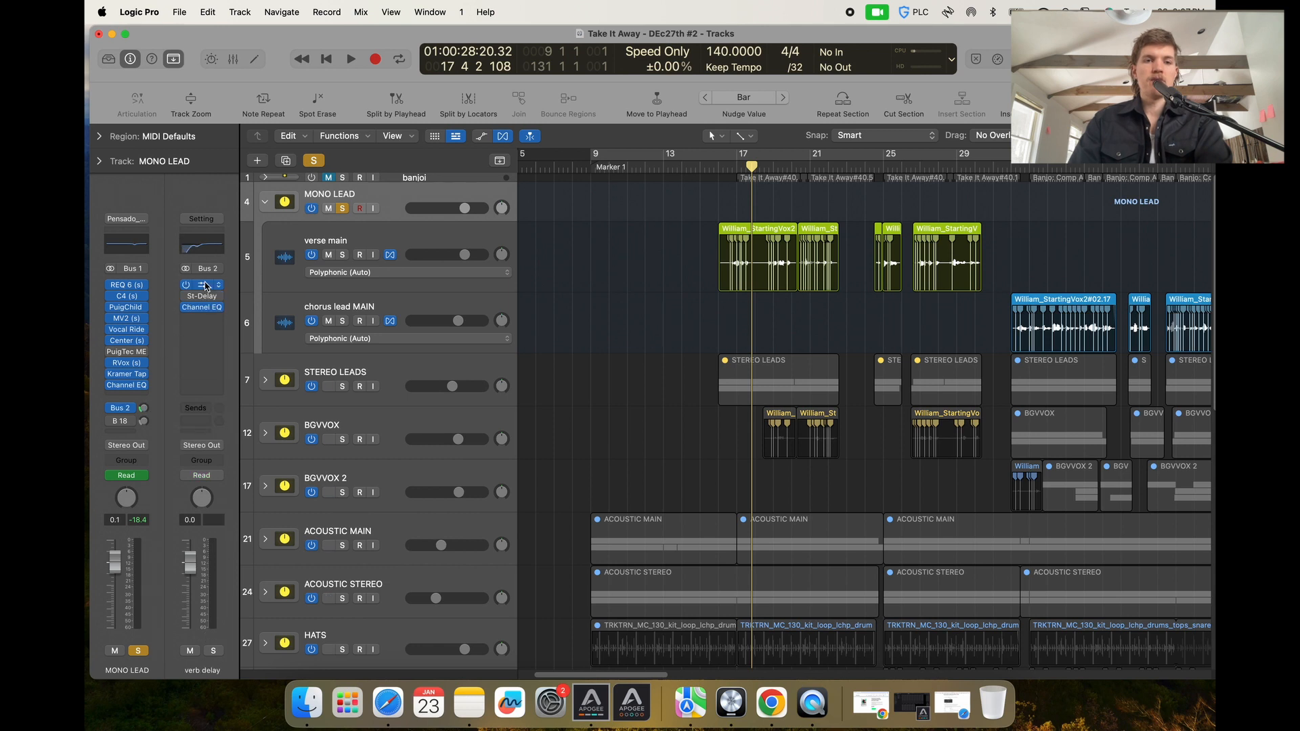
pyautogui.click(202, 286)
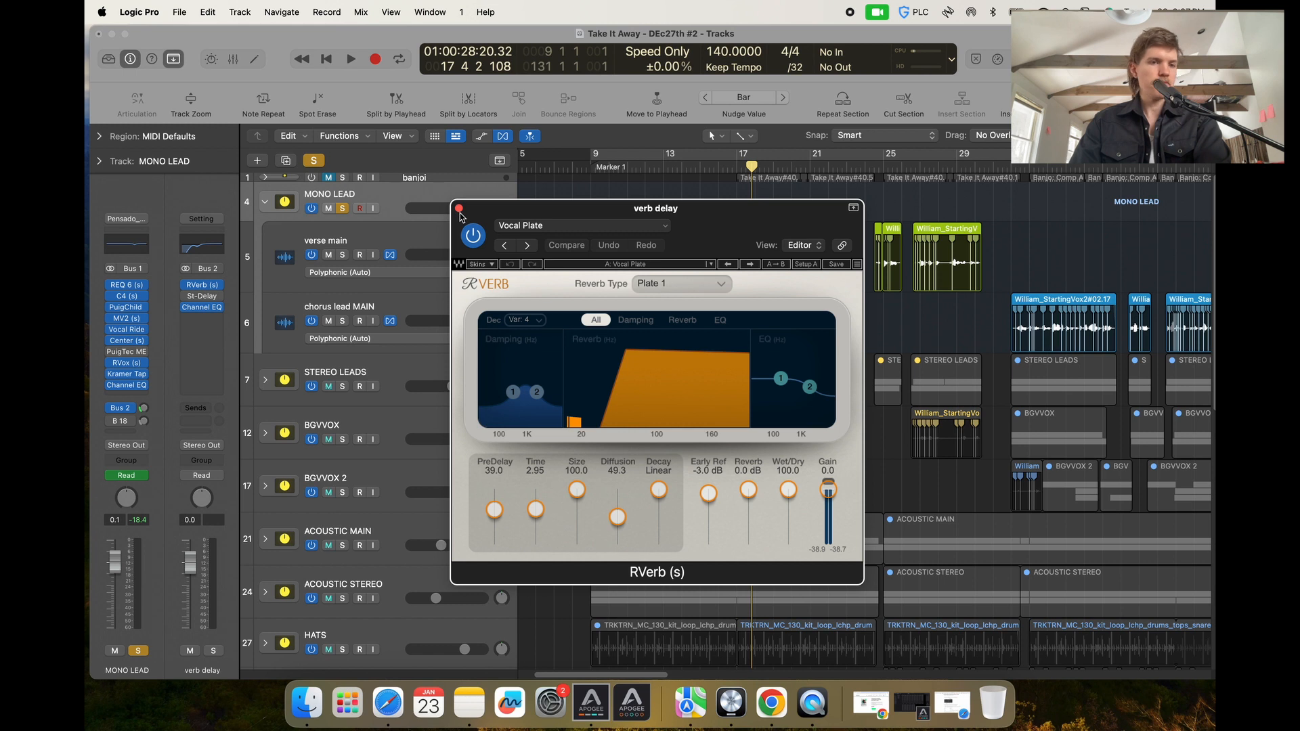
pyautogui.click(201, 306)
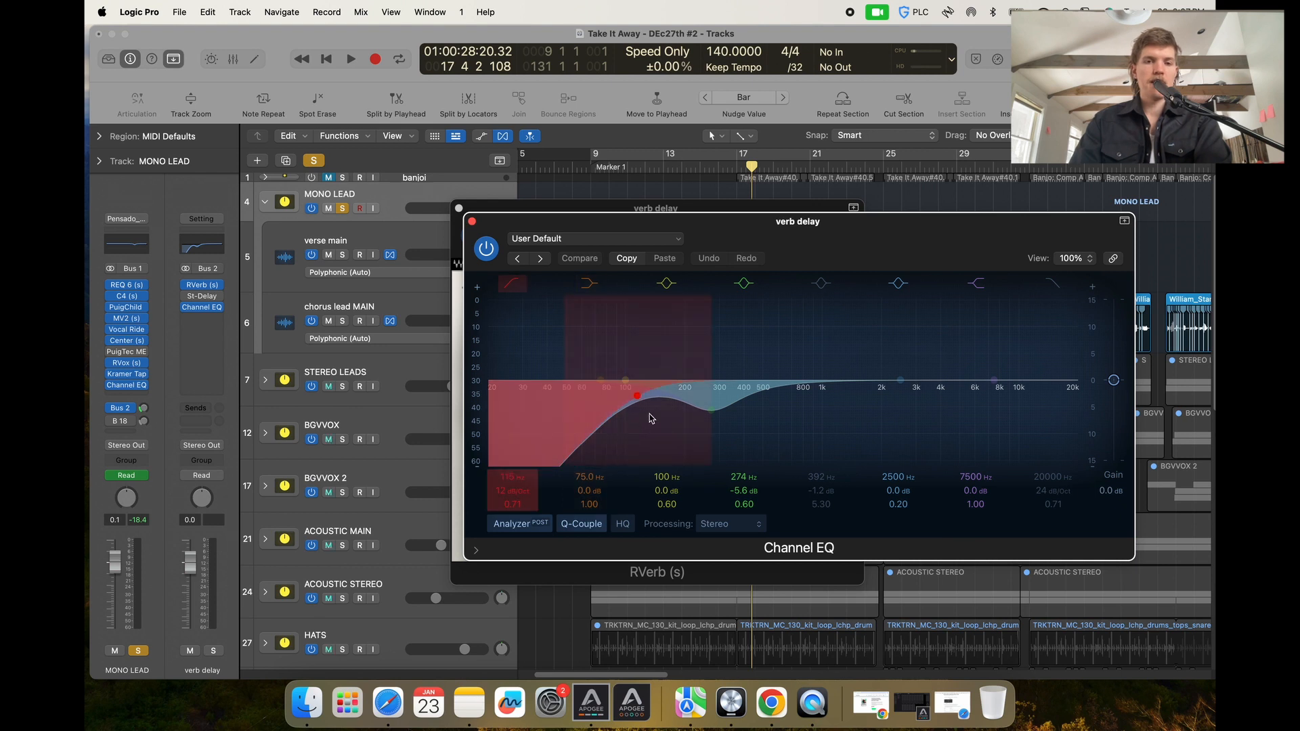
pyautogui.click(472, 220)
pyautogui.click(459, 209)
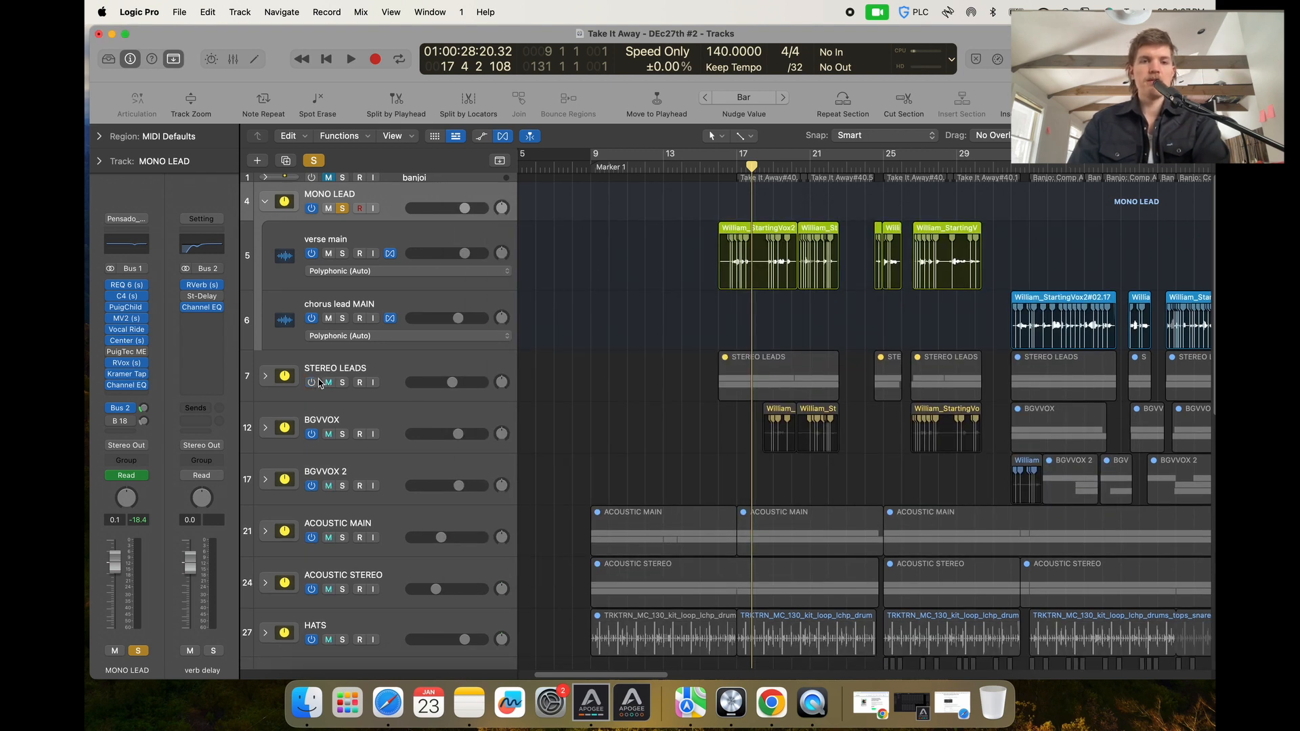
# Solo the STEREO LEADS track, unsolo MONO LEAD, and play the song from around bar 17.
pyautogui.click(319, 383)
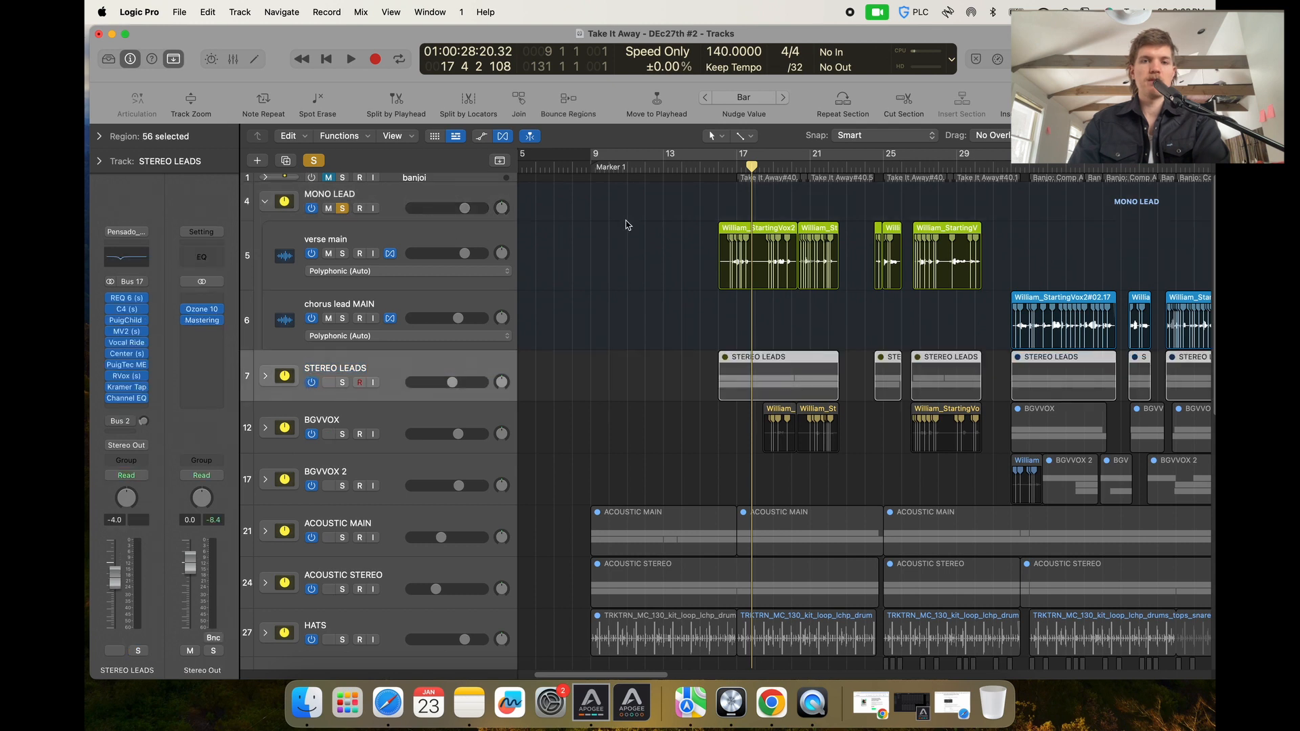
pyautogui.click(709, 166)
pyautogui.press('space')
pyautogui.click(341, 383)
pyautogui.press('super+Down')
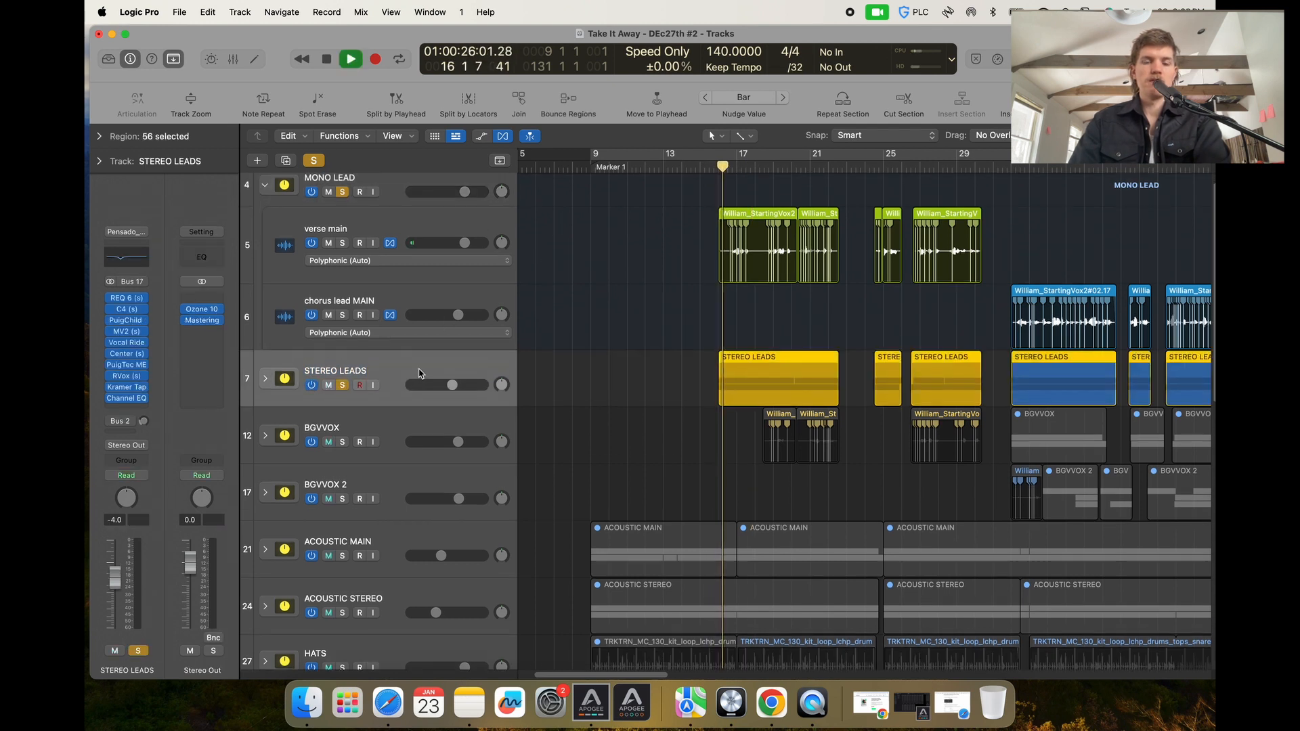
pyautogui.click(342, 192)
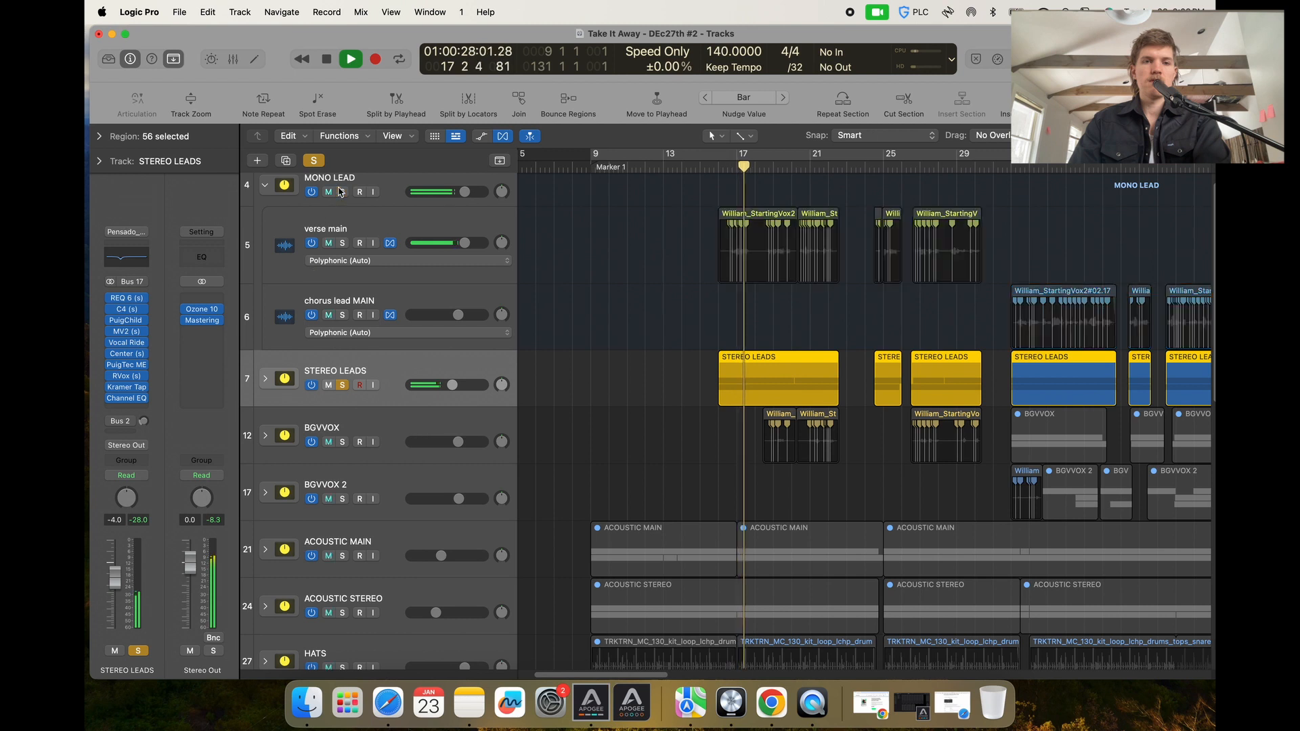
# Expand the STEREO LEADS folder and zoom in to examine the double verse tracks.
pyautogui.press('super+Down')
pyautogui.click(264, 381)
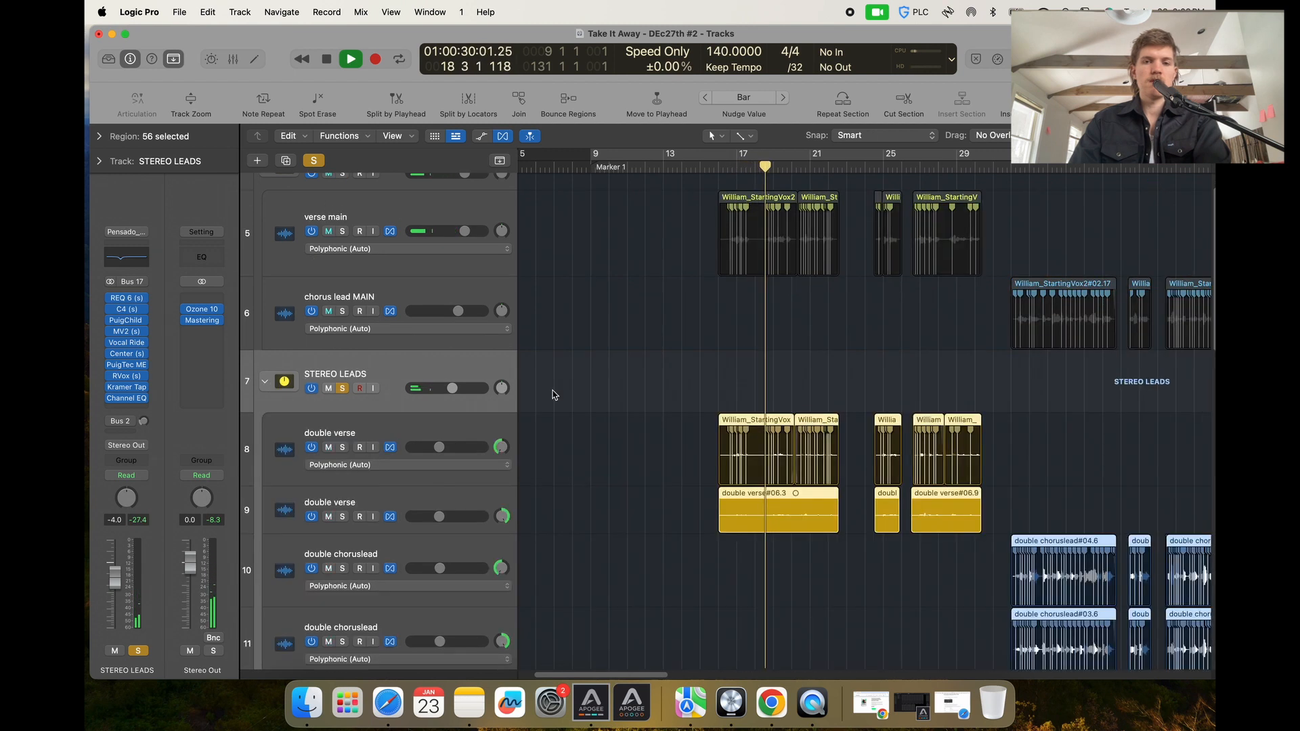
pyautogui.press('super+Down')
pyautogui.press('super+Down')
pyautogui.press('super+Down')
pyautogui.press('super+Right')
pyautogui.press('super+Right')
pyautogui.press('super+Right')
pyautogui.press('super+Up')
pyautogui.press('super+Up')
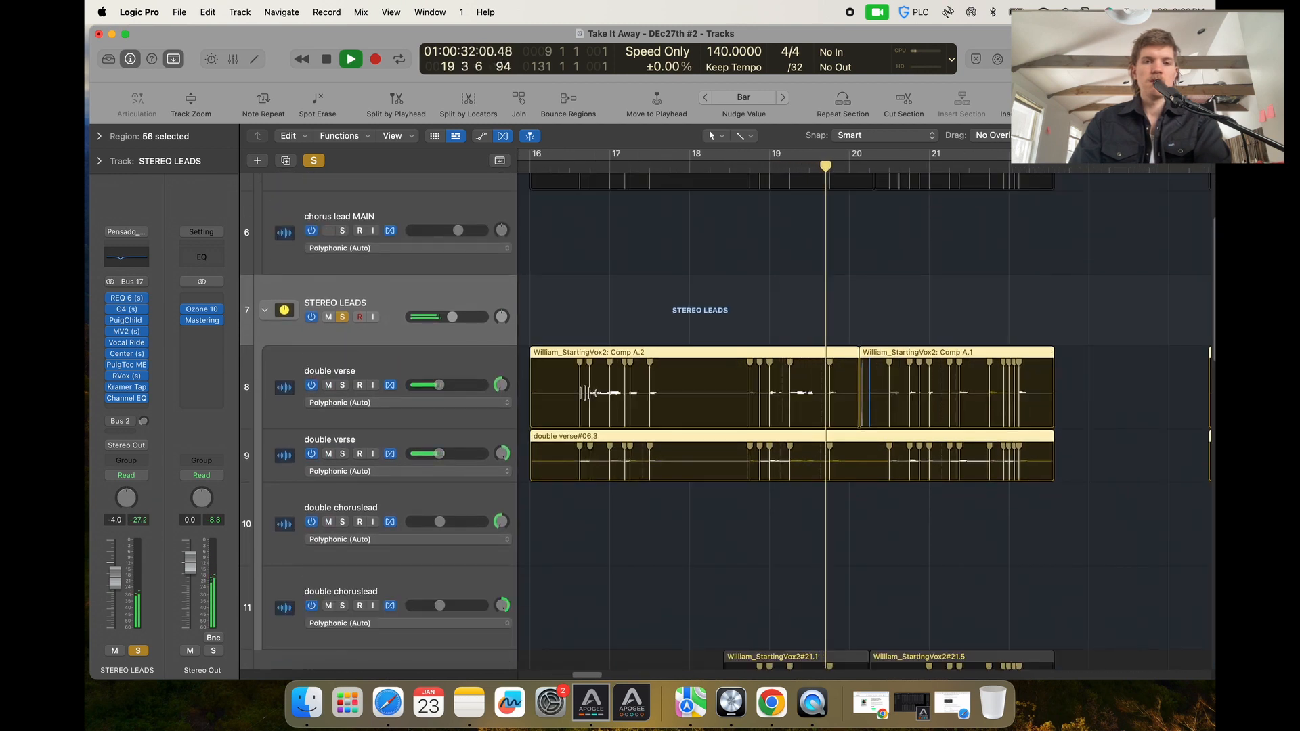
pyautogui.press('super+Left')
pyautogui.press('super+Left')
pyautogui.press('super+Left')
pyautogui.click(504, 365)
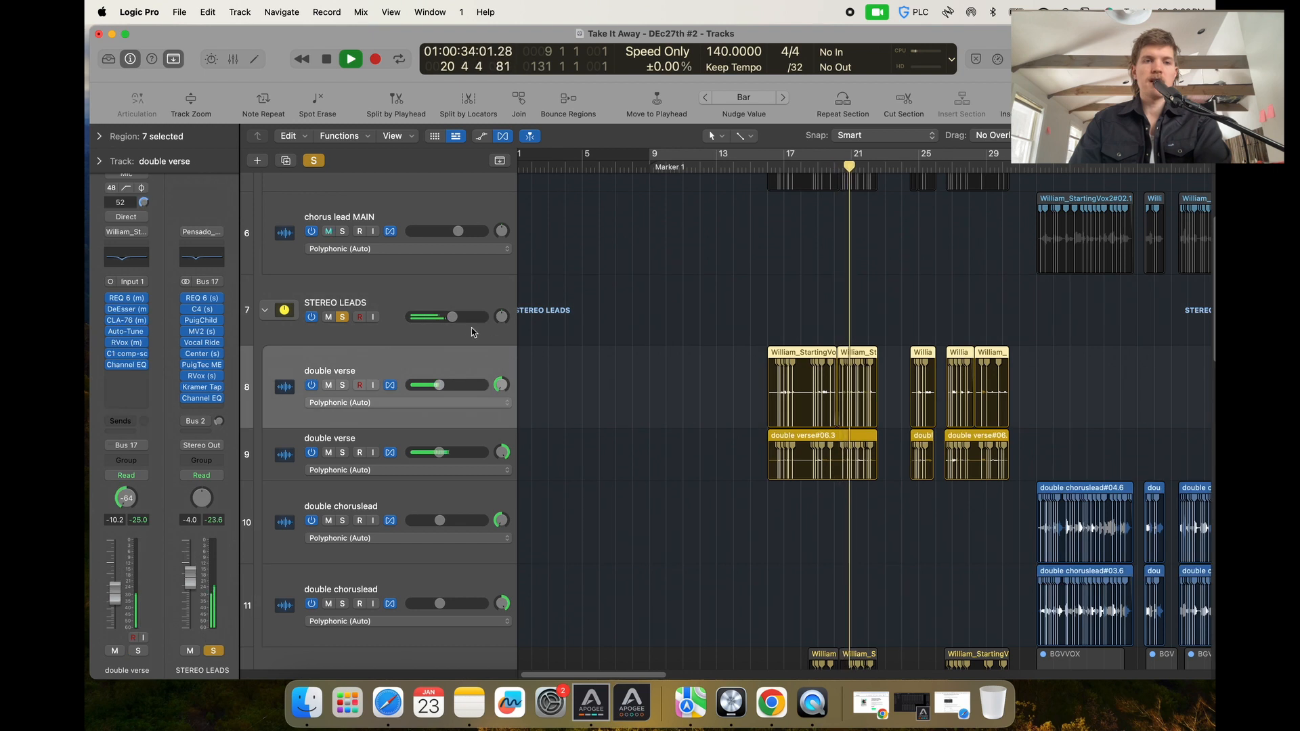
pyautogui.press('super+Up')
pyautogui.press('super+Left')
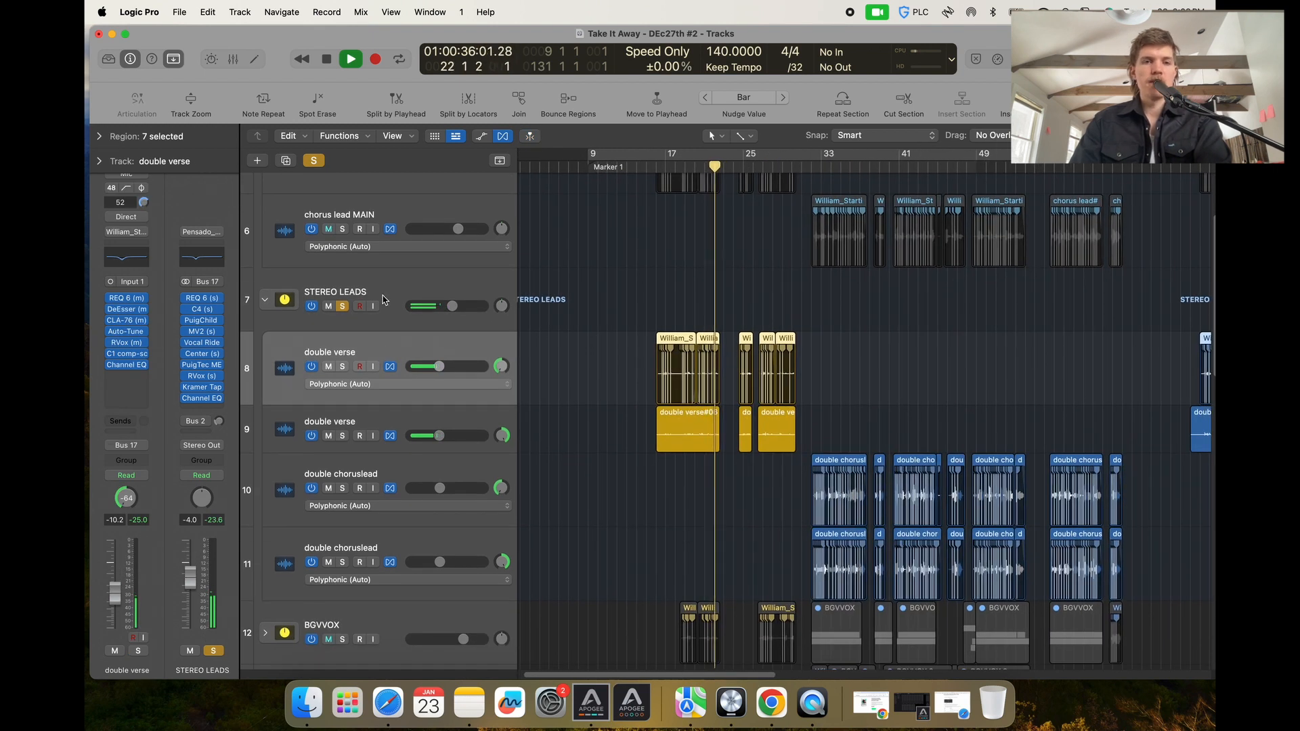
# Select the STEREO LEADS track and open its REQ 6 plug-in, then close the window.
pyautogui.click(382, 300)
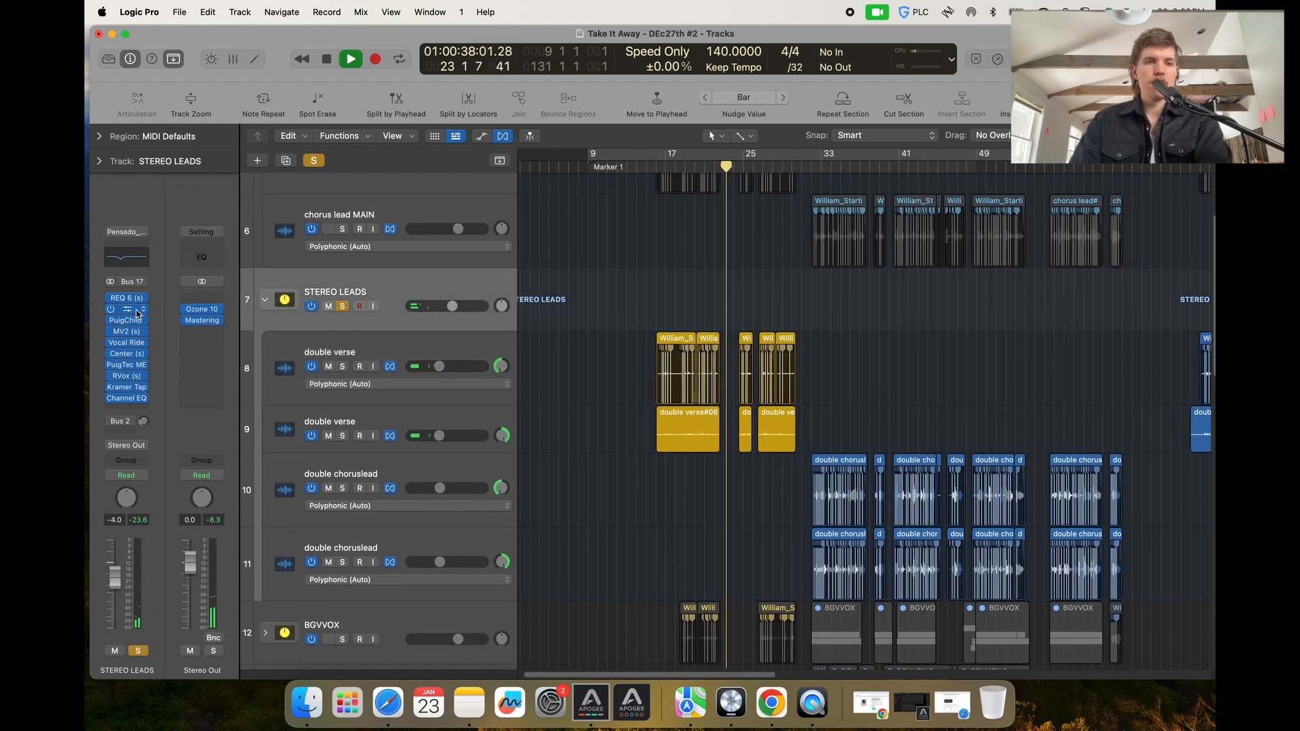
pyautogui.click(137, 310)
pyautogui.click(459, 208)
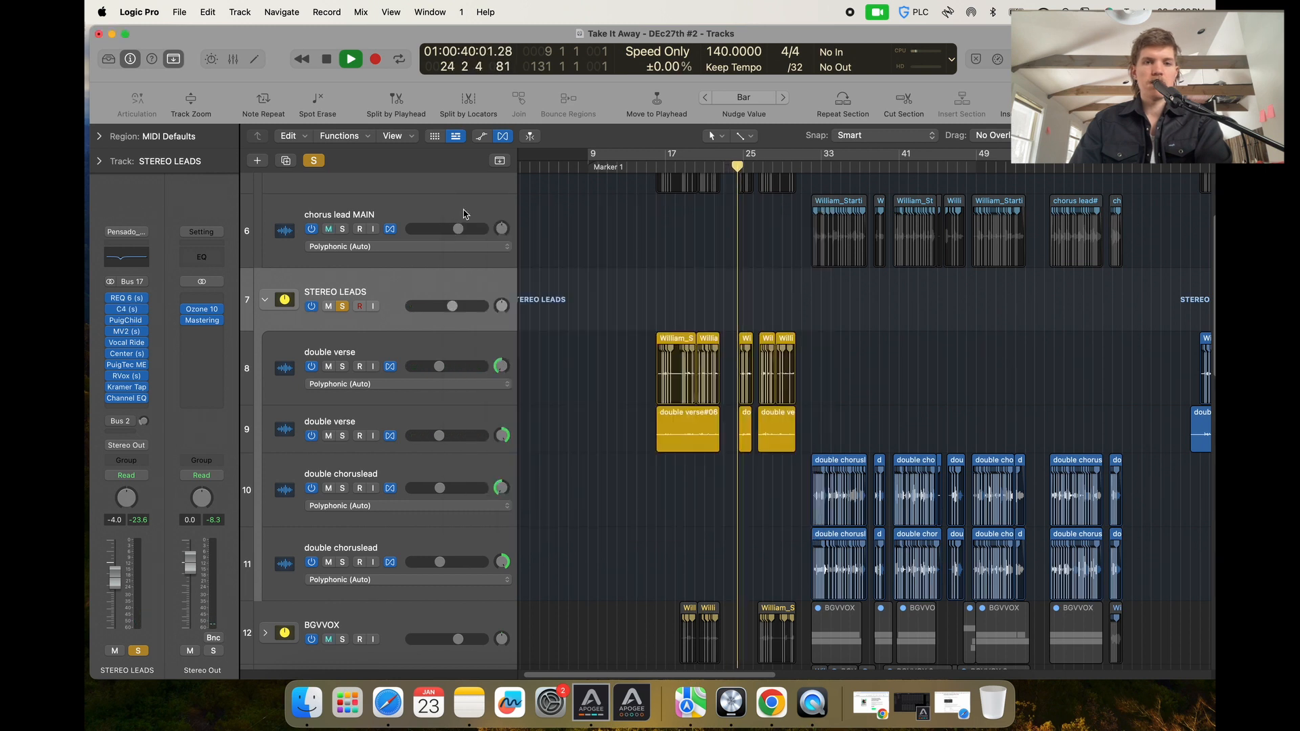
pyautogui.click(126, 298)
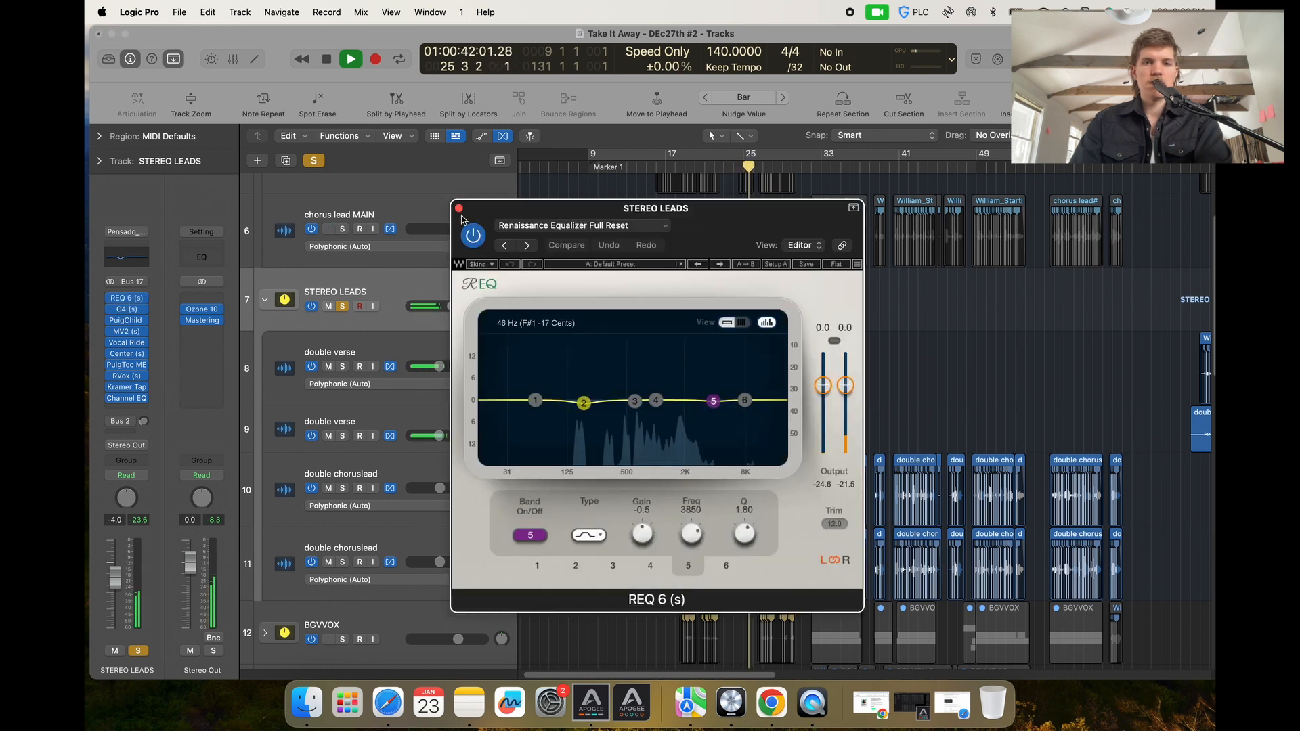
pyautogui.click(459, 209)
# Collapse the STEREO LEADS folder and clear all track solos.
pyautogui.hscroll(-2, 689, 313)
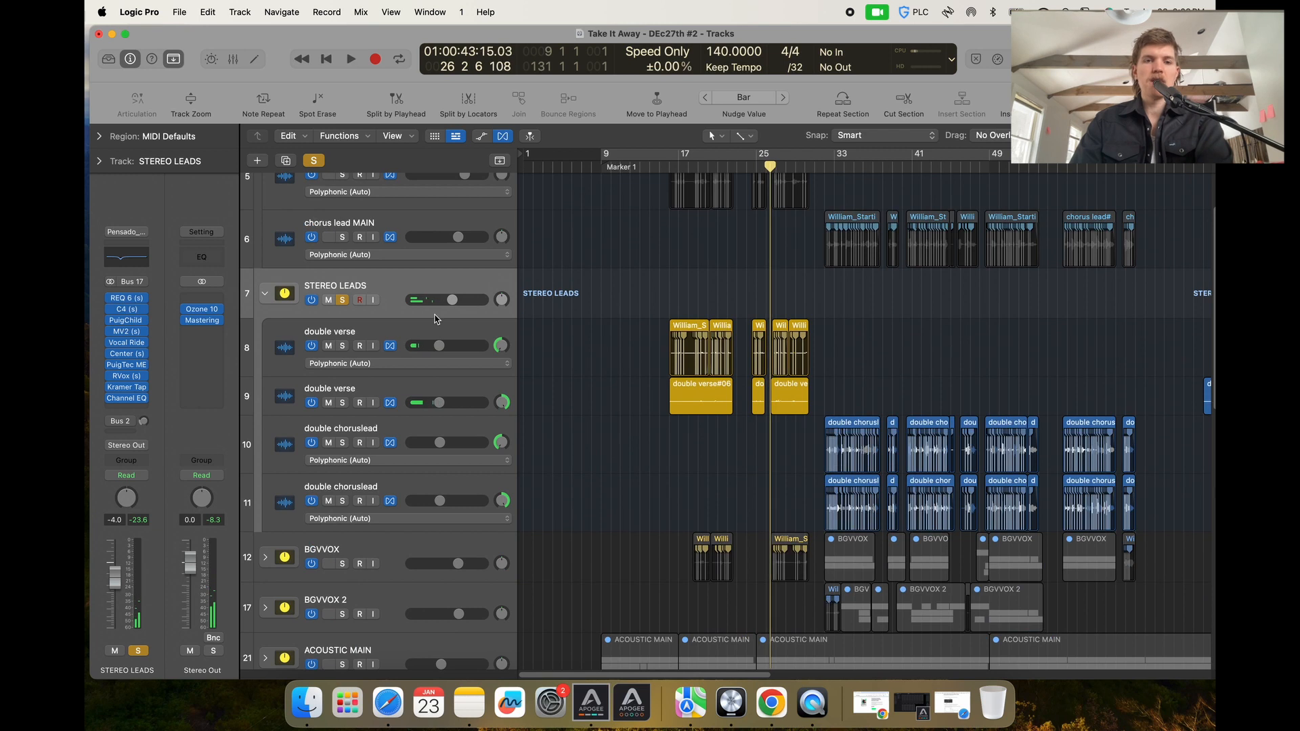
pyautogui.click(264, 293)
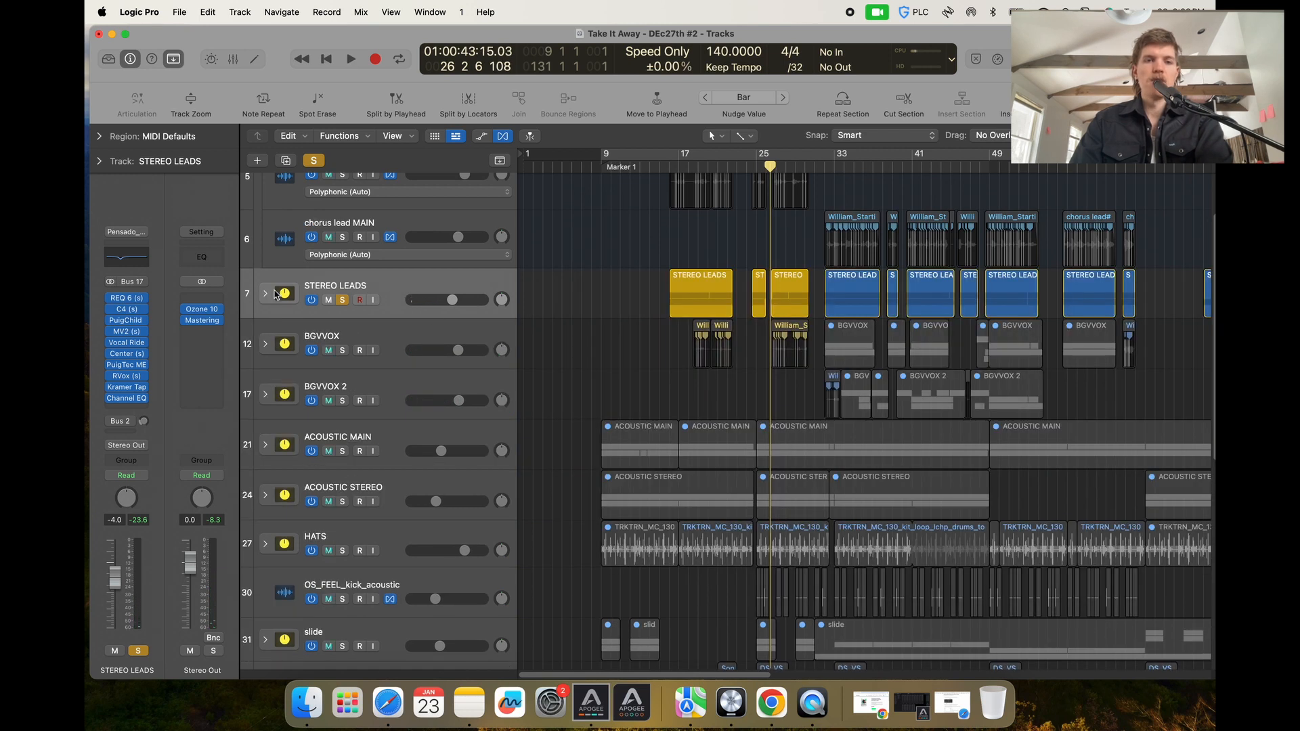
pyautogui.click(314, 160)
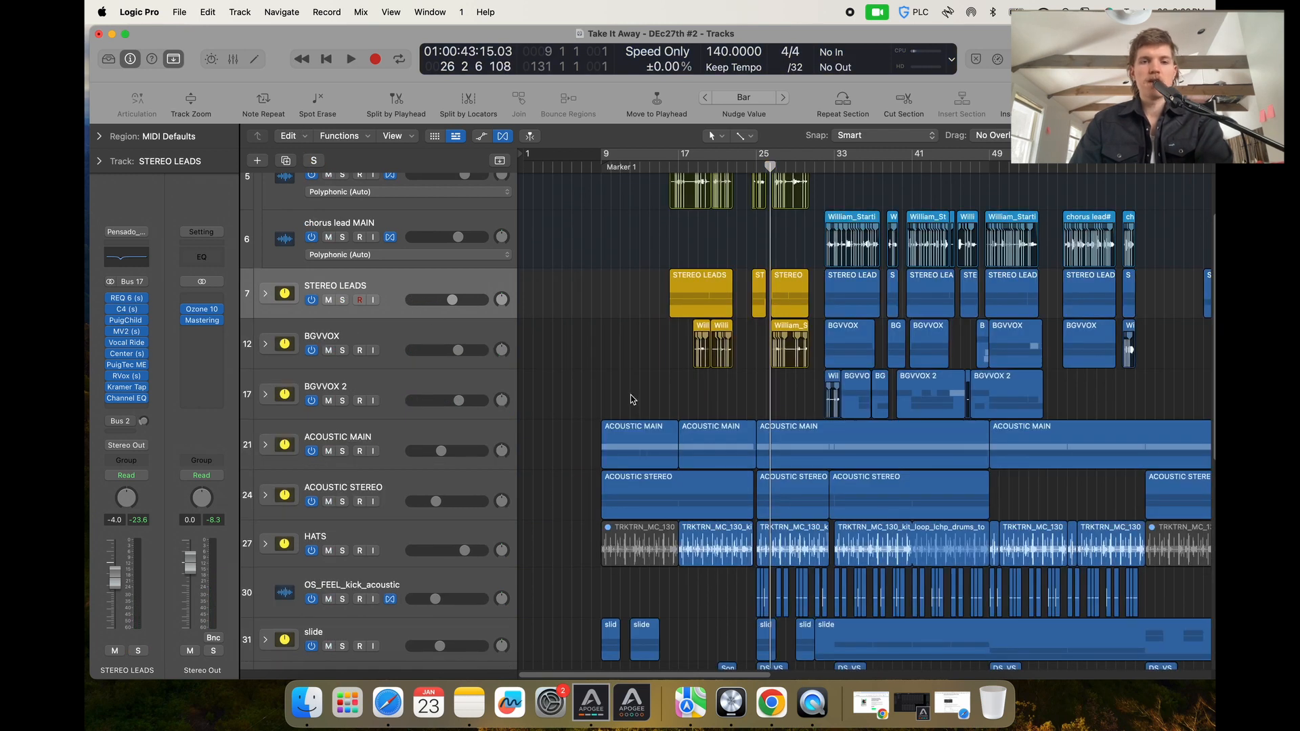
# Select the BGVVOX track, show its Bus 2 send channel, and inspect and close its REQ 6 plug-in.
pyautogui.click(448, 344)
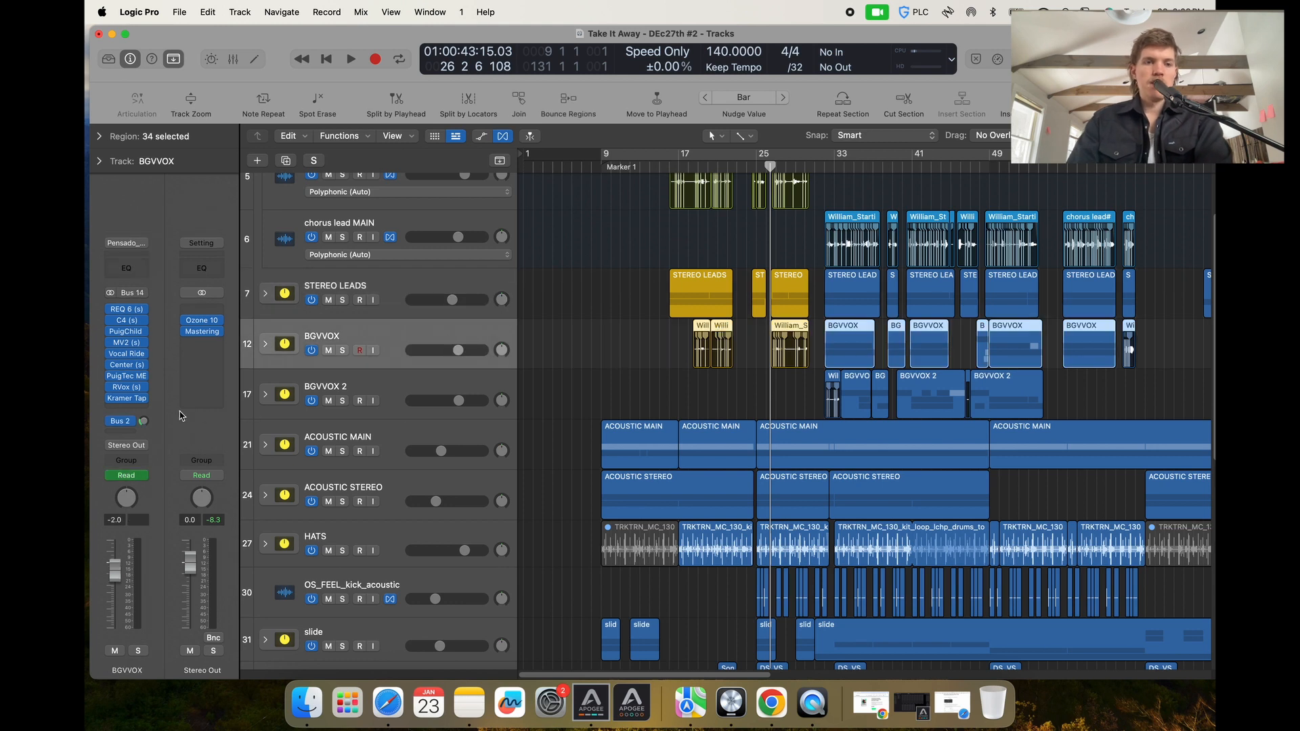
pyautogui.click(146, 424)
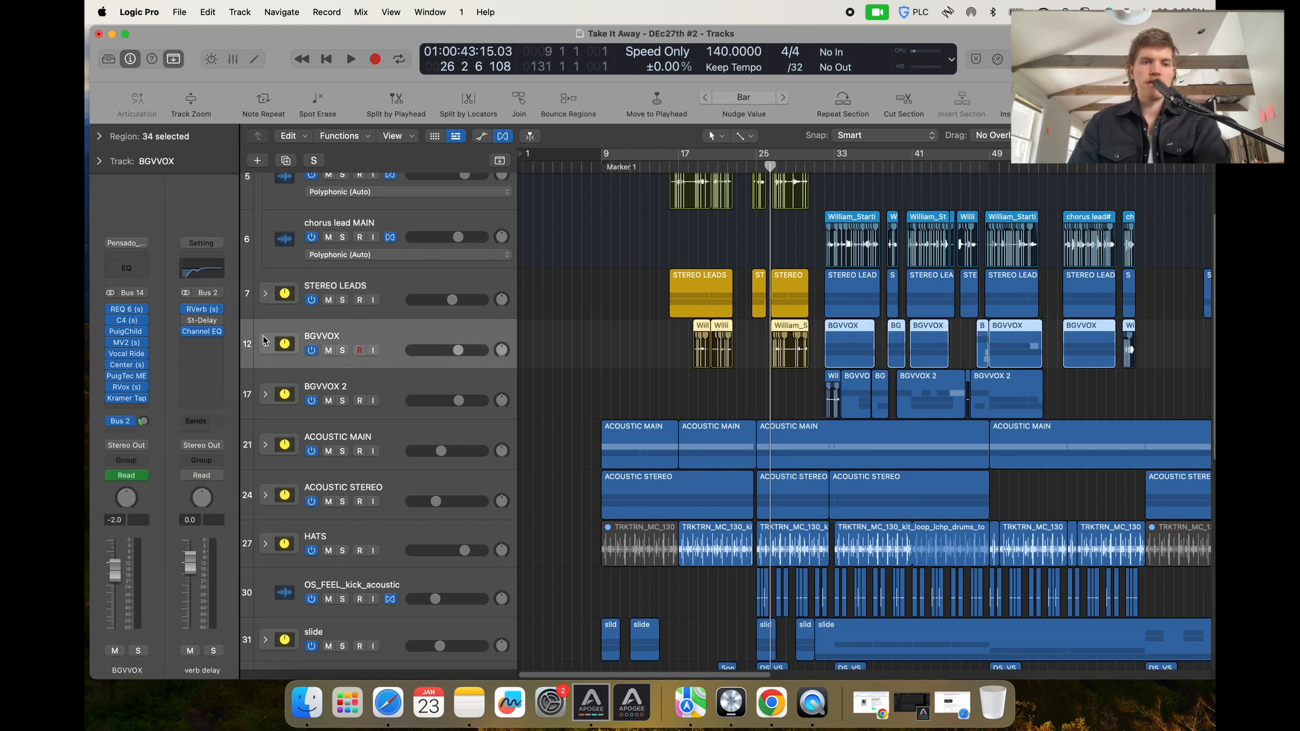
pyautogui.click(127, 310)
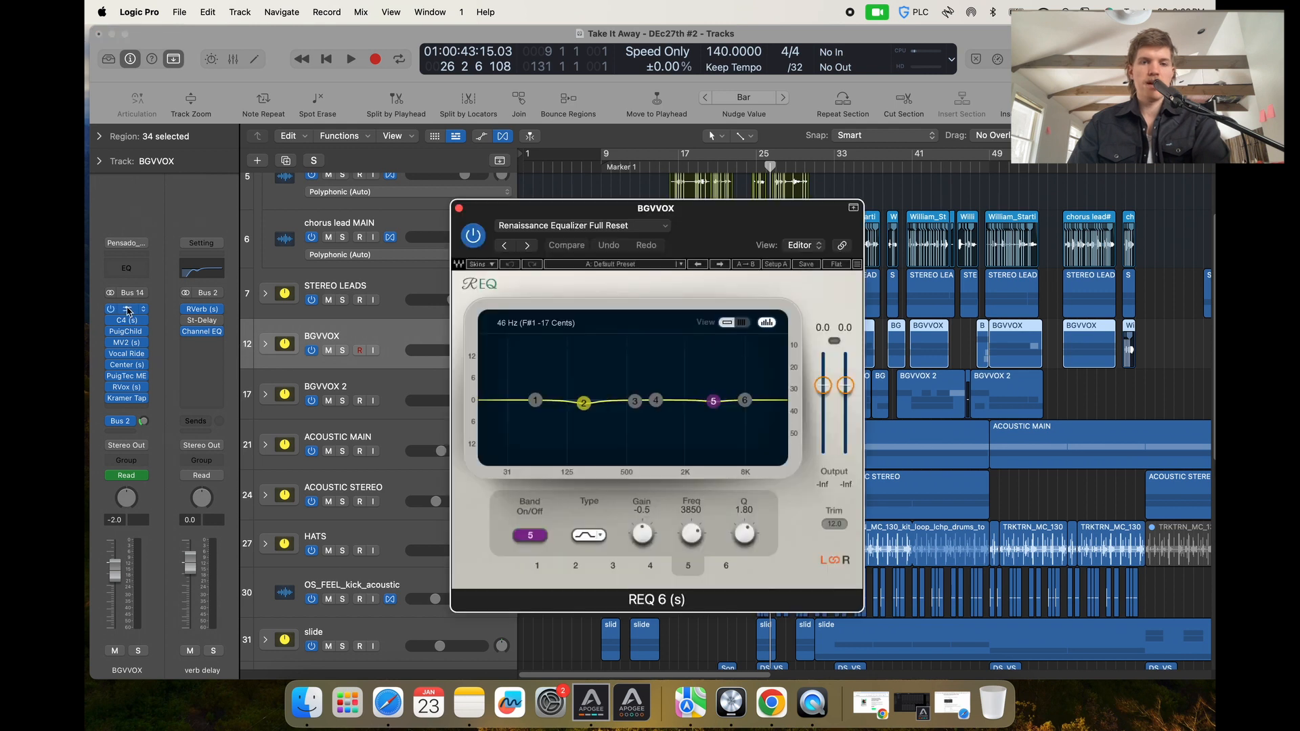
pyautogui.click(459, 210)
# Expand the BGVVOX folder and inspect the verse harmony track's REQ 6 plug-in, closing it afterward.
pyautogui.click(266, 344)
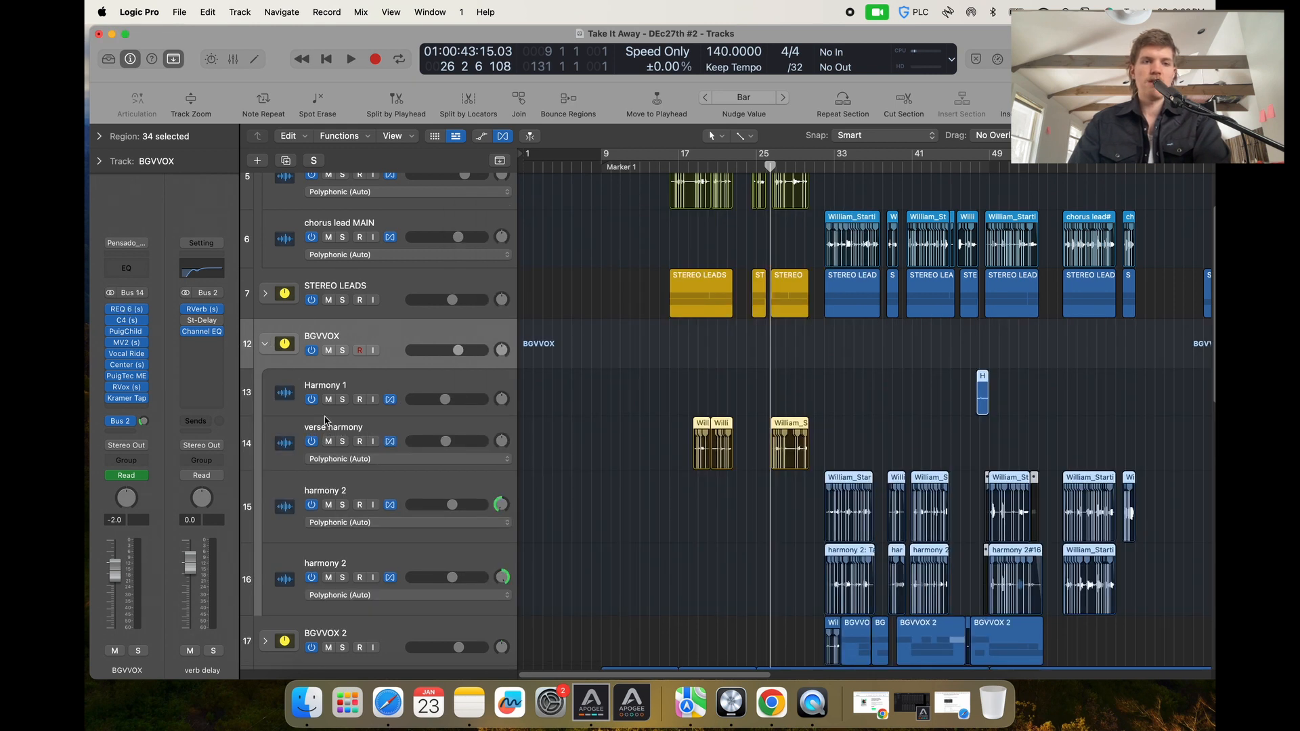
pyautogui.scroll(-1, 321, 421)
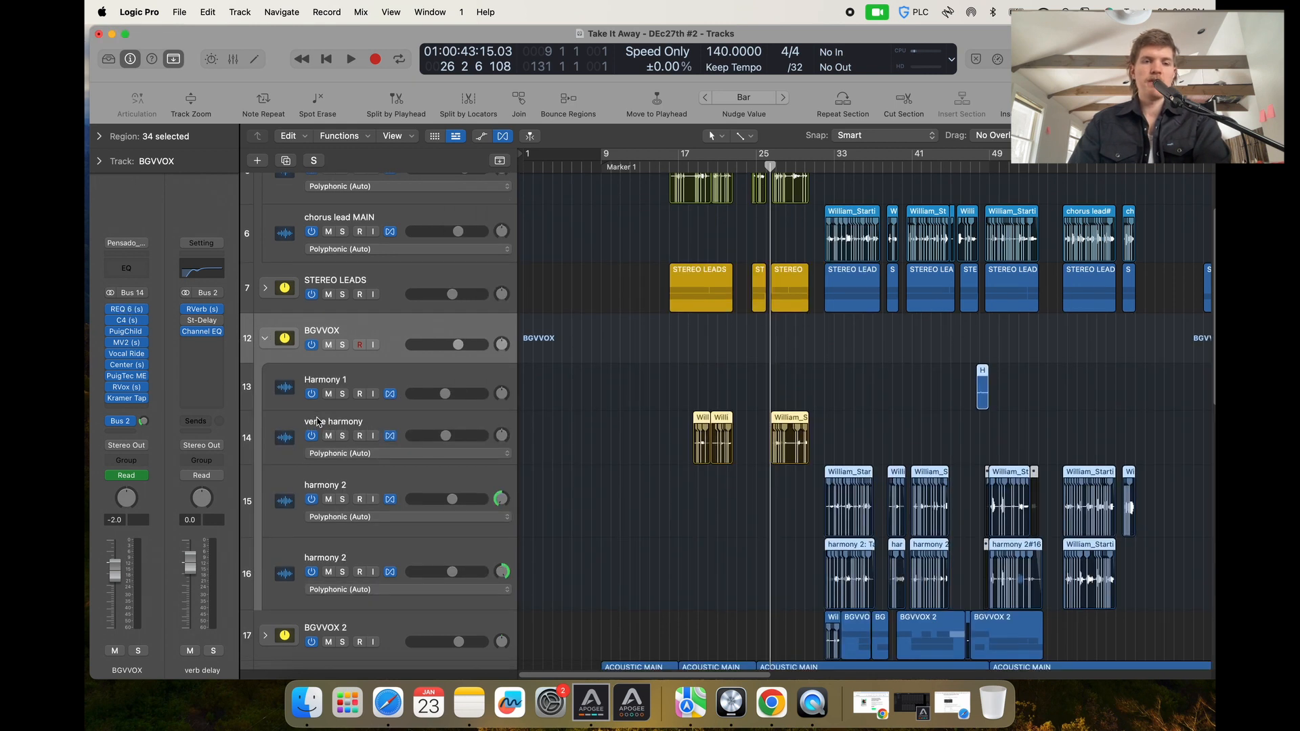
pyautogui.click(285, 436)
pyautogui.click(125, 310)
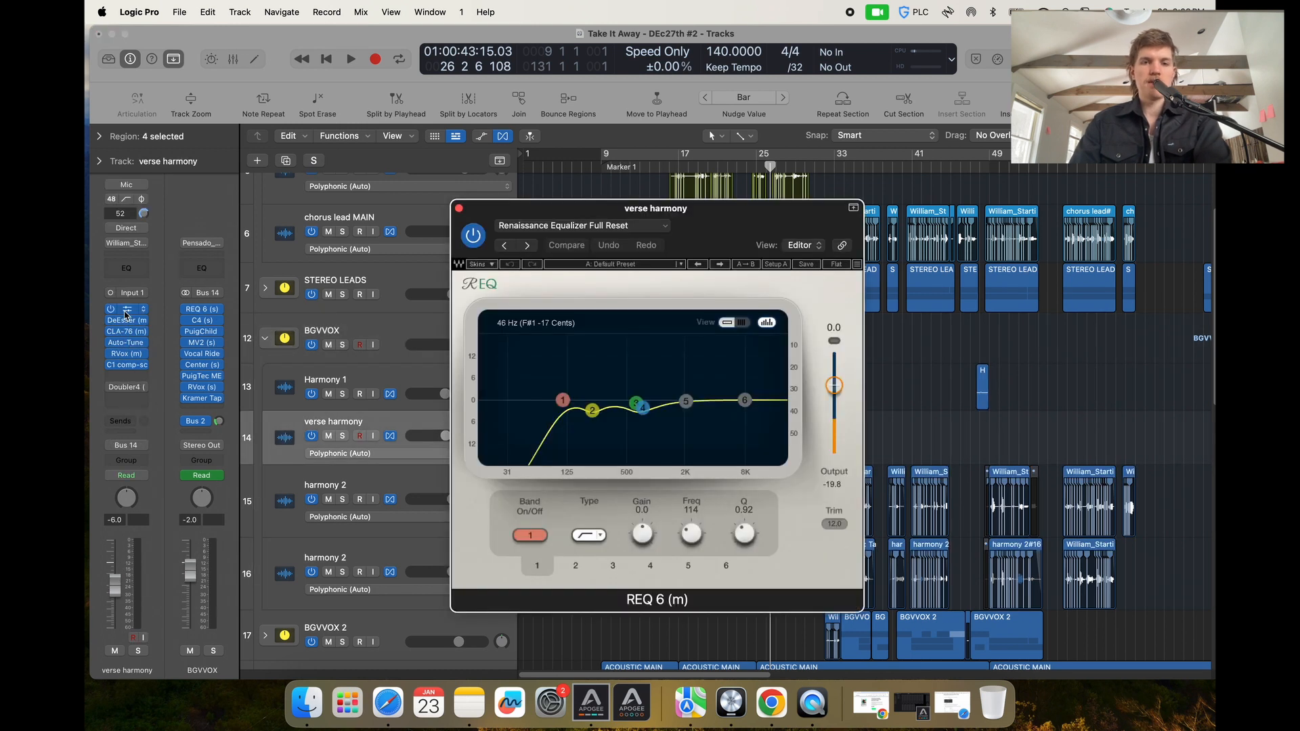
pyautogui.click(459, 209)
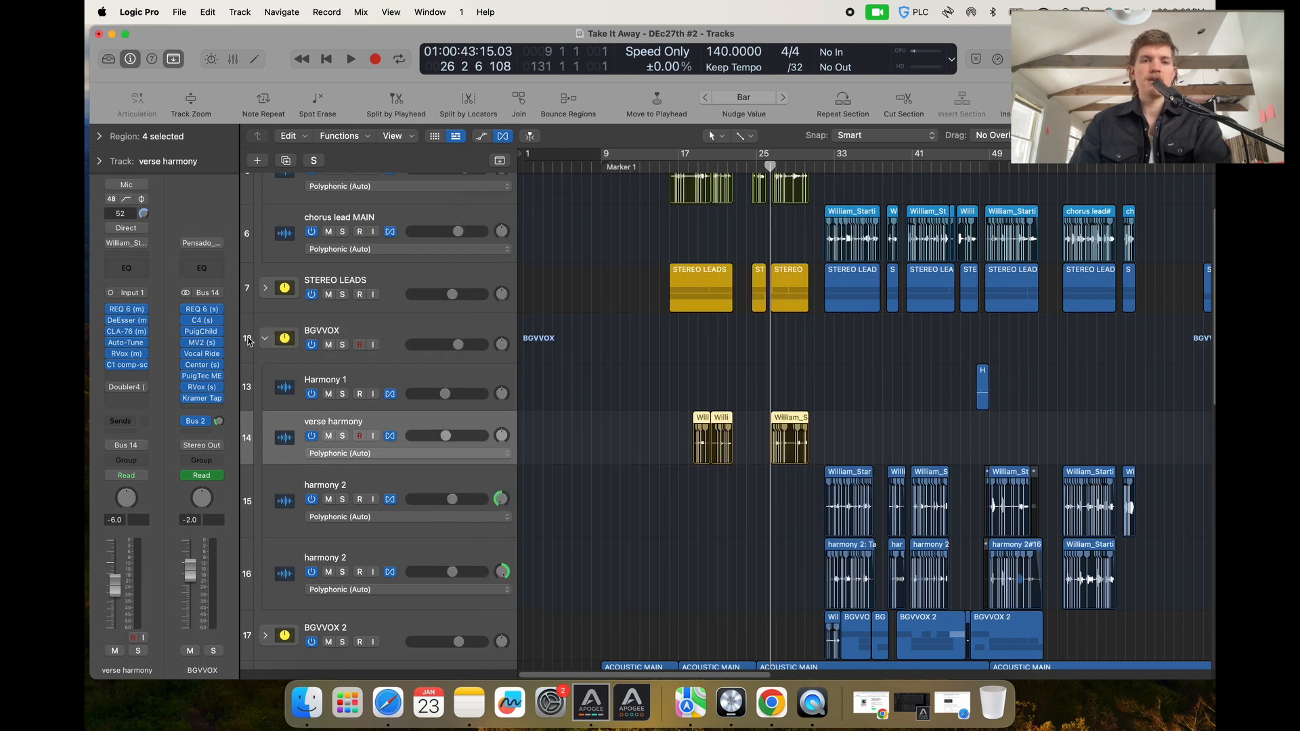
# Open the harmony 2 track's REQ 6 plug-in with the Airy BGVs preset and reposition its window.
pyautogui.scroll(-5, 609, 450)
pyautogui.click(410, 395)
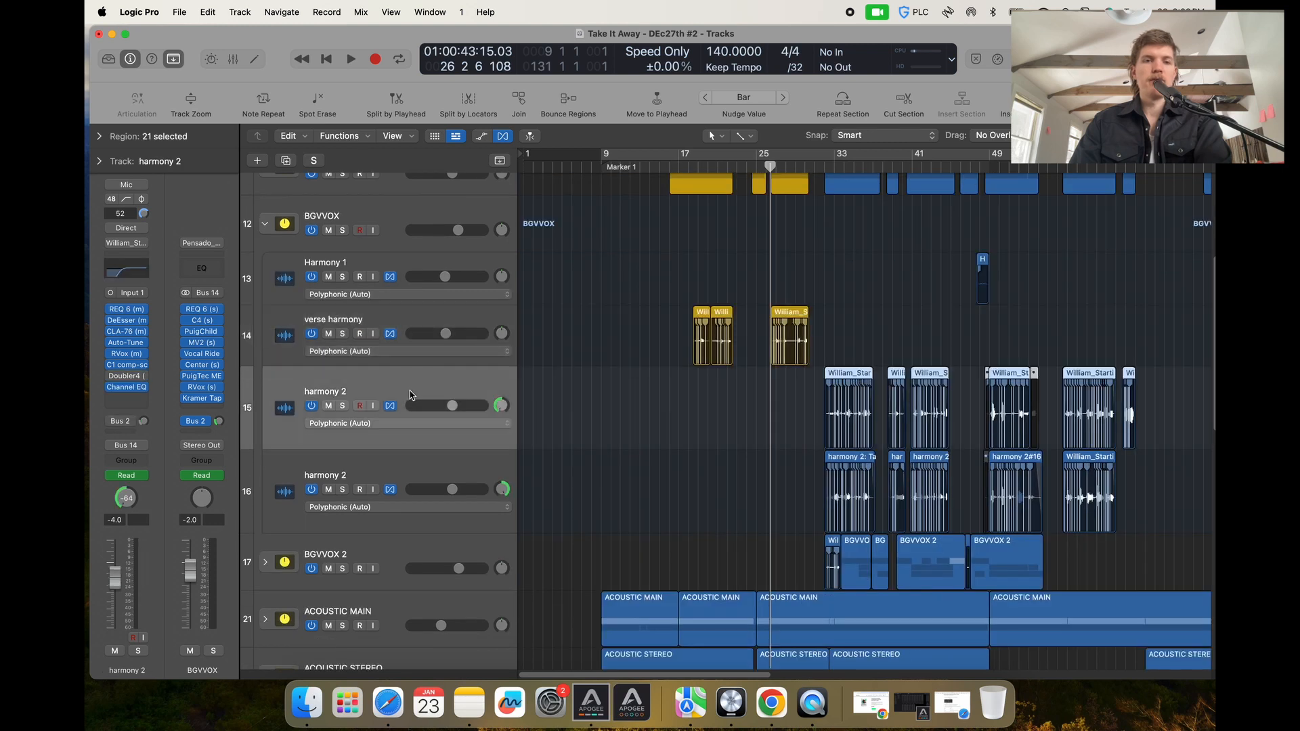
pyautogui.click(125, 310)
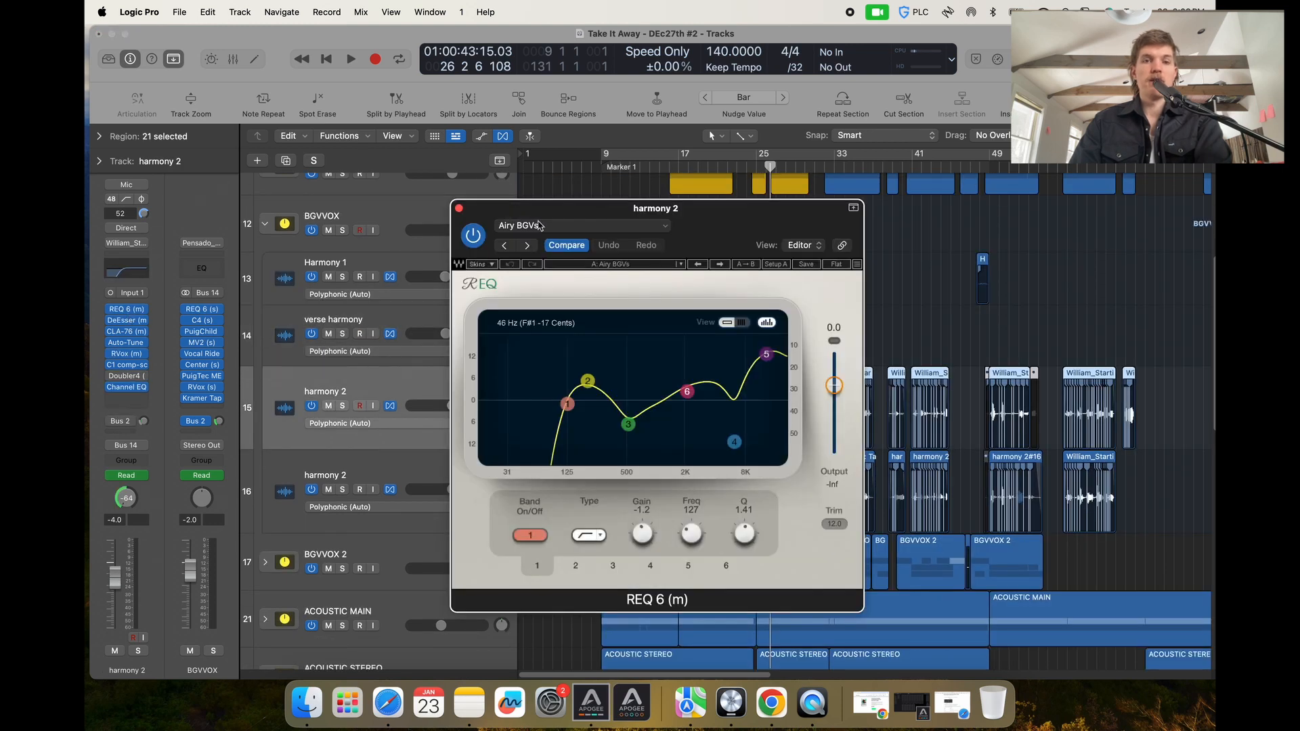
pyautogui.moveTo(526, 208); pyautogui.dragTo(627, 261)
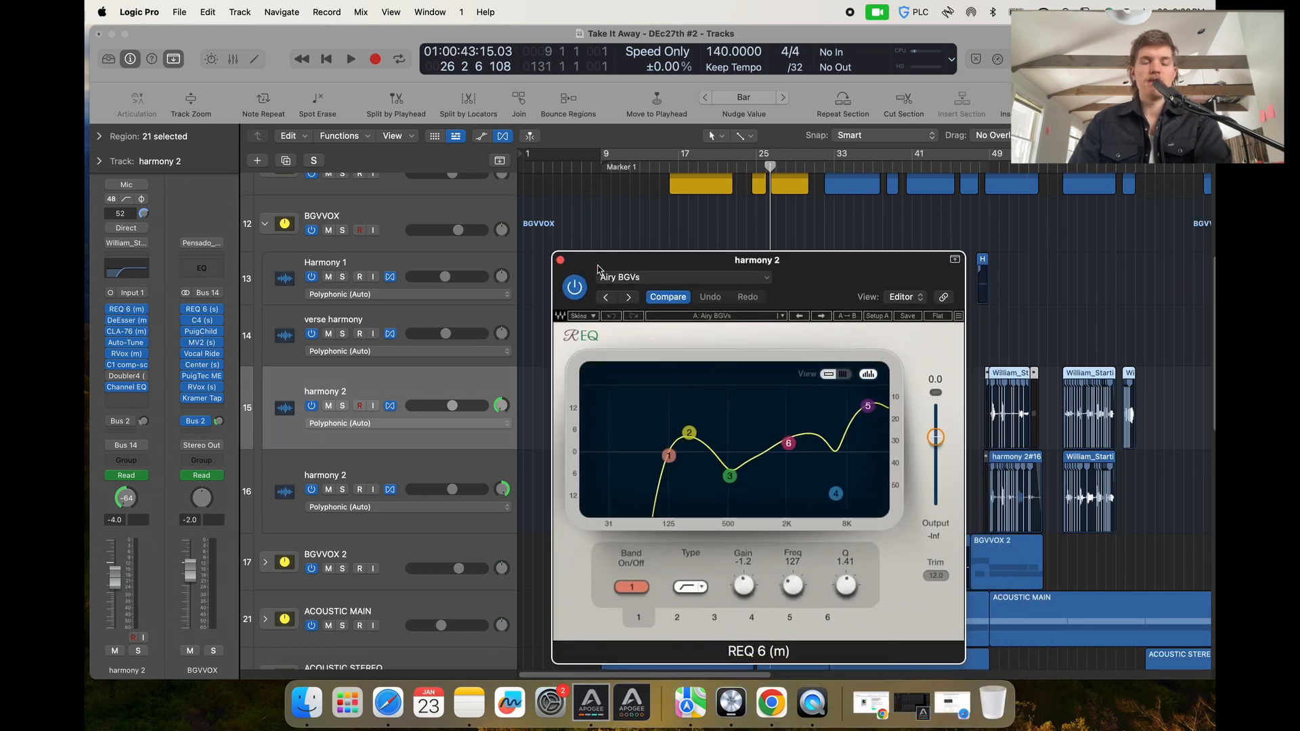
pyautogui.moveTo(584, 271); pyautogui.dragTo(345, 273)
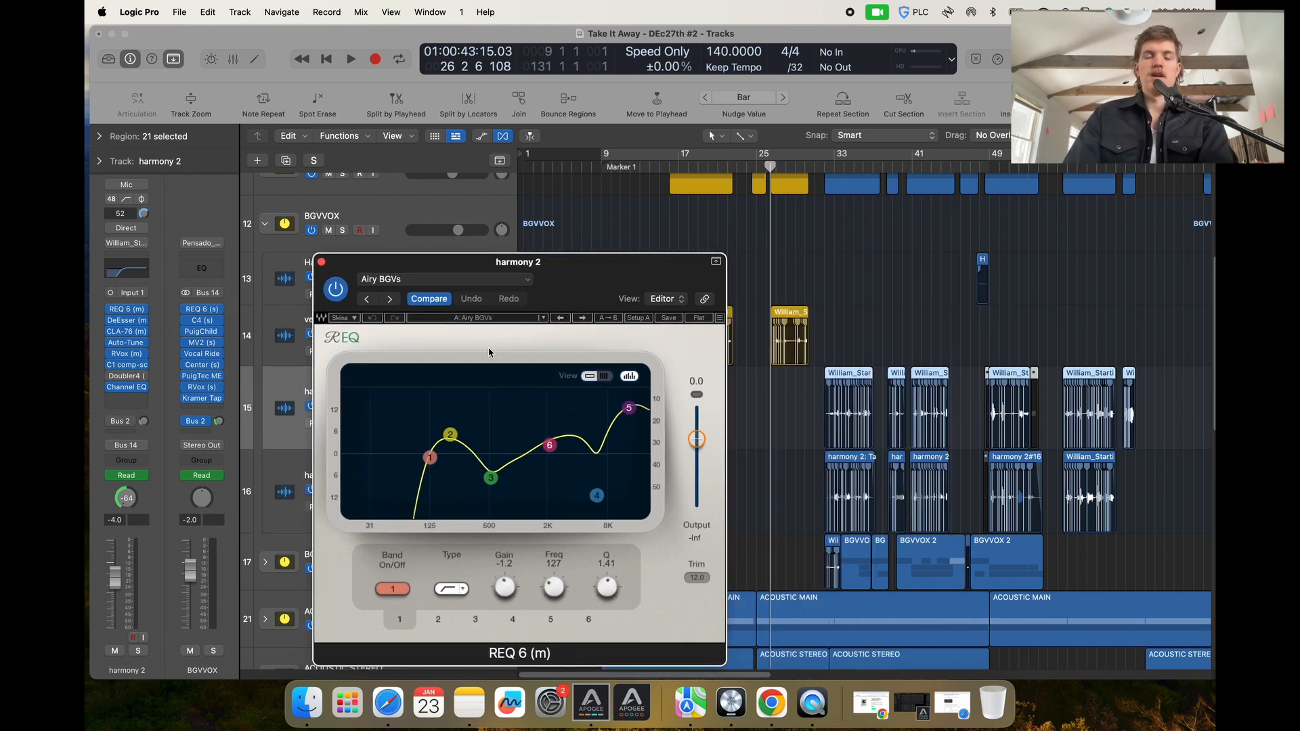
# Play the song from bar 33 while listening to the harmony EQ, then close the plug-in window.
pyautogui.click(827, 162)
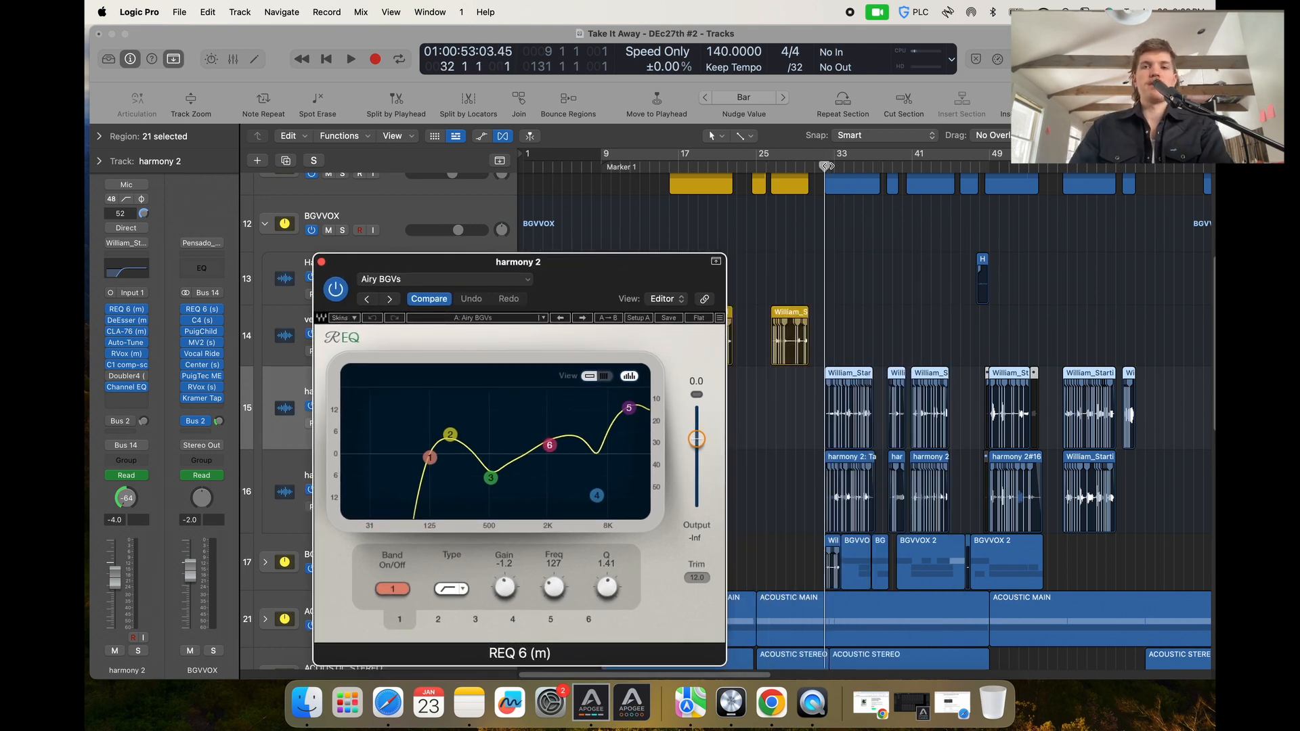
pyautogui.press('space')
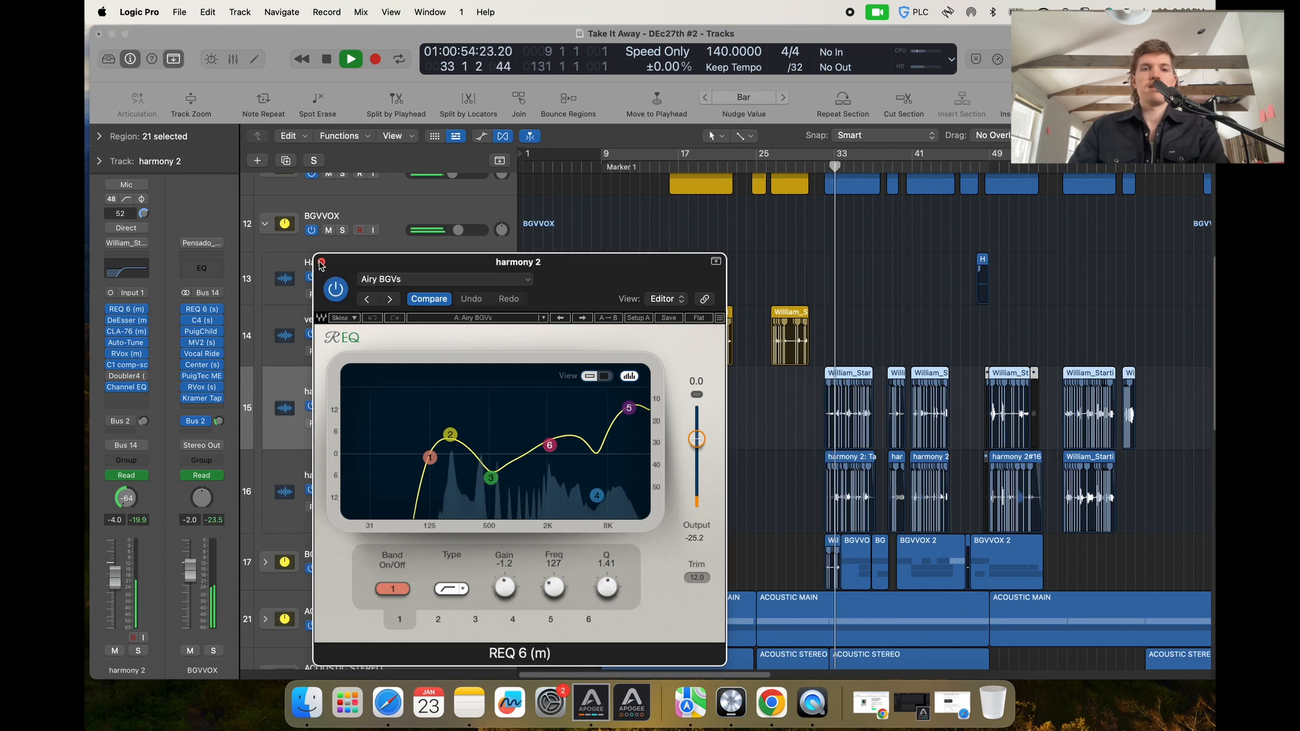
pyautogui.click(323, 262)
# Solo the BGVVOX and STEREO LEADS tracks during playback.
pyautogui.click(342, 230)
pyautogui.press('super+Up')
pyautogui.press('super+Up')
pyautogui.scroll(3, 401, 404)
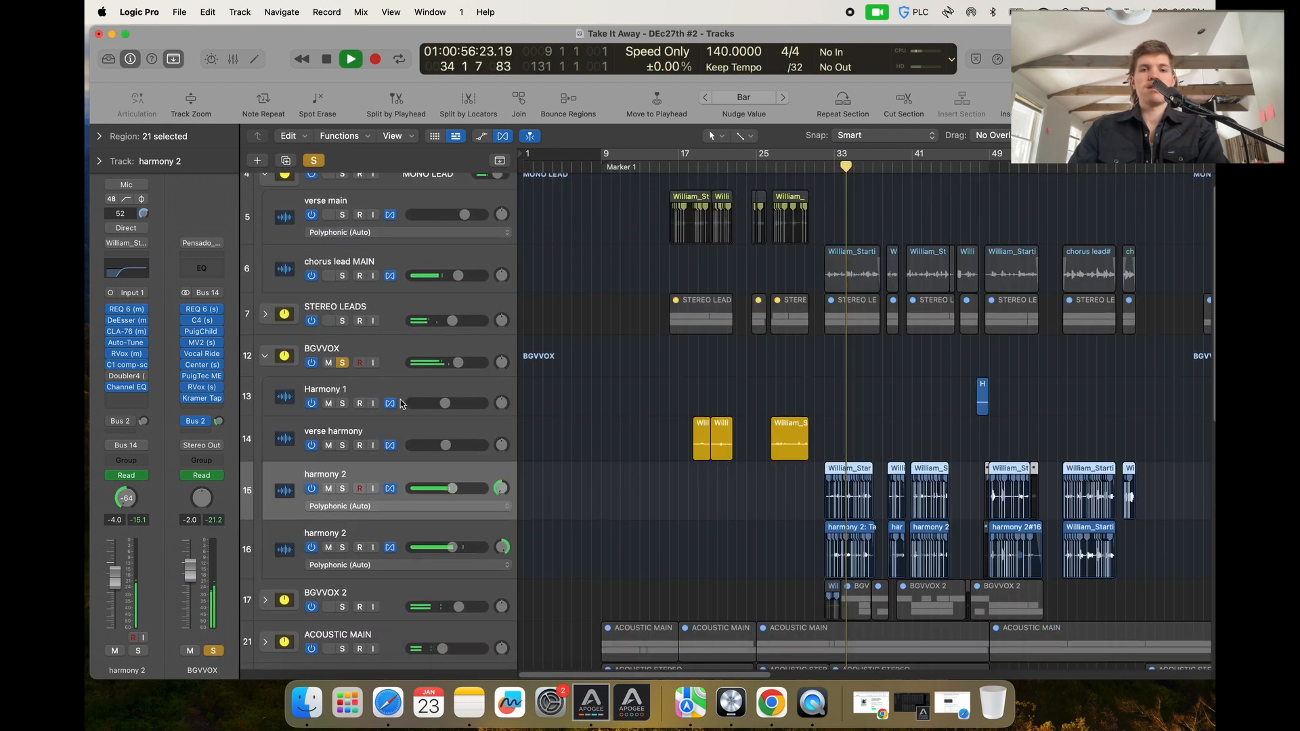
pyautogui.click(341, 321)
pyautogui.press('super+Up')
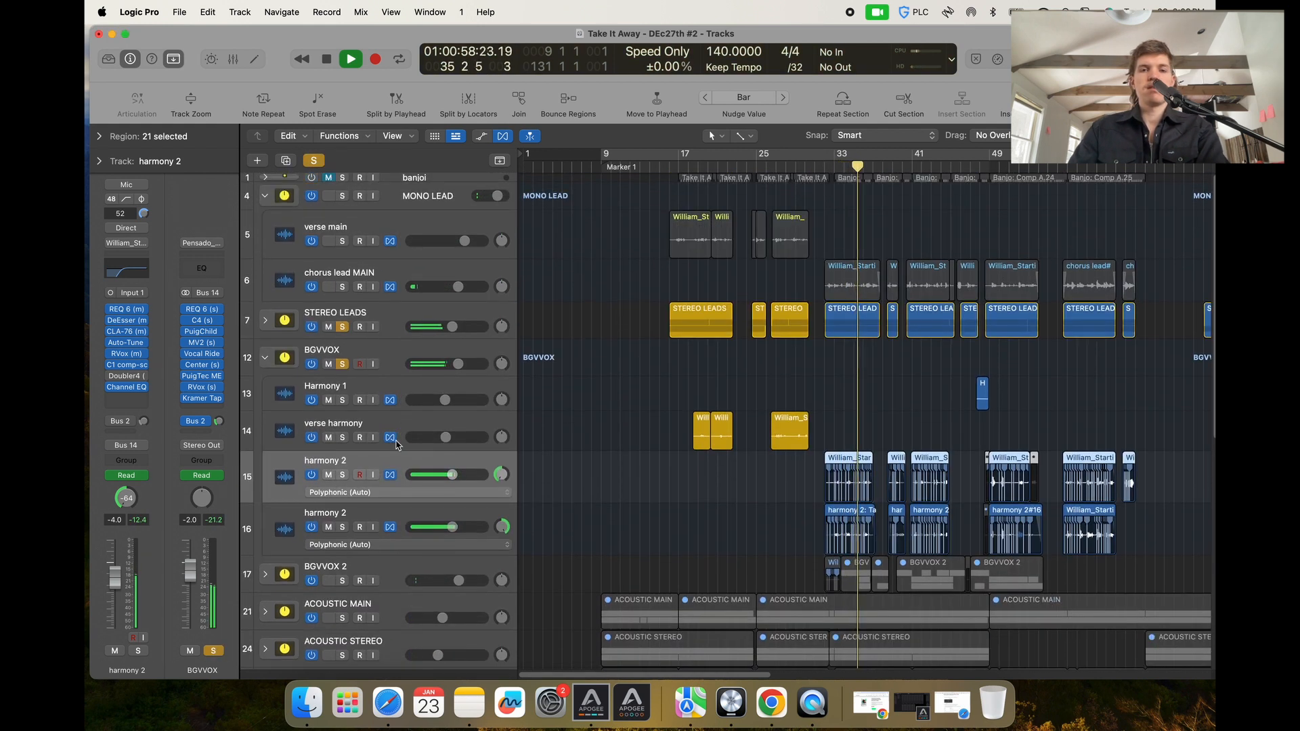
# Solo the MONO LEAD and BGVVOX 2 tracks as well to hear all vocals together.
pyautogui.click(342, 196)
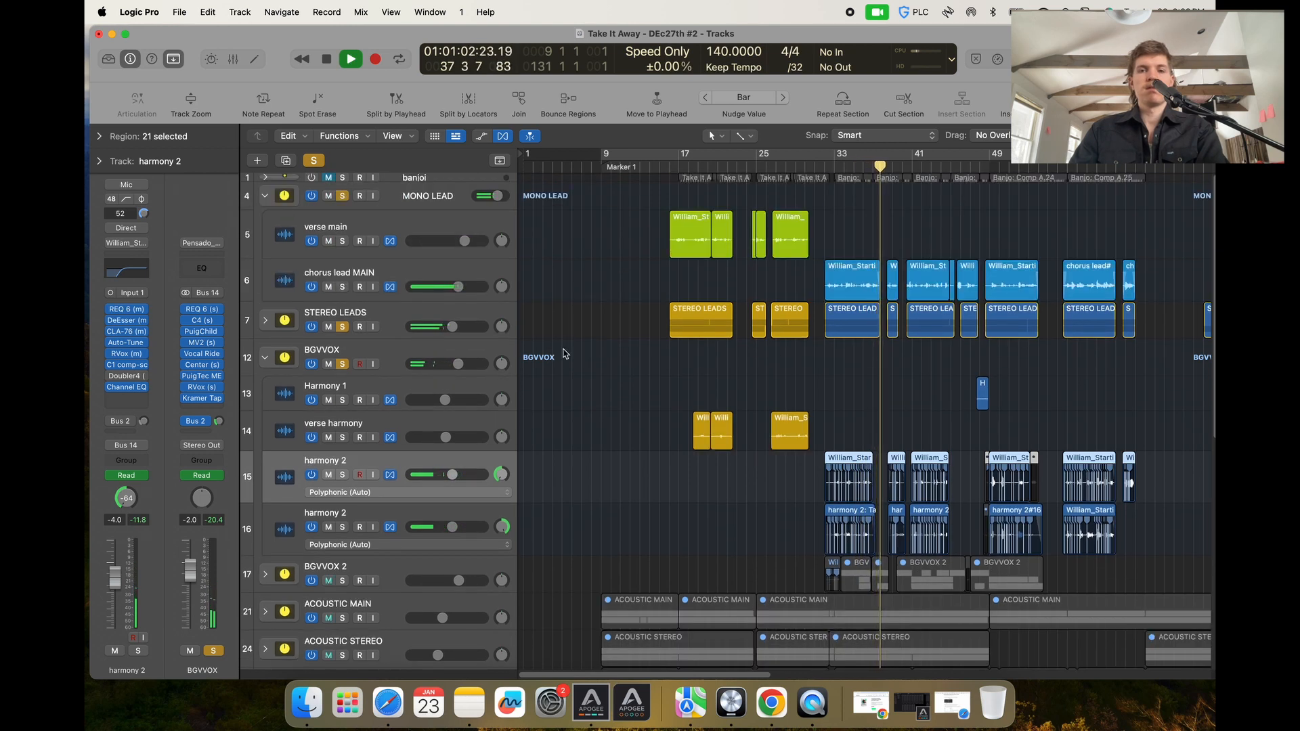
pyautogui.press('super+Right')
pyautogui.press('super+Right')
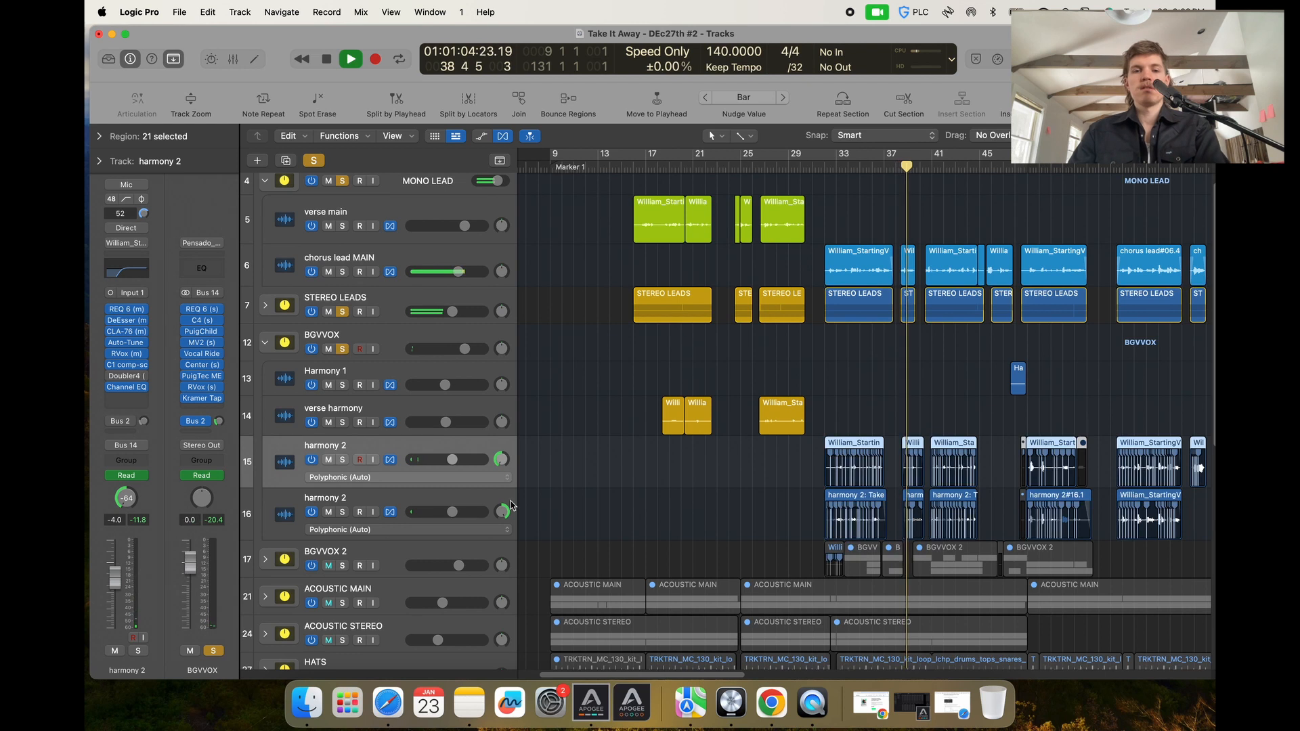
pyautogui.click(343, 565)
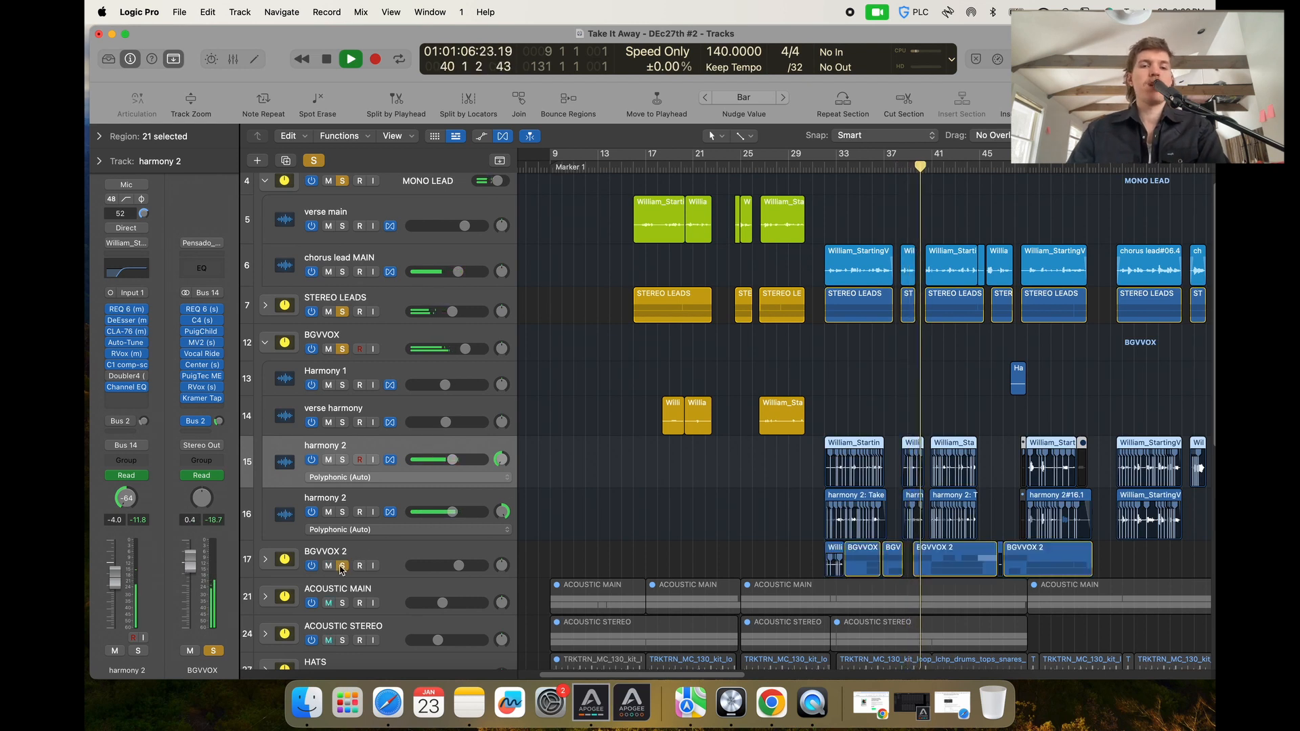
# Collapse the BGVVOX and MONO LEAD folder tracks.
pyautogui.press('super+Down')
pyautogui.press('super+Down')
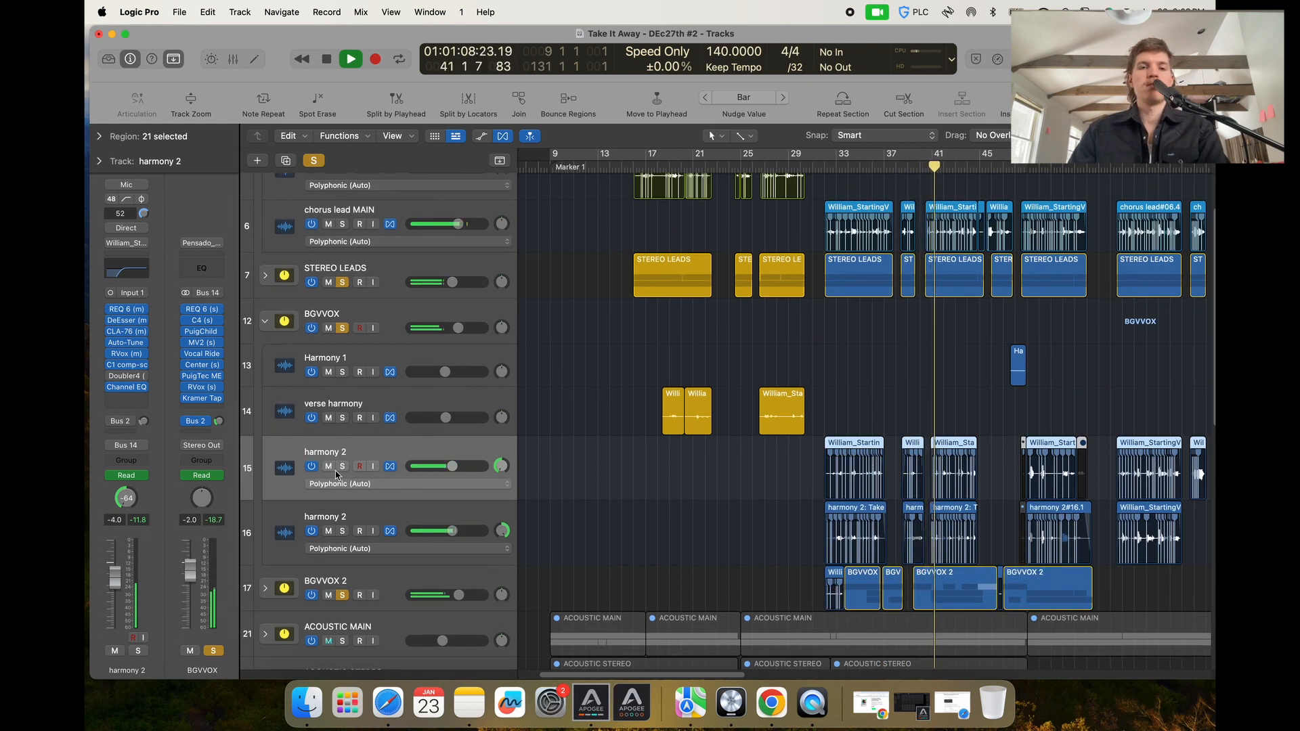
pyautogui.click(264, 321)
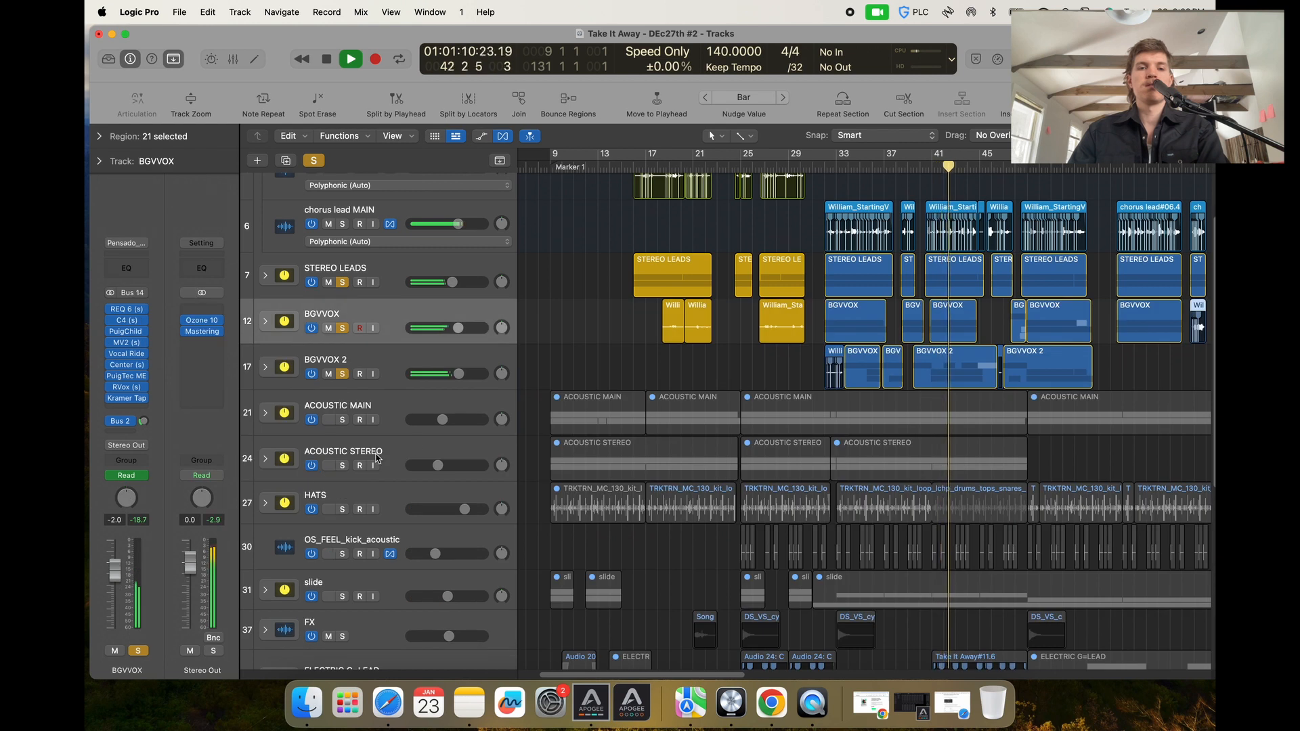
pyautogui.scroll(3, 601, 421)
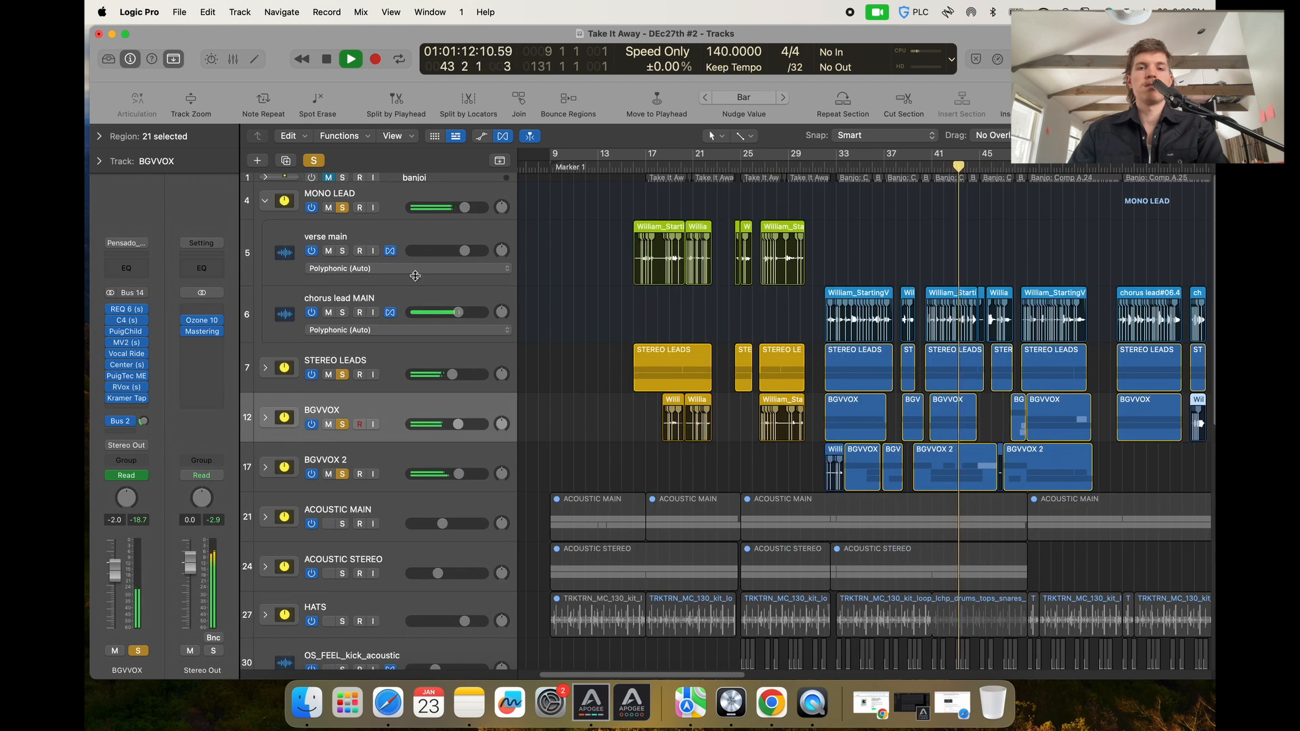
pyautogui.click(264, 200)
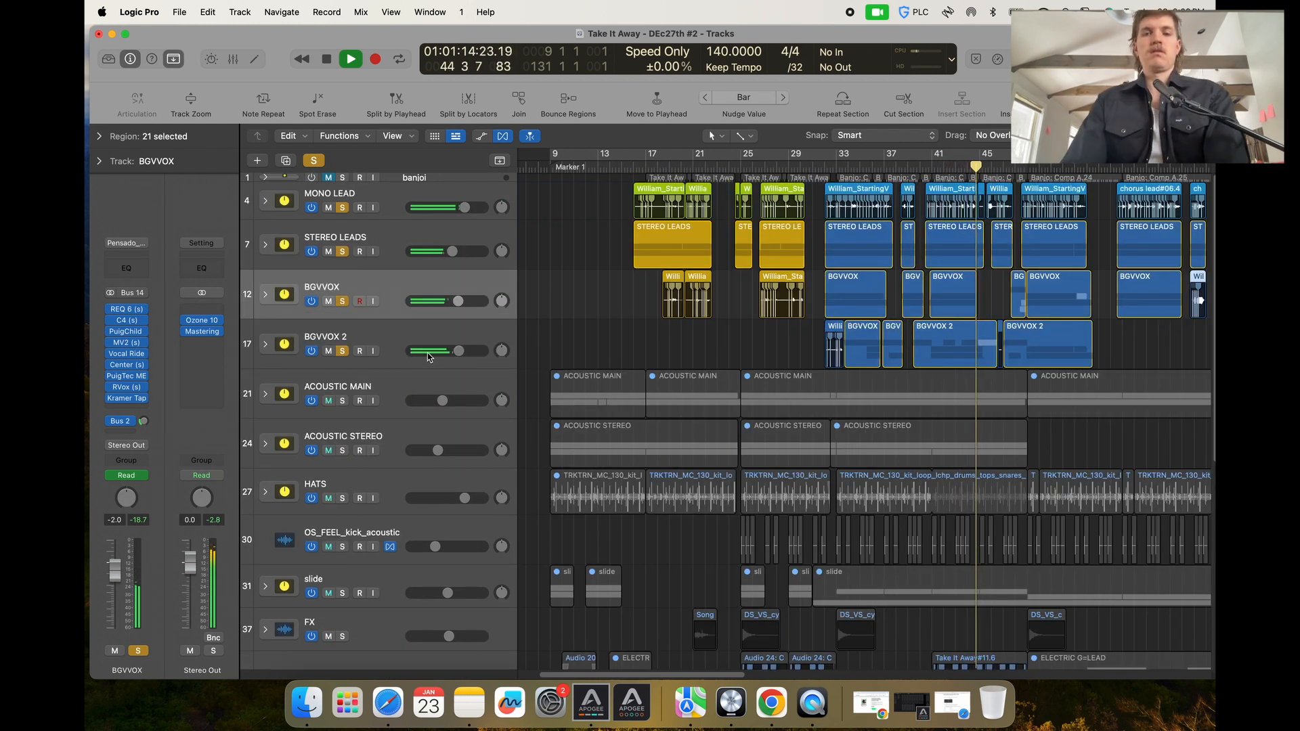
# Stop playback, solo the ACOUSTIC MAIN and ACOUSTIC STEREO tracks, and restart playback from bar 17.
pyautogui.press('space')
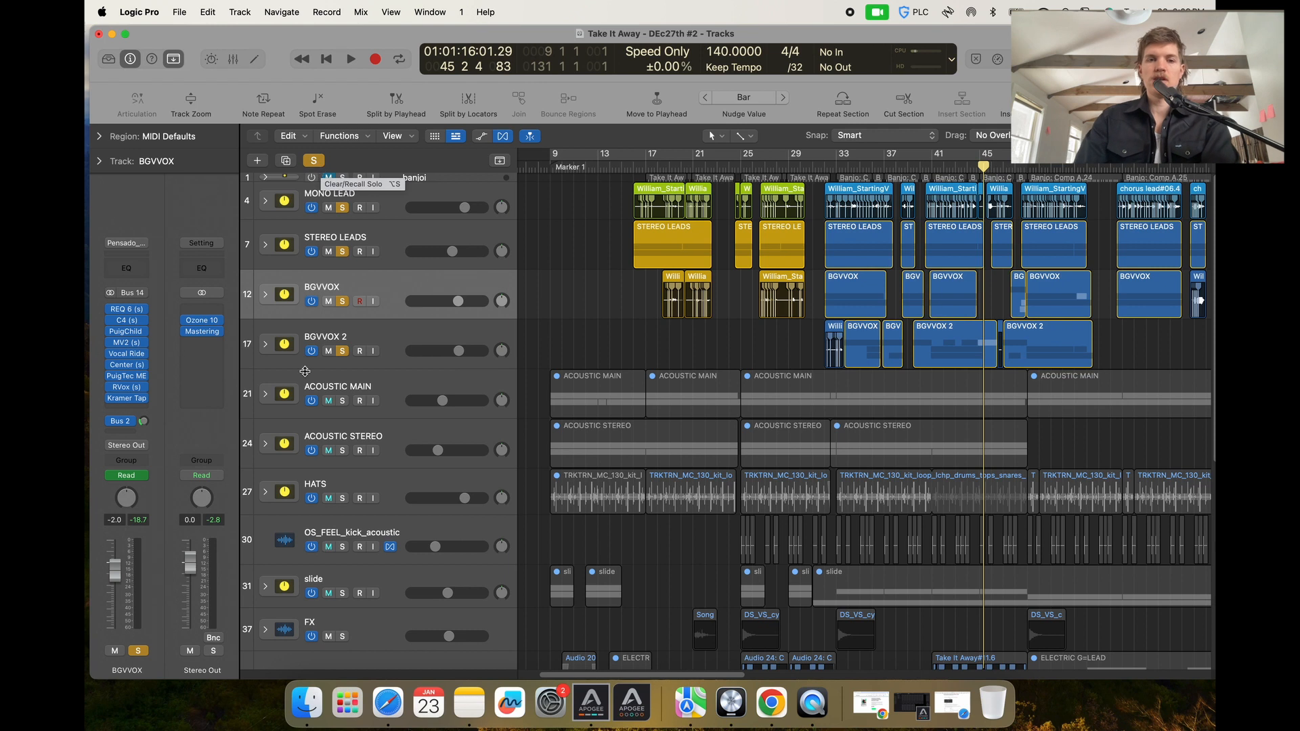
pyautogui.moveTo(341, 402); pyautogui.dragTo(359, 439)
pyautogui.click(633, 167)
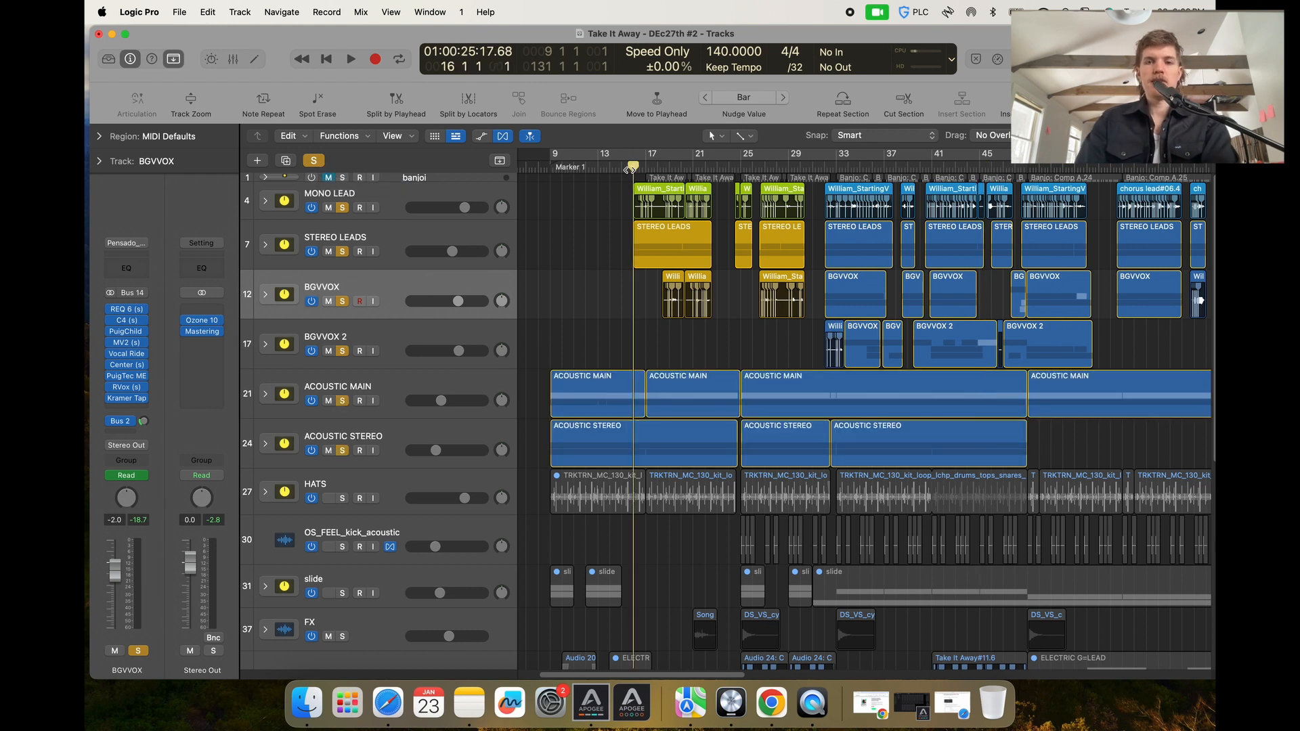
pyautogui.press('space')
# Solo the HATS and slide tracks during playback.
pyautogui.press('super+Up')
pyautogui.click(342, 444)
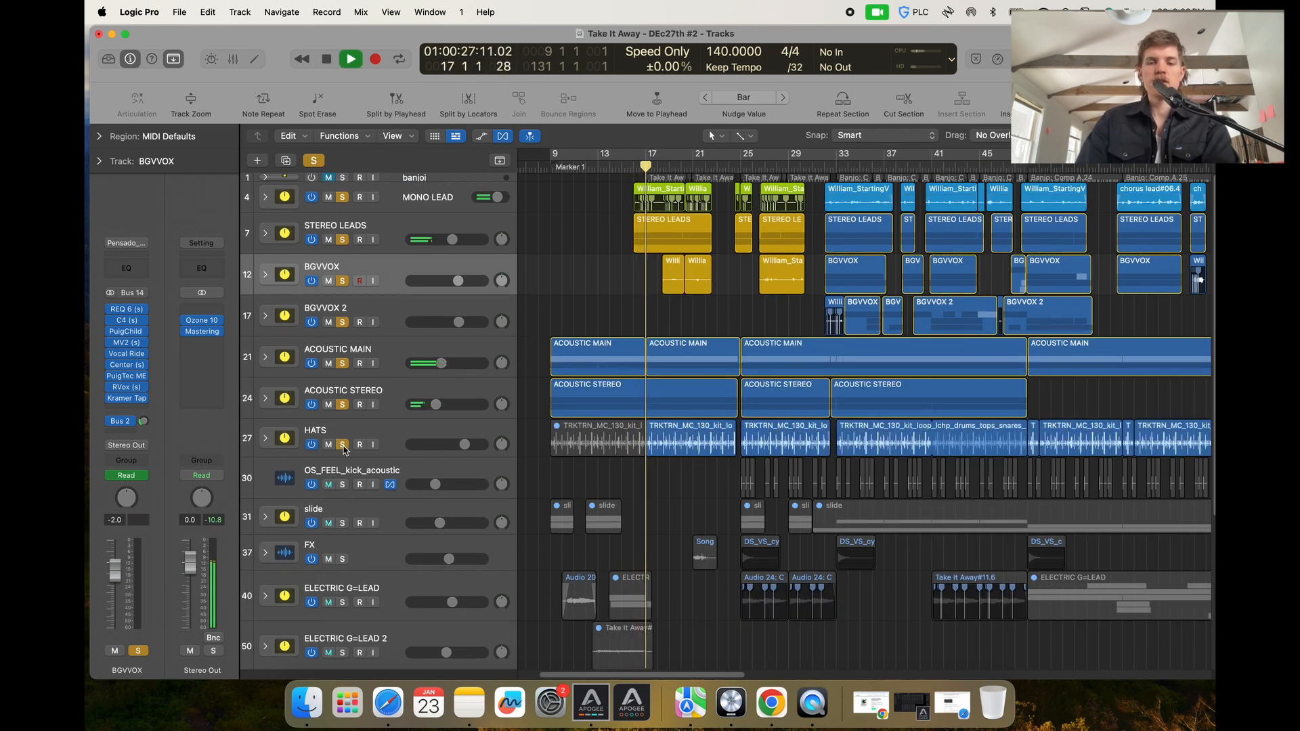
pyautogui.scroll(-2, 466, 456)
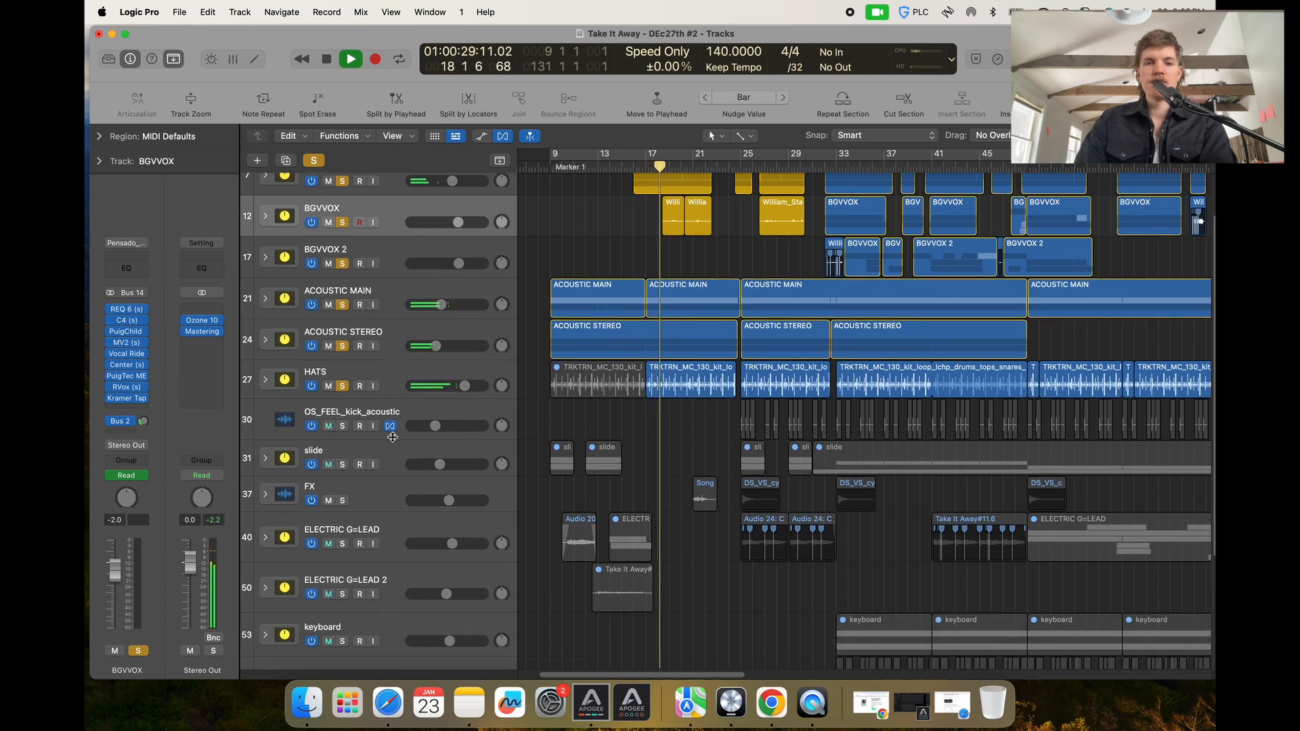
pyautogui.click(343, 465)
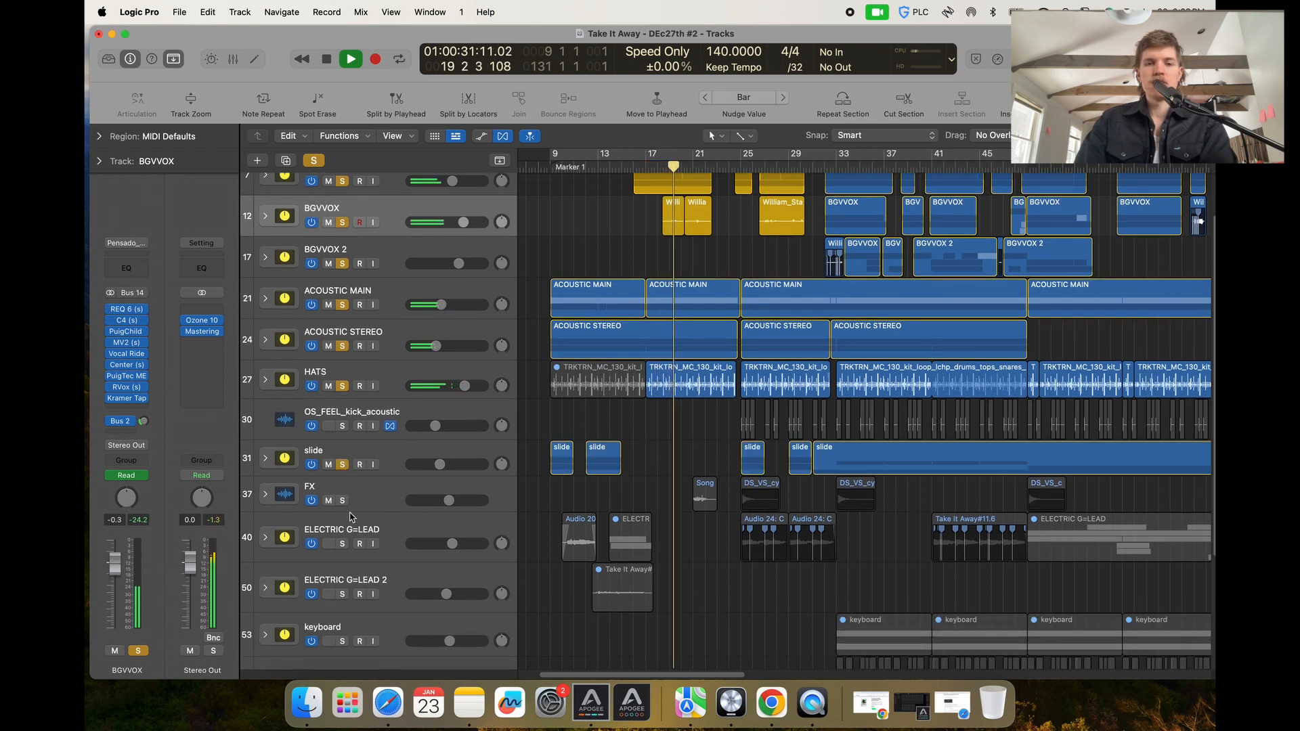
# Solo the OS_FEEL_kick_acoustic and FX tracks as well.
pyautogui.scroll(-5, 351, 518)
pyautogui.scroll(4, 759, 256)
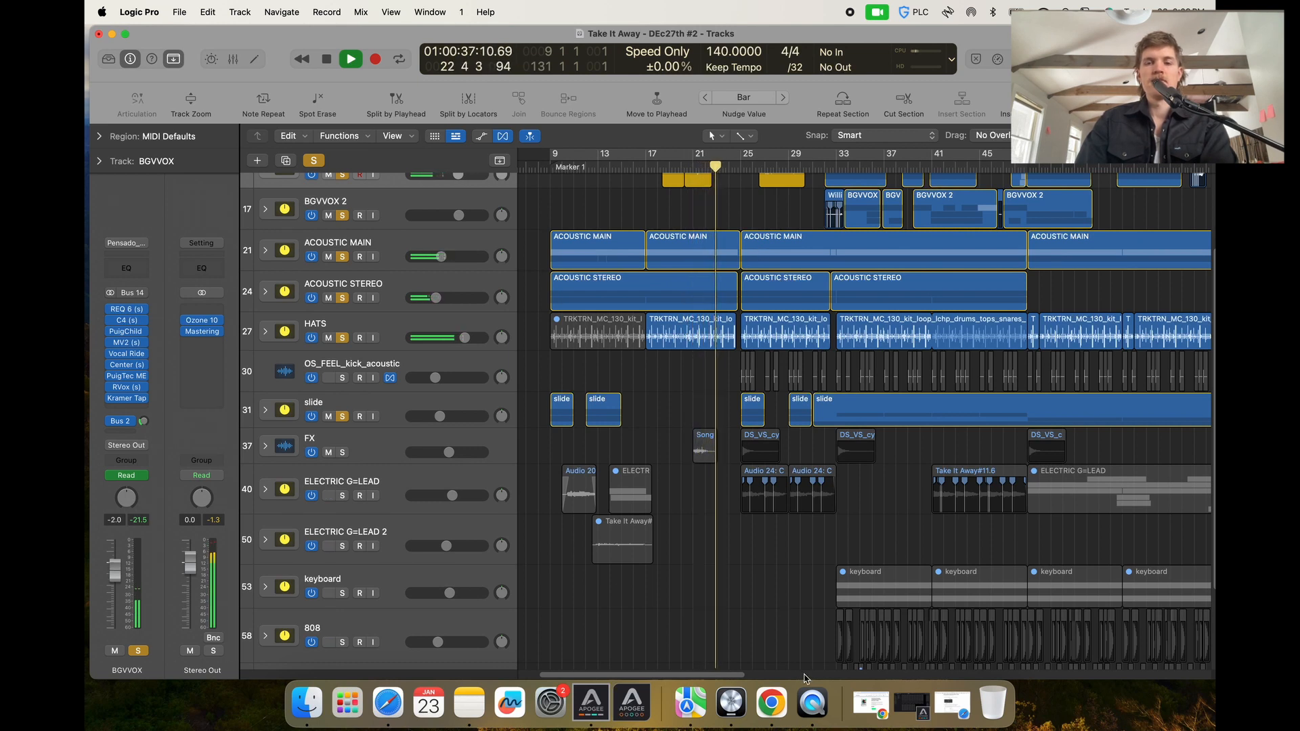
pyautogui.press('super+Right')
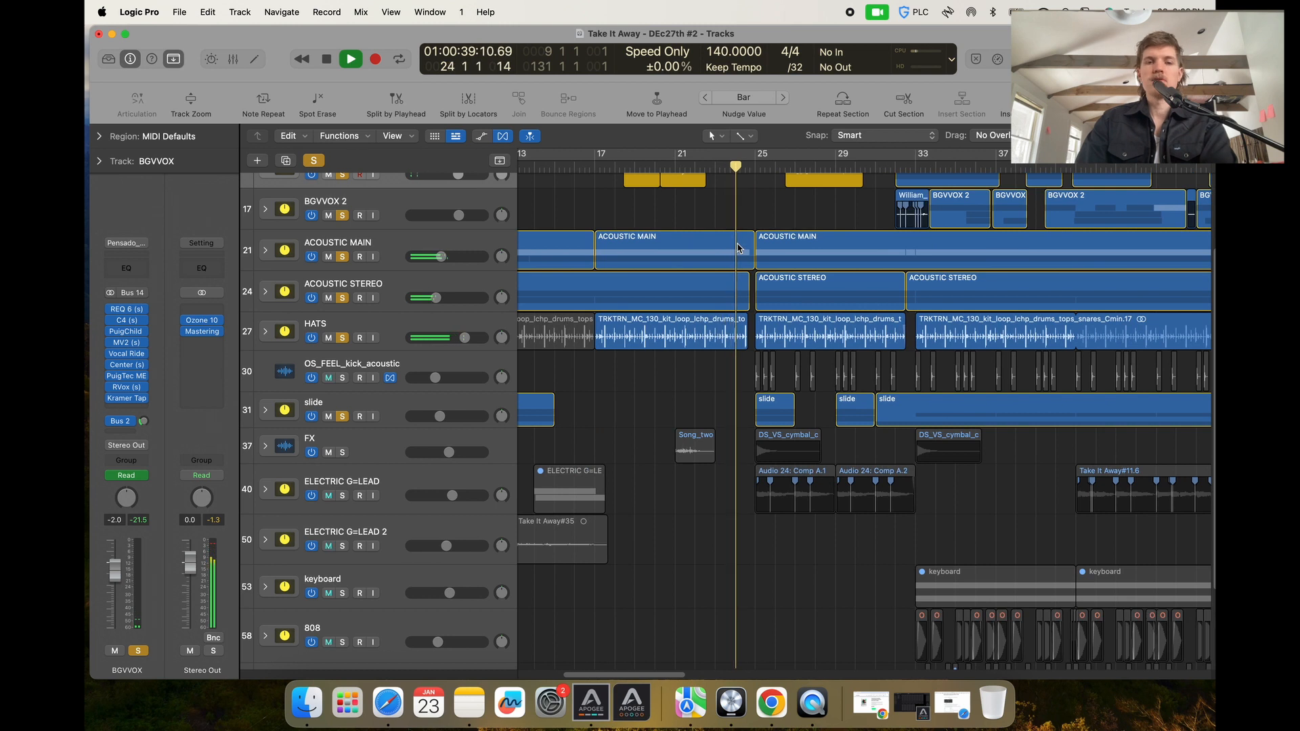
pyautogui.click(343, 377)
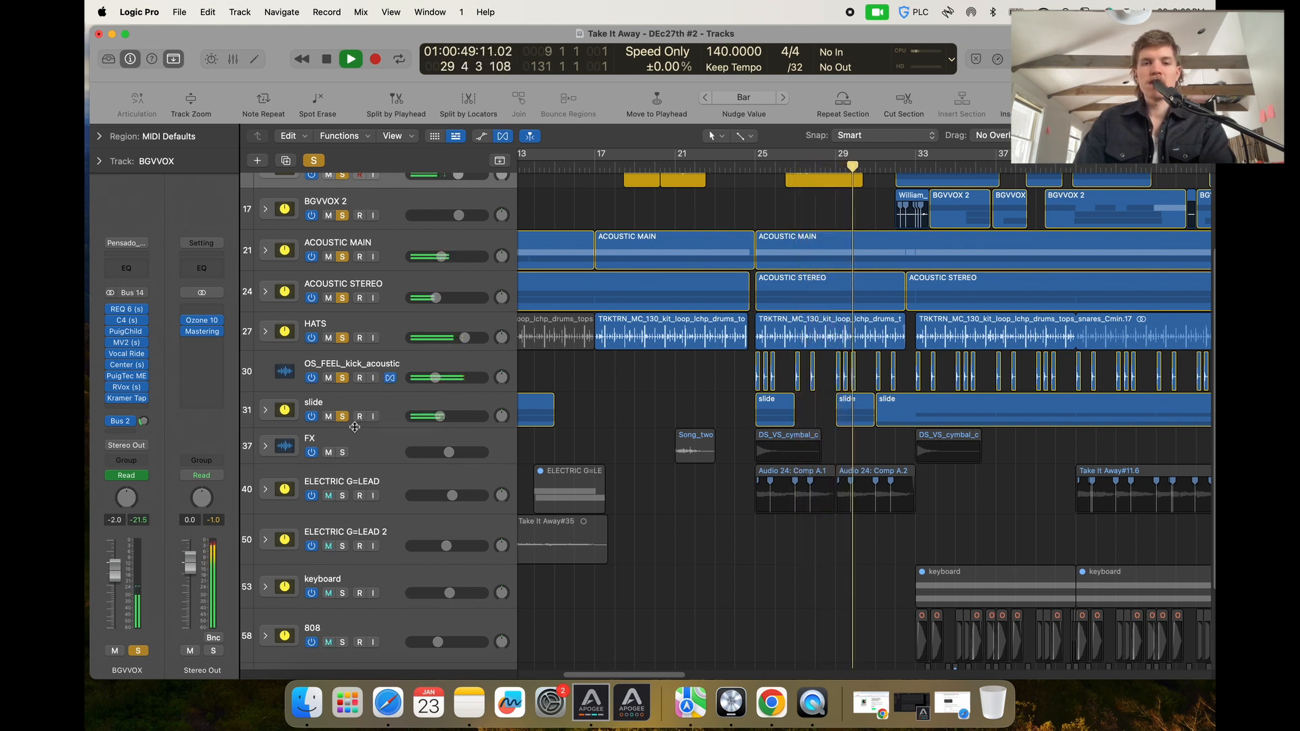
pyautogui.click(343, 452)
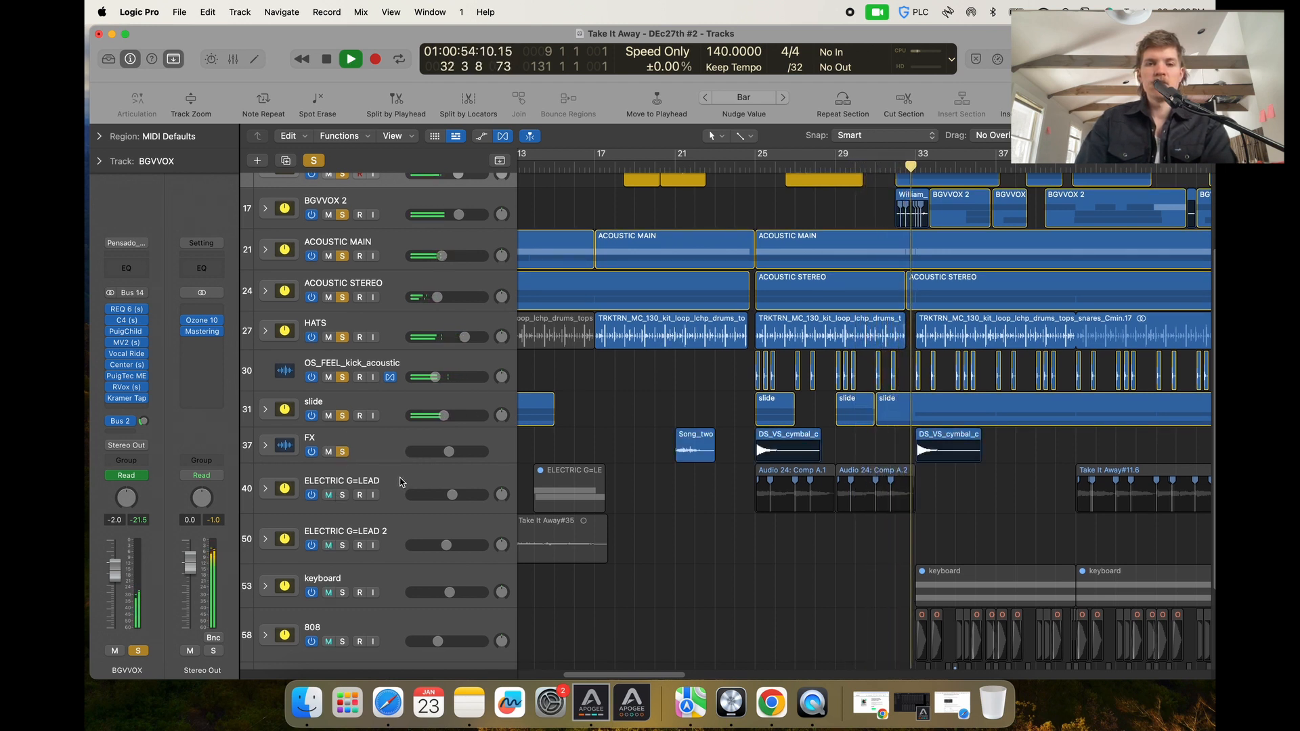
# Clear all track solos.
pyautogui.click(313, 161)
pyautogui.scroll(-3, 612, 415)
pyautogui.scroll(3, 612, 415)
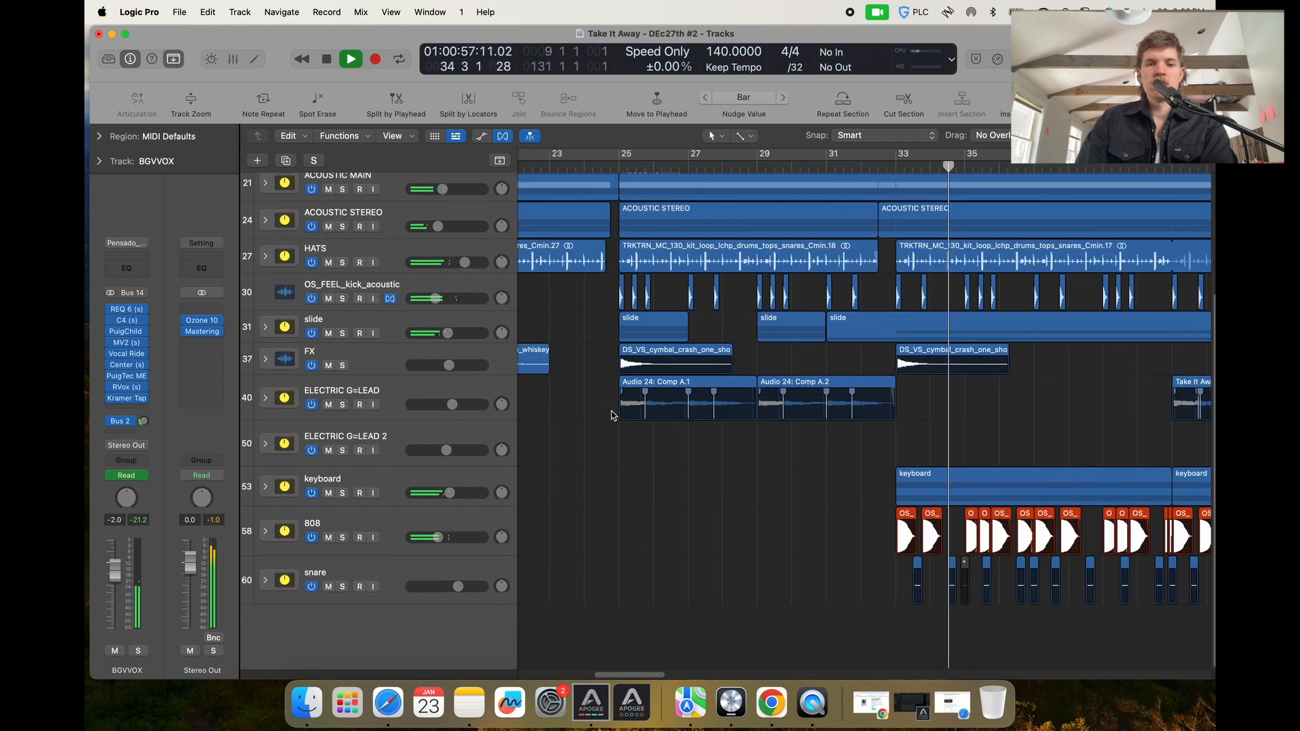
pyautogui.hscroll(2, 612, 415)
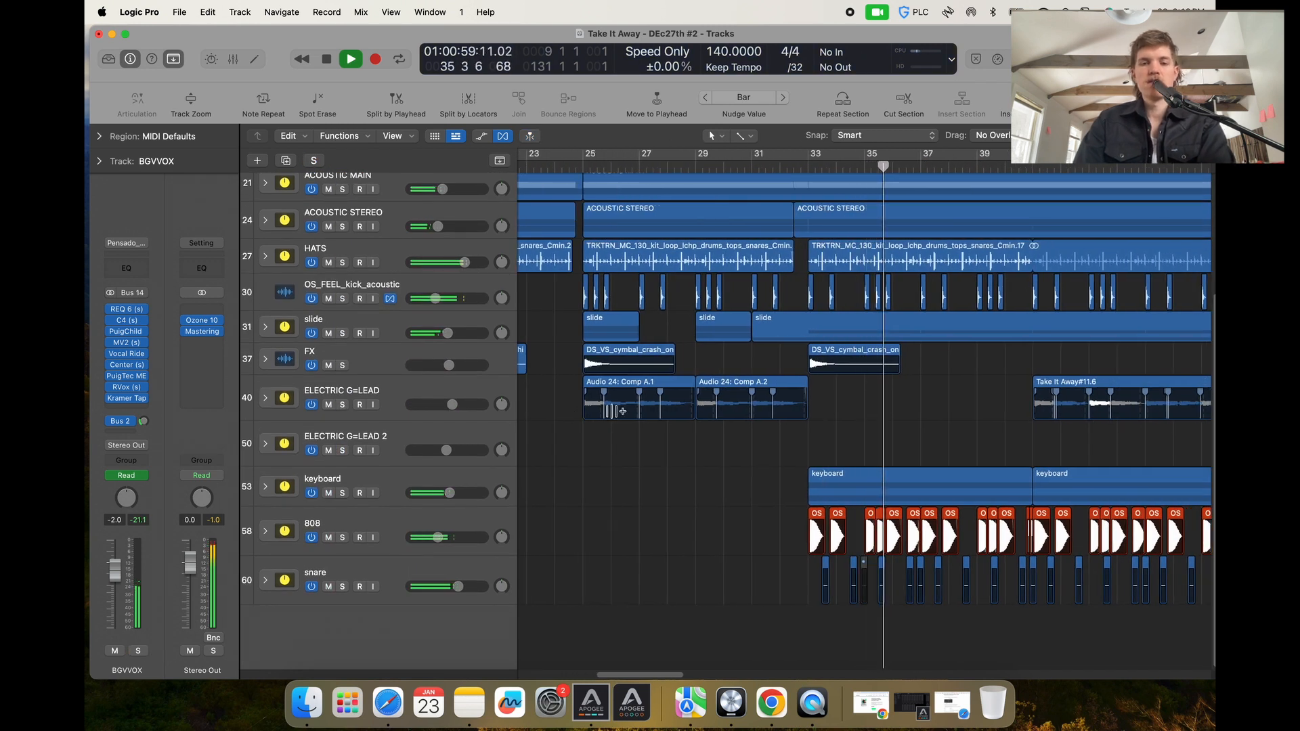
# Solo the snare, 808 and HATS tracks during playback.
pyautogui.click(342, 587)
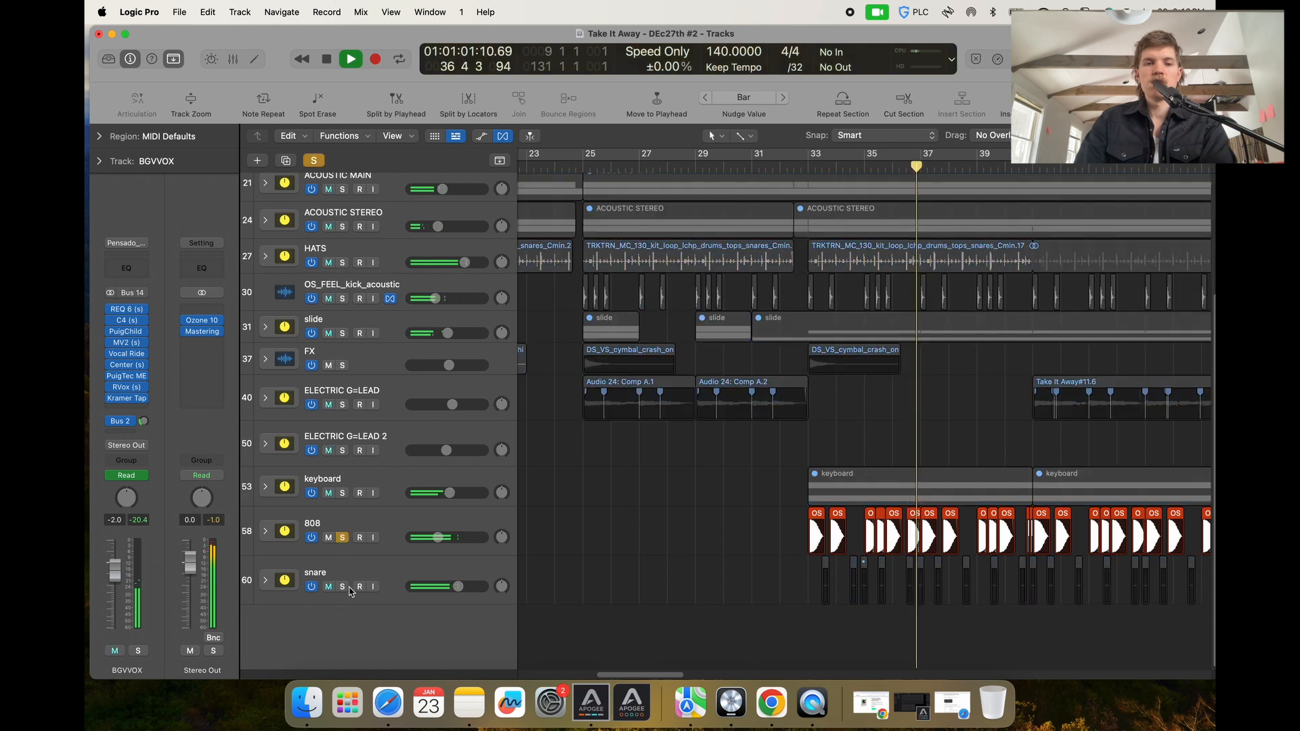
pyautogui.click(342, 537)
pyautogui.click(341, 485)
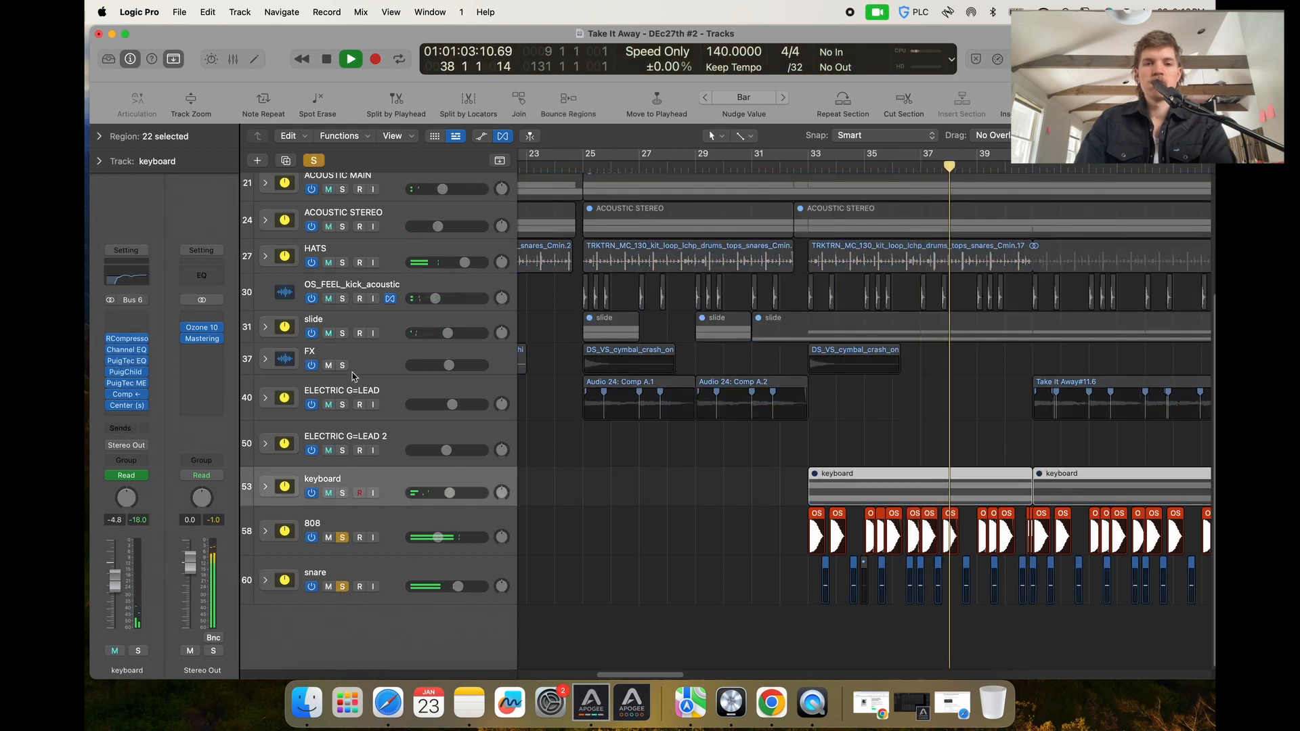
pyautogui.click(342, 262)
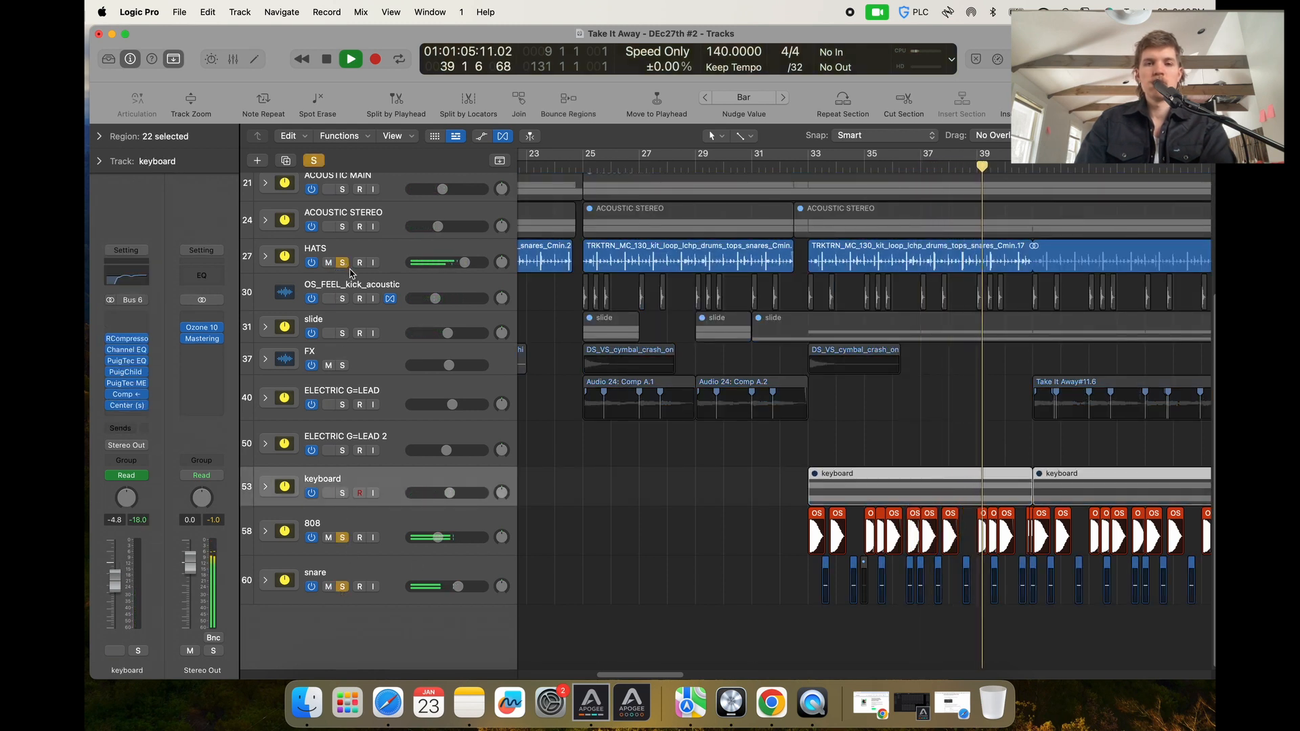
# Move the 808 and snare tracks up to sit directly below HATS.
pyautogui.click(415, 535)
pyautogui.keyDown('shift'); pyautogui.click(399, 580); pyautogui.keyUp('shift')
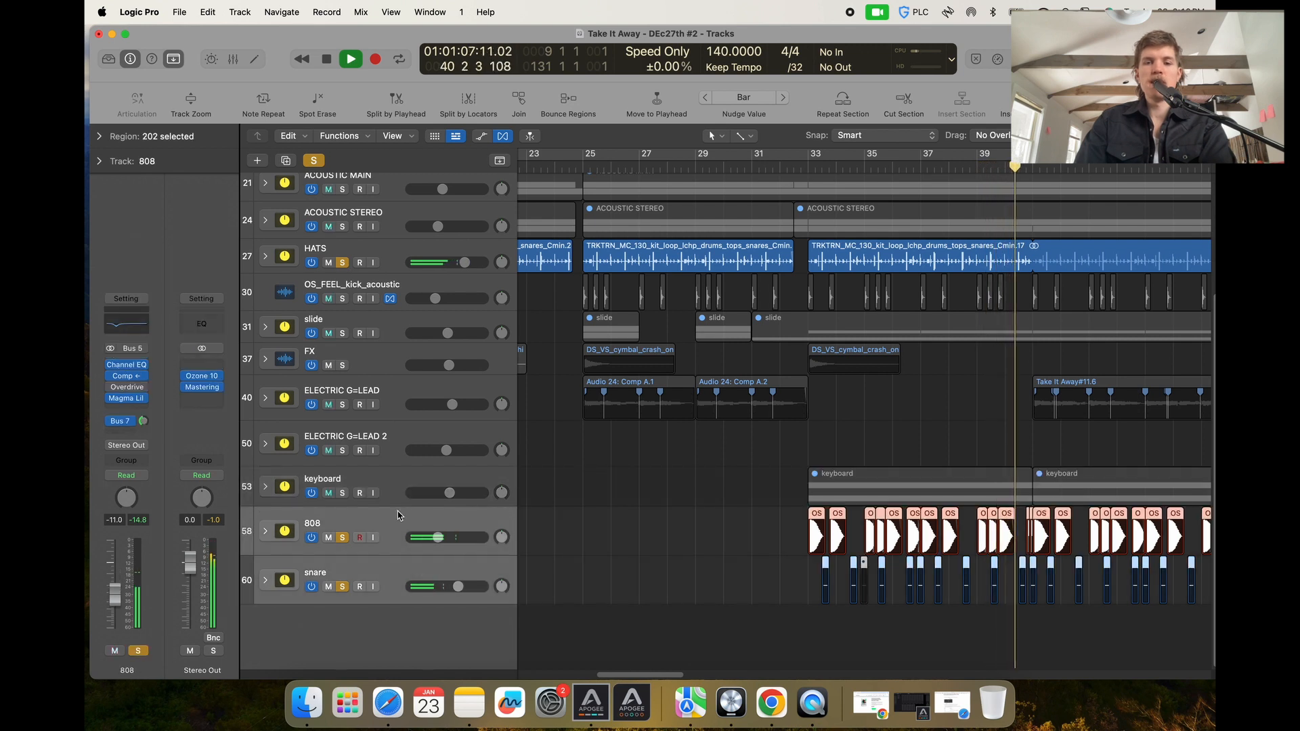
pyautogui.moveTo(400, 518); pyautogui.dragTo(382, 291)
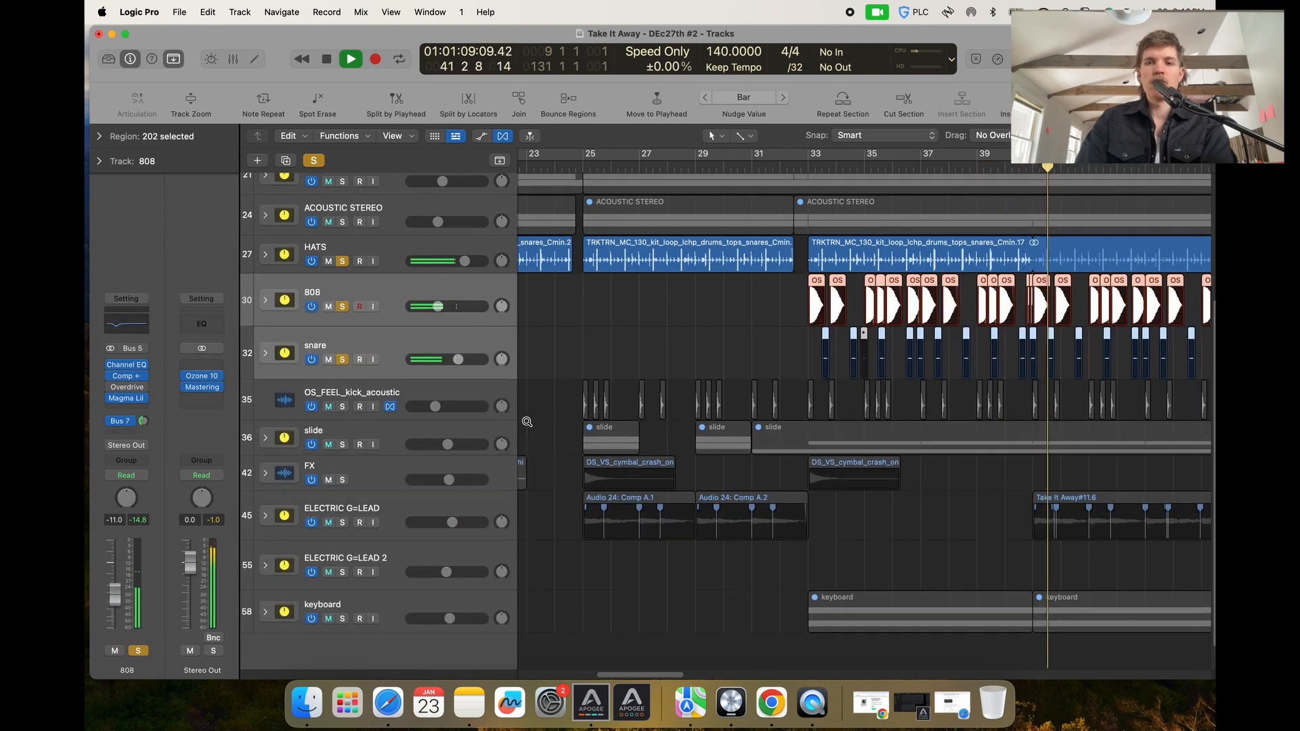
# Zoom in on the 808 and snare regions around bar 33 and inspect an 808 region's parameters.
pyautogui.click(555, 366)
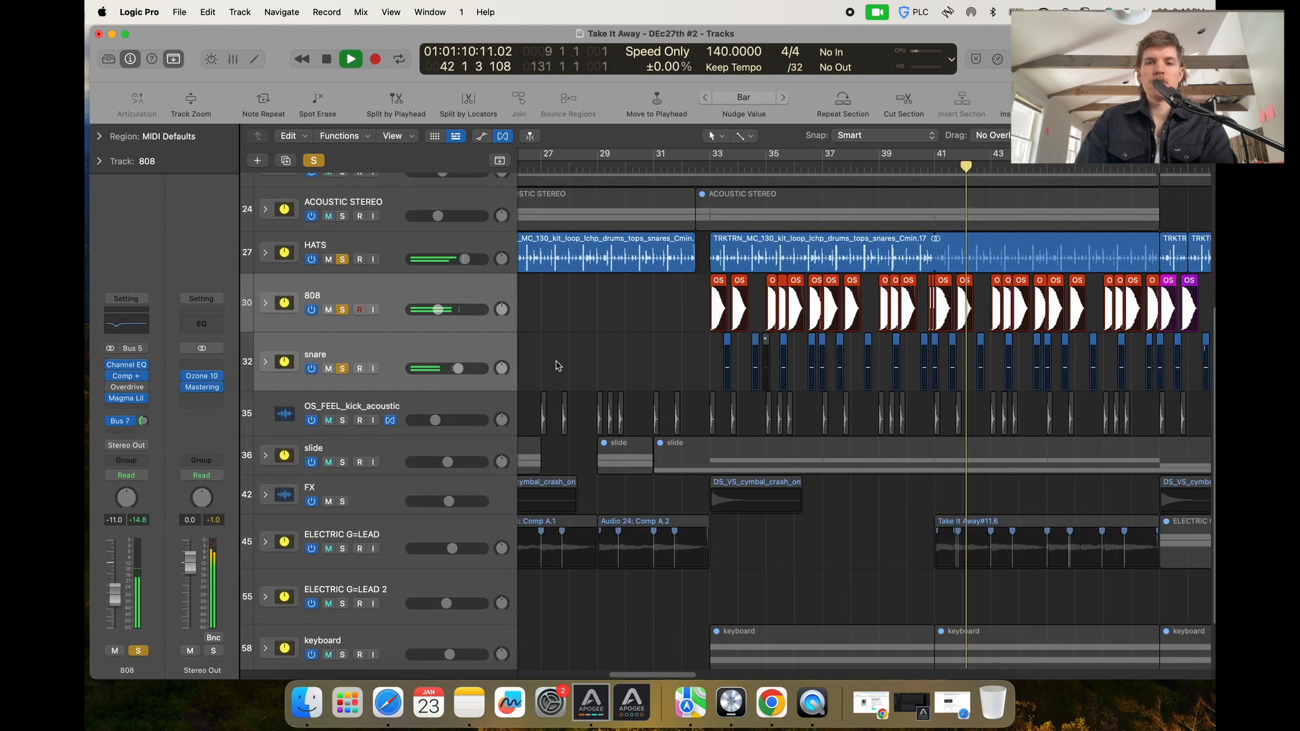
pyautogui.click(717, 300)
pyautogui.click(119, 141)
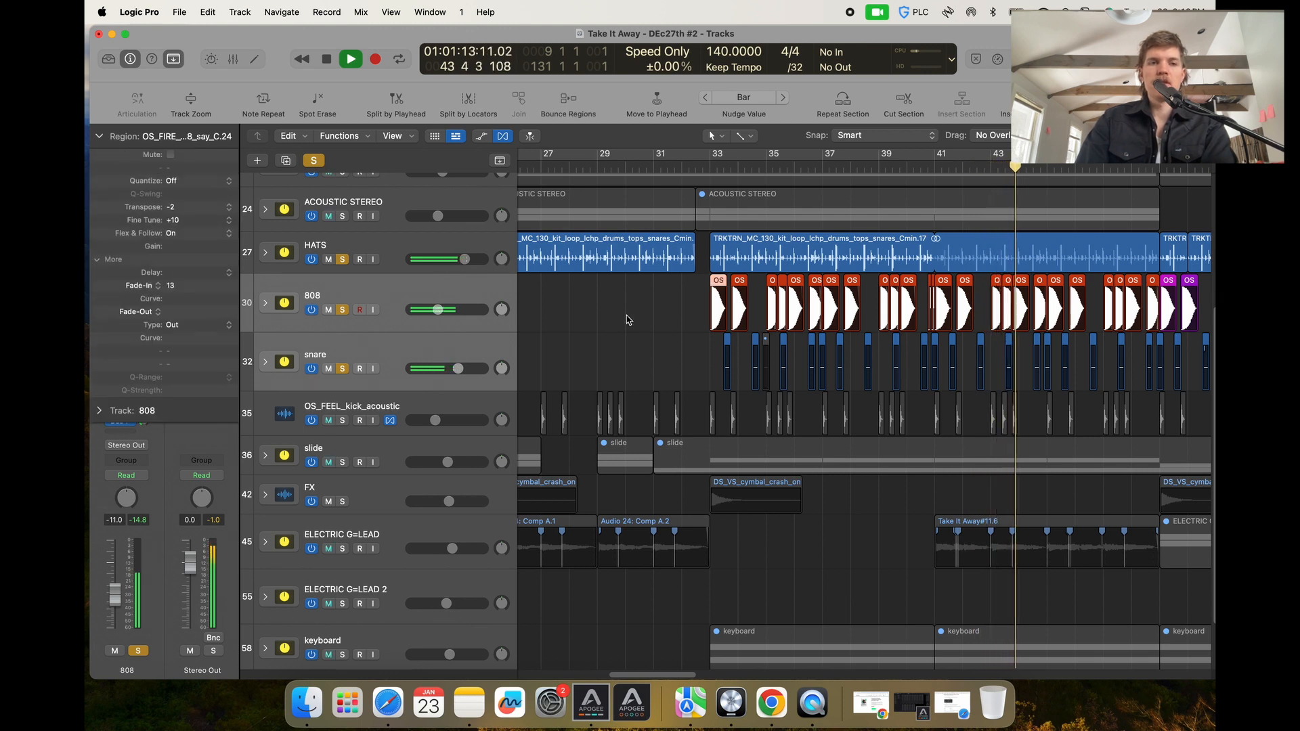
pyautogui.press('super+Right')
pyautogui.press('super+Right')
pyautogui.press('super+Down')
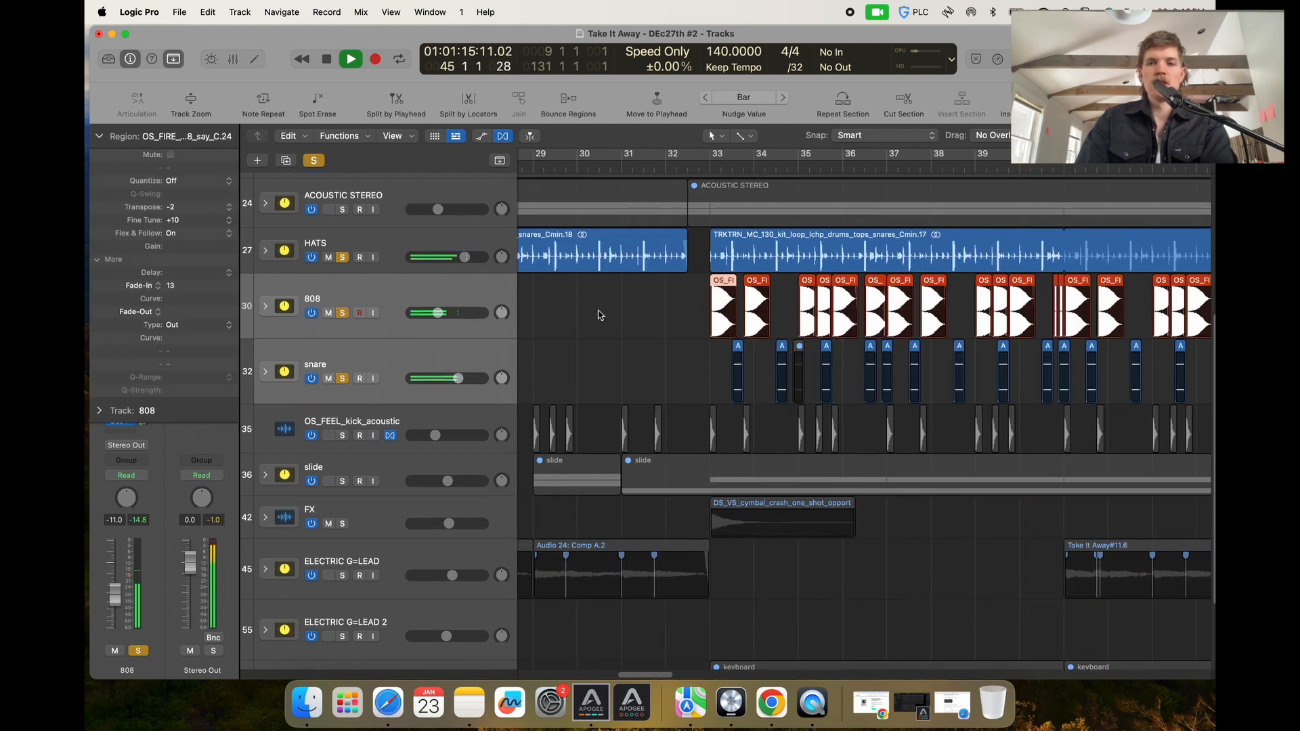
pyautogui.press('super+Up')
pyautogui.press('super+Up')
pyautogui.press('super+Right')
pyautogui.press('super+Right')
pyautogui.press('super+Right')
pyautogui.press('super+Left')
pyautogui.press('super+Left')
pyautogui.press('super+Left')
pyautogui.press('super+Left')
pyautogui.press('super+Left')
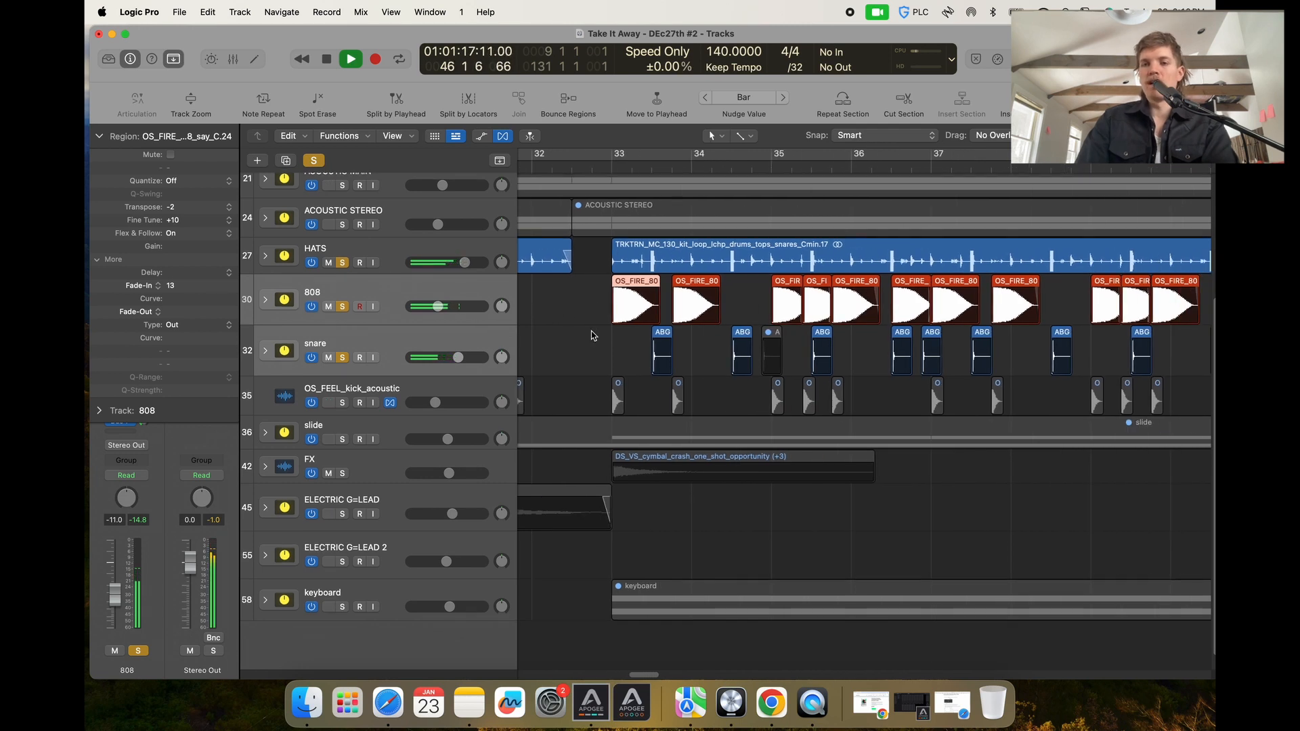
pyautogui.press('super+Right')
pyautogui.press('super+Right')
pyautogui.press('super+Right')
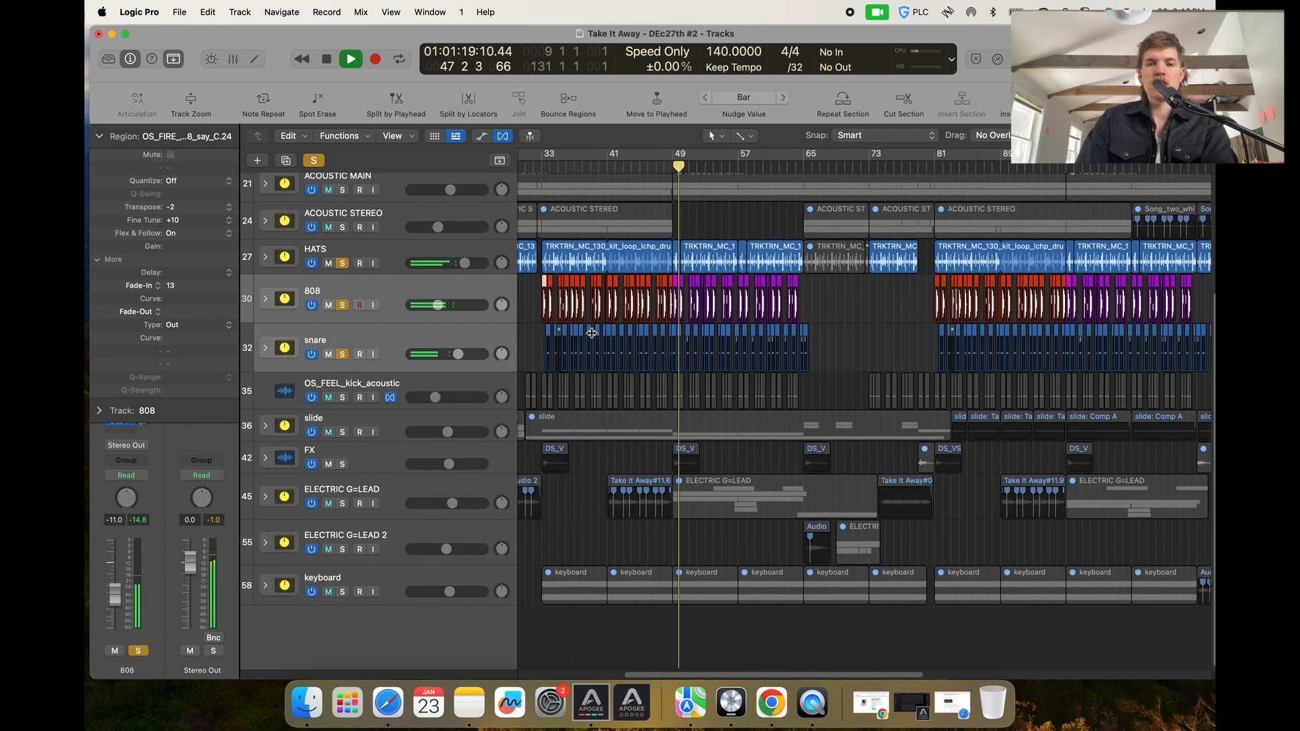
pyautogui.click(439, 292)
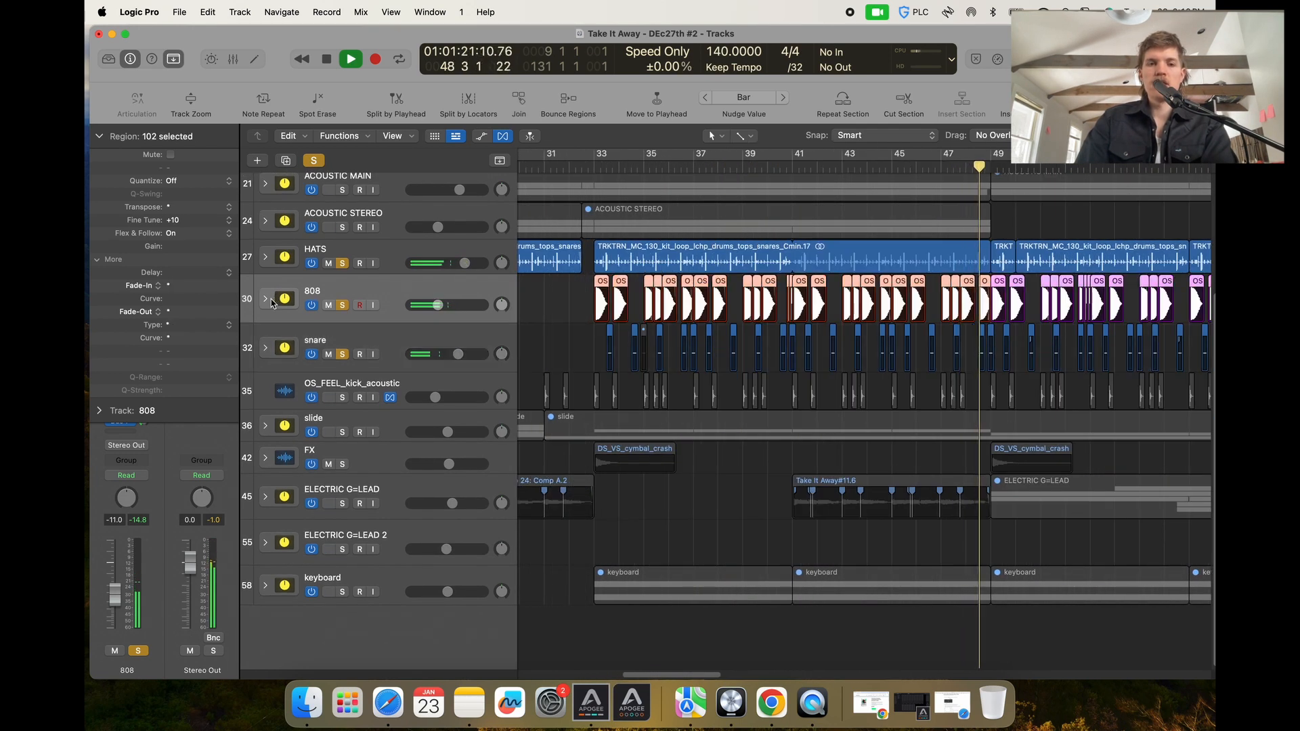
pyautogui.click(531, 299)
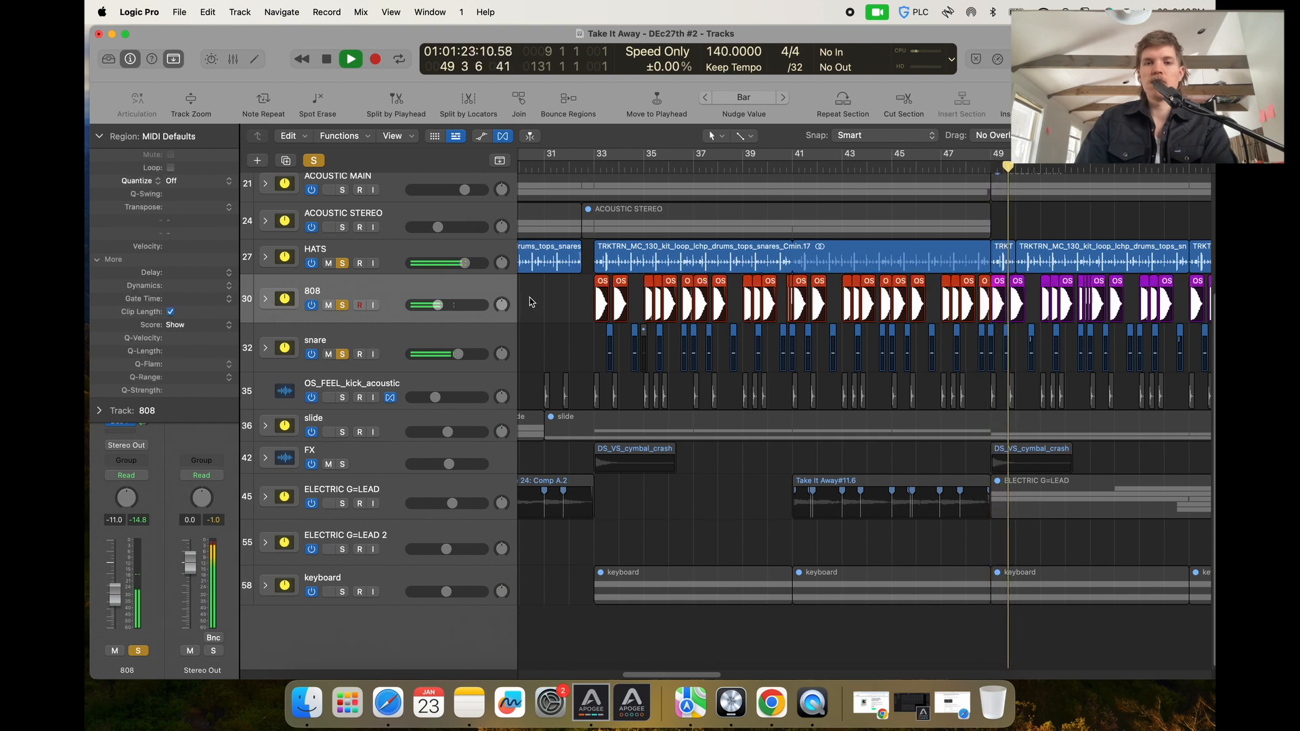
pyautogui.click(96, 137)
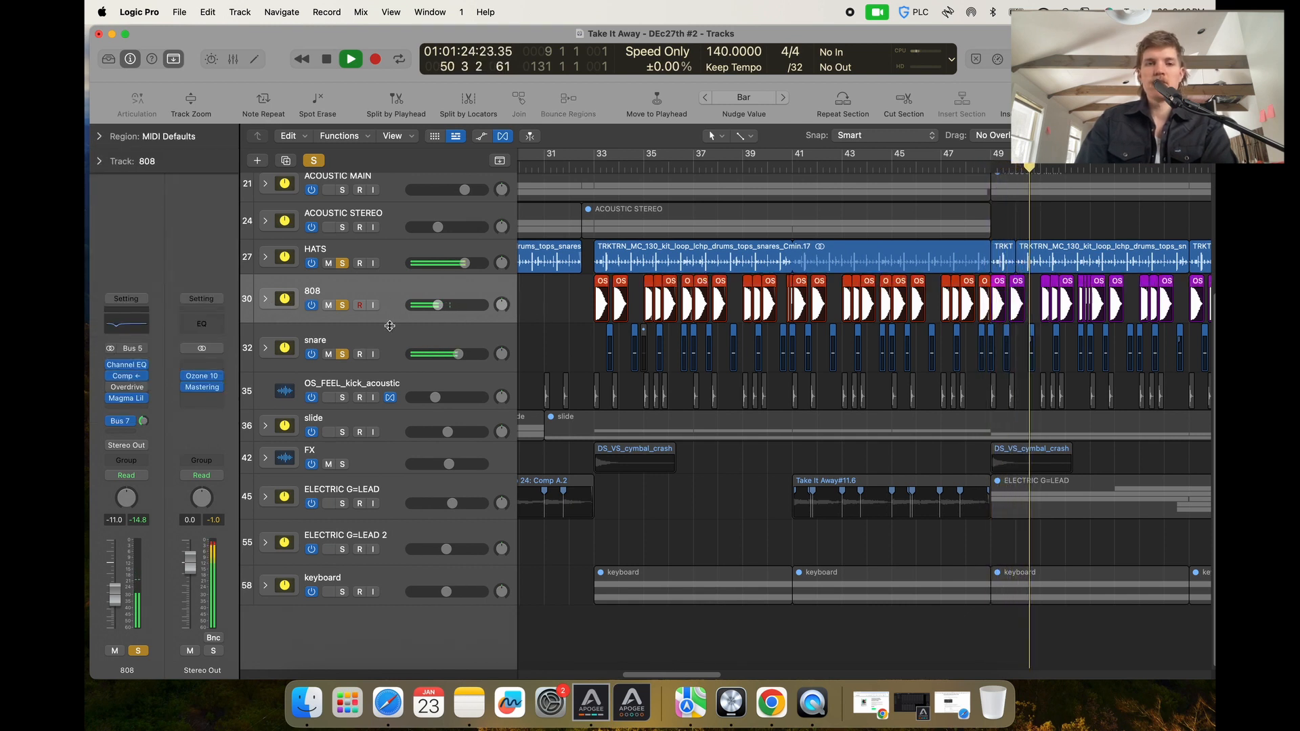
# Solo the OS_FEEL_kick_acoustic track and open the 808 track's Channel EQ.
pyautogui.click(343, 397)
pyautogui.hscroll(-1, 498, 319)
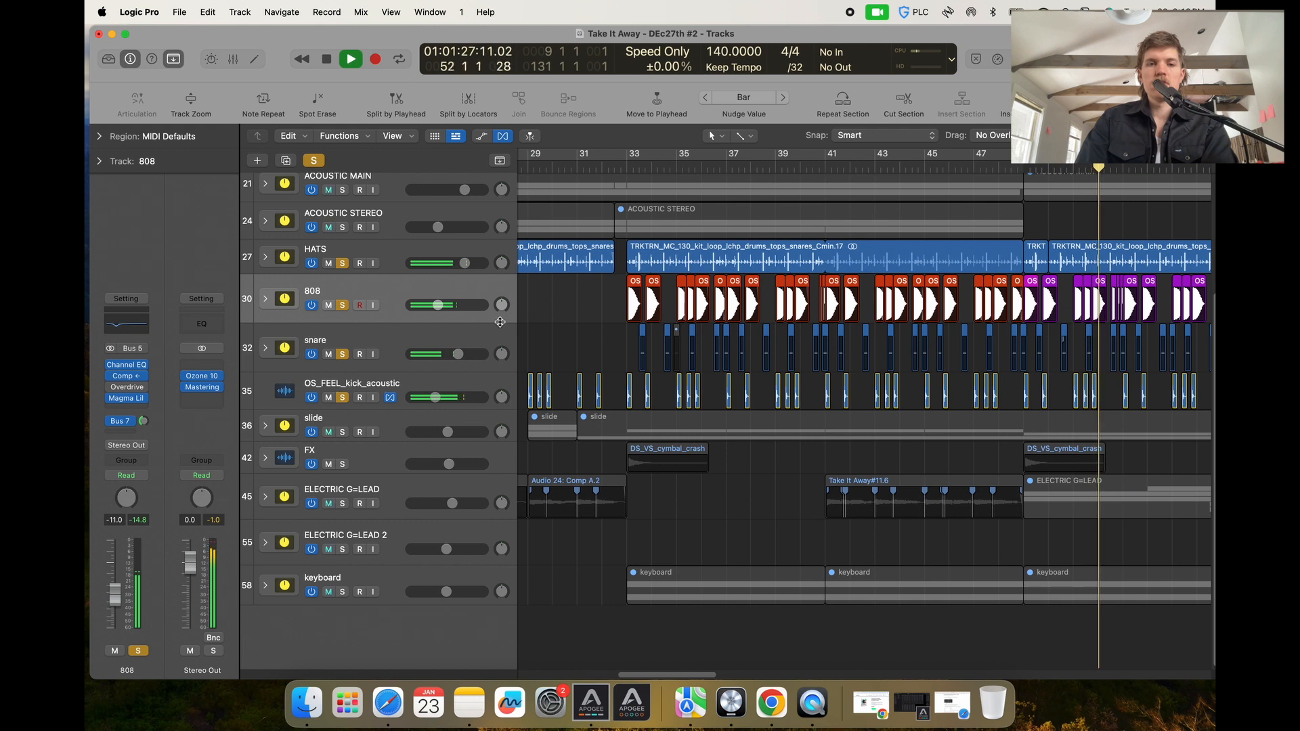
pyautogui.click(136, 324)
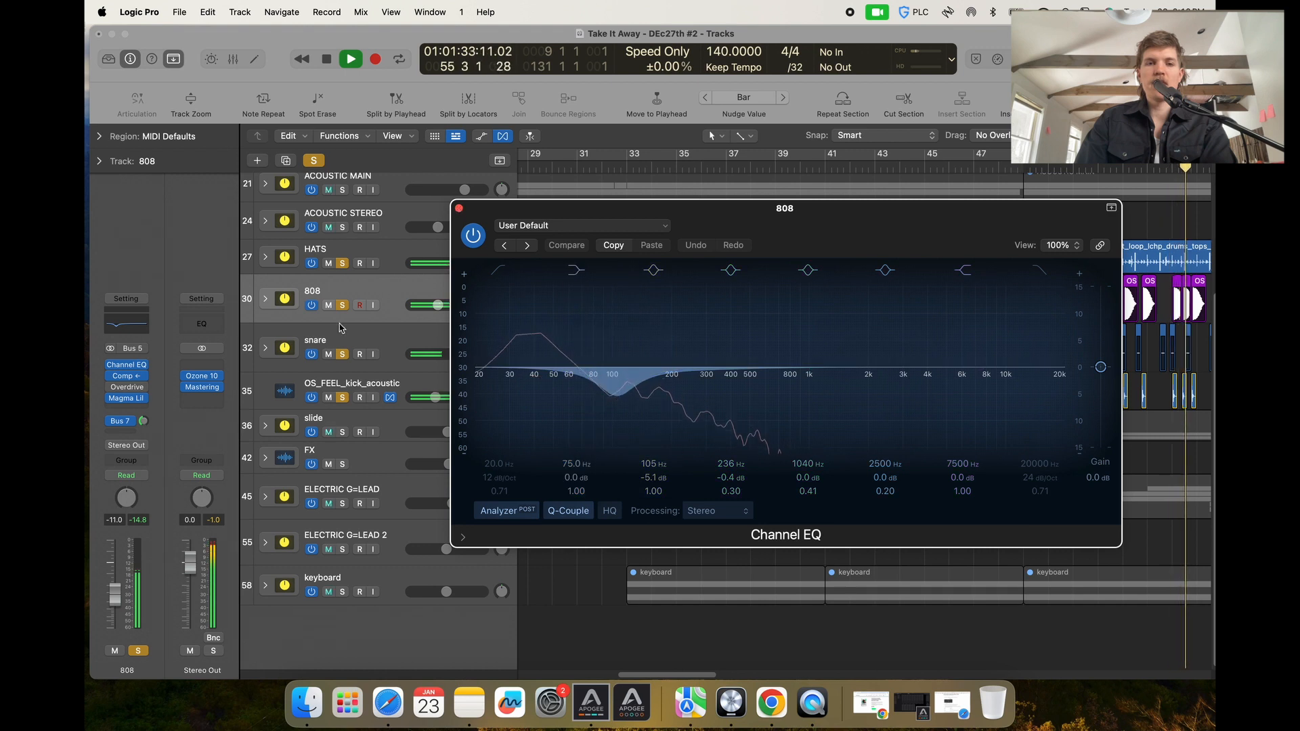
# Open the OS_FEEL_kick_acoustic Channel EQ to compare with the 808 EQ, then close both EQ windows.
pyautogui.click(343, 385)
pyautogui.click(123, 348)
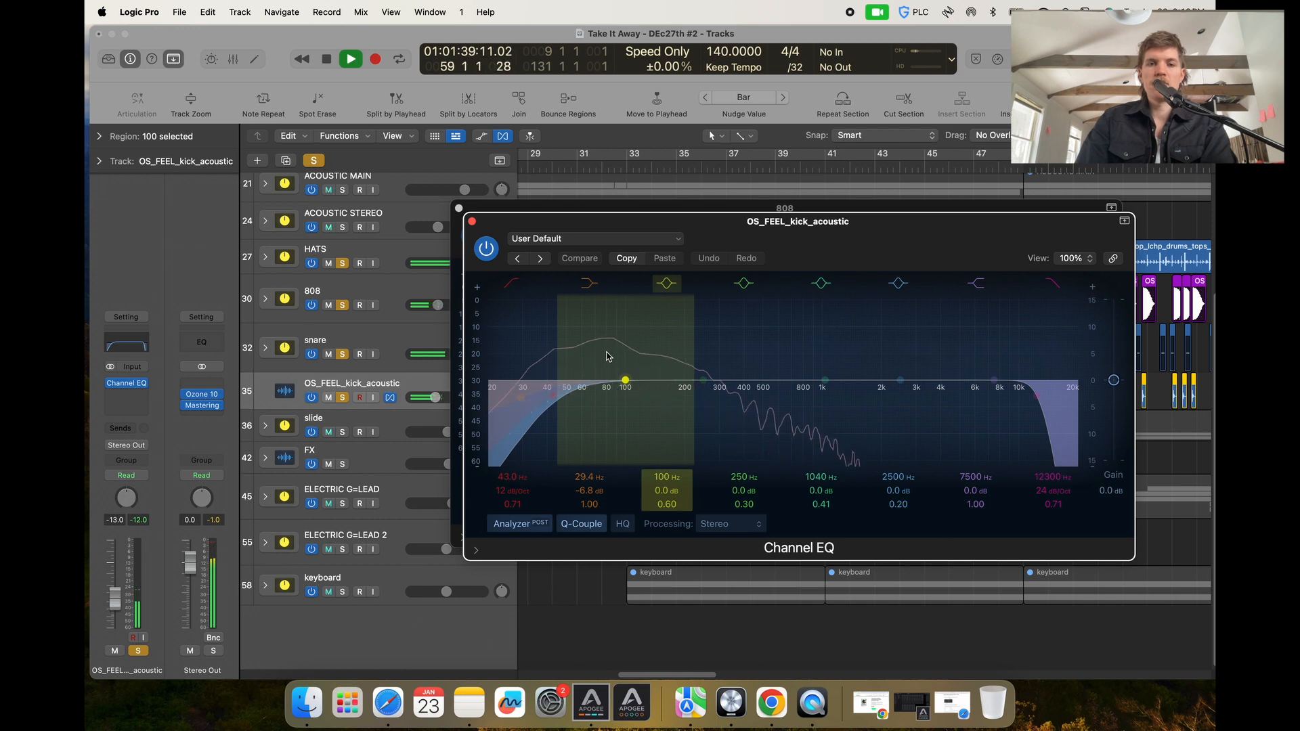
pyautogui.click(472, 222)
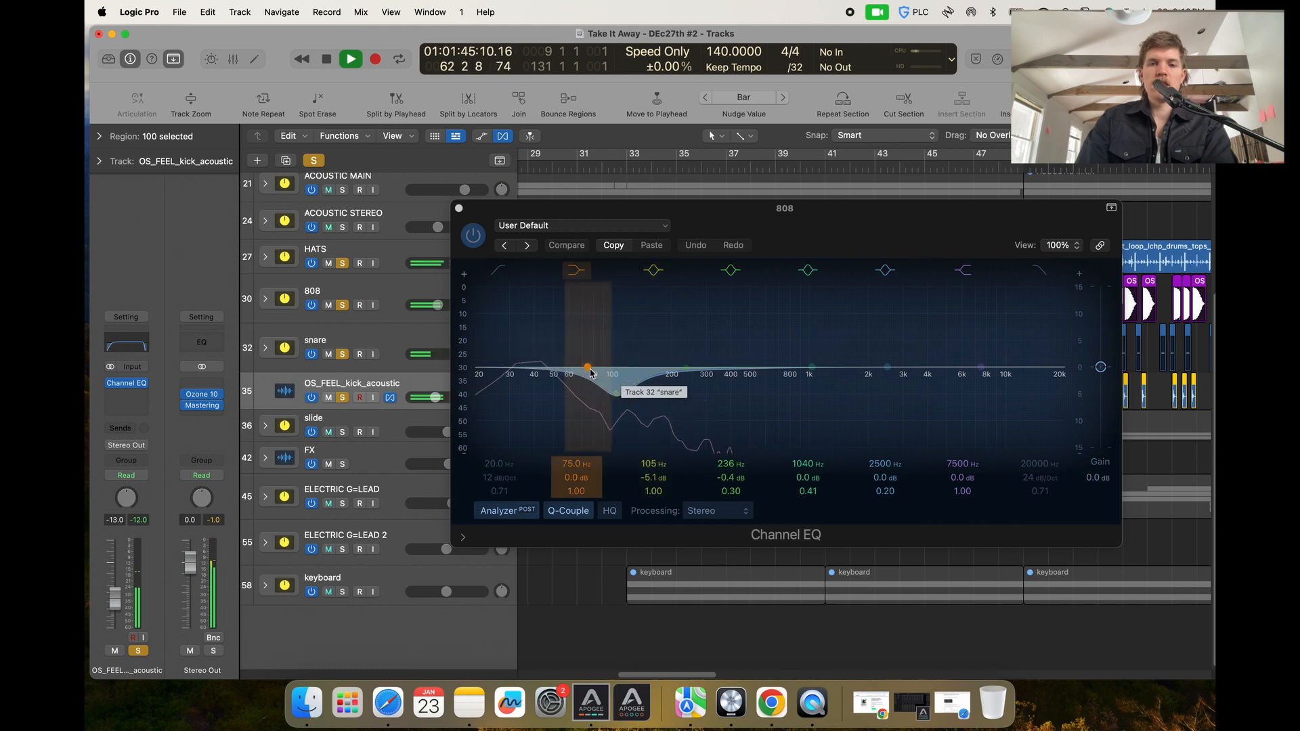
pyautogui.click(459, 210)
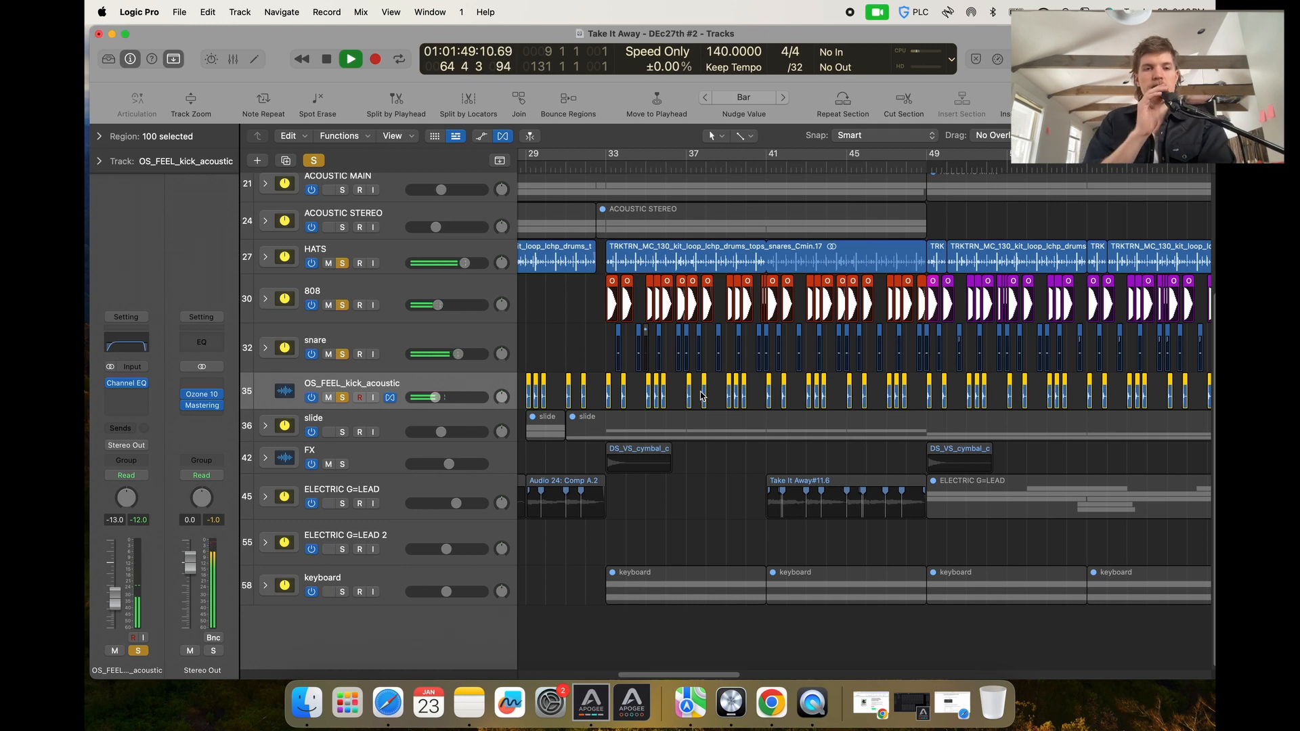
# Solo the slide track and restart playback from bar 27.
pyautogui.scroll(-5, 701, 396)
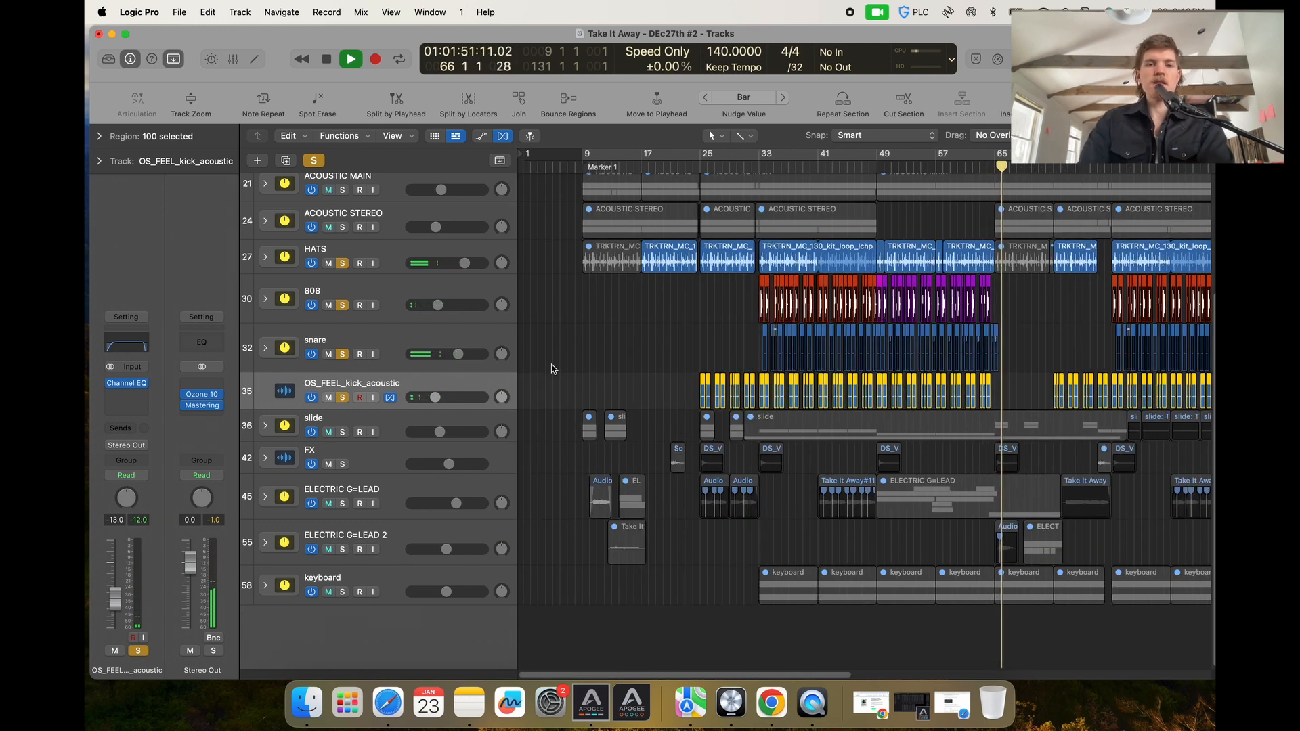
pyautogui.click(344, 432)
pyautogui.click(736, 167)
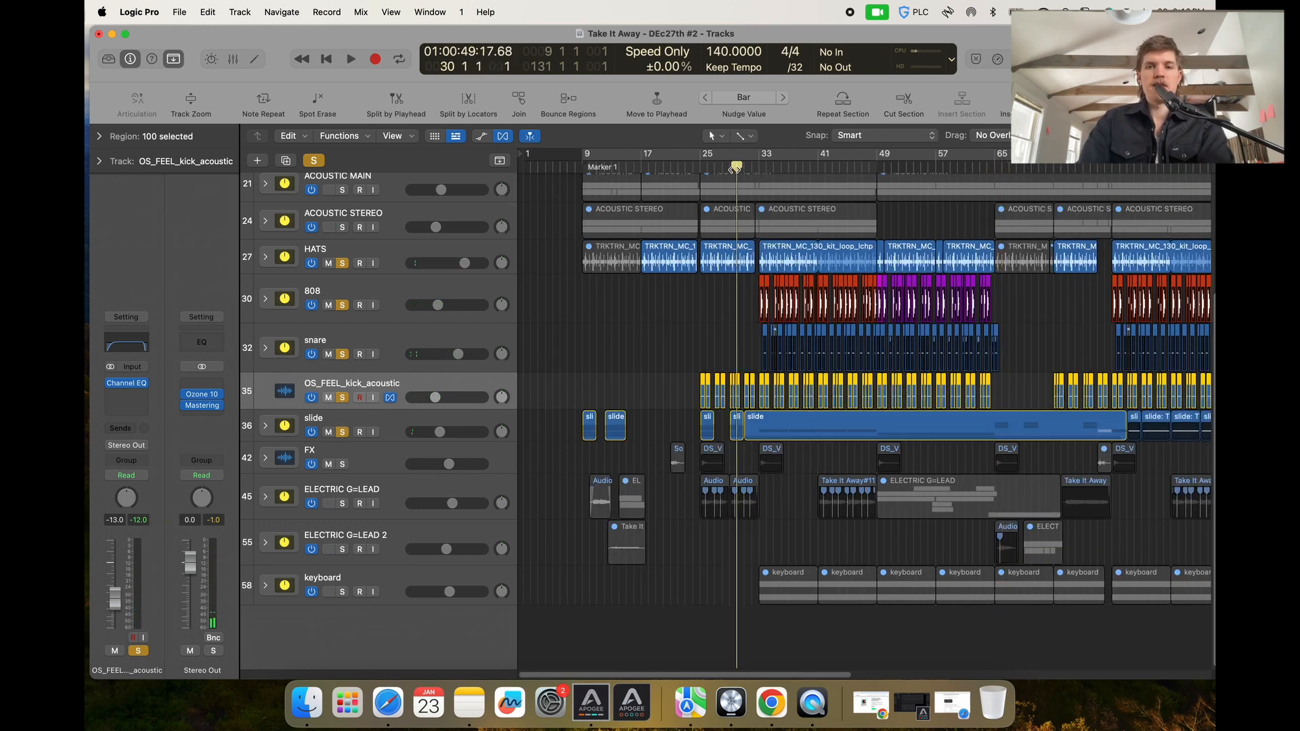
pyautogui.press('space')
# Solo the FX track and move the playhead to bar 33.
pyautogui.press('super+Right')
pyautogui.press('super+Right')
pyautogui.press('super+Right')
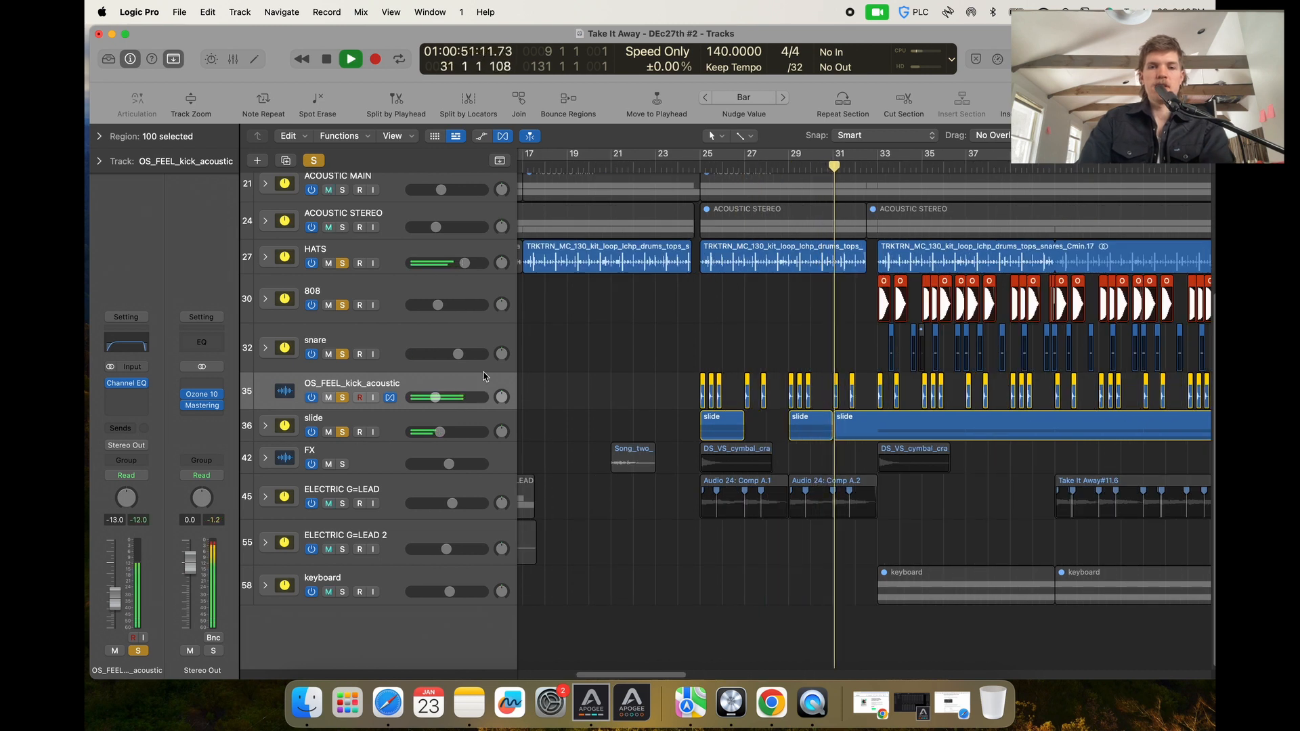
pyautogui.press('super+Right')
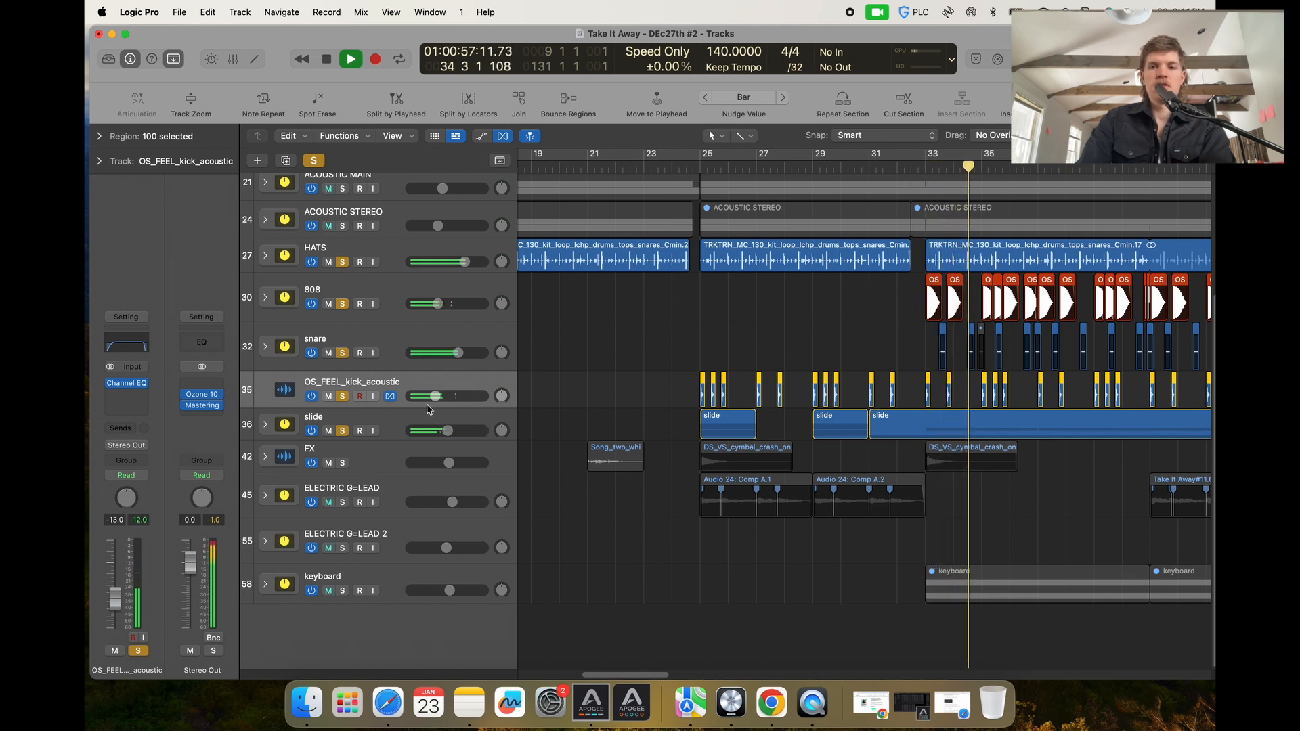
pyautogui.click(342, 464)
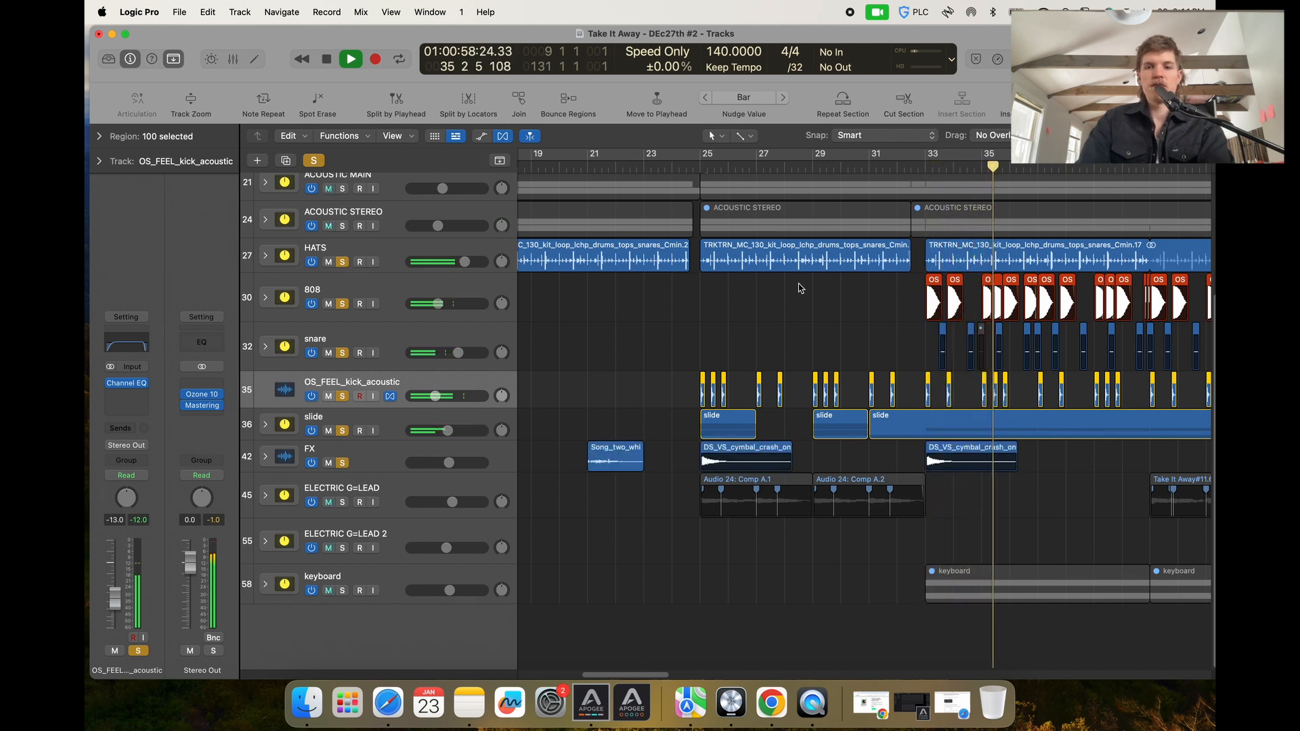
pyautogui.click(889, 162)
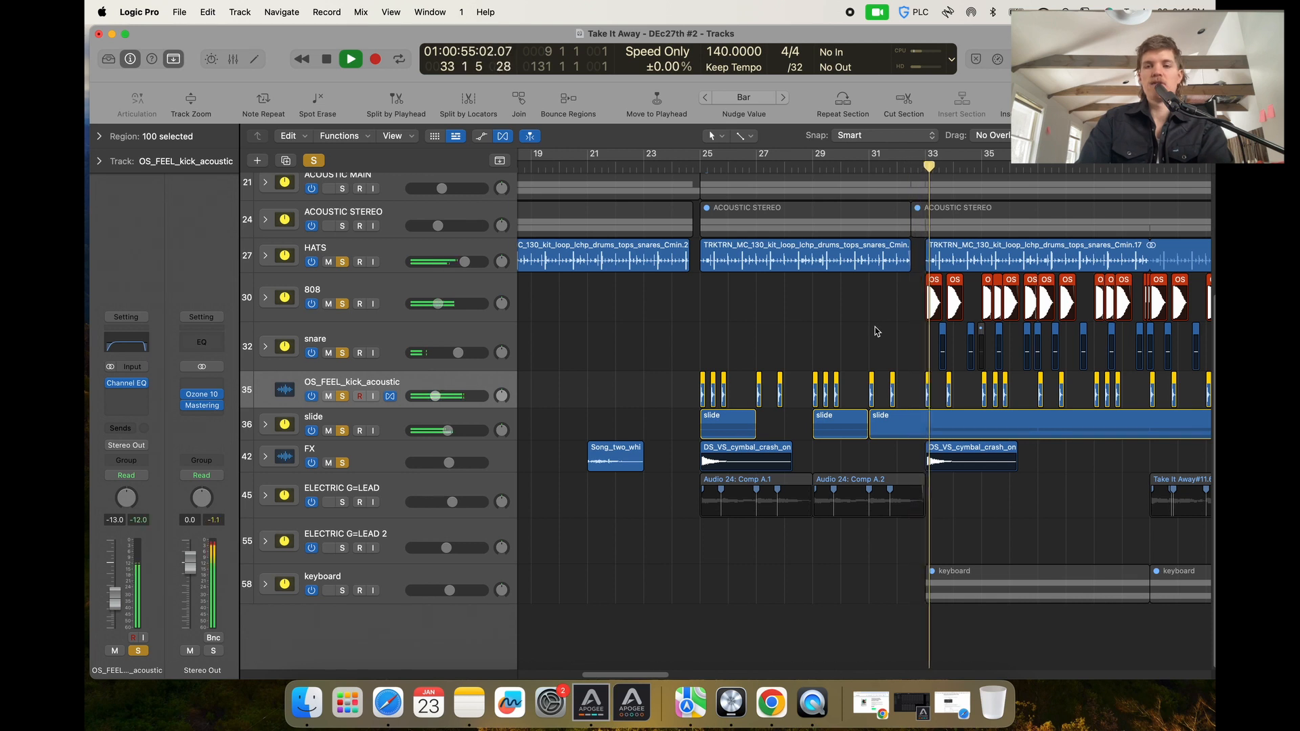
# Solo the keyboard track and move it up above the ELECTRIC G=LEAD tracks.
pyautogui.press('super+Left')
pyautogui.click(342, 591)
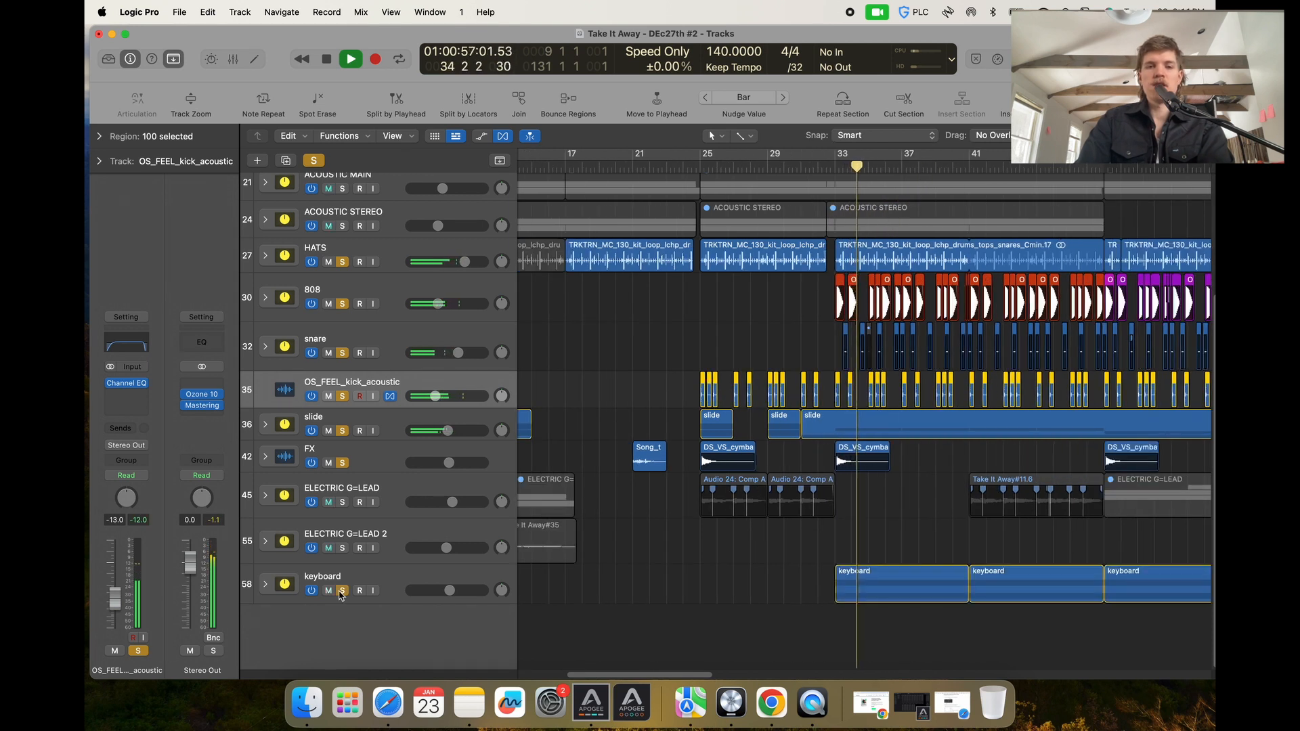
pyautogui.moveTo(366, 574); pyautogui.dragTo(369, 469)
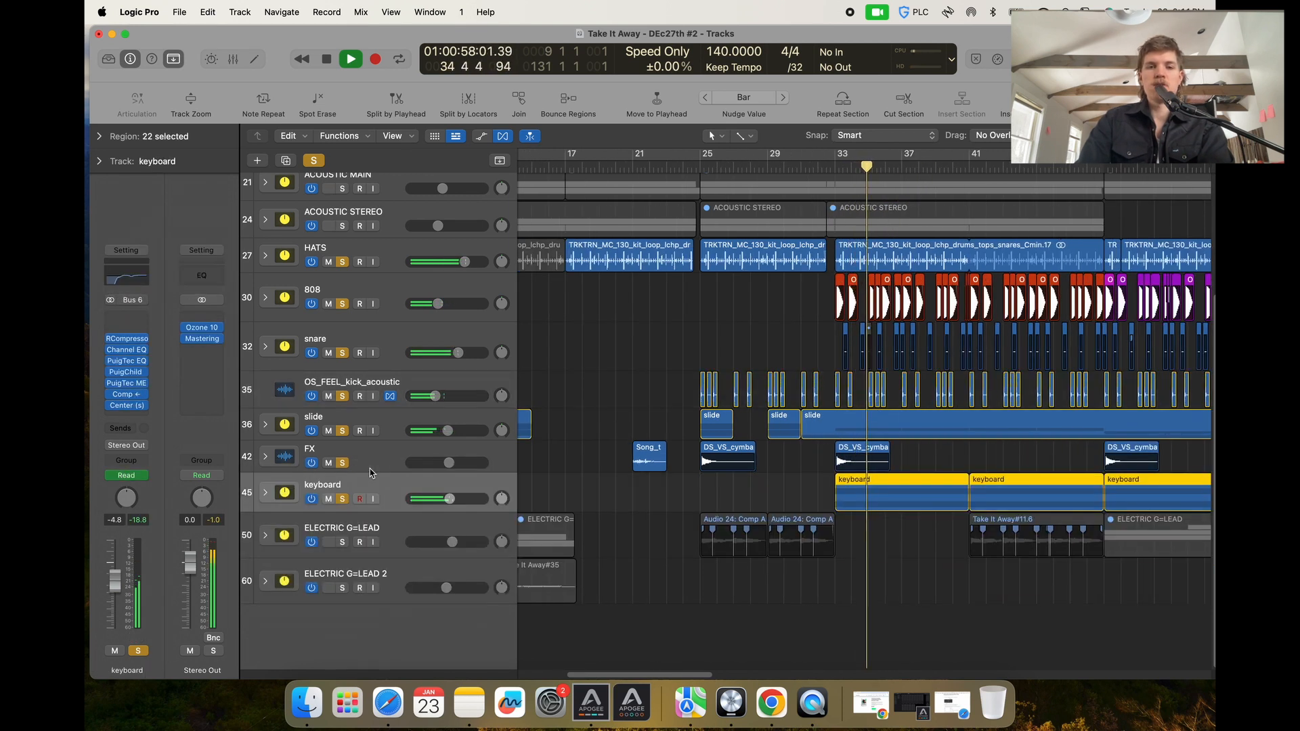
# Expand the keyboard track stack and inspect its ballad keys sub-tracks and regions.
pyautogui.click(266, 500)
pyautogui.scroll(-5, 408, 503)
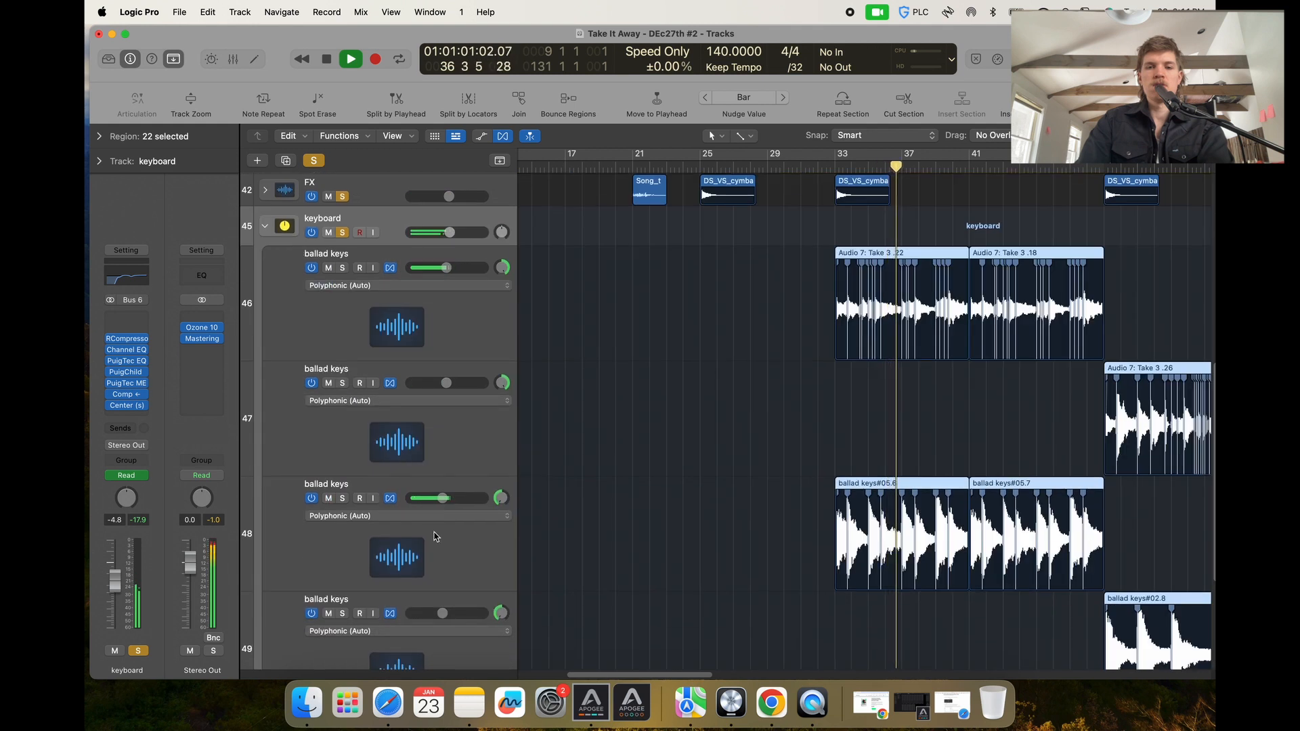
pyautogui.moveTo(435, 536); pyautogui.dragTo(461, 426)
pyautogui.press('super+Left')
pyautogui.scroll(-3, 500, 437)
pyautogui.press('super+Right')
pyautogui.press('super+Right')
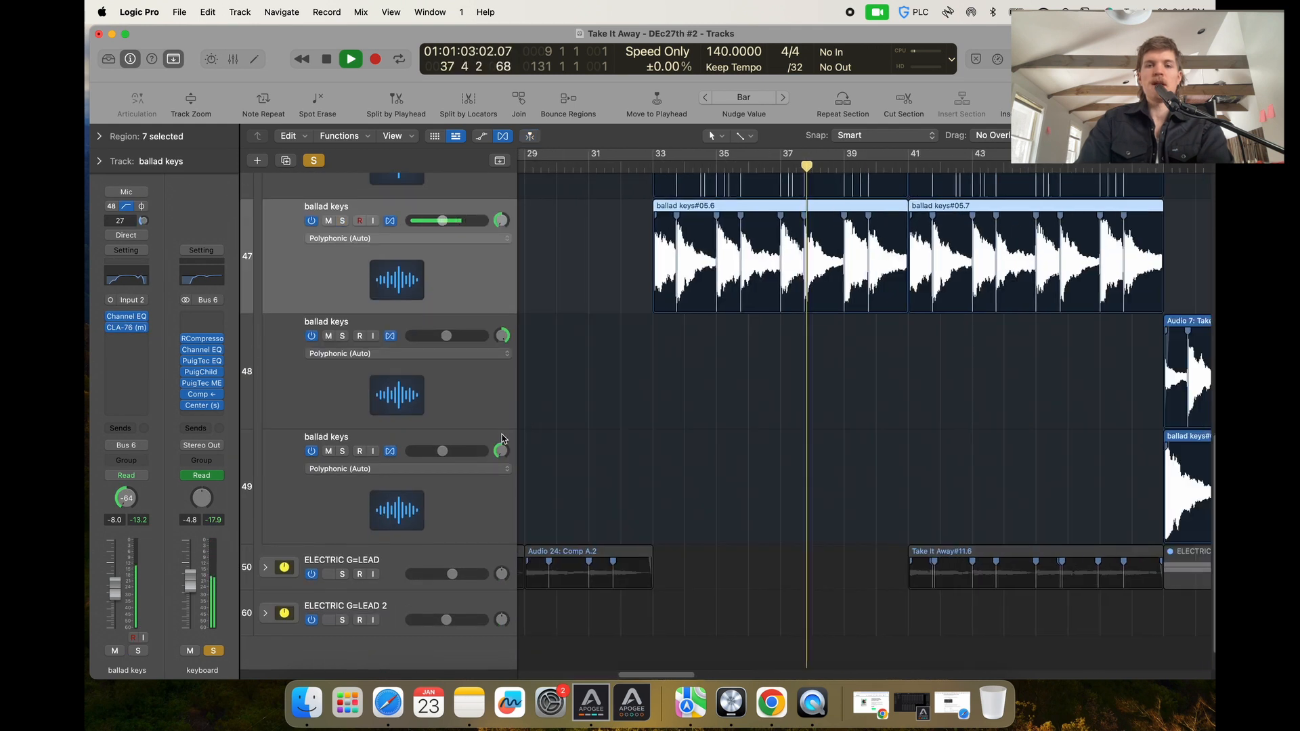
pyautogui.scroll(6, 499, 439)
pyautogui.click(342, 402)
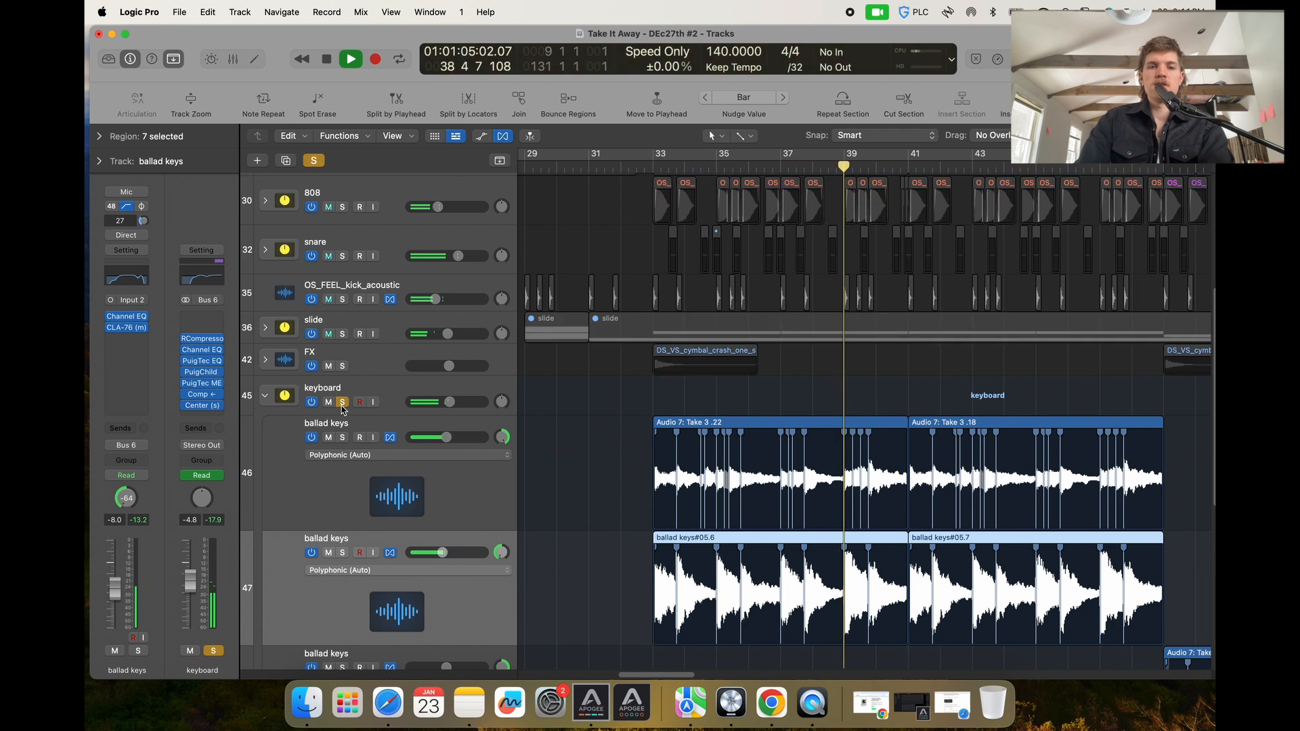
pyautogui.scroll(-3, 406, 409)
pyautogui.click(482, 411)
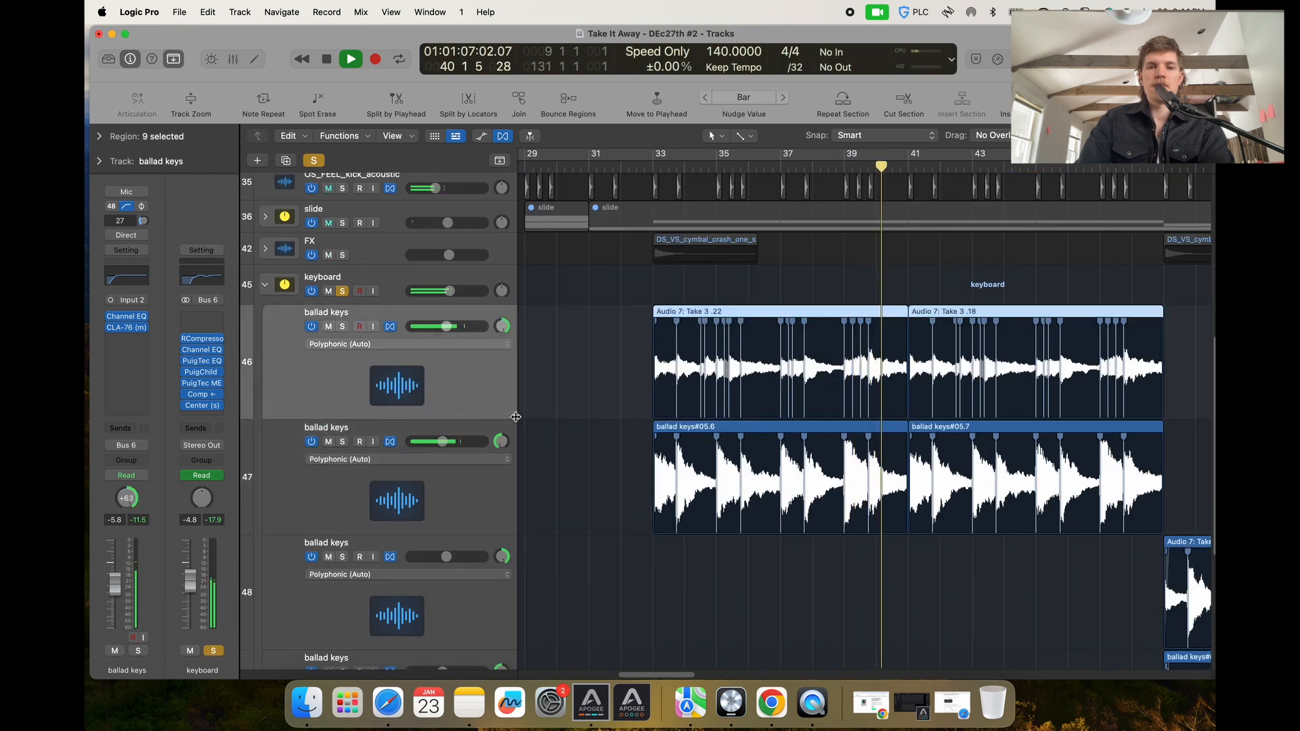
pyautogui.press('super+Right')
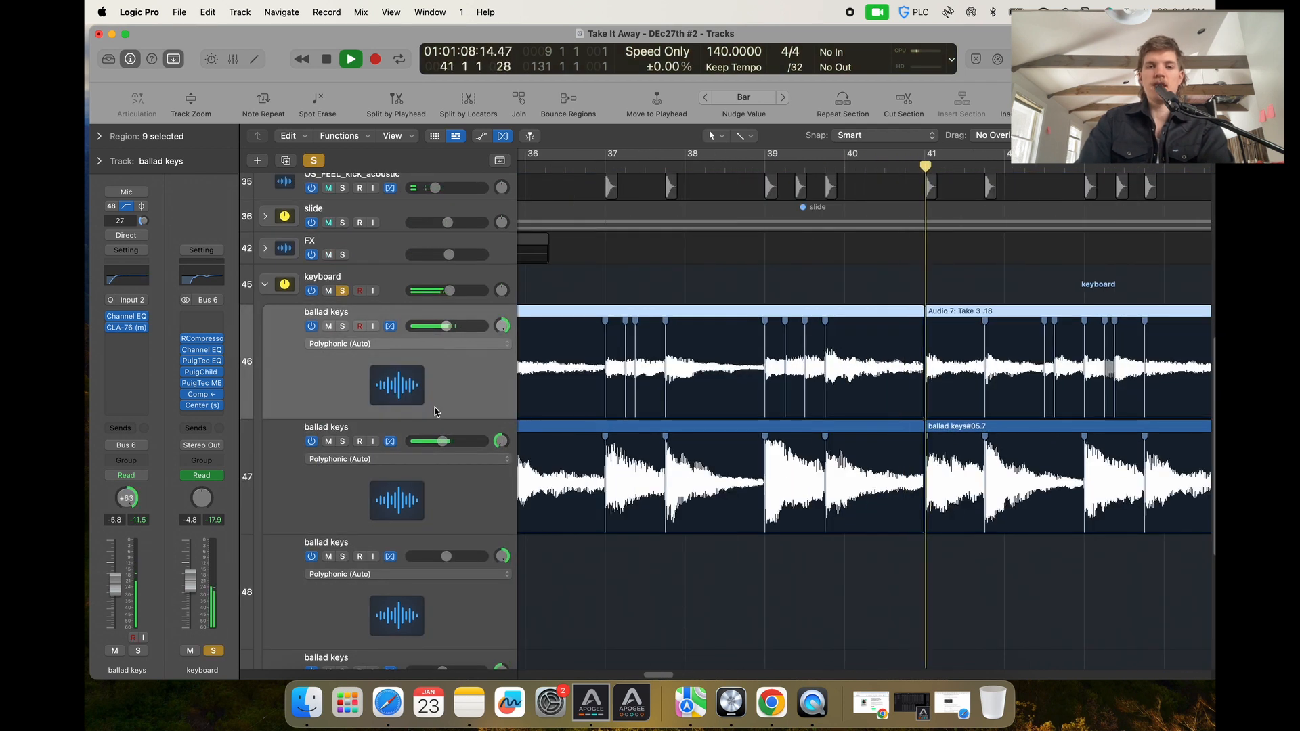
# Mute and unmute the first ballad keys sub-track to audition it.
pyautogui.click(329, 327)
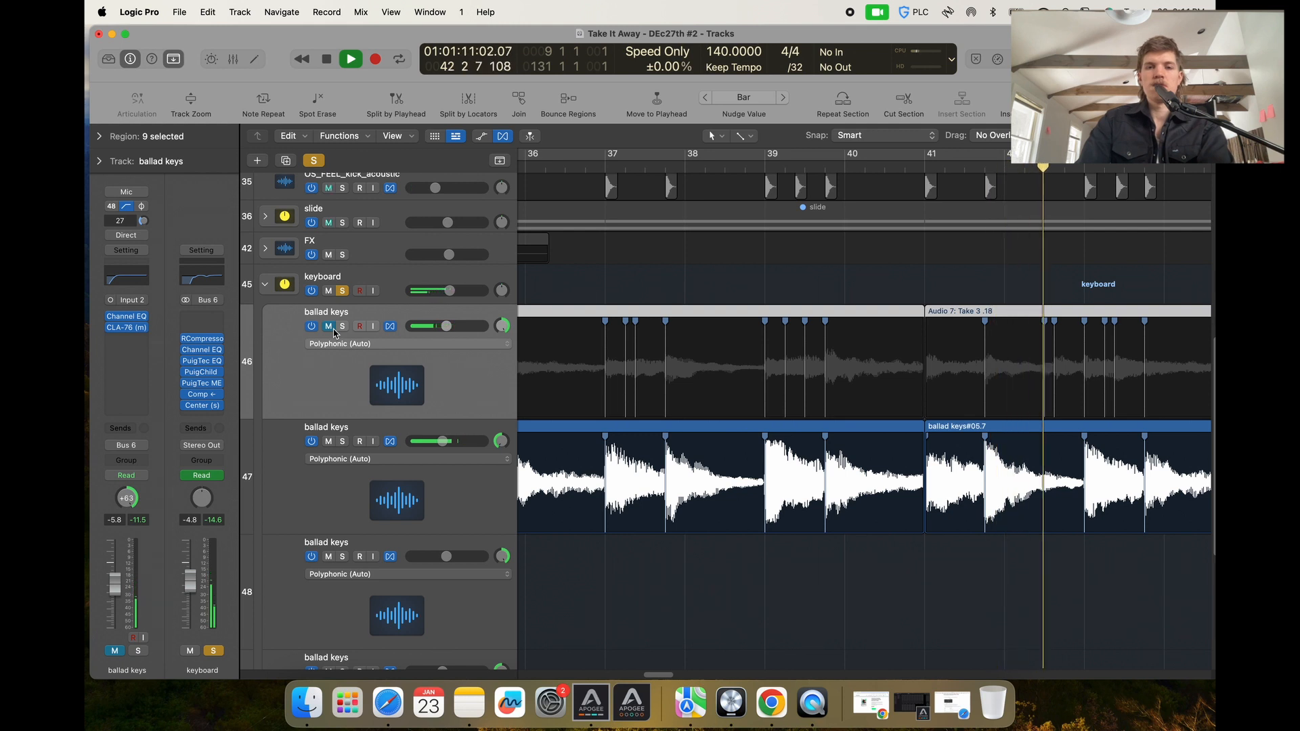
pyautogui.click(329, 327)
pyautogui.press('super+Left')
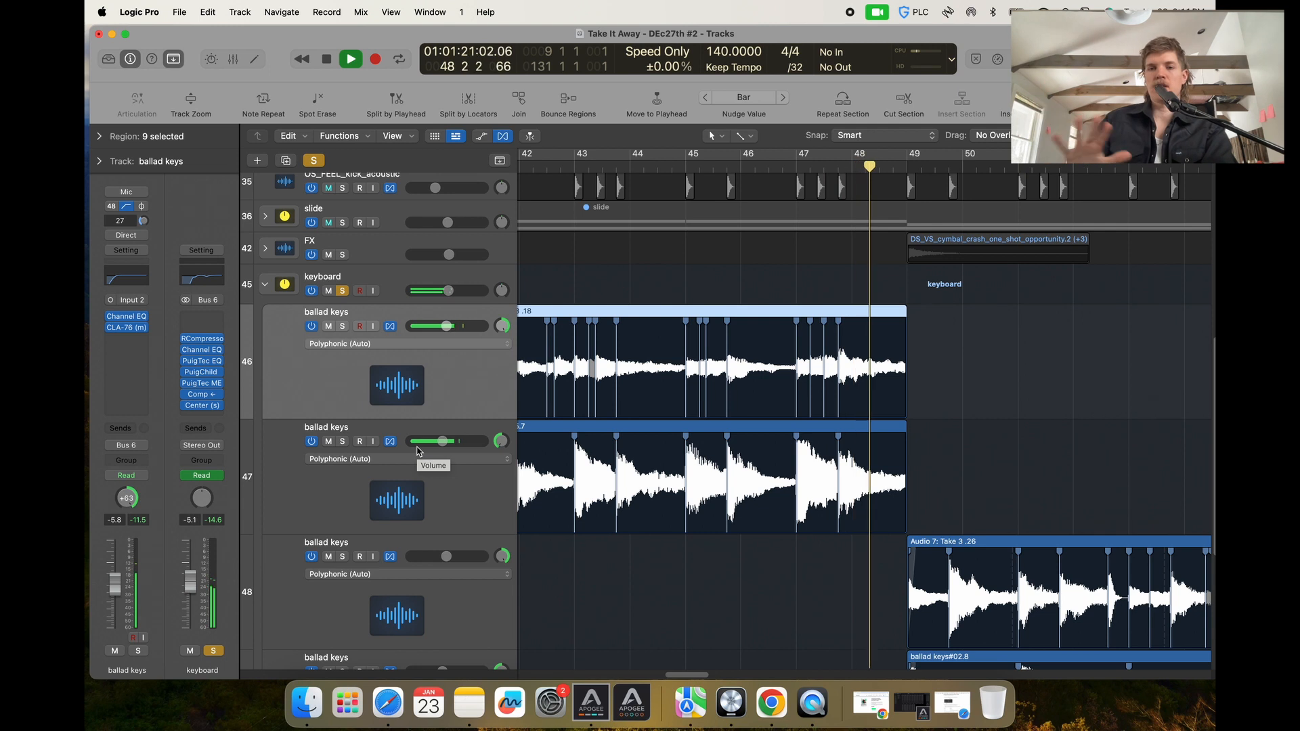
# Restart playback and review the ballad keys regions around bar 49.
pyautogui.press('space')
pyautogui.scroll(-3, 664, 481)
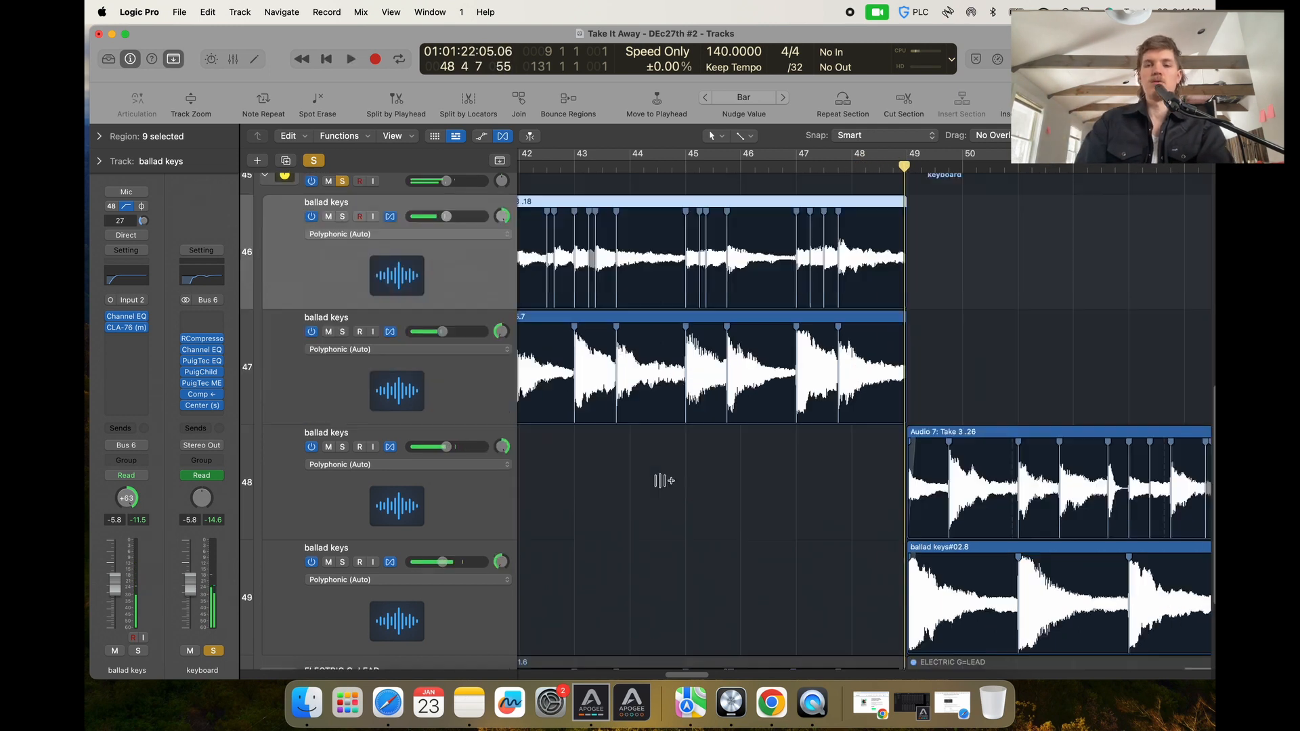
pyautogui.scroll(-4, 662, 481)
pyautogui.press('space')
pyautogui.press('super+Right')
pyautogui.press('super+Right')
pyautogui.press('super+Right')
pyautogui.press('super+Right')
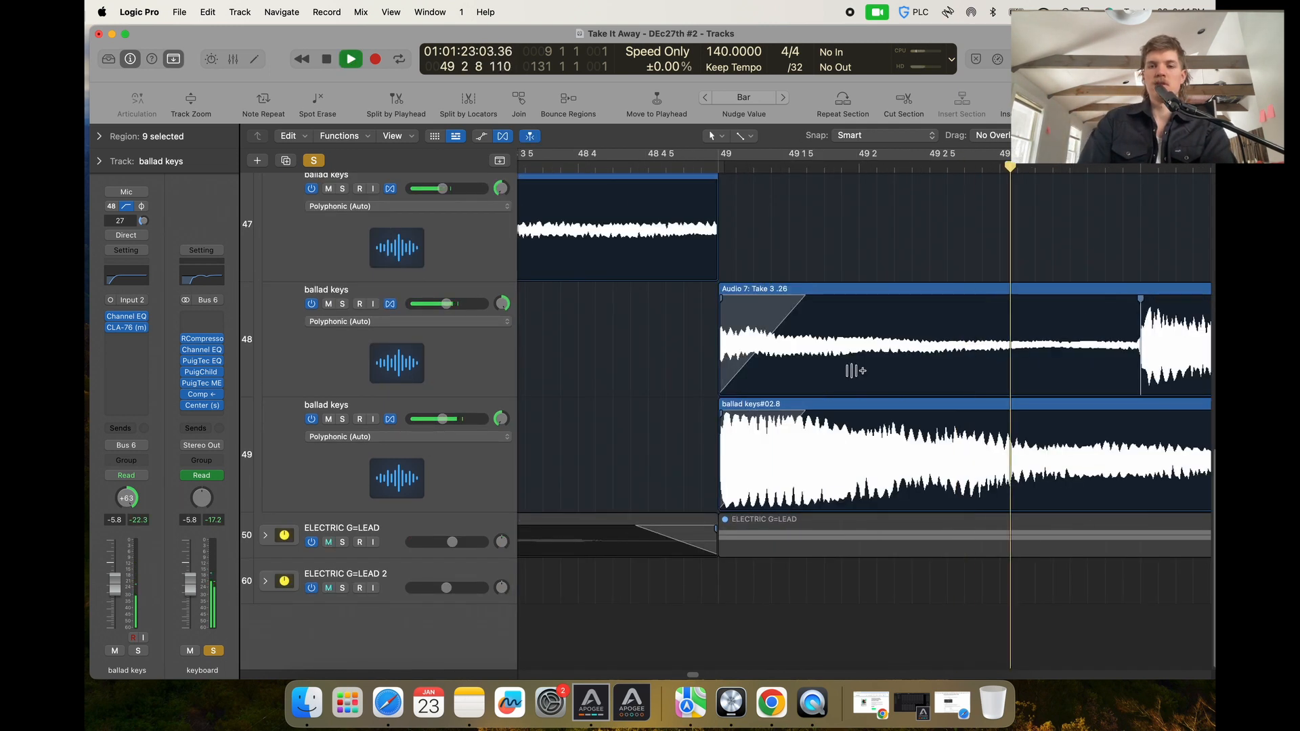
pyautogui.press('super+Left')
pyautogui.press('super+Left')
pyautogui.press('super+Left')
pyautogui.scroll(4, 794, 408)
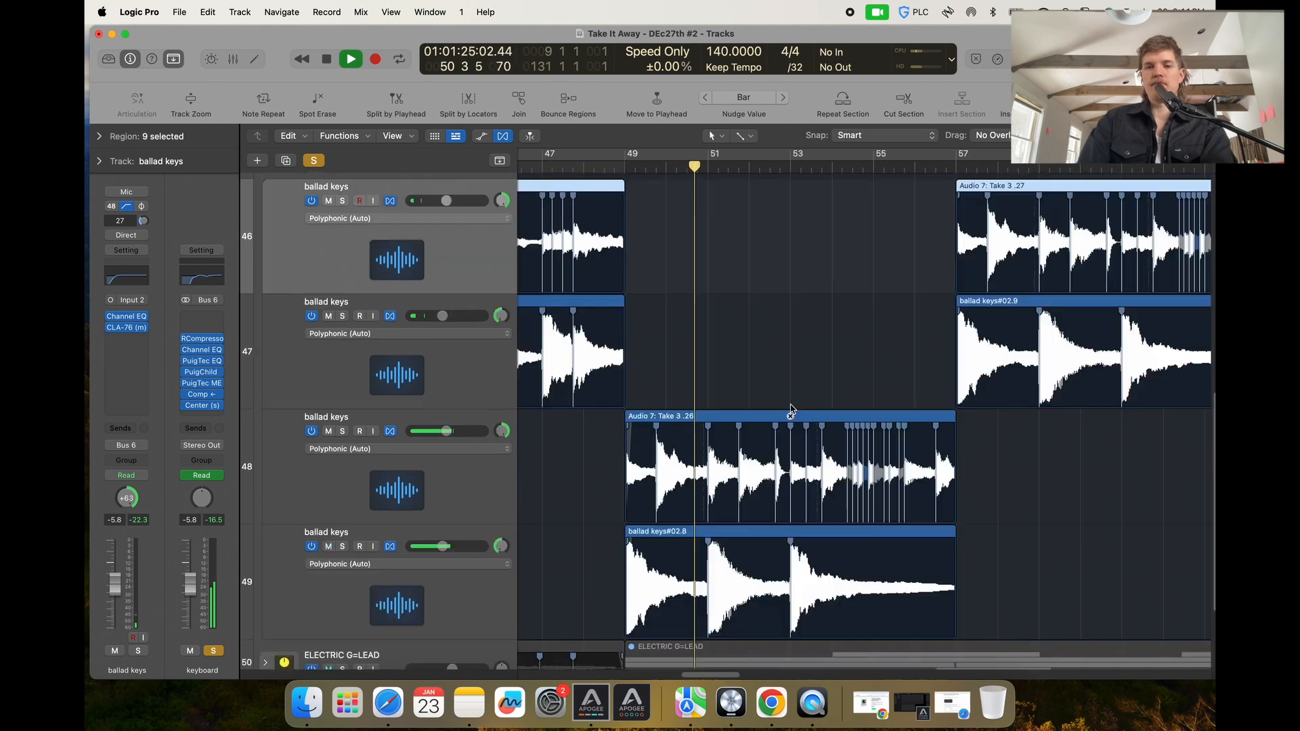
pyautogui.scroll(4, 791, 409)
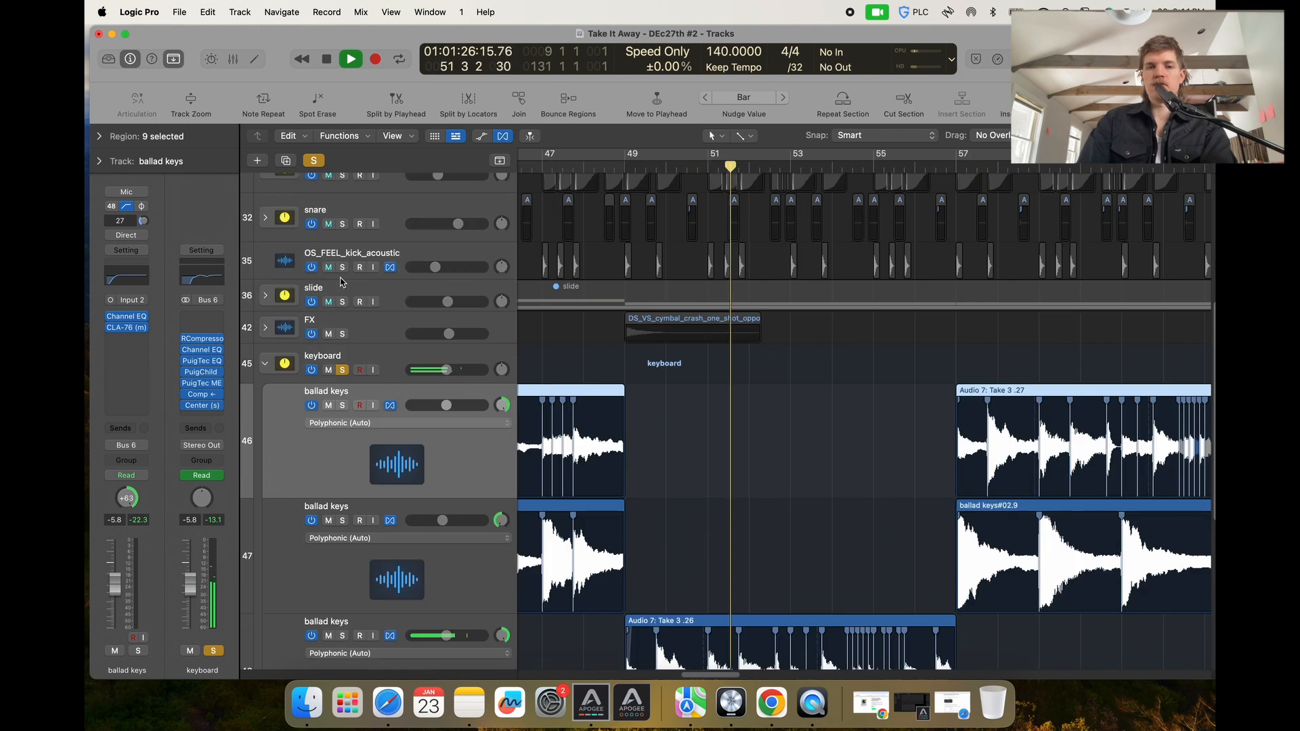
# Collapse the keyboard stack, solo the ELECTRIC G=LEAD track and unsolo the keyboard track.
pyautogui.click(264, 363)
pyautogui.click(342, 541)
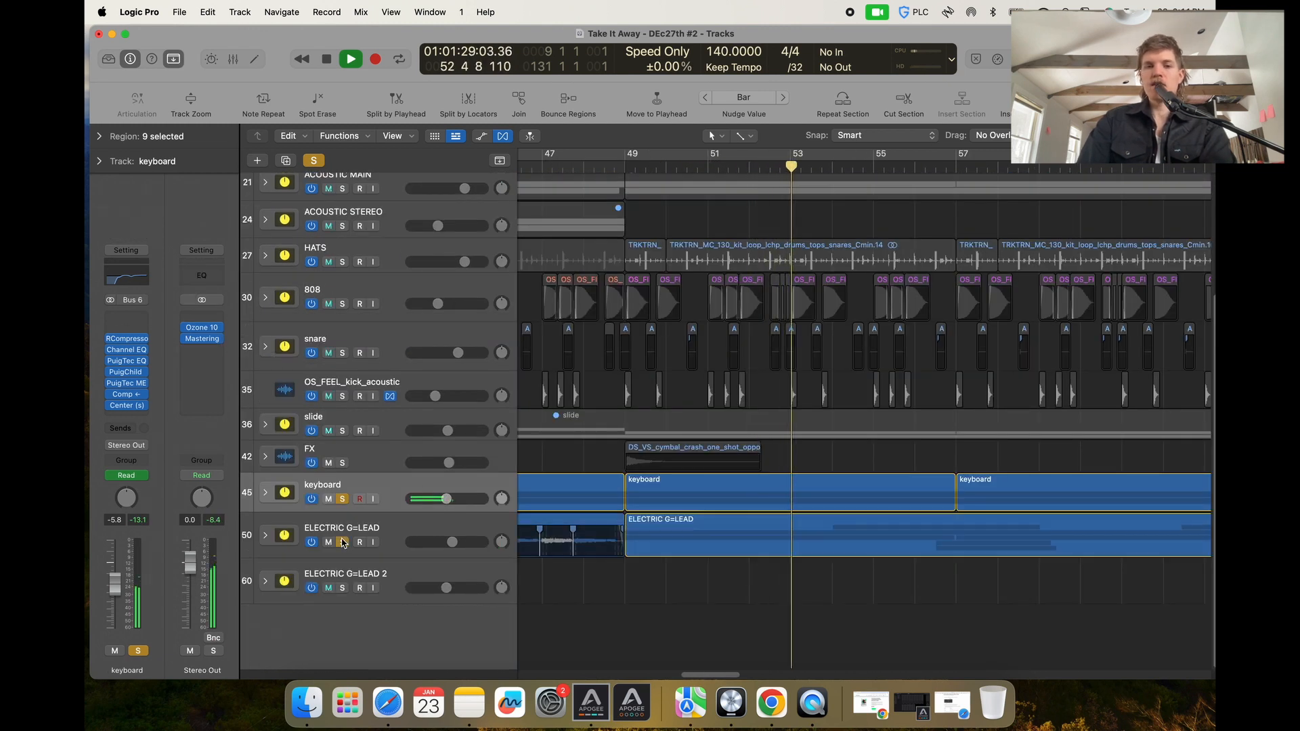
pyautogui.press('super+Left')
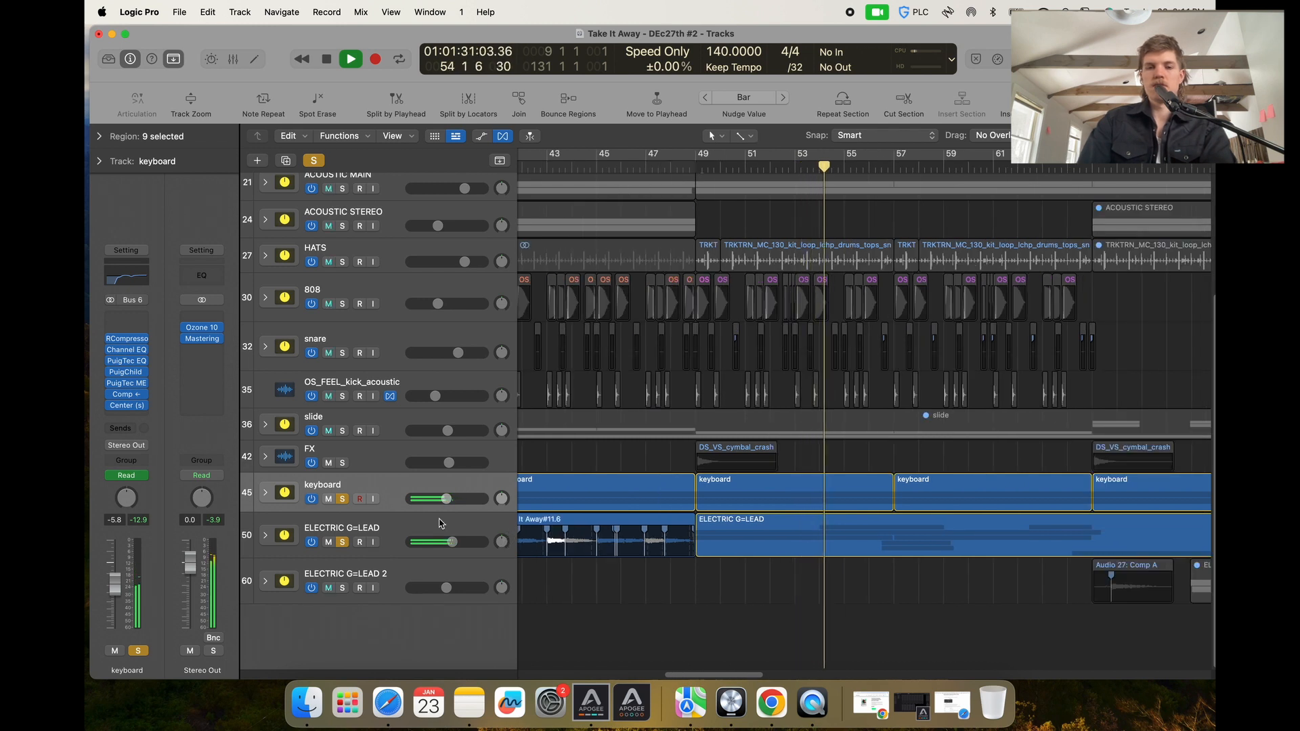
pyautogui.press('super+Left')
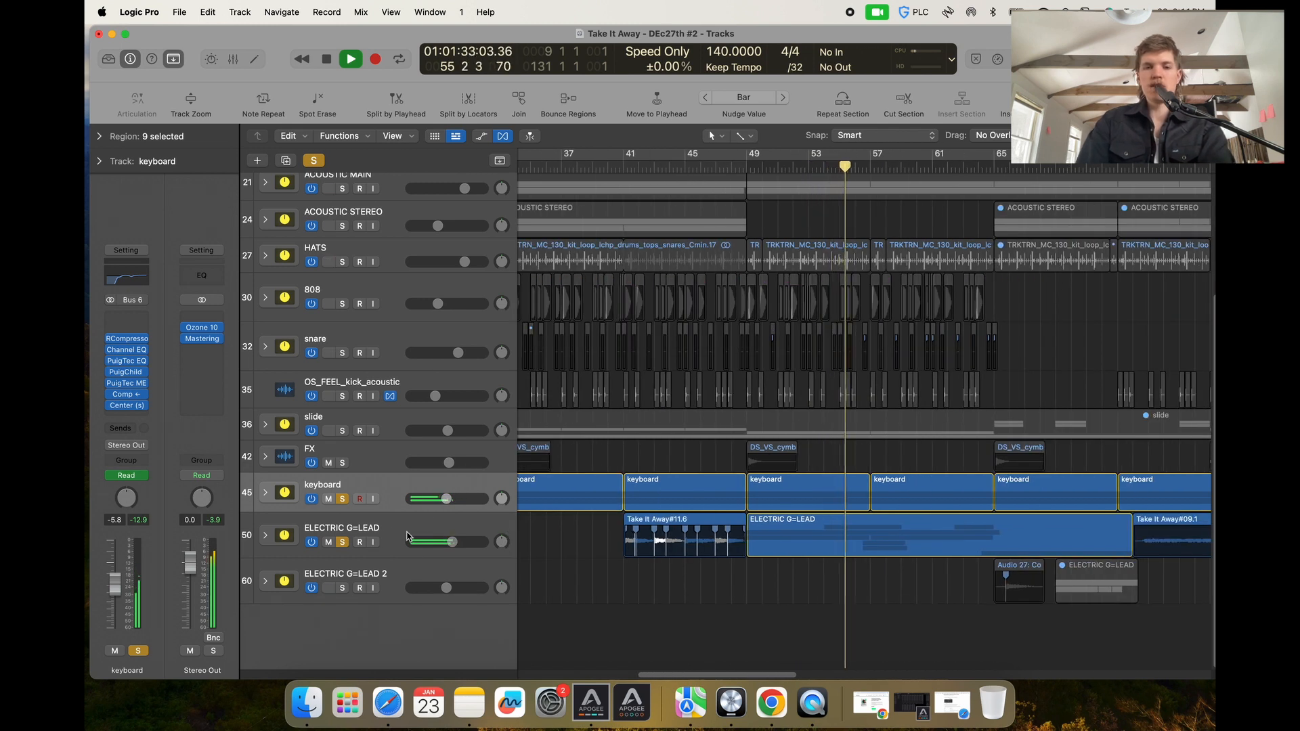
pyautogui.click(342, 499)
# Expand the ELECTRIC G=LEAD stack and select the VERSE LEAD, Audio 16 and Audio 37 sub-tracks in turn.
pyautogui.click(265, 537)
pyautogui.scroll(-5, 271, 535)
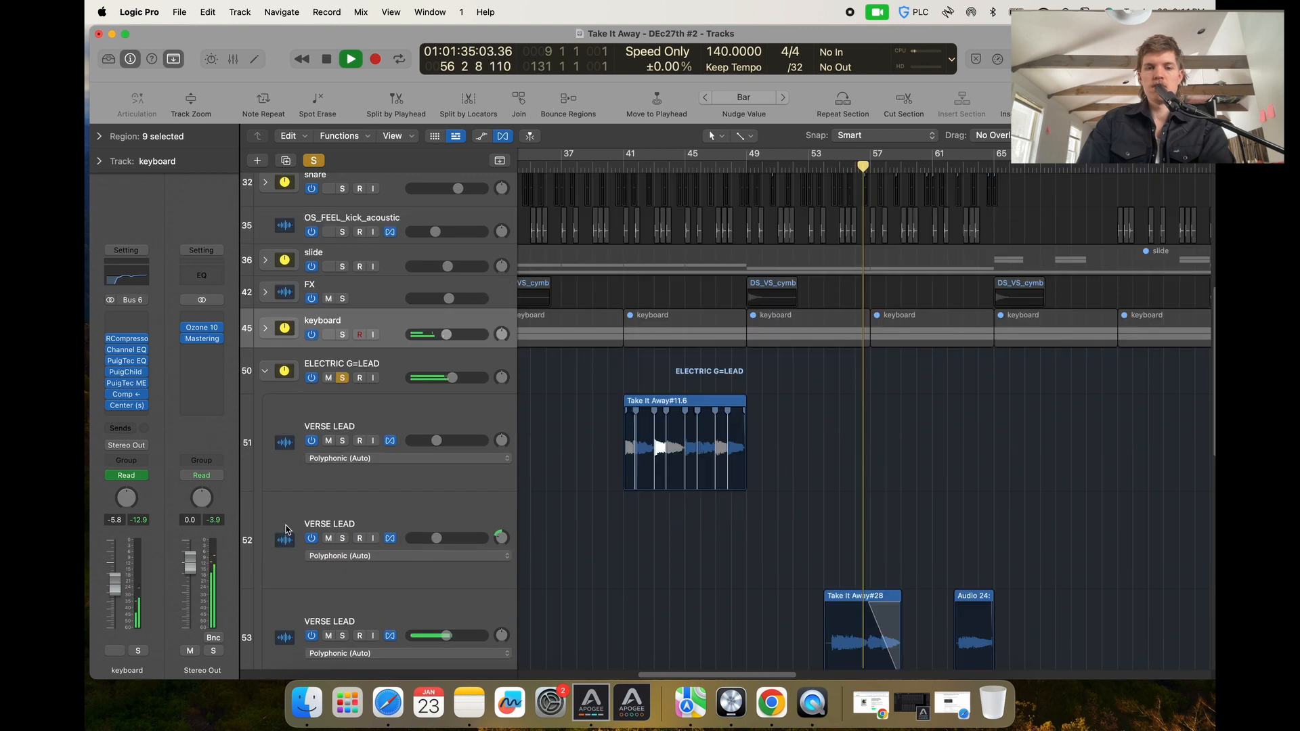
pyautogui.click(280, 507)
pyautogui.scroll(-2, 280, 508)
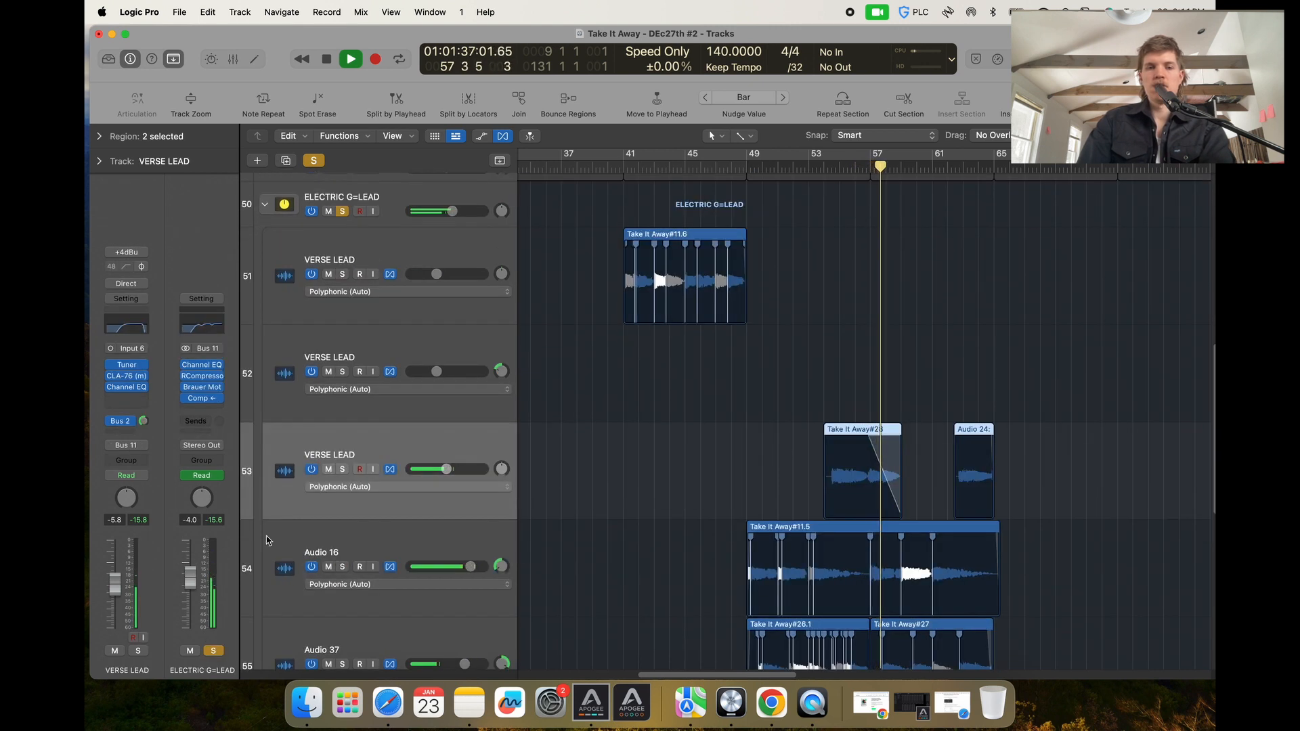
pyautogui.click(276, 541)
pyautogui.scroll(-2, 276, 544)
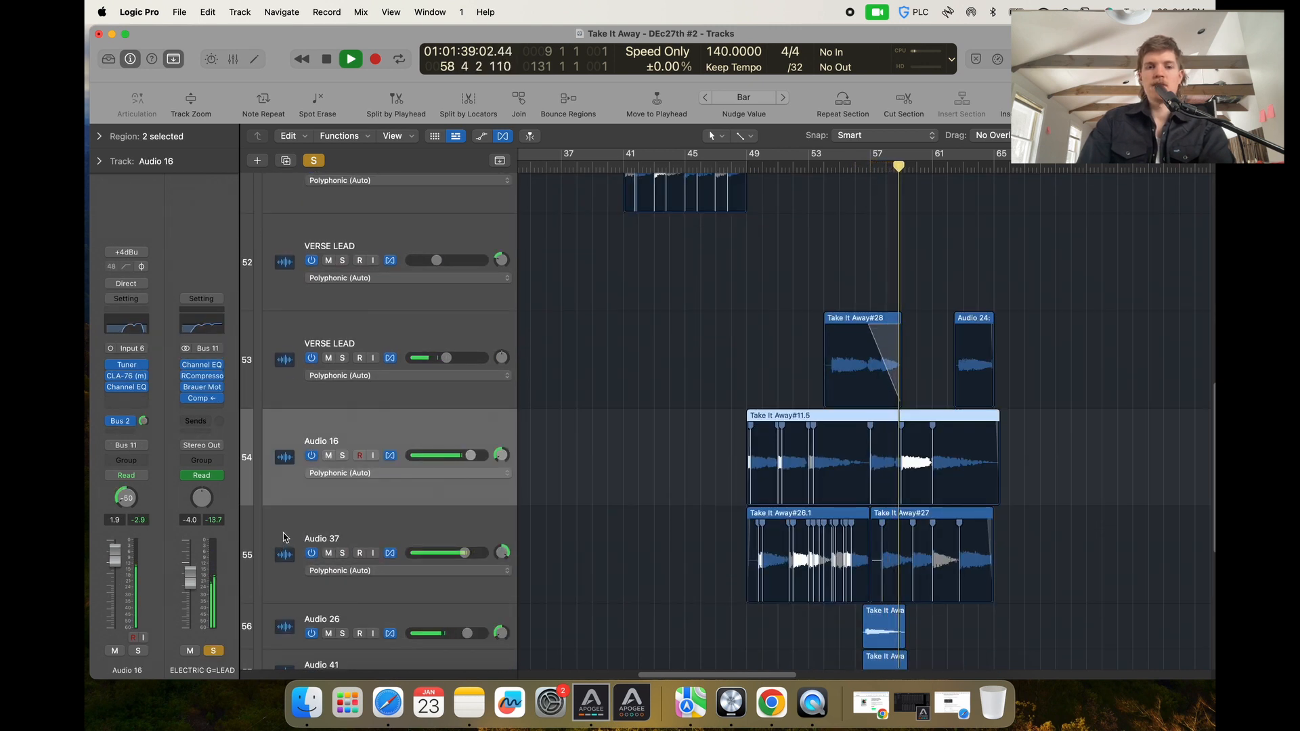
pyautogui.click(276, 542)
pyautogui.scroll(-2, 275, 542)
# Open the Audio 37 track's Channel EQ to review it, then close the window.
pyautogui.click(125, 323)
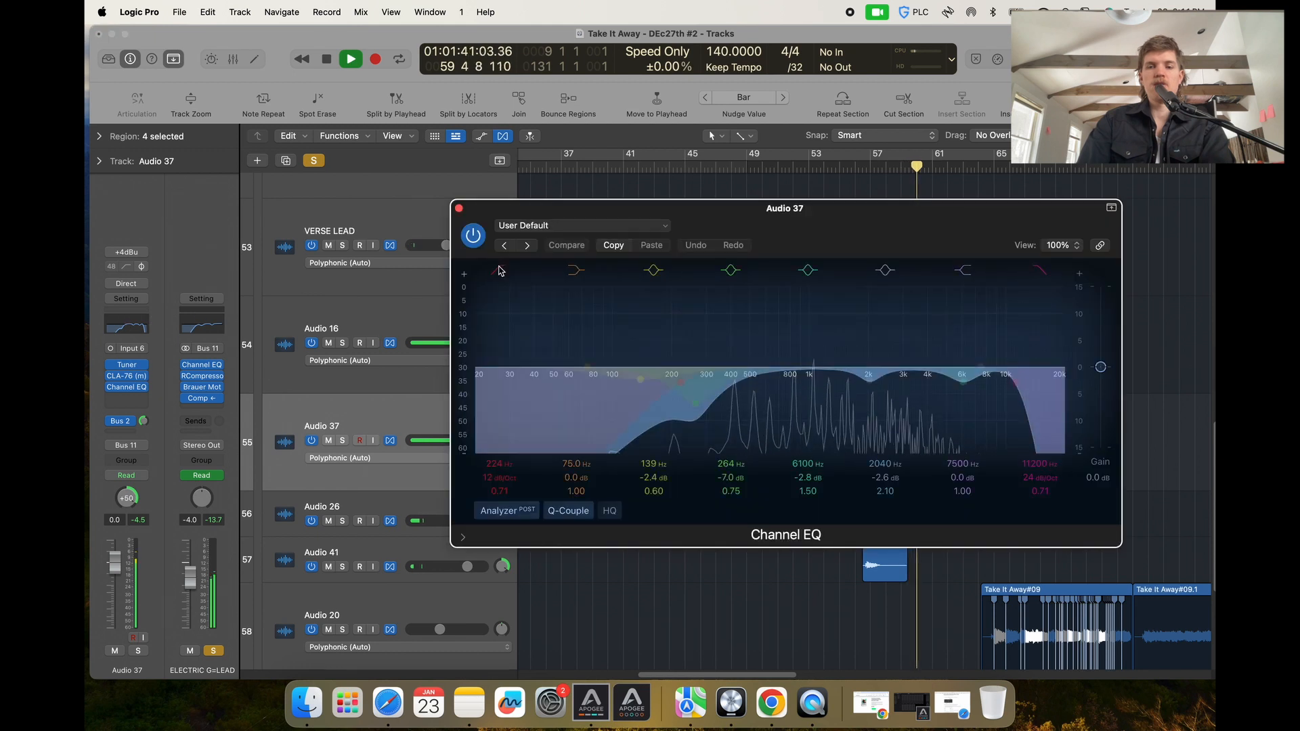
pyautogui.click(458, 209)
# Browse the ELECTRIC G=LEAD sub-tracks and their regions across the arrangement.
pyautogui.scroll(-2, 440, 436)
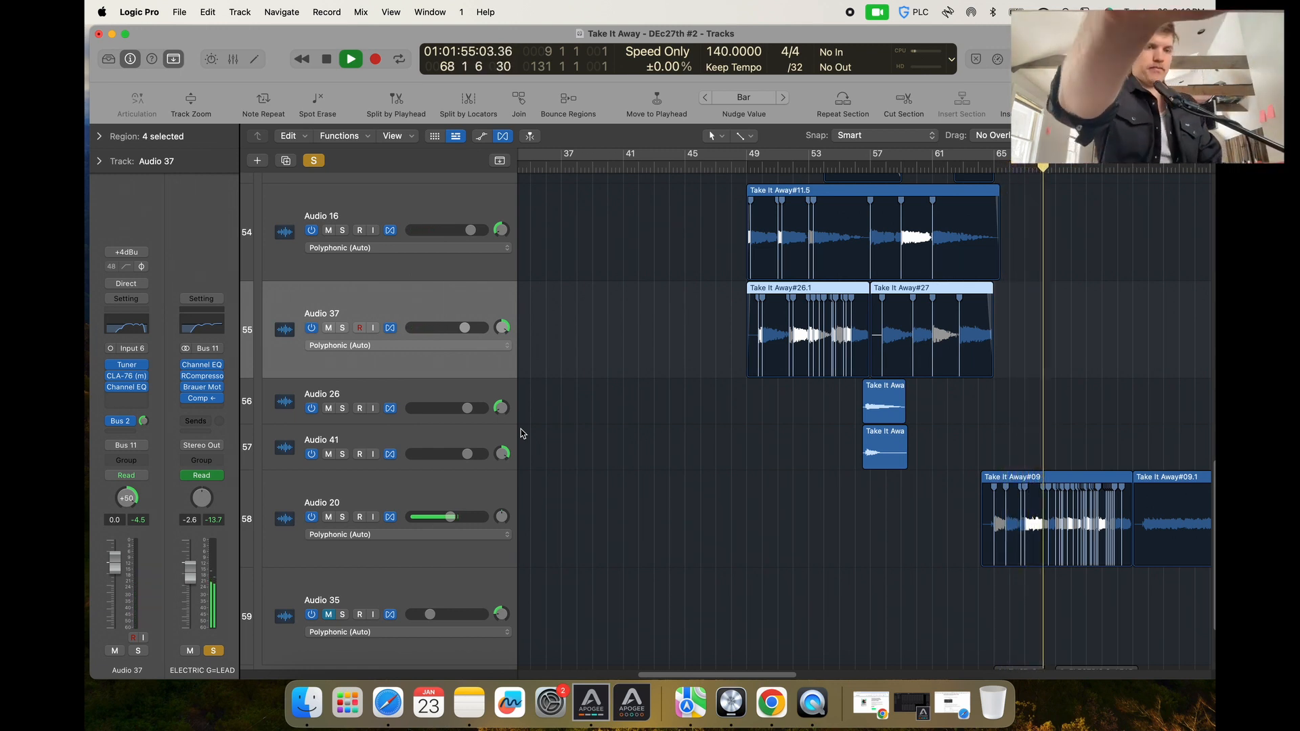
pyautogui.scroll(-3, 730, 518)
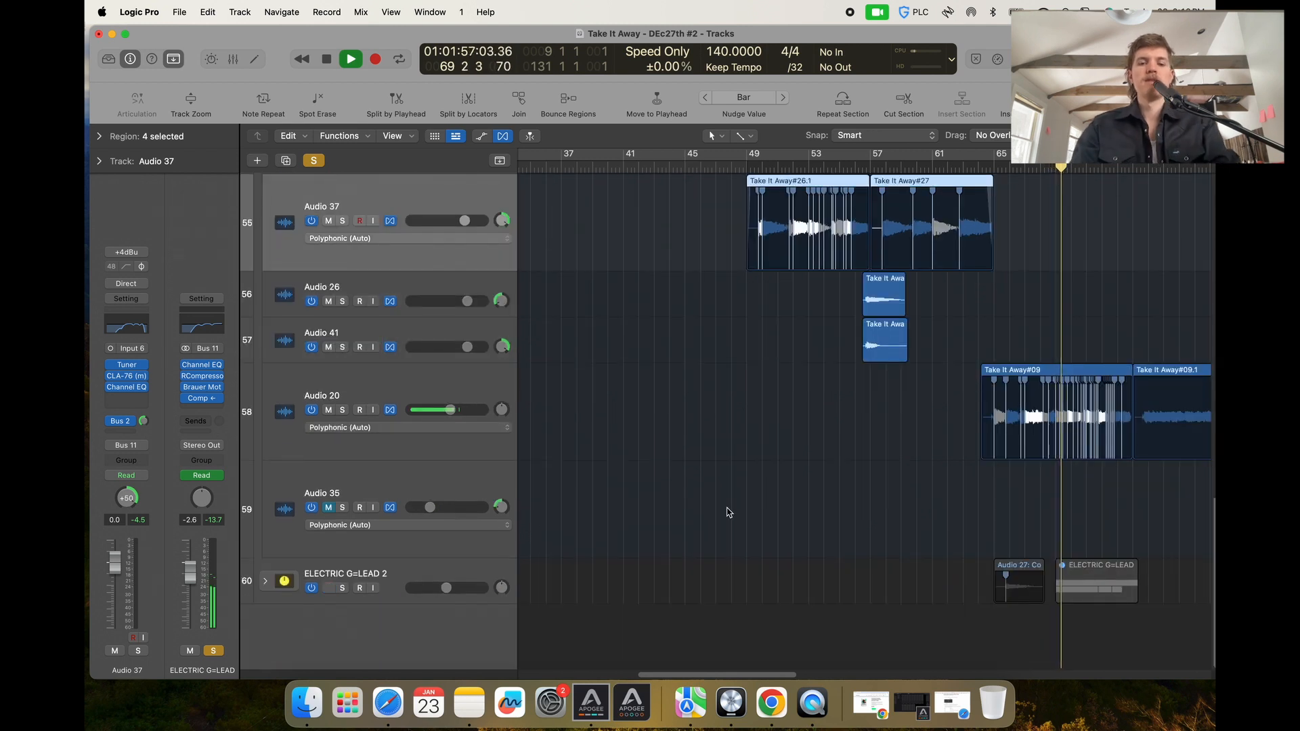
pyautogui.scroll(3, 729, 518)
pyautogui.press('super+Left')
pyautogui.press('super+Left')
pyautogui.press('super+Left')
pyautogui.scroll(2, 729, 516)
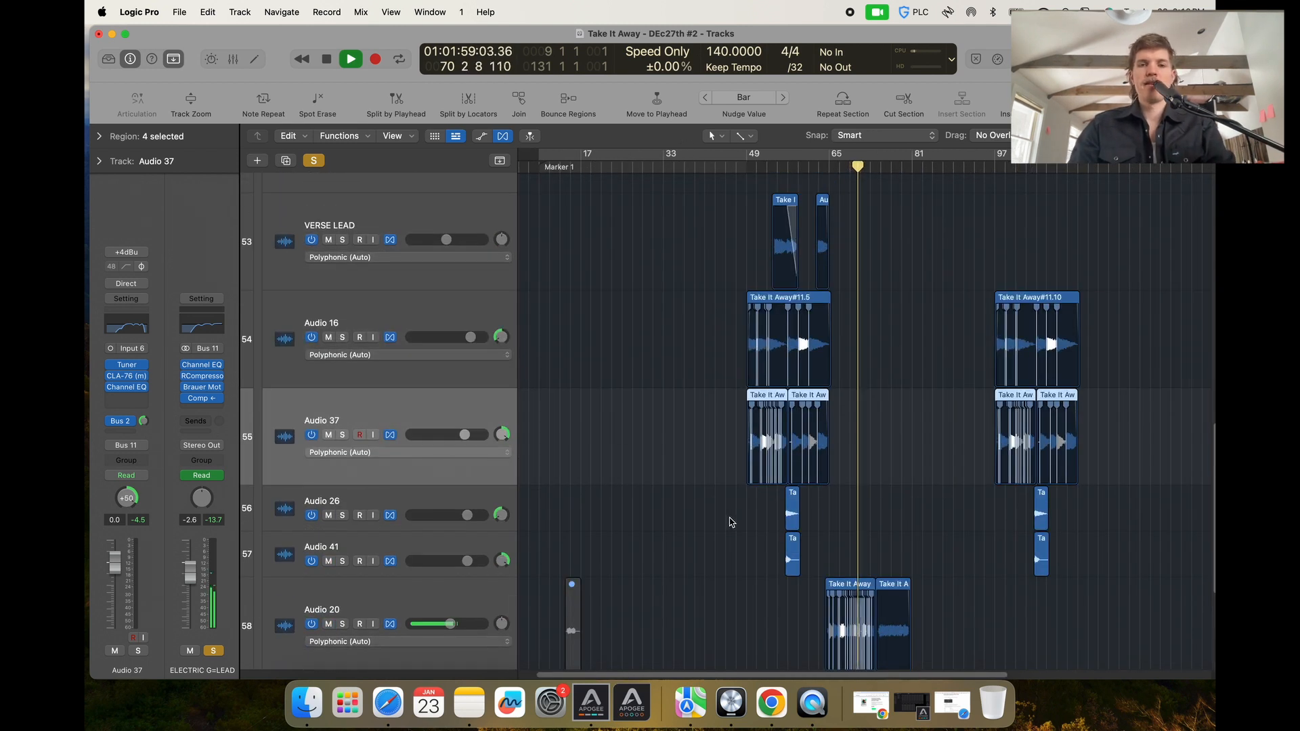
pyautogui.scroll(3, 474, 460)
pyautogui.scroll(3, 383, 387)
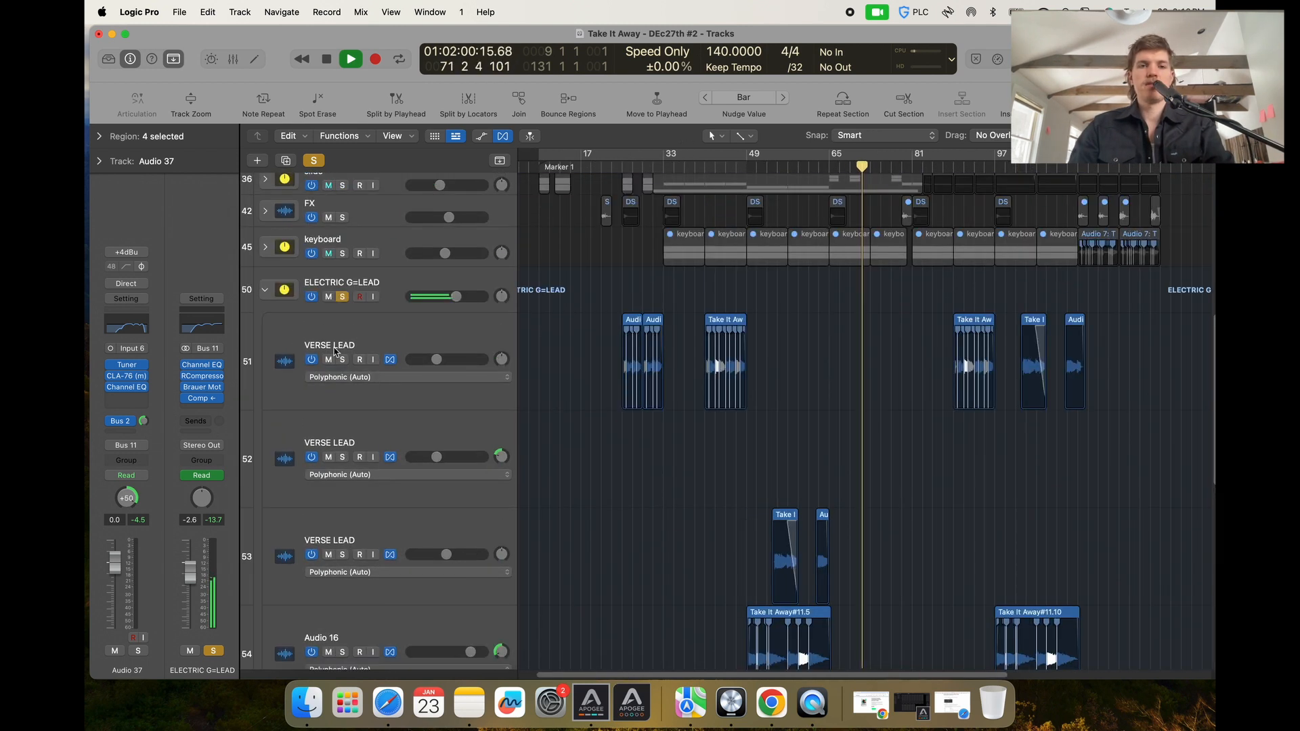
# Collapse the ELECTRIC G=LEAD stack and unsolo the track.
pyautogui.click(266, 292)
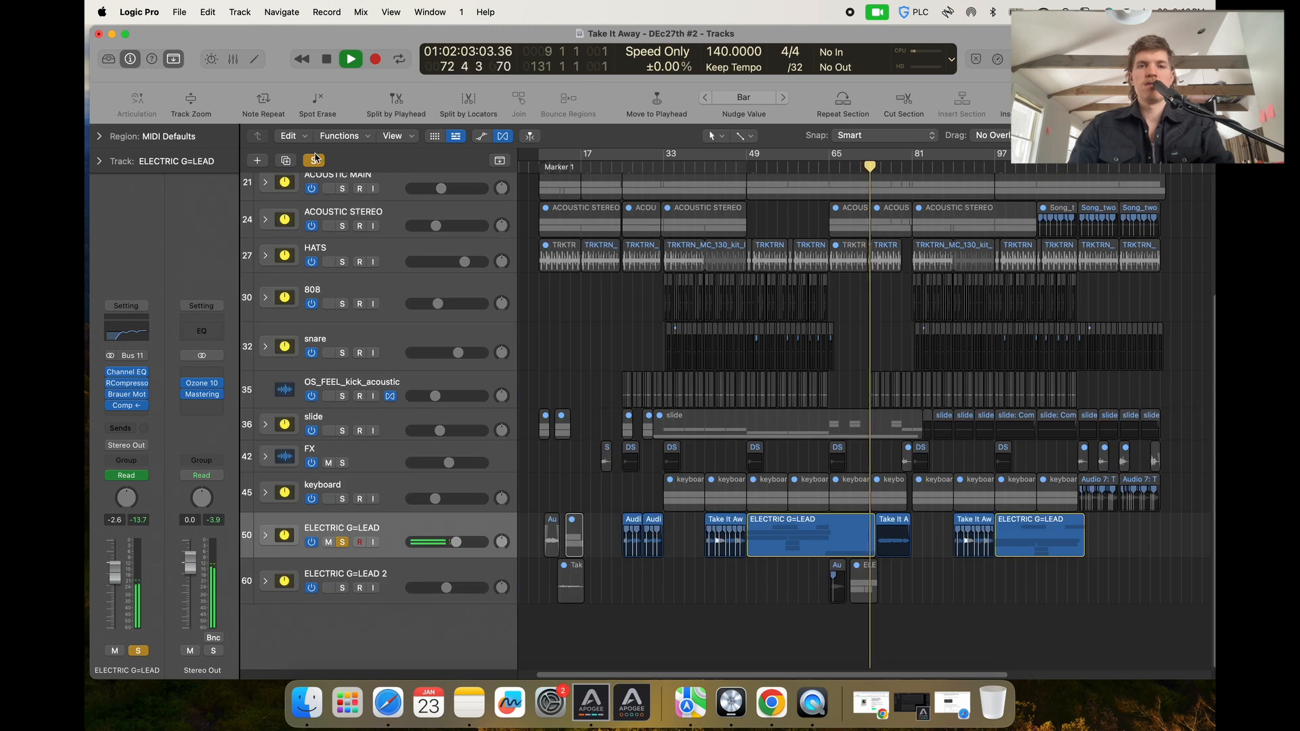
pyautogui.press('s')
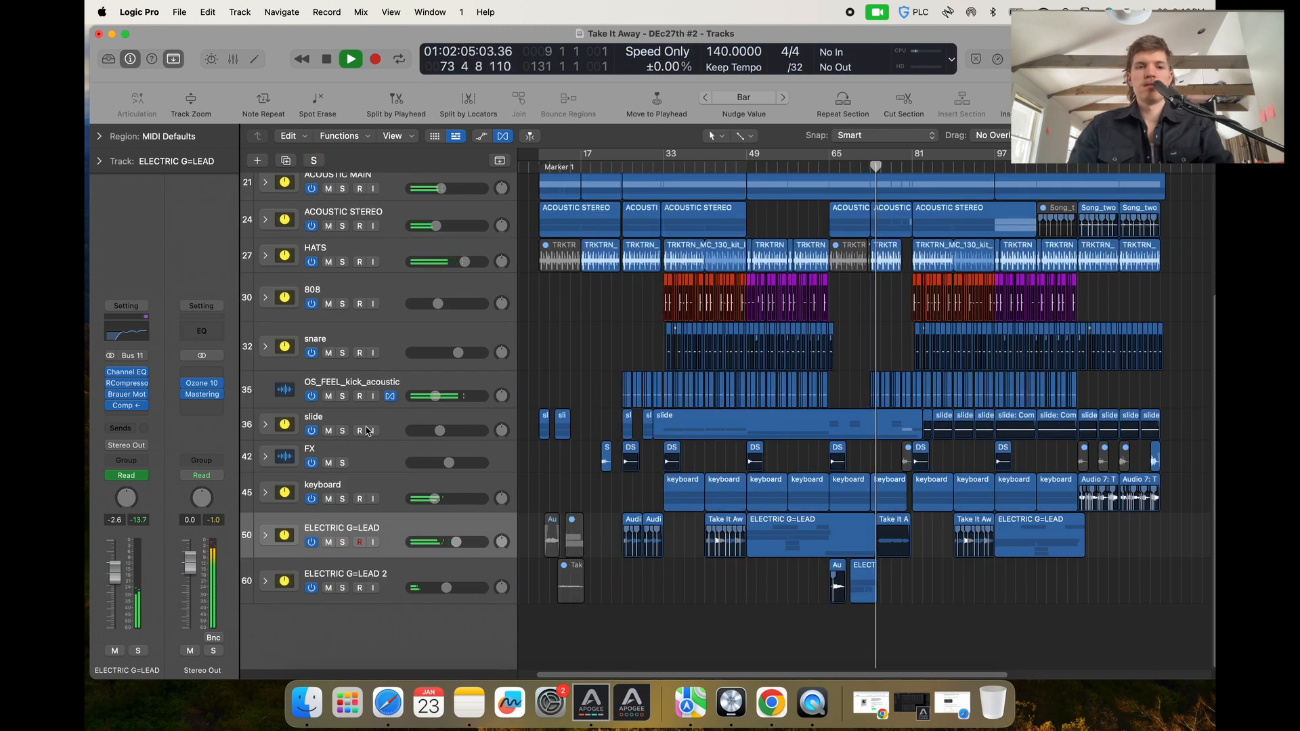
# Open and close the Stereo Out's Mastering Assistant and Ozone 10 plug-ins to review the mastering chain.
pyautogui.click(204, 395)
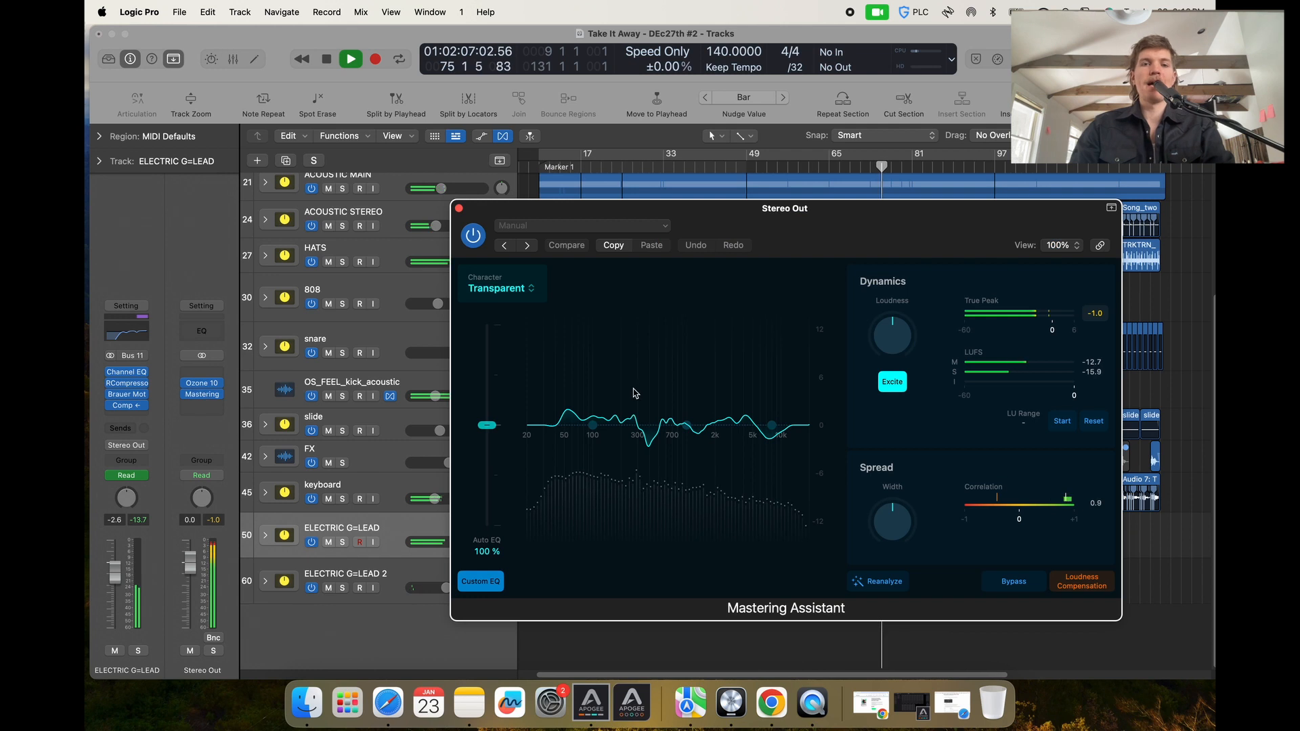
pyautogui.click(459, 209)
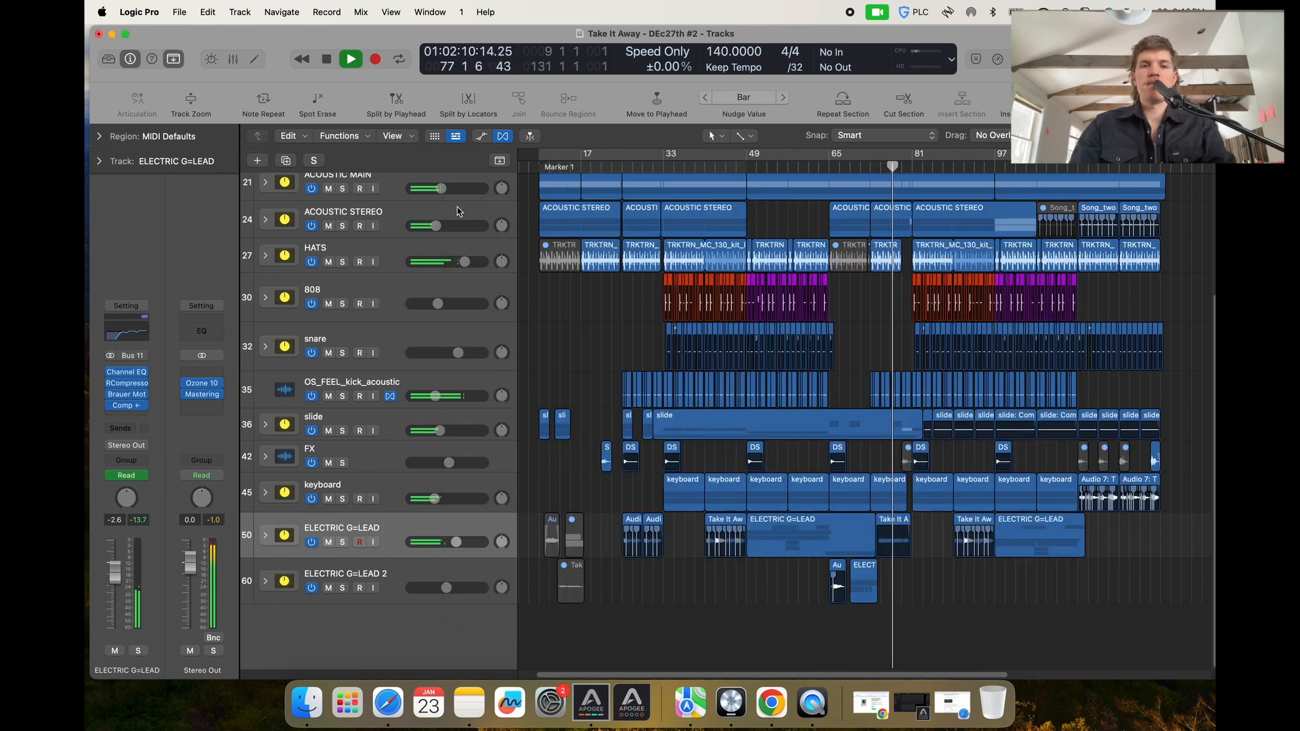
pyautogui.click(214, 395)
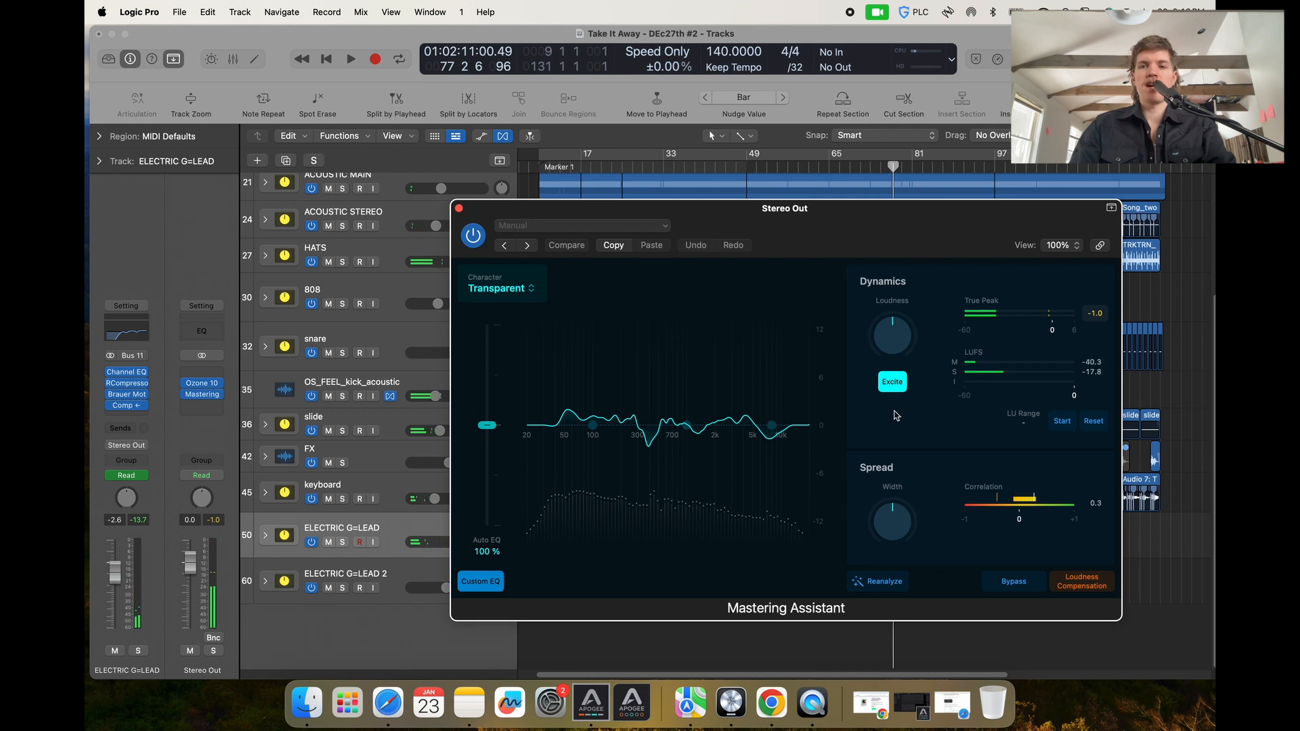
pyautogui.click(459, 209)
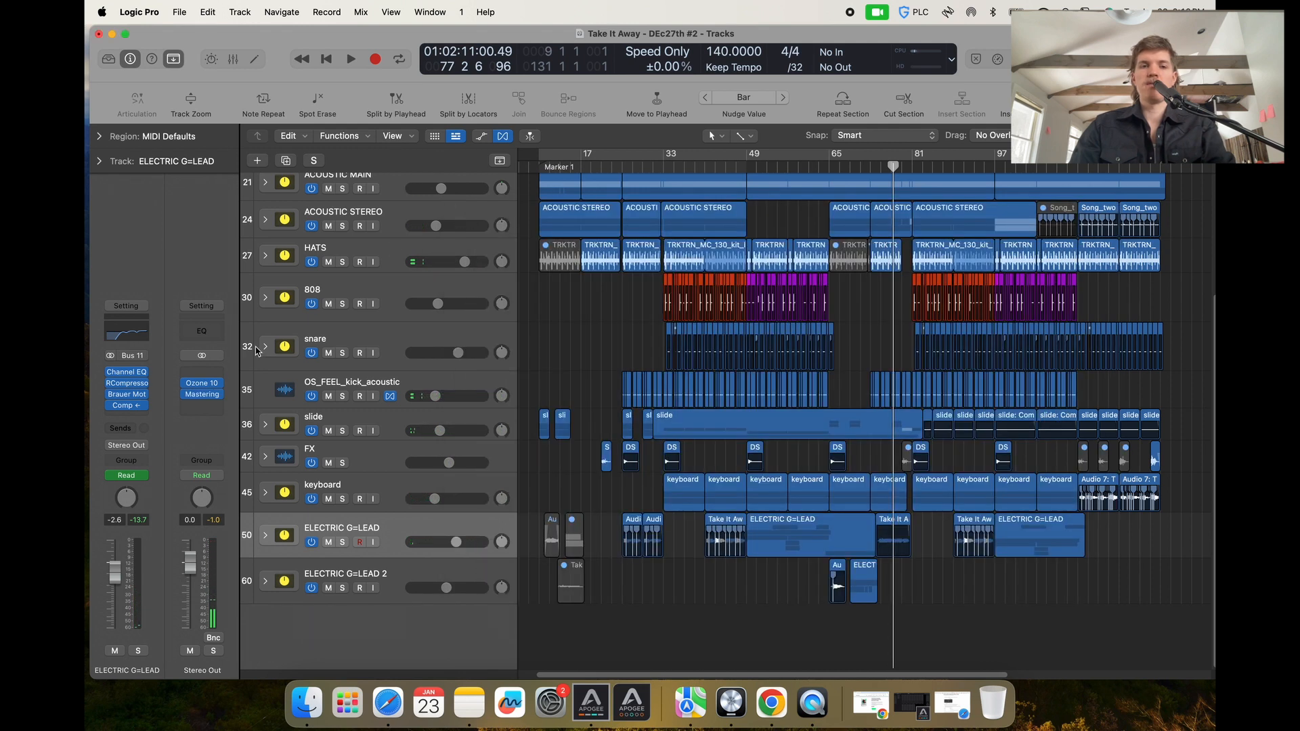
pyautogui.click(203, 384)
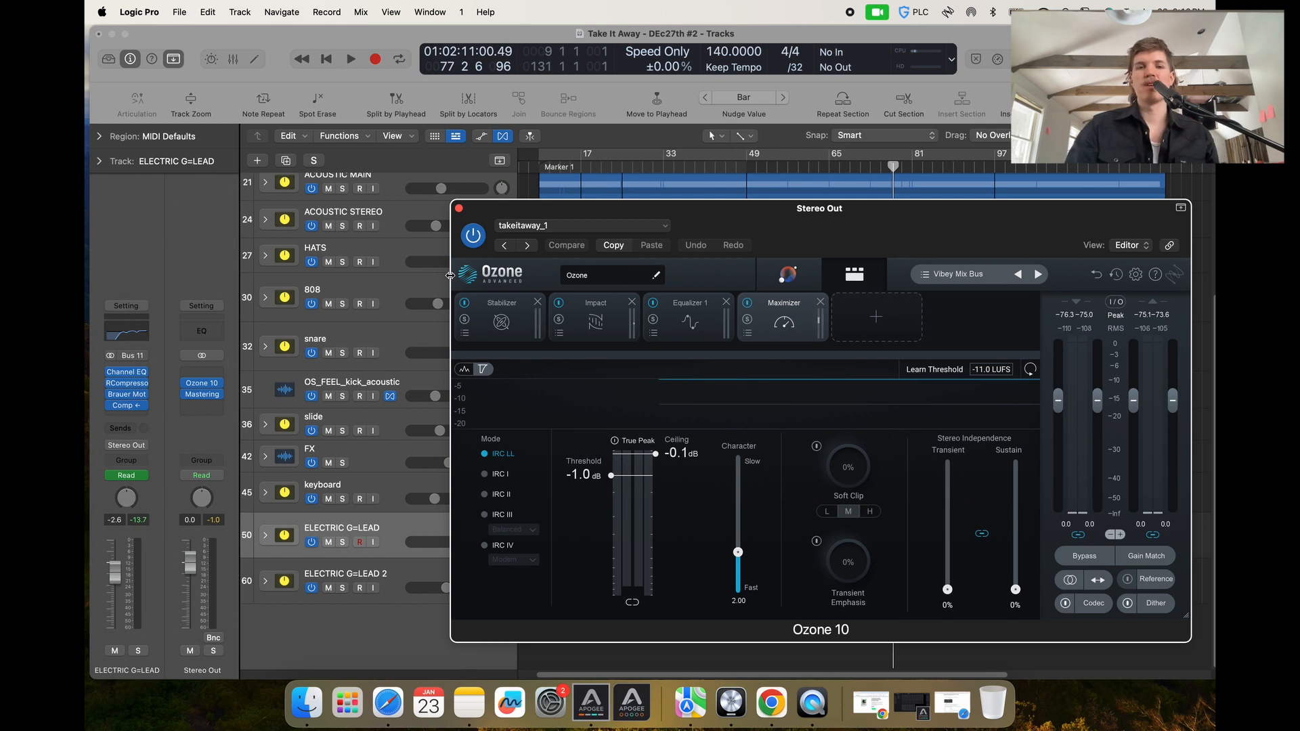
pyautogui.click(460, 209)
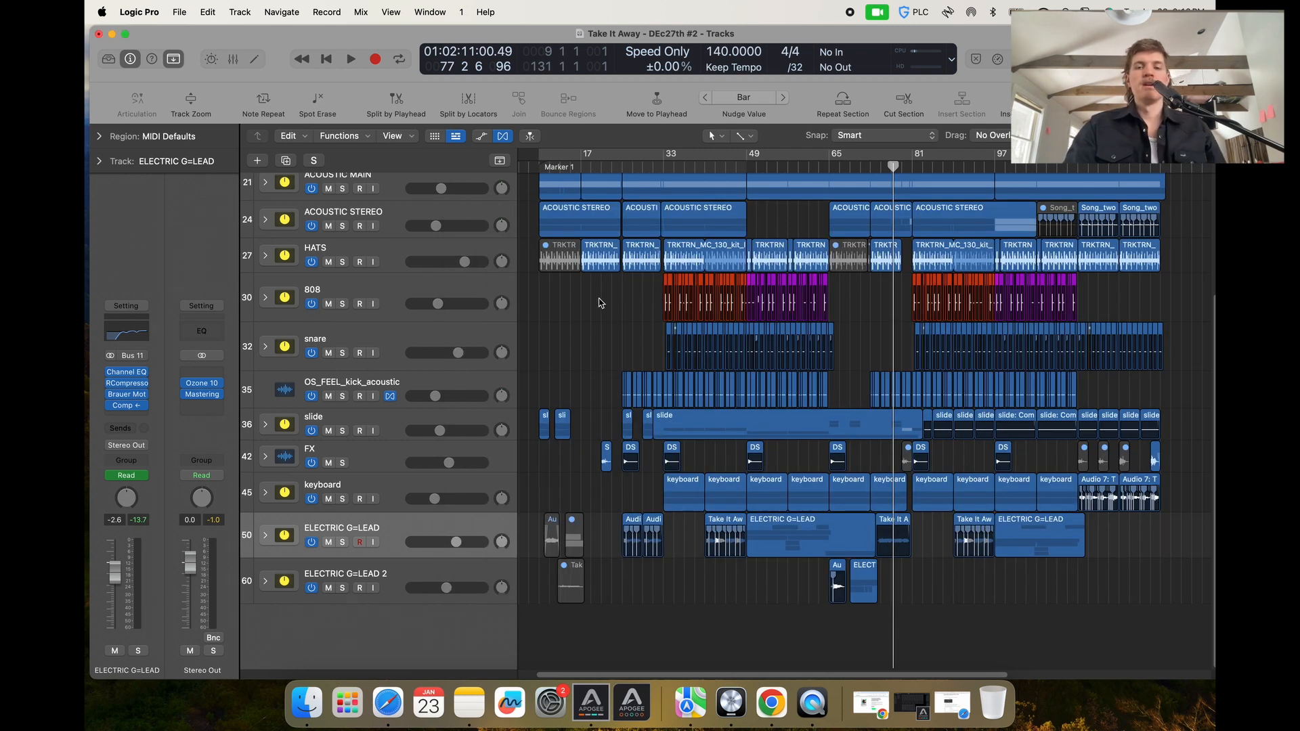
pyautogui.scroll(3, 697, 366)
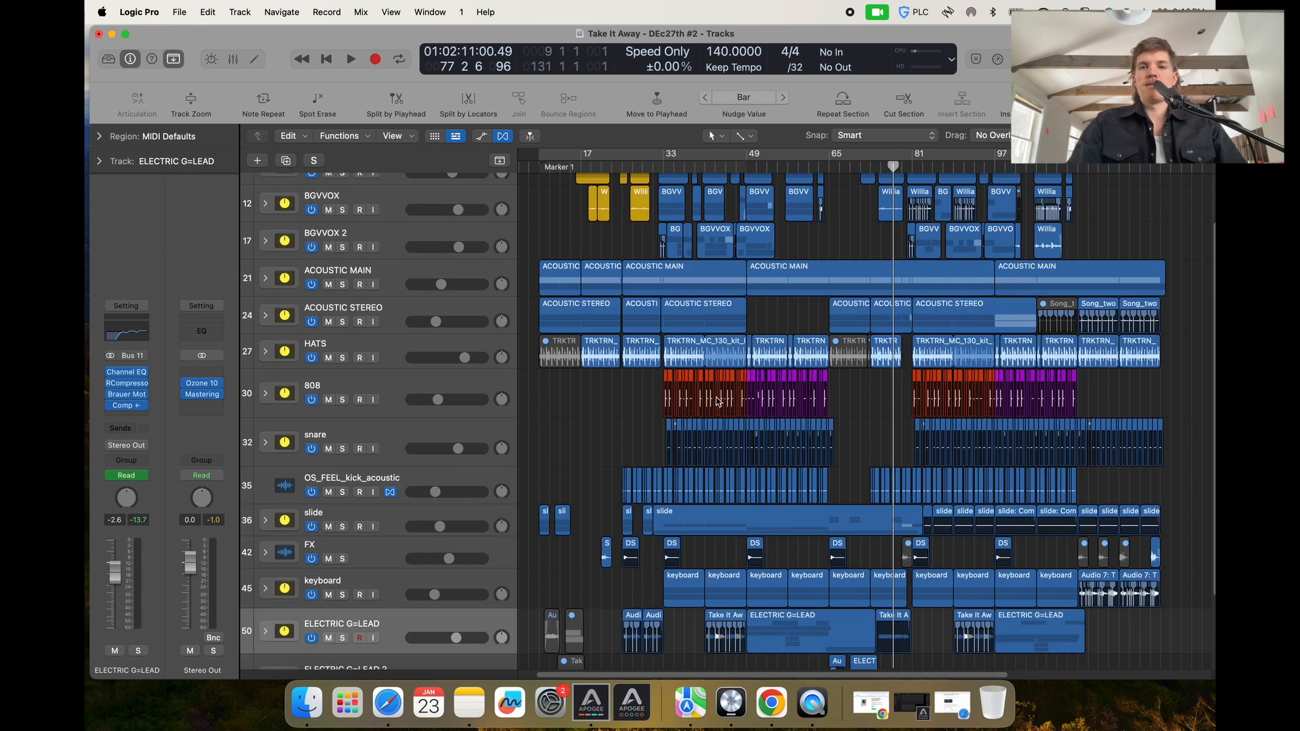
pyautogui.scroll(-1, 728, 378)
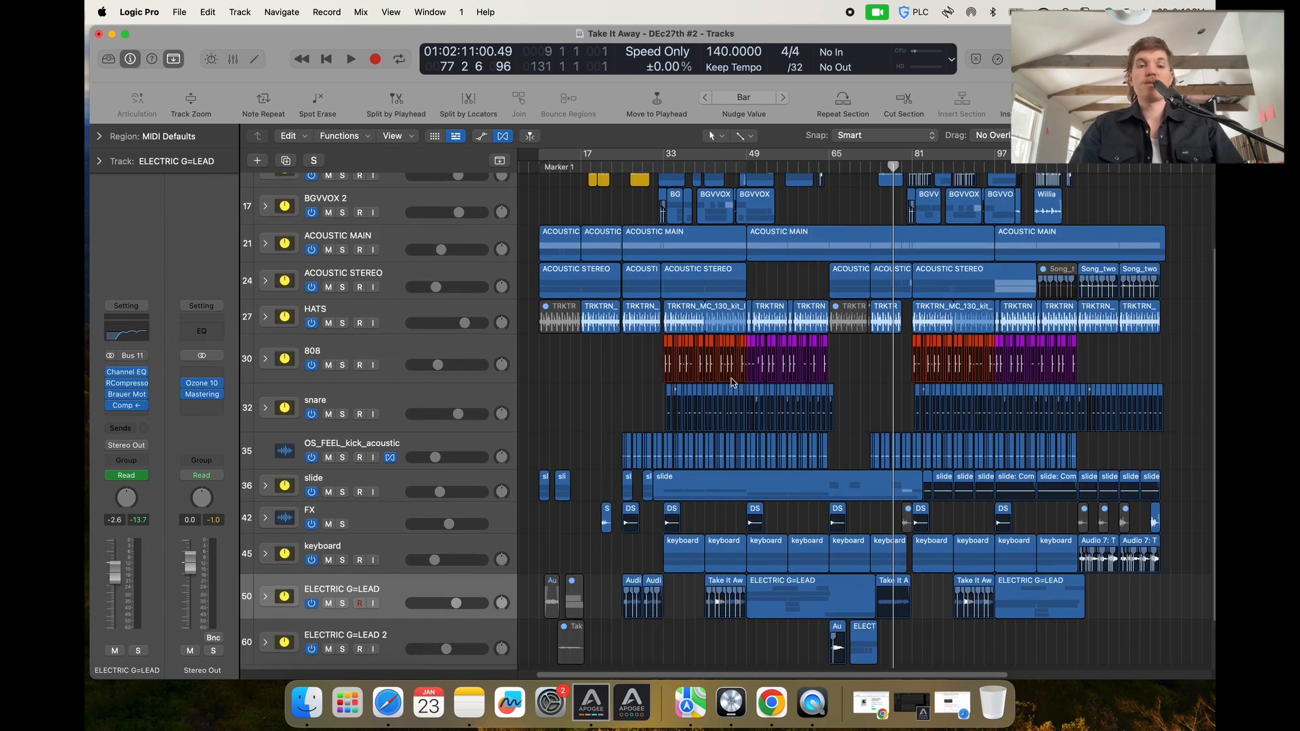
pyautogui.scroll(-2, 731, 390)
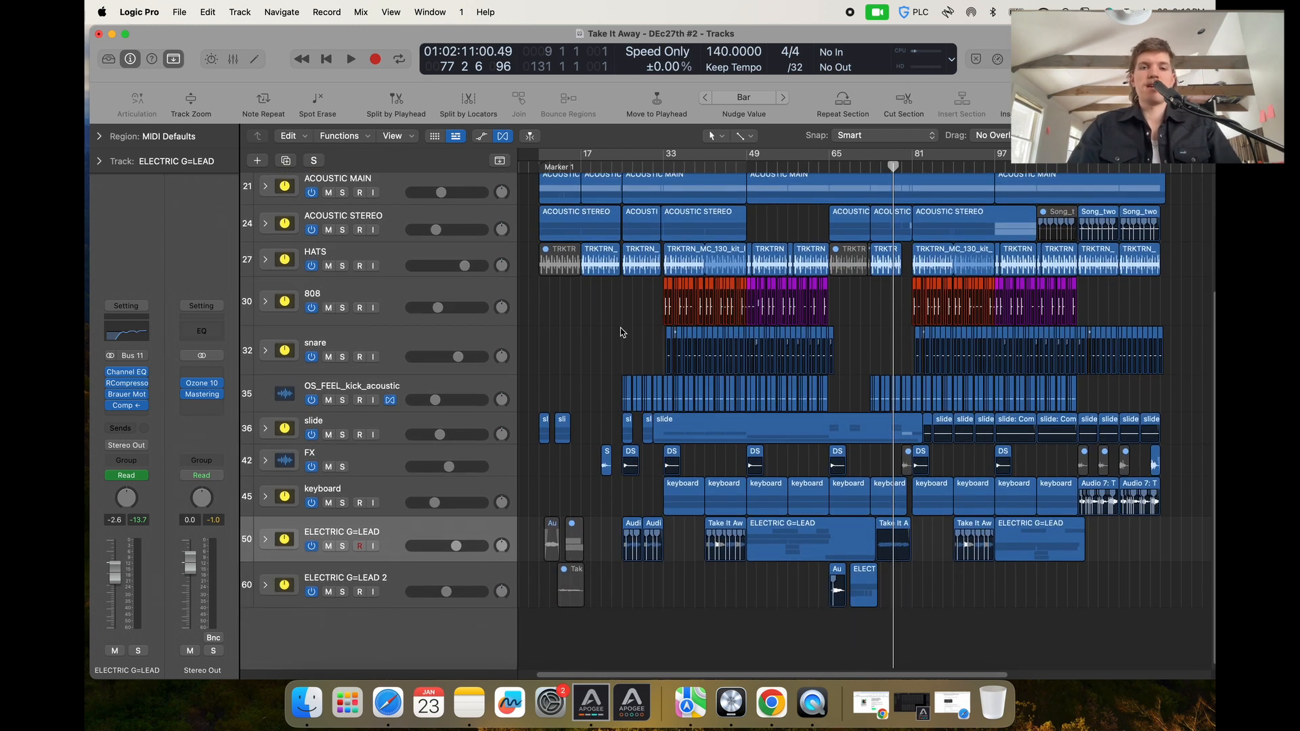
# Scroll and zoom through the whole arrangement to review the regions on every track.
pyautogui.scroll(1, 663, 381)
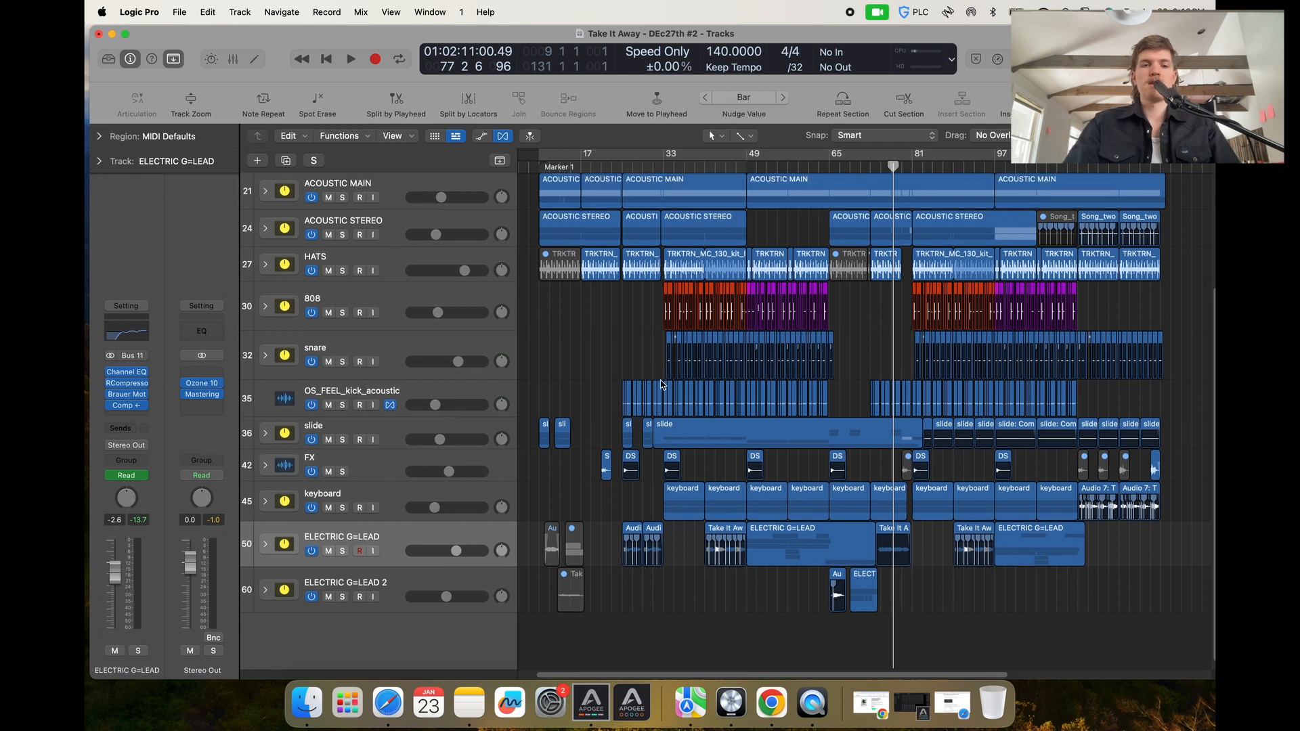
pyautogui.scroll(5, 663, 380)
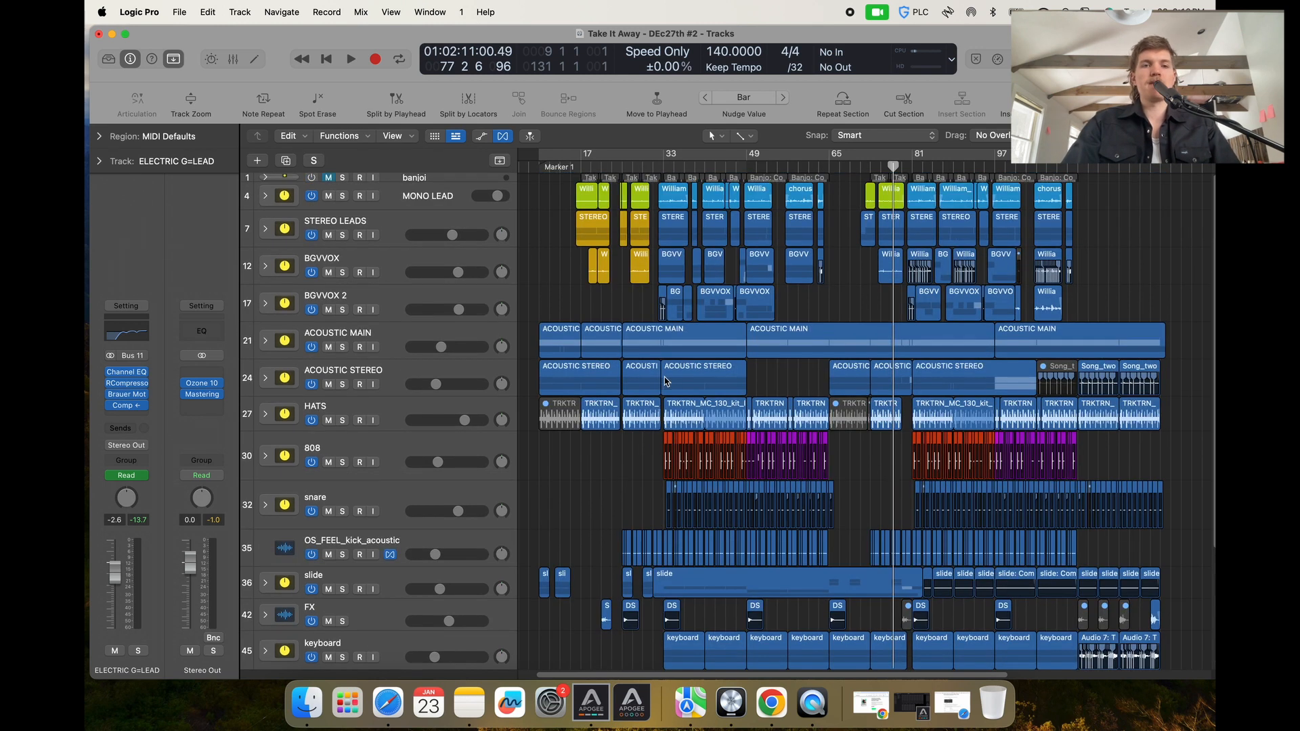
pyautogui.scroll(-5, 665, 381)
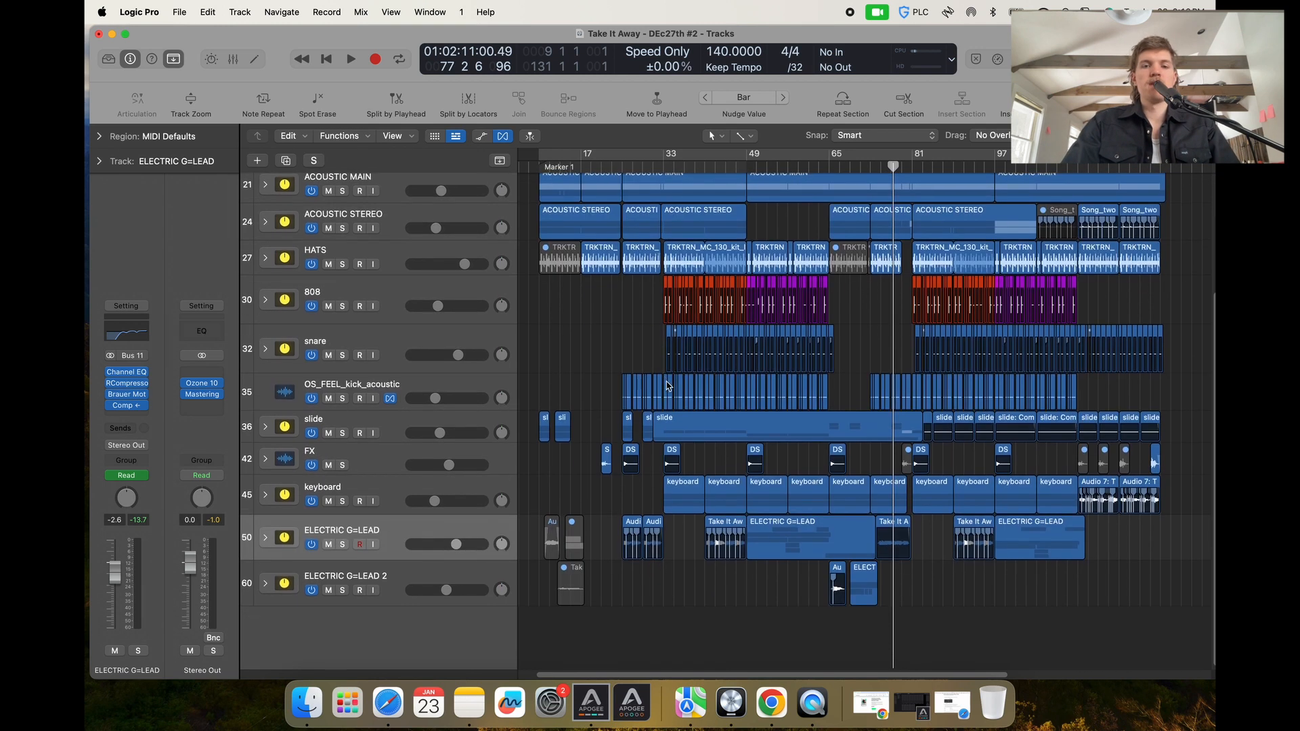
pyautogui.scroll(1, 623, 344)
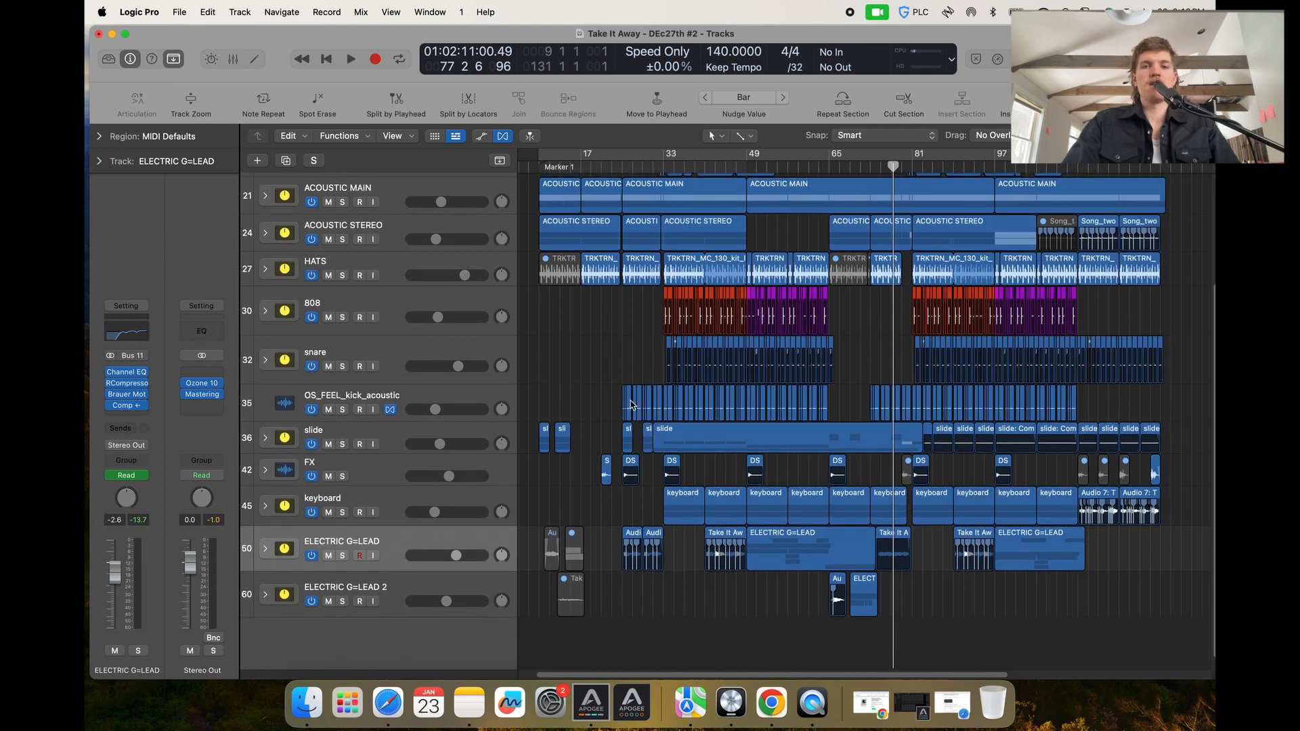
pyautogui.scroll(5, 673, 453)
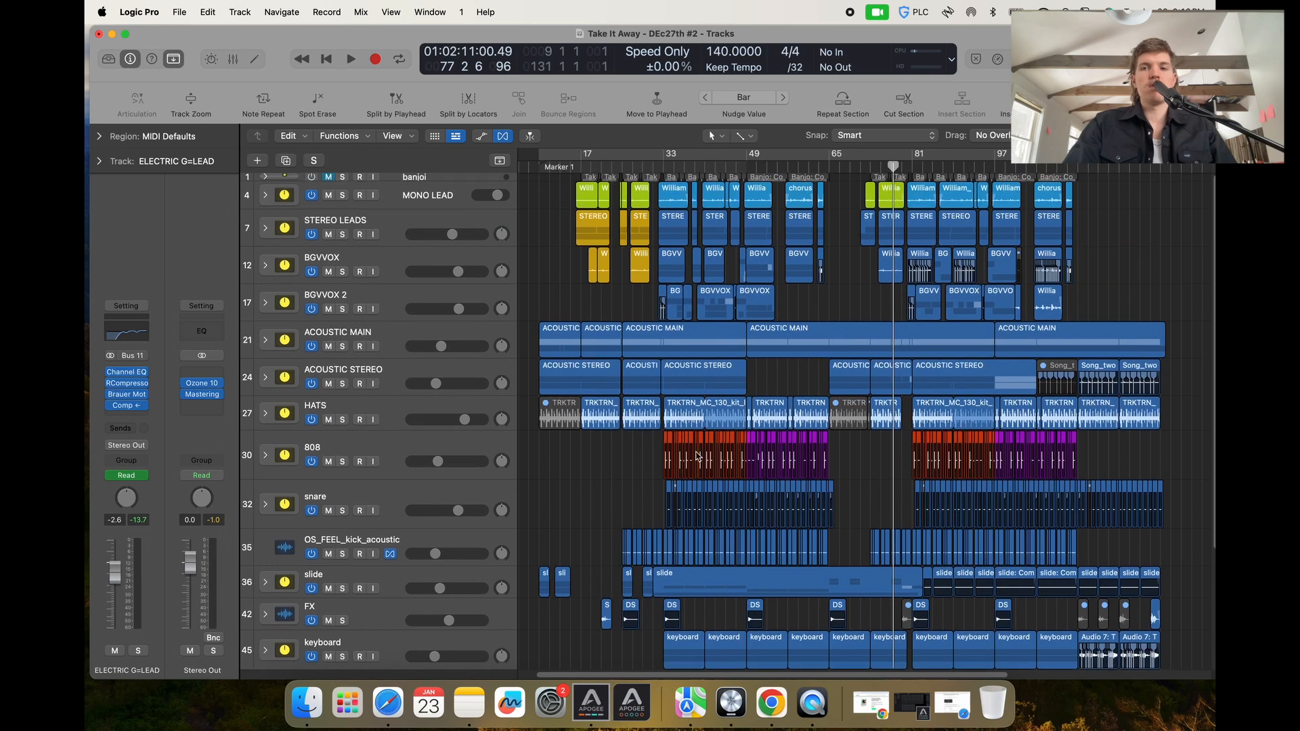
pyautogui.scroll(-1, 698, 455)
pyautogui.press('super+Right')
pyautogui.press('super+Right')
pyautogui.press('super+Right')
pyautogui.press('super+Right')
pyautogui.press('super+Right')
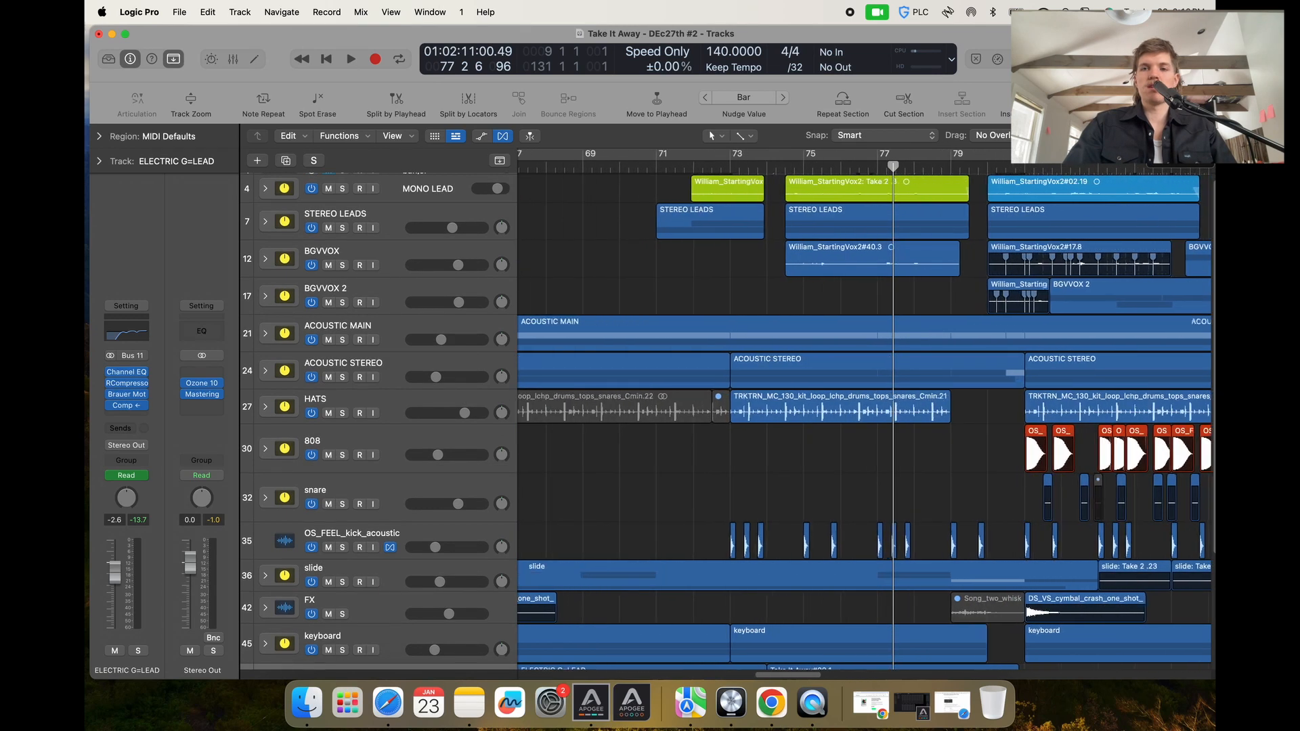
pyautogui.press('super+Left')
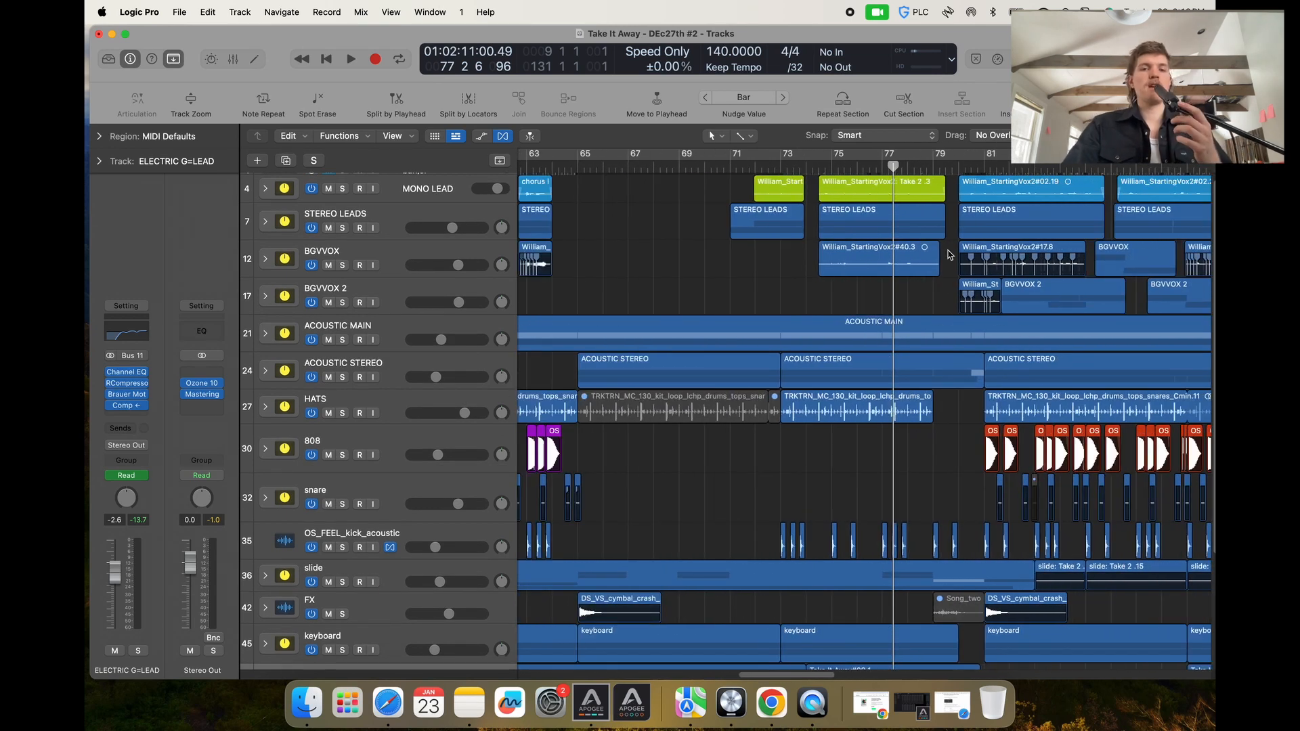
pyautogui.scroll(-5, 670, 409)
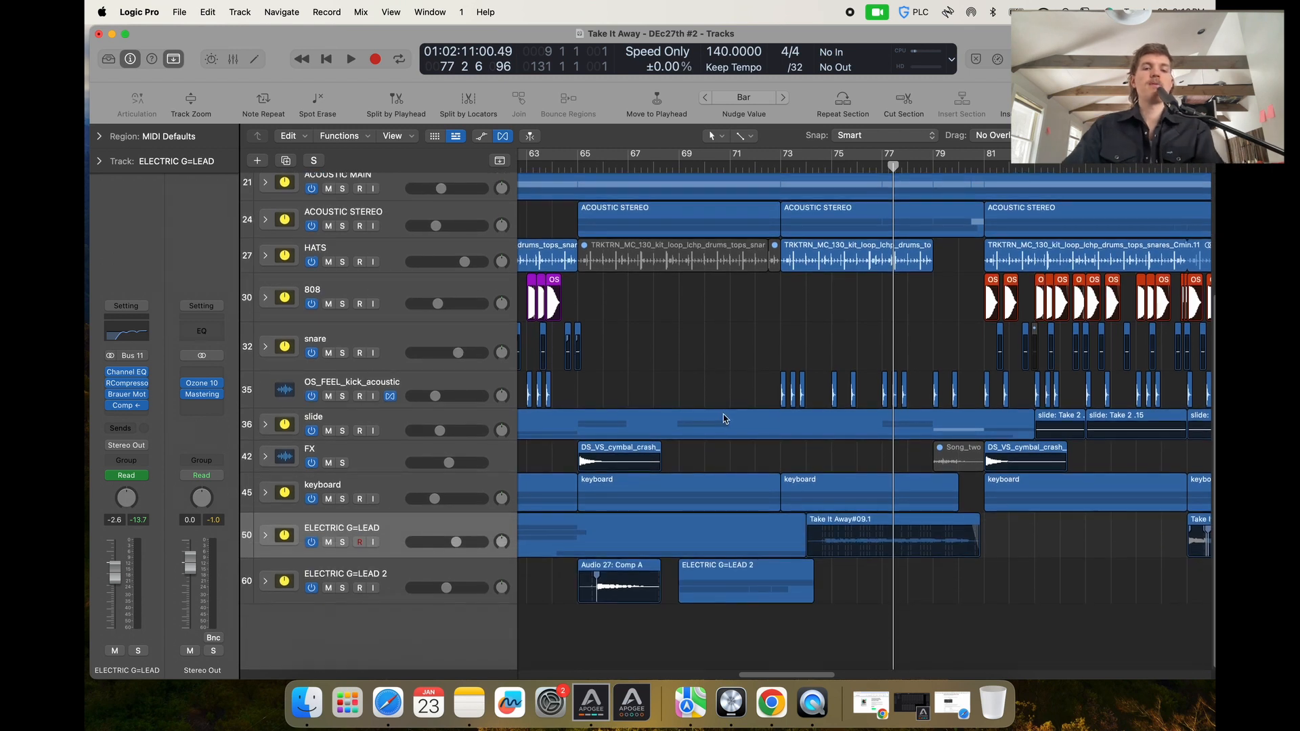
pyautogui.press('super+Left')
pyautogui.press('super+Left')
pyautogui.press('super+Left')
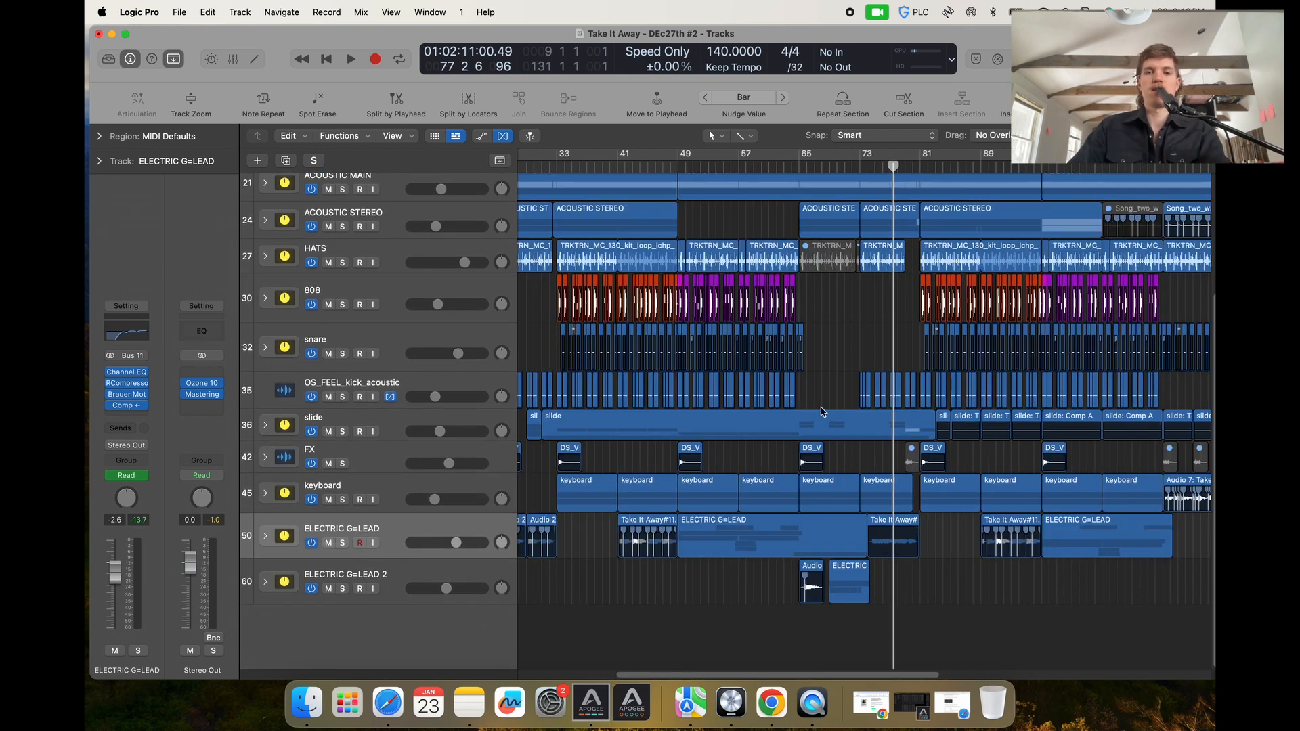
pyautogui.hscroll(-5, 823, 411)
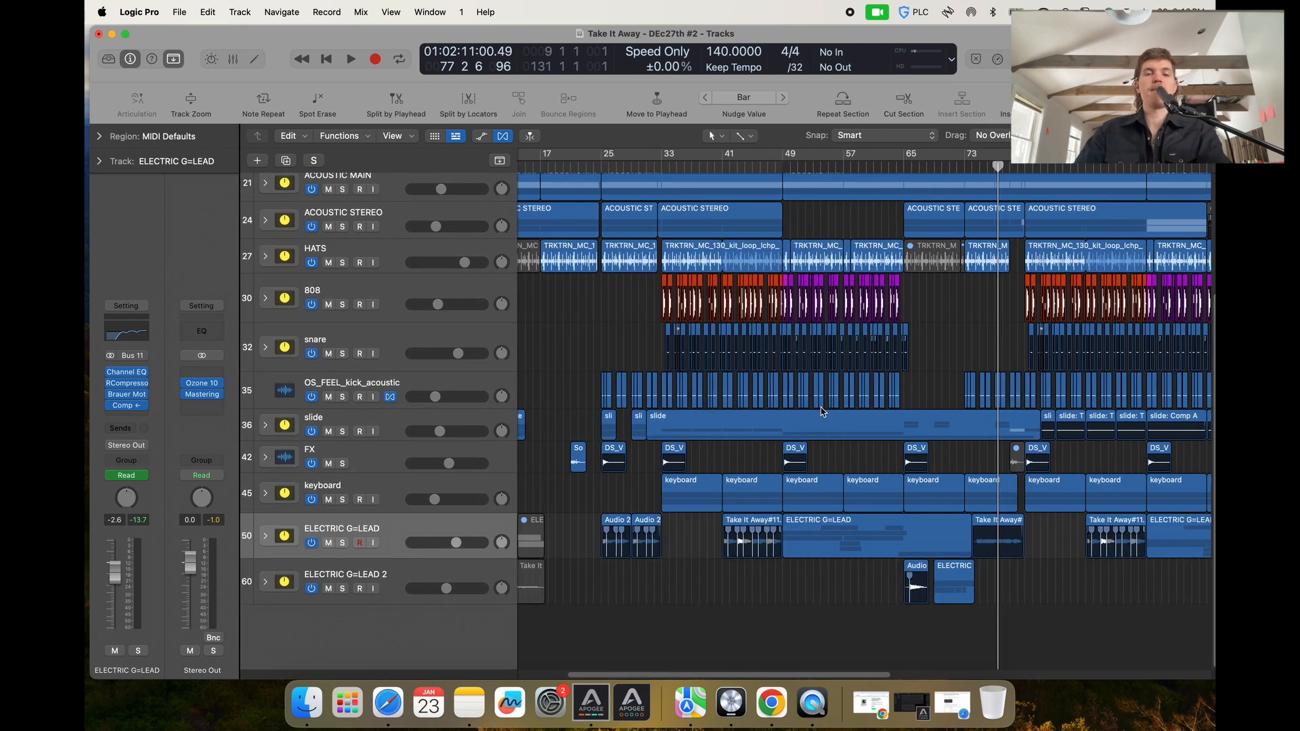
pyautogui.press('super+Left')
pyautogui.press('super+Left')
# Turn on Cycle mode so the cycle area spans the song in the ruler.
pyautogui.scroll(3, 918, 409)
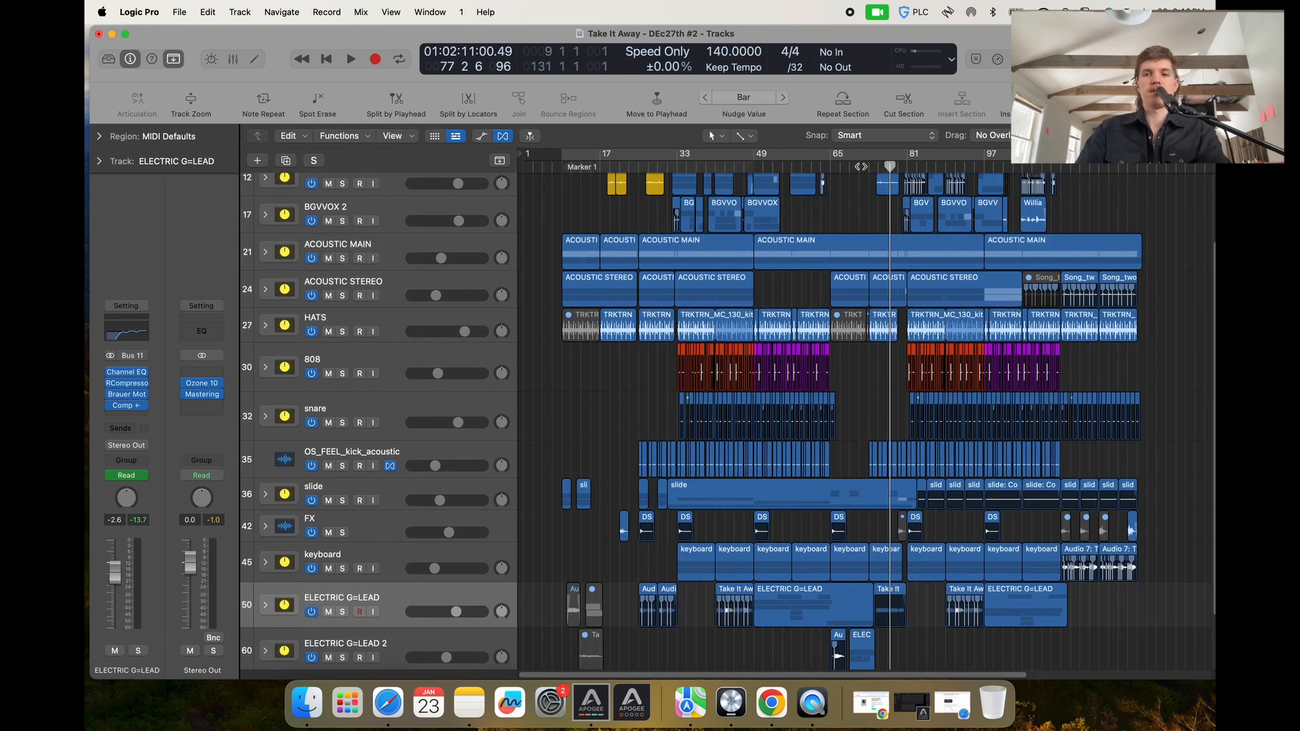
pyautogui.click(847, 152)
pyautogui.scroll(4, 552, 281)
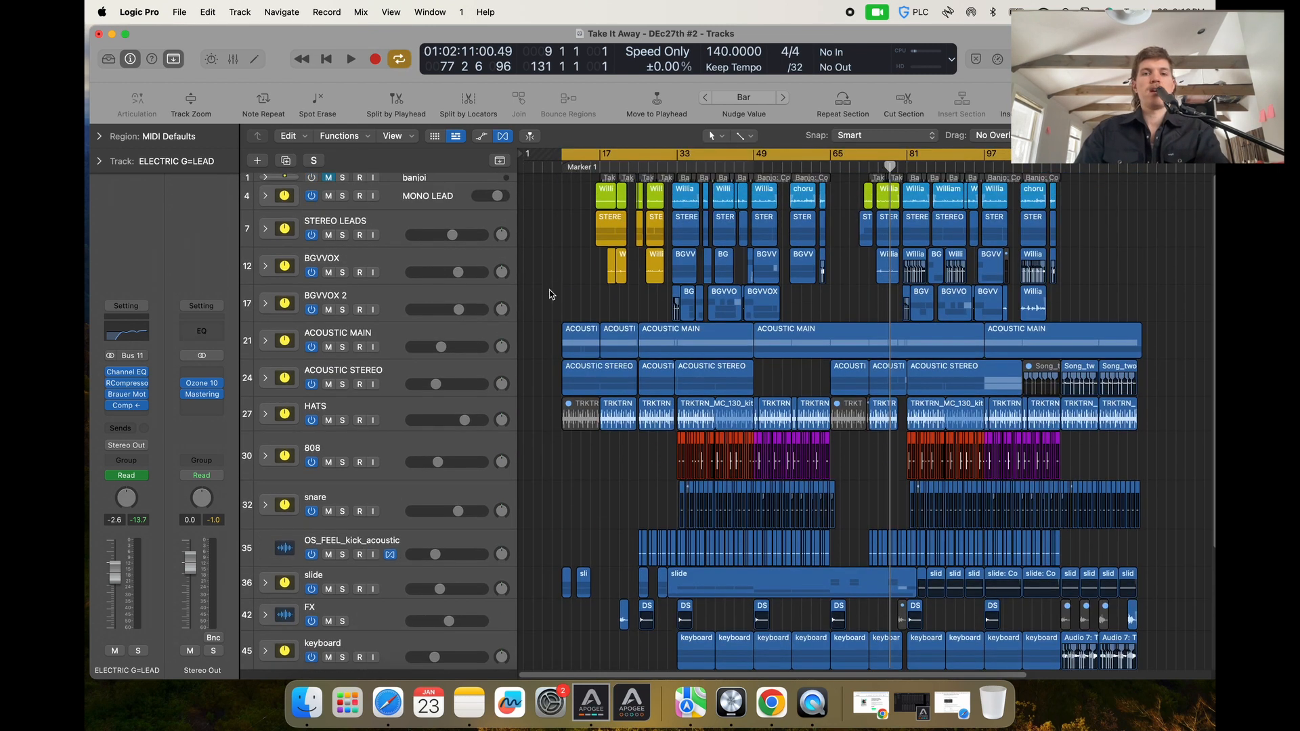